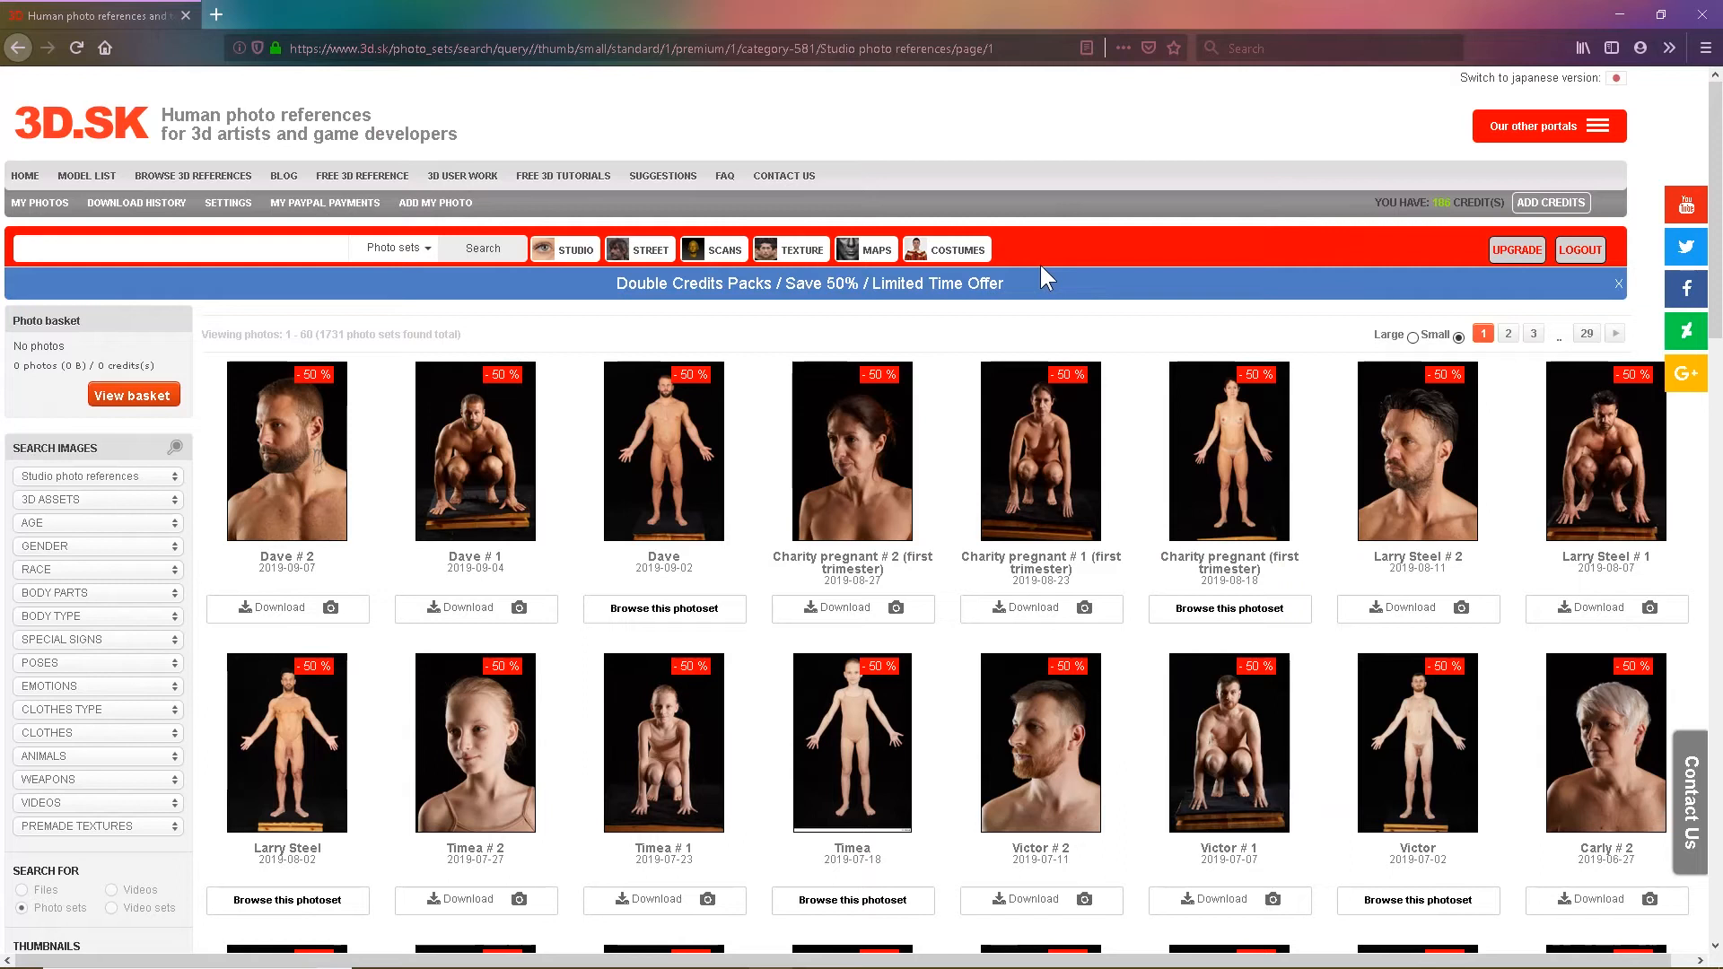
- Browse the 3D.SK studio, street, 3D scan and head texture galleries for human photo references
{"action": "scroll", "coordinate": [1039, 262], "scroll_direction": "down", "scroll_amount": 4}
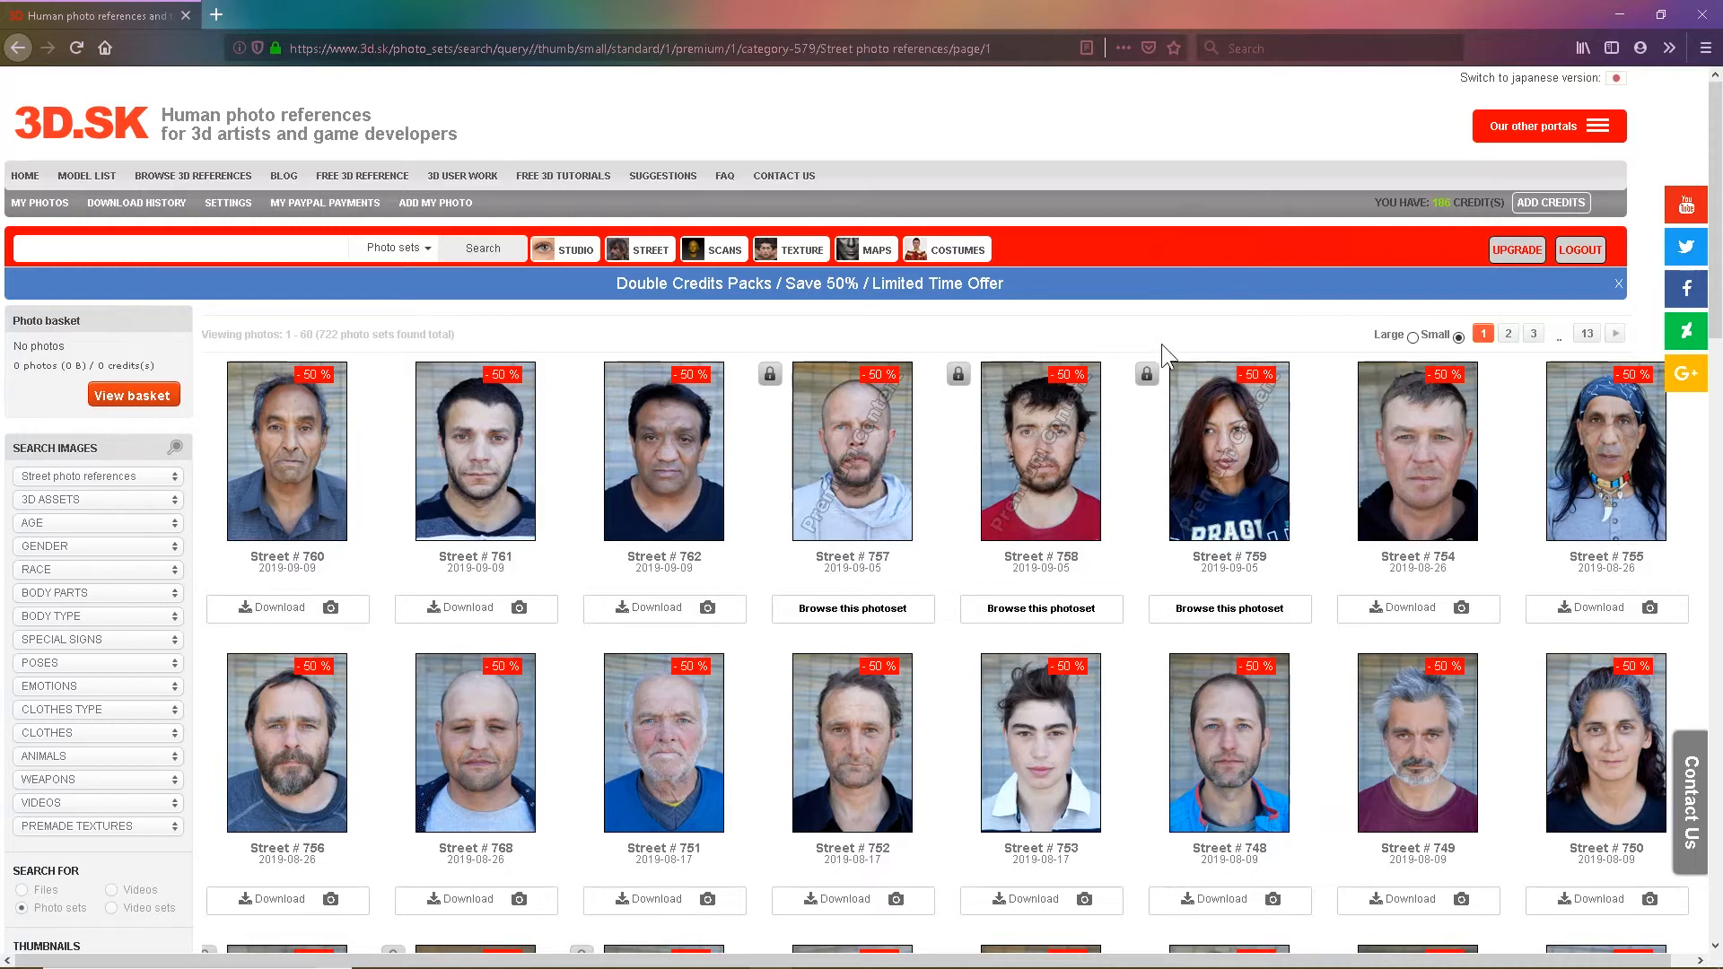
{"action": "scroll", "coordinate": [1161, 343], "scroll_direction": "down", "scroll_amount": 2}
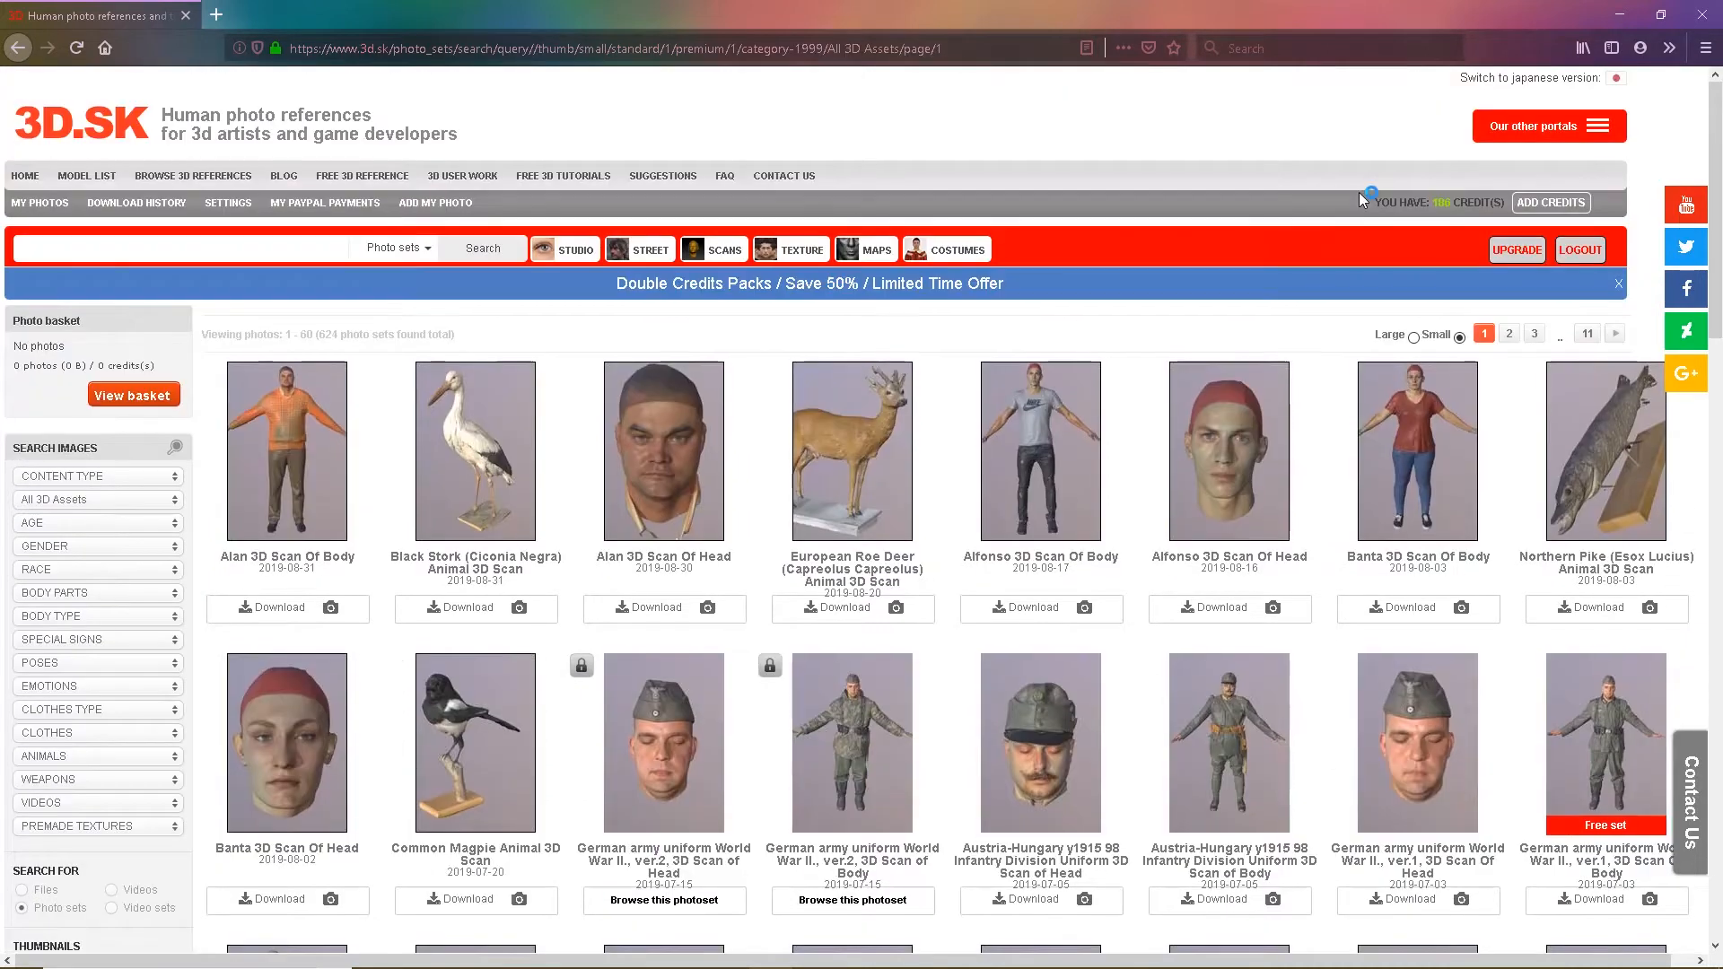
{"action": "scroll", "coordinate": [1361, 201], "scroll_direction": "down", "scroll_amount": 2}
{"action": "scroll", "coordinate": [1360, 201], "scroll_direction": "down", "scroll_amount": 8}
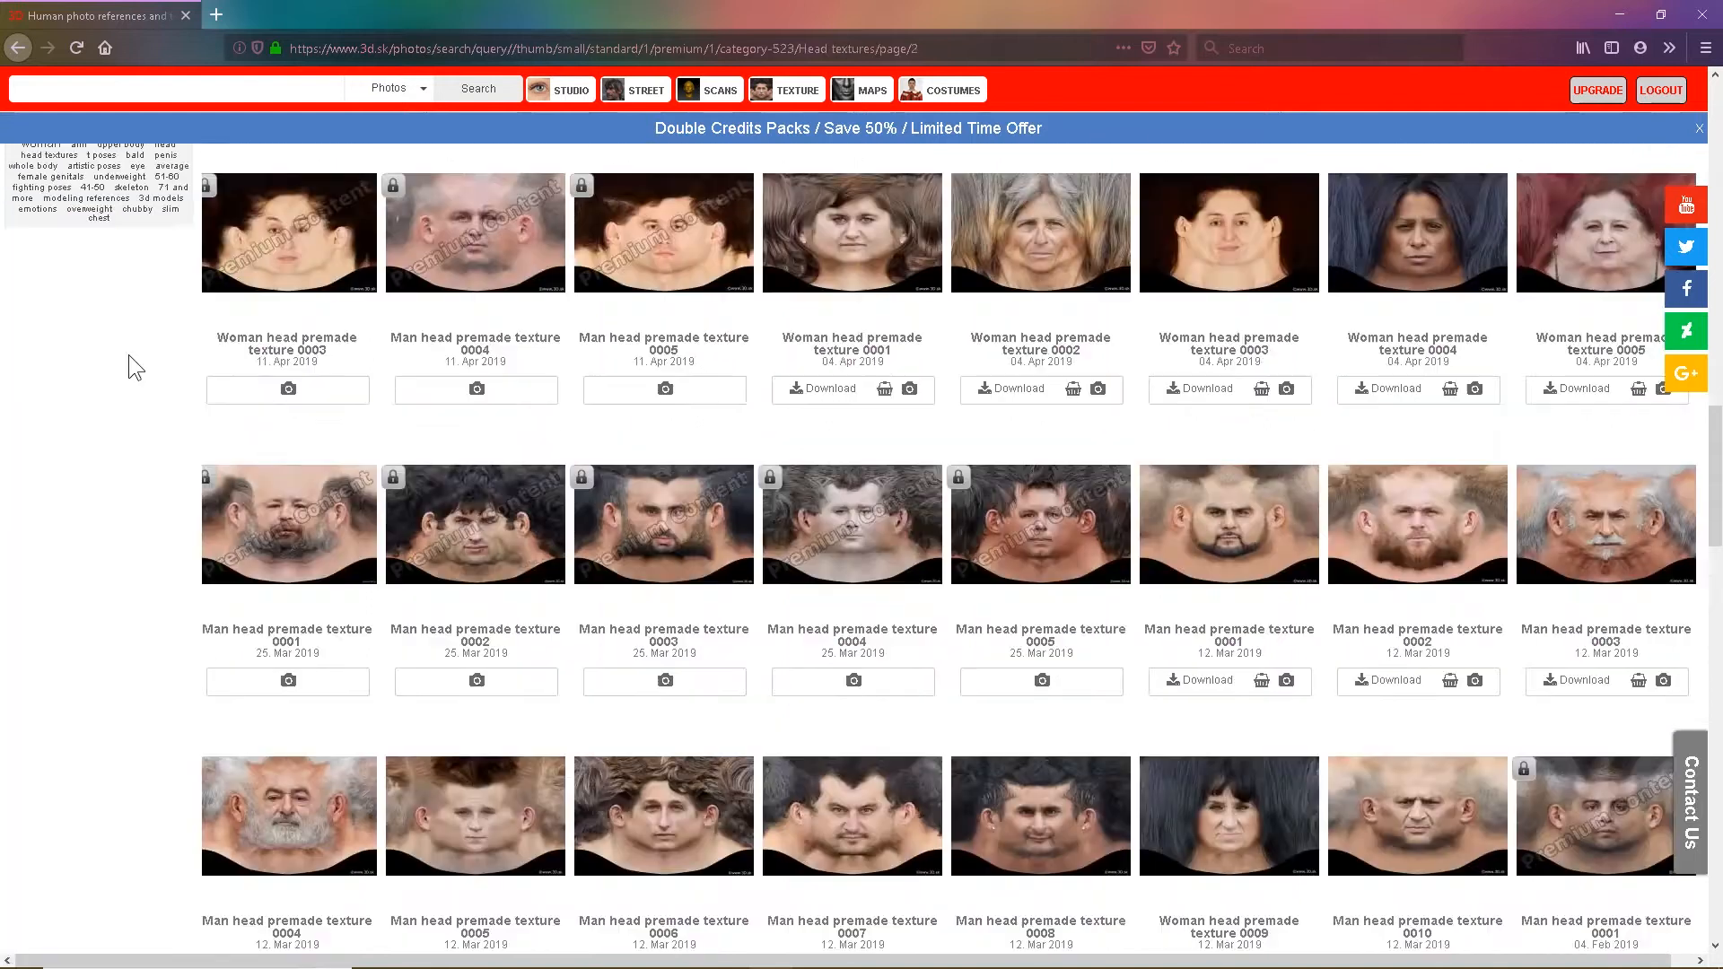
{"action": "scroll", "coordinate": [129, 357], "scroll_direction": "down", "scroll_amount": 5}
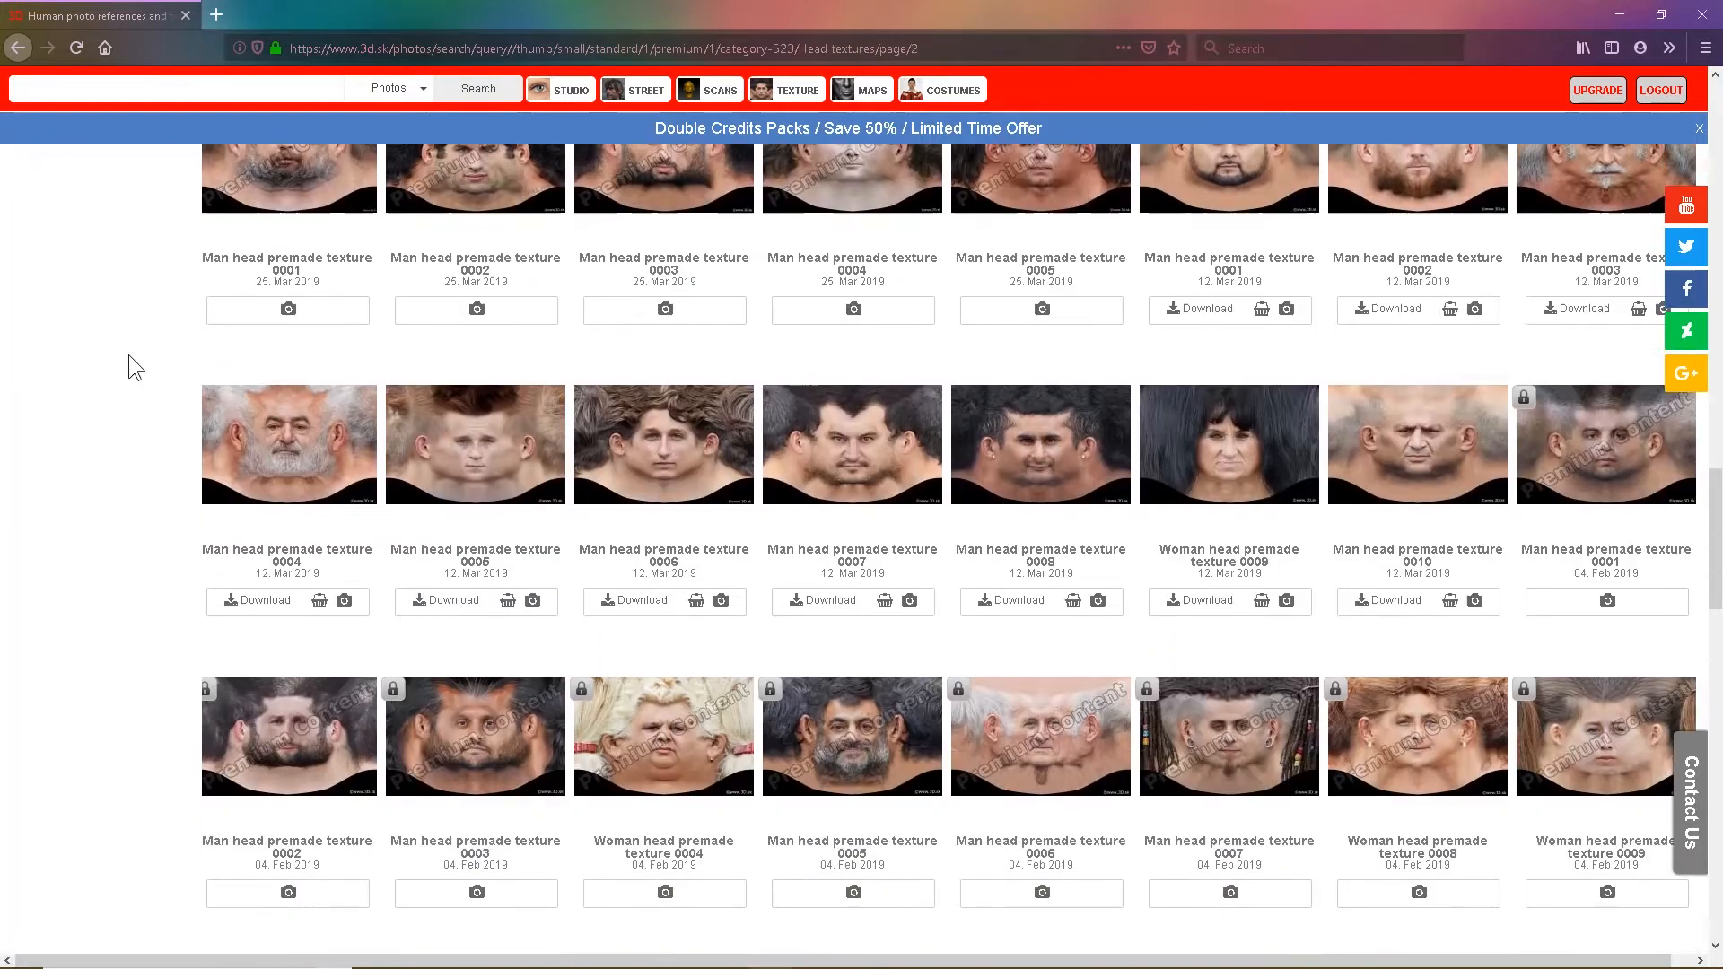
{"action": "scroll", "coordinate": [130, 357], "scroll_direction": "down", "scroll_amount": 6}
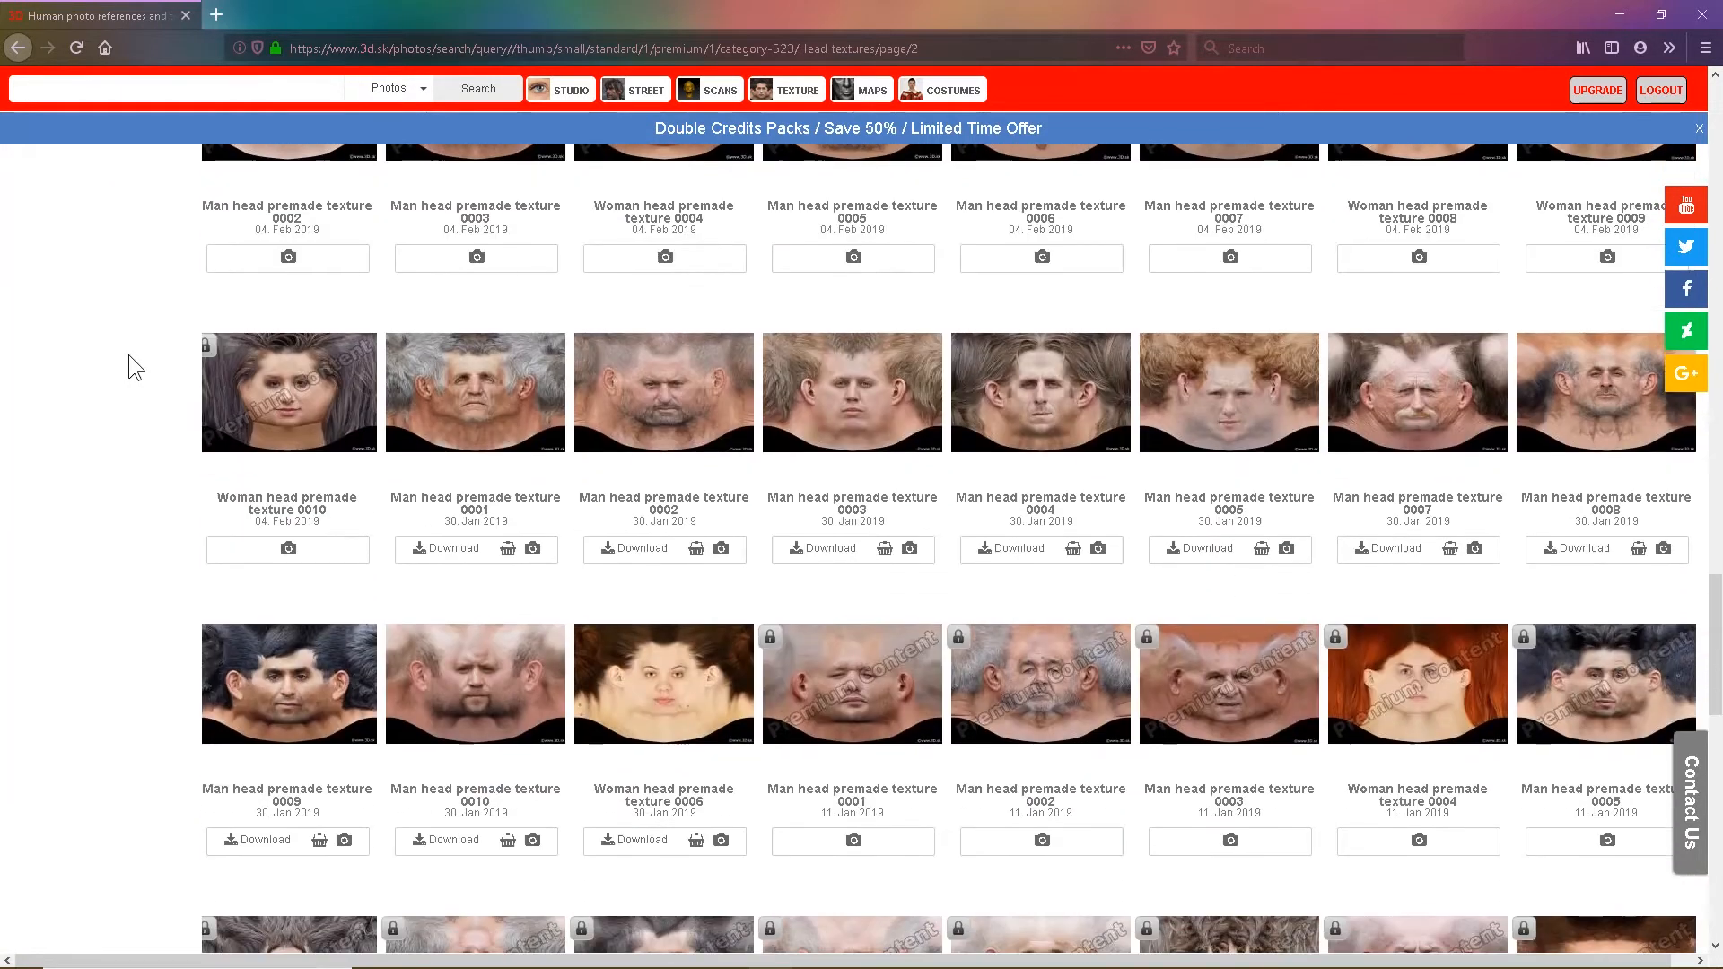
{"action": "scroll", "coordinate": [128, 354], "scroll_direction": "down", "scroll_amount": 8}
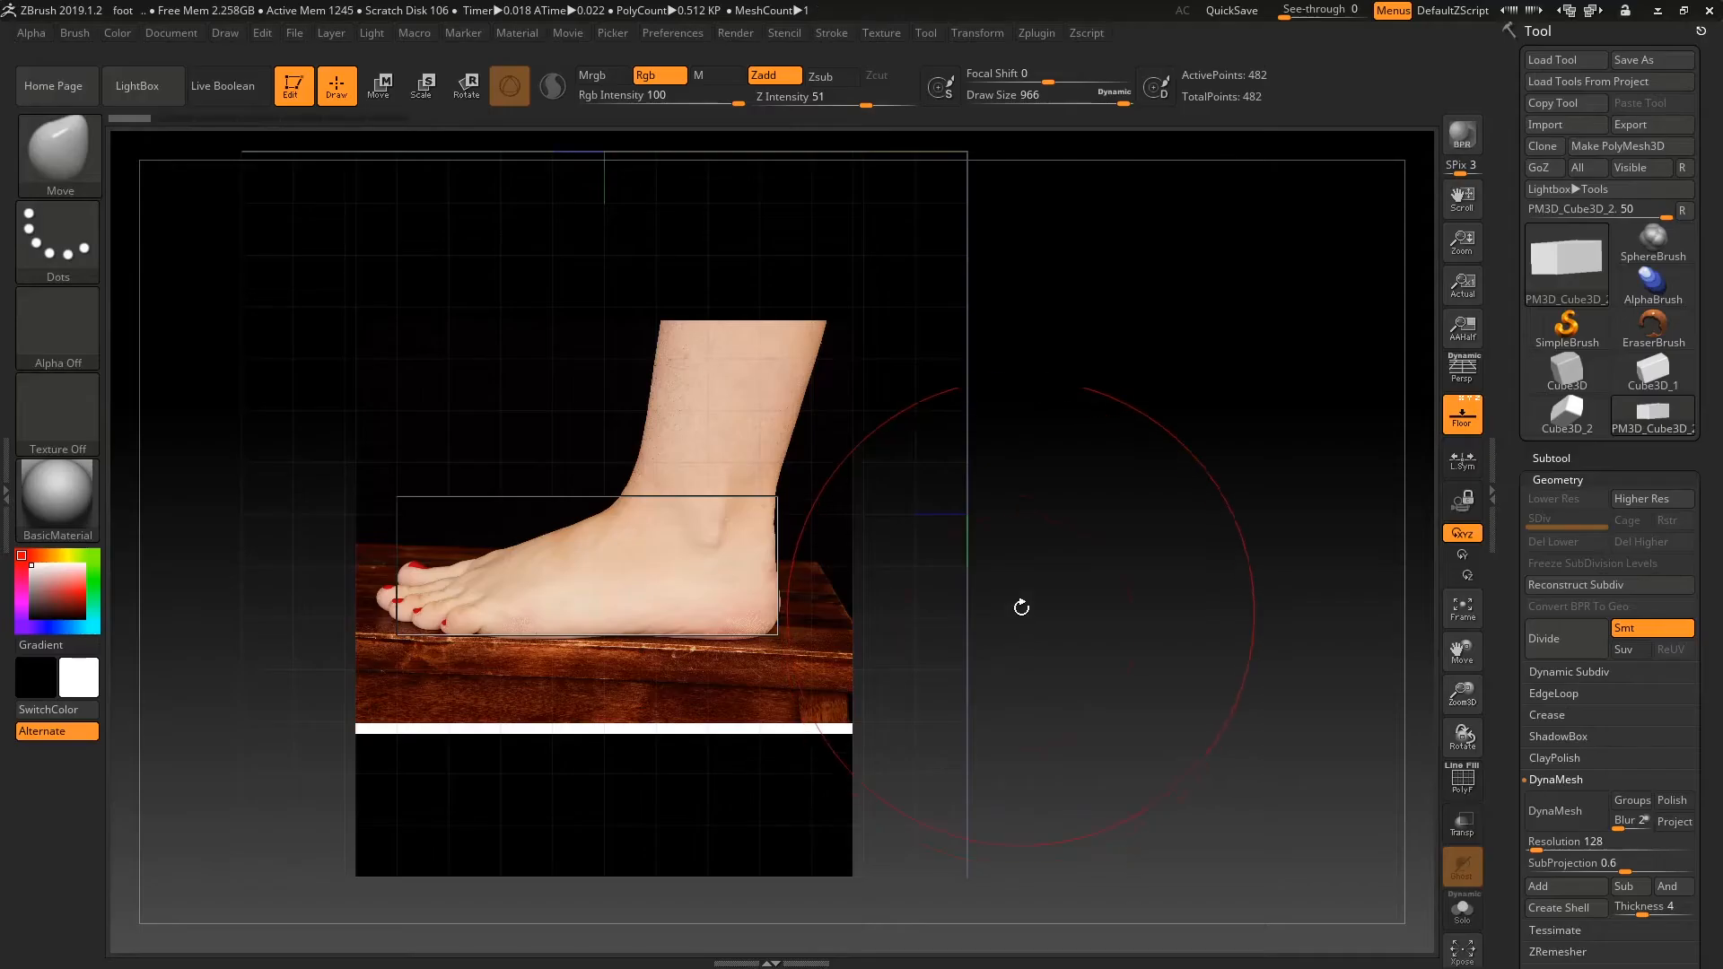
- Convert the box over the foot reference to a DynaMesh at resolution 32
{"action": "mouse_move", "coordinate": [1023, 535]}
{"action": "left_mouse_down"}
{"action": "mouse_move", "coordinate": [1121, 583]}
{"action": "mouse_move", "coordinate": [1113, 565]}
{"action": "mouse_move", "coordinate": [1033, 592]}
{"action": "mouse_move", "coordinate": [1134, 584]}
{"action": "mouse_move", "coordinate": [1050, 565]}
{"action": "mouse_move", "coordinate": [1049, 493]}
{"action": "mouse_move", "coordinate": [889, 493]}
{"action": "left_mouse_up"}
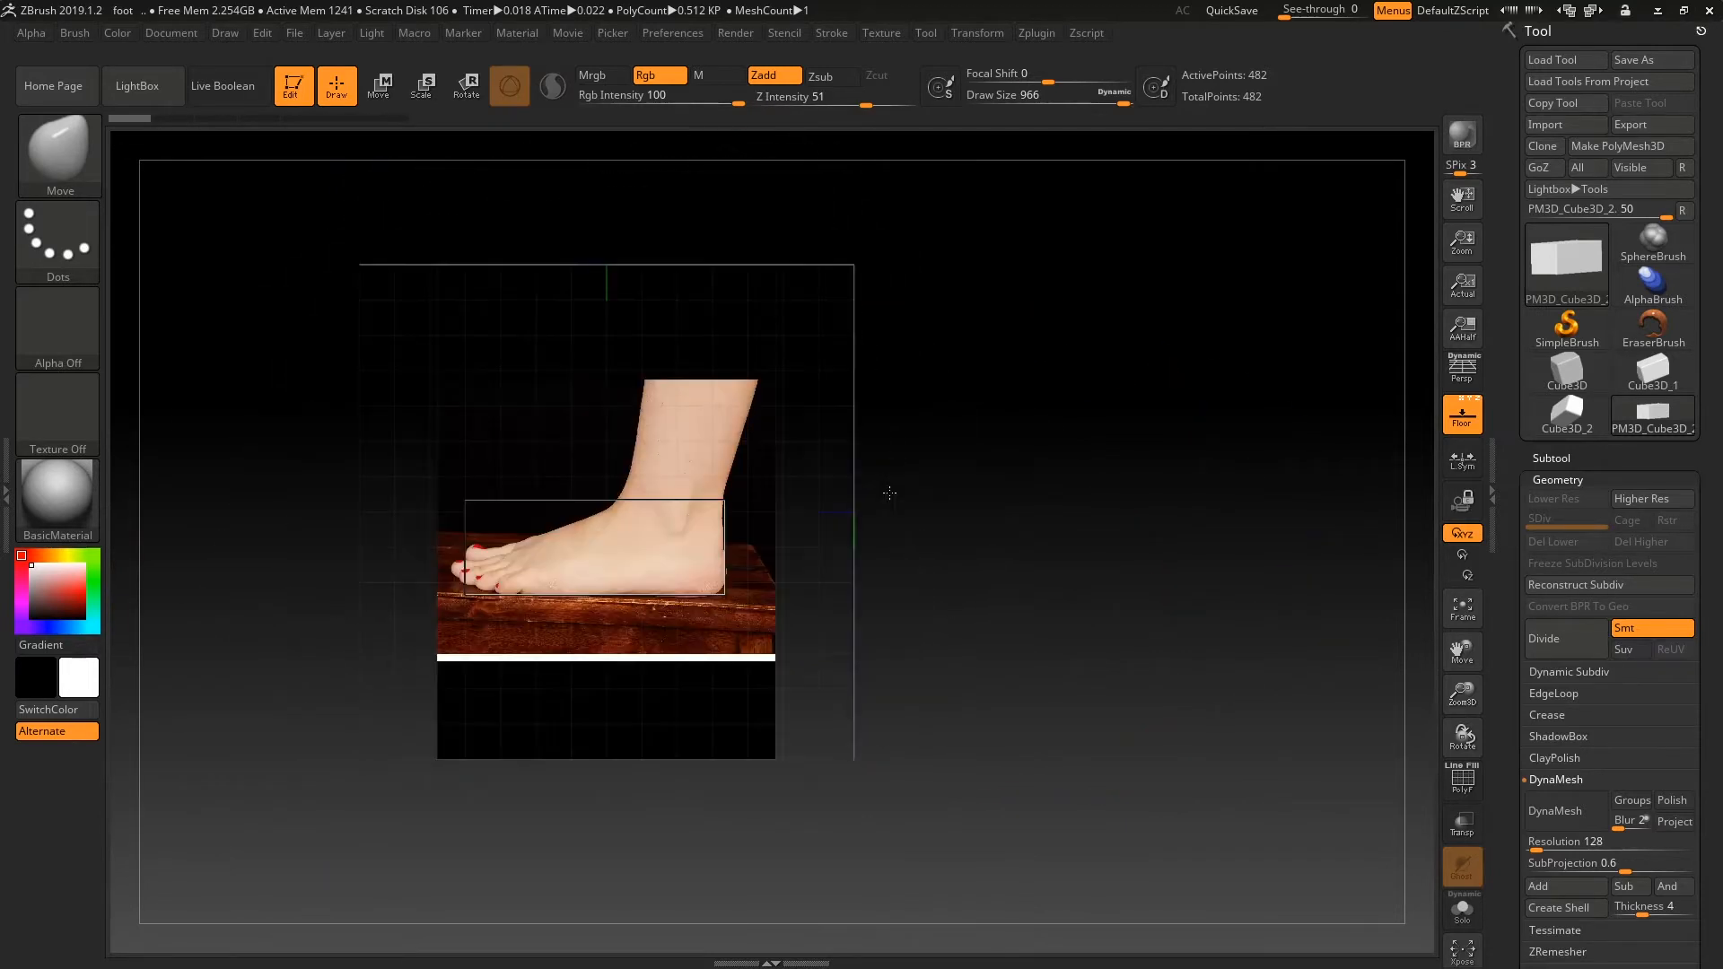
{"action": "left_click_drag", "start_coordinate": [978, 456], "coordinate": [718, 507]}
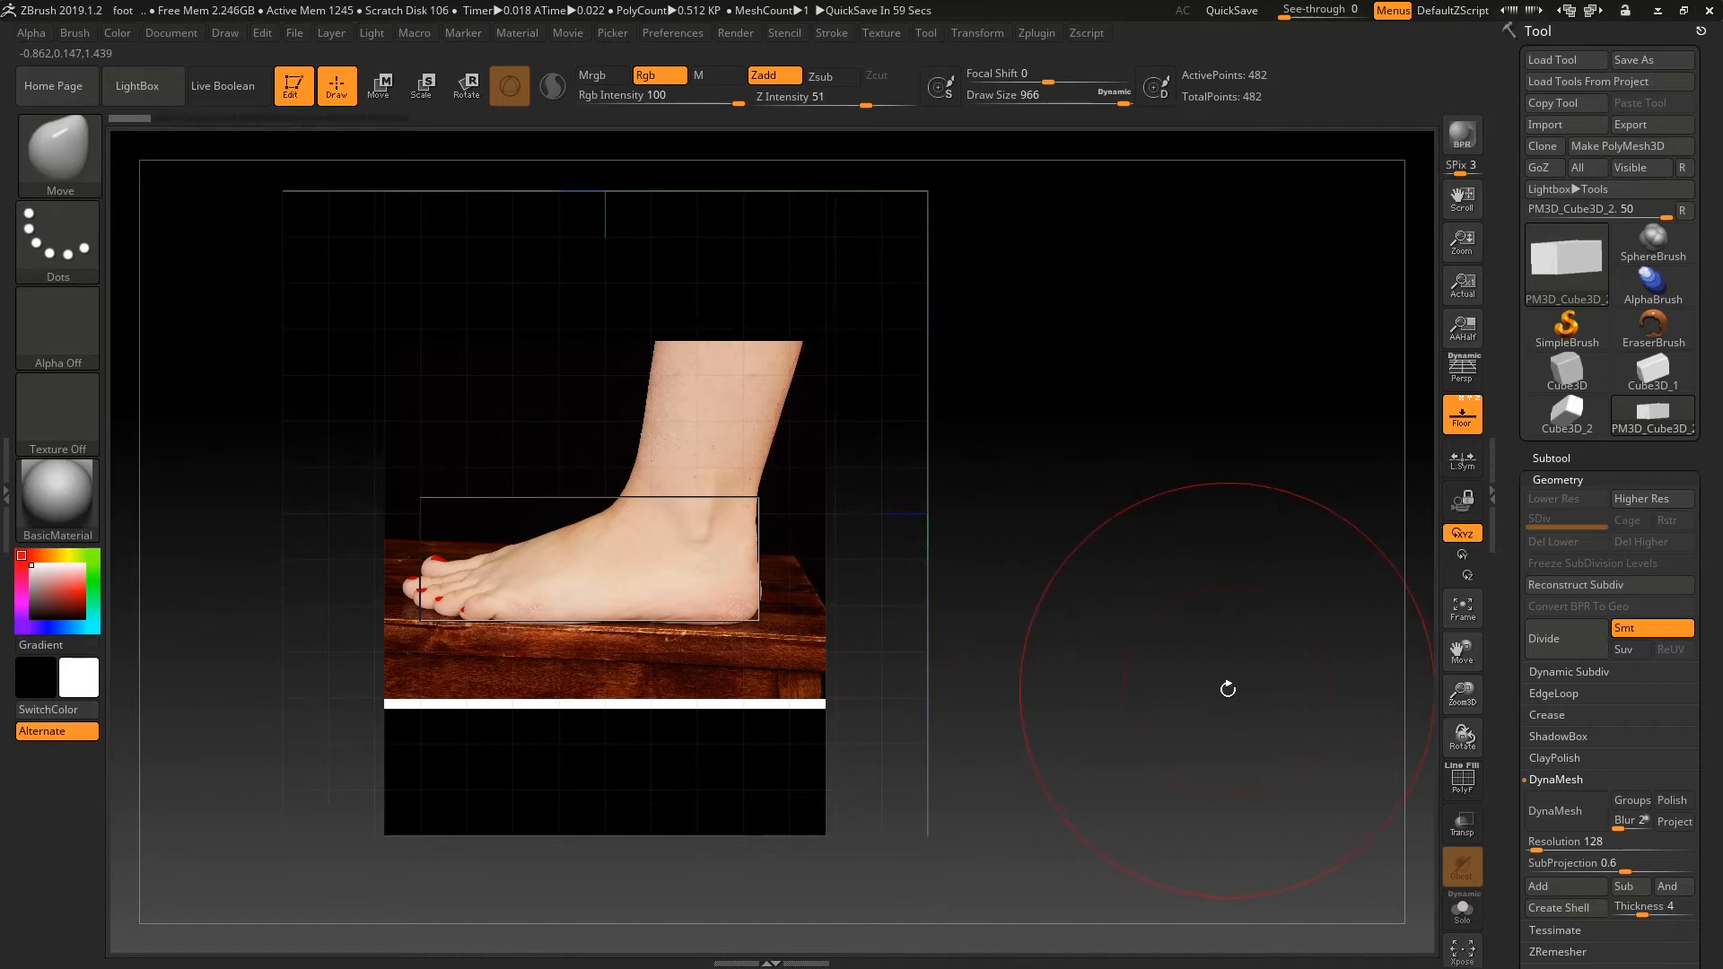
{"action": "left_click", "coordinate": [1541, 840]}
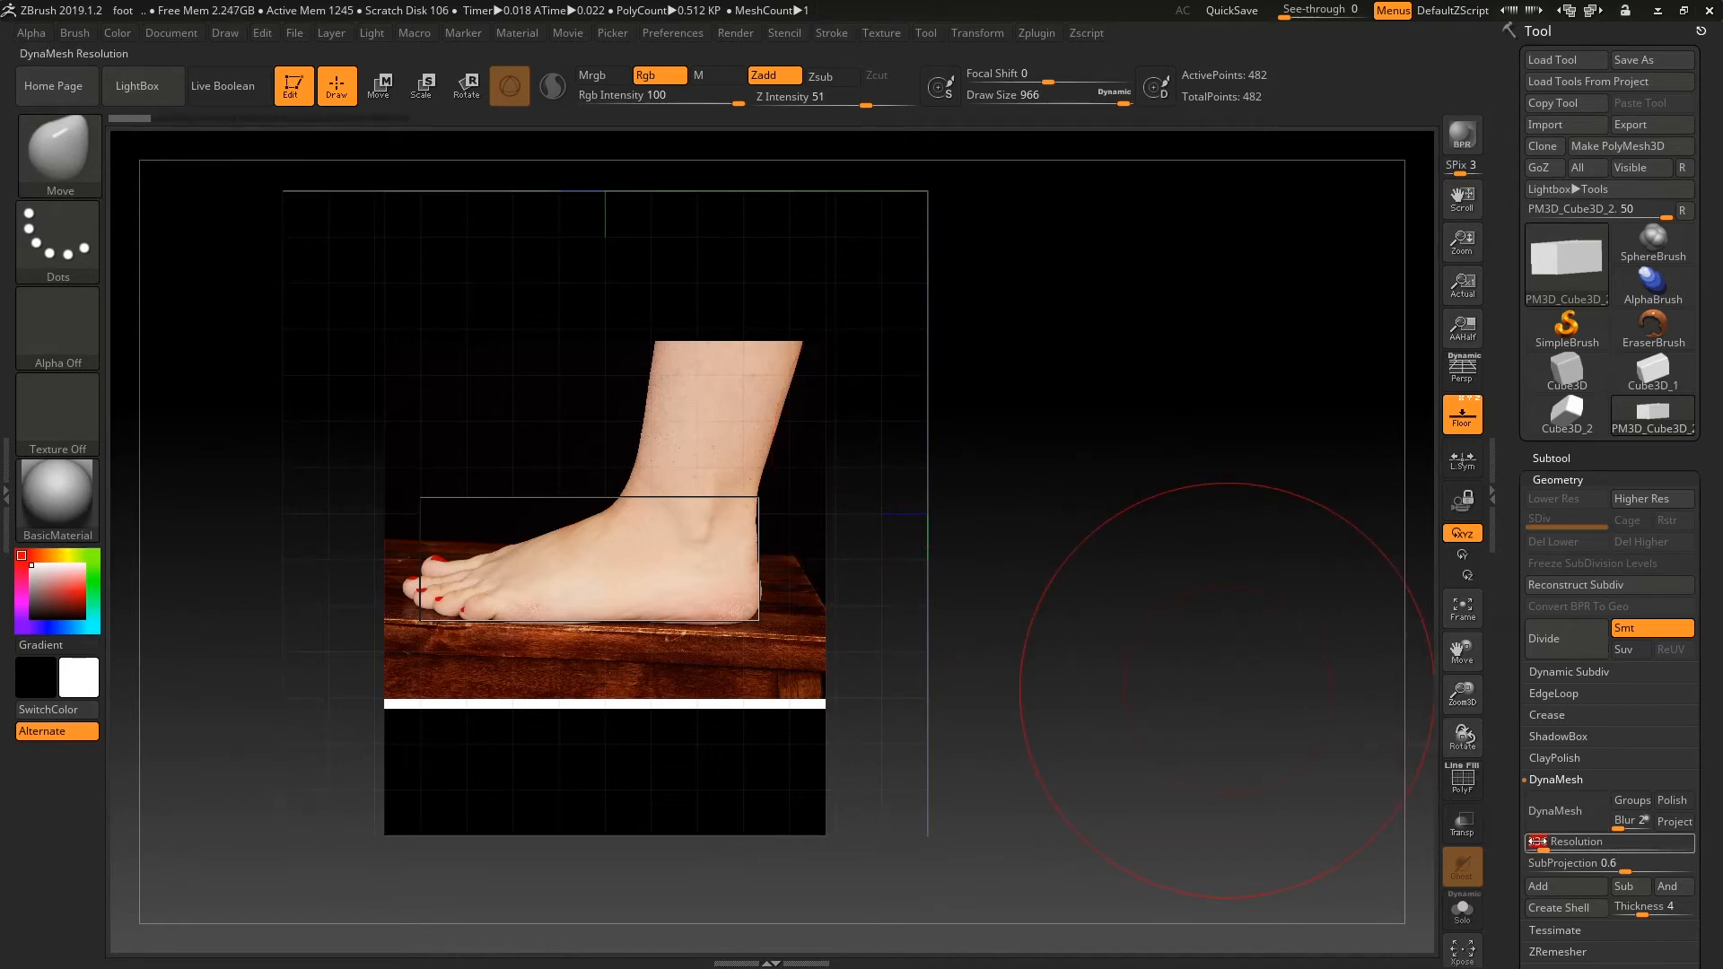
{"action": "left_click", "coordinate": [1573, 812]}
{"action": "mouse_move", "coordinate": [1043, 649]}
{"action": "left_mouse_down"}
{"action": "mouse_move", "coordinate": [1147, 629]}
{"action": "mouse_move", "coordinate": [1122, 576]}
{"action": "left_mouse_up"}
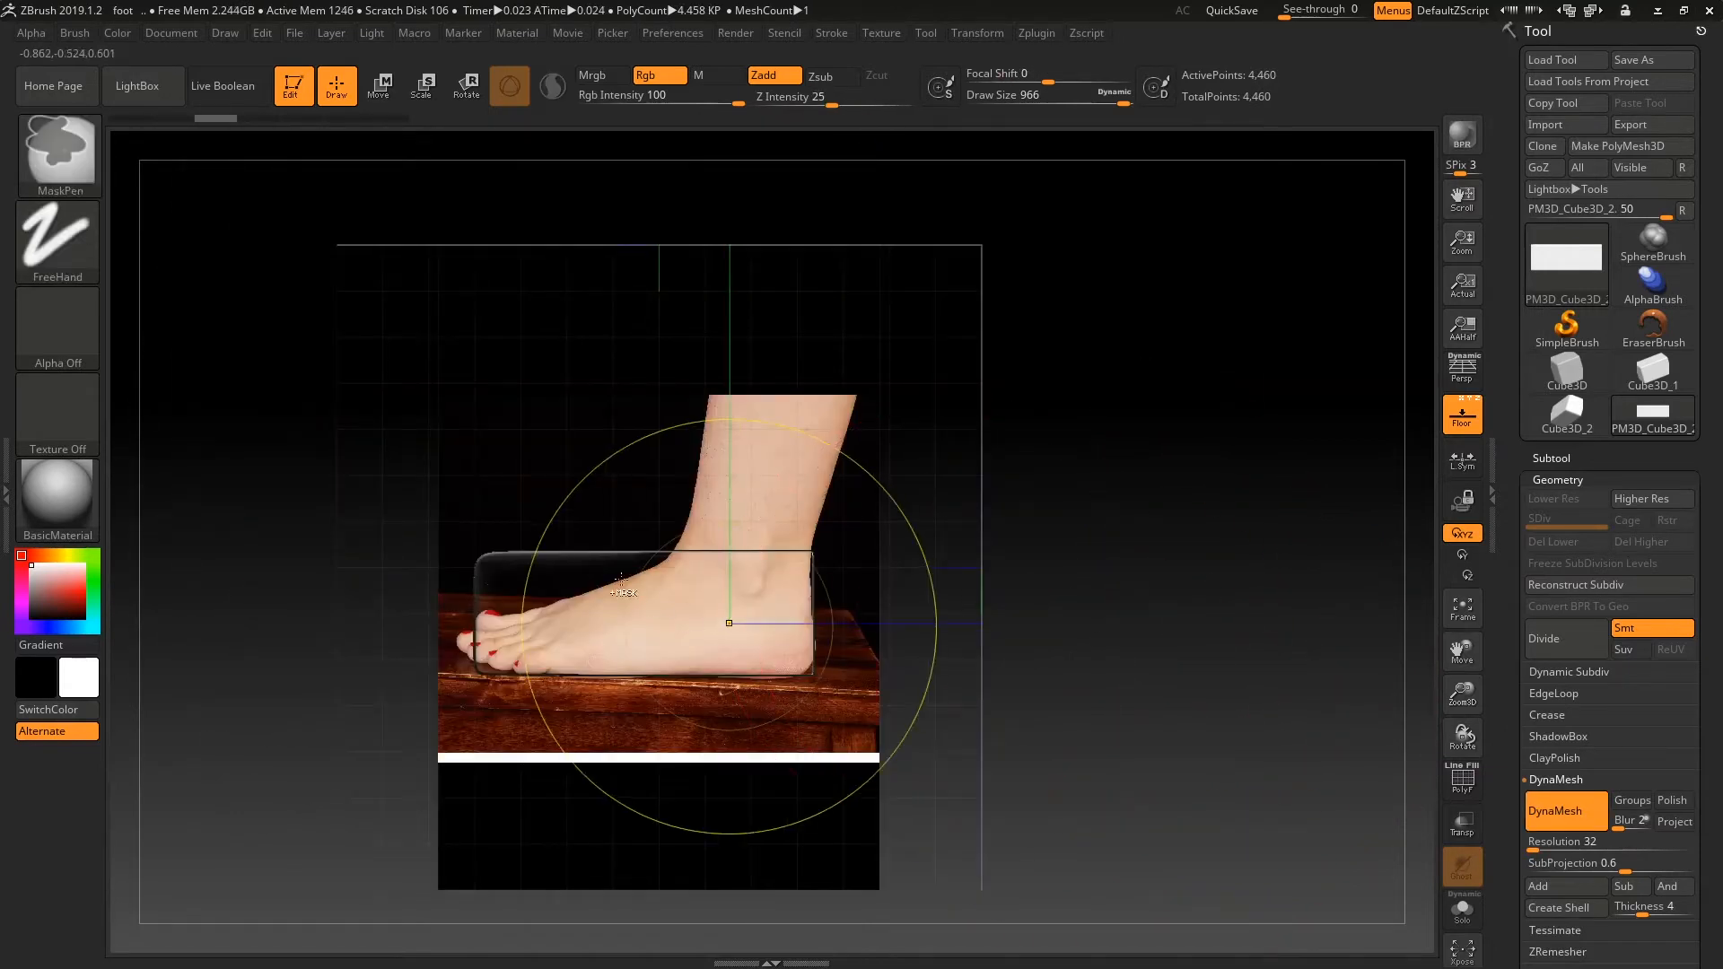
- Set the Move brush size to 1000 and push the box's front down to the foot's slope in the reference images
{"action": "key", "text": "space"}
{"action": "mouse_move", "coordinate": [522, 538]}
{"action": "left_mouse_down"}
{"action": "mouse_move", "coordinate": [477, 574]}
{"action": "mouse_move", "coordinate": [465, 693]}
{"action": "mouse_move", "coordinate": [484, 642]}
{"action": "mouse_move", "coordinate": [481, 664]}
{"action": "mouse_move", "coordinate": [538, 682]}
{"action": "mouse_move", "coordinate": [440, 731]}
{"action": "left_mouse_up"}
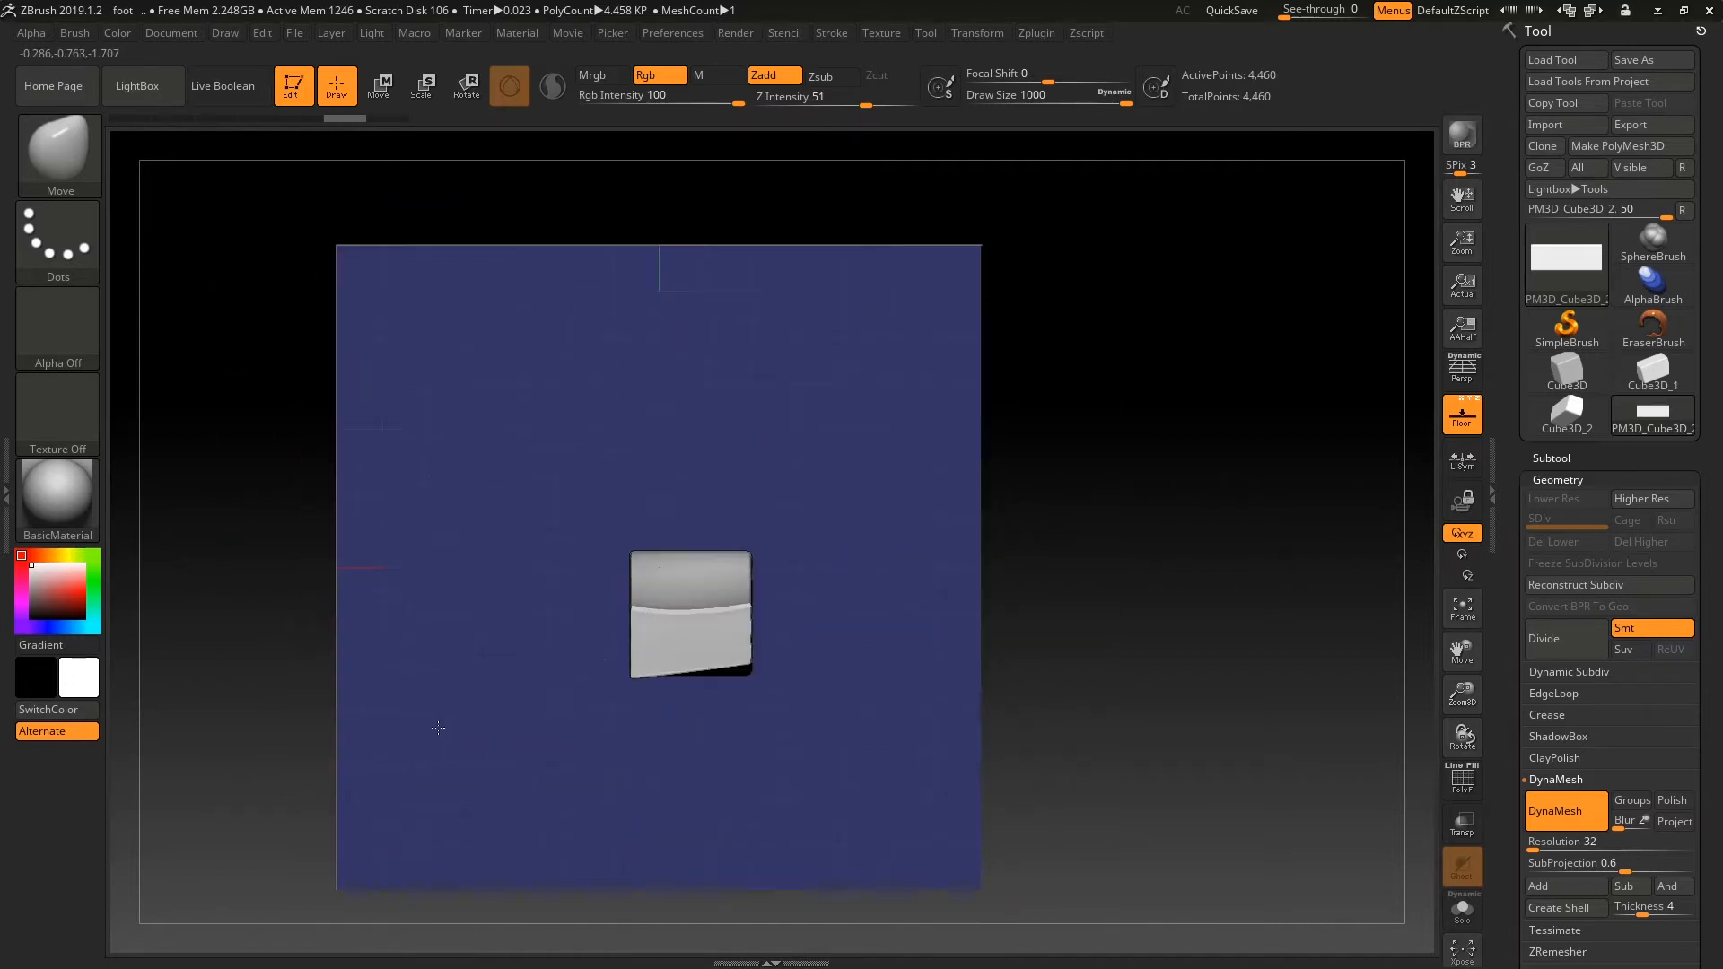
{"action": "left_click_drag", "start_coordinate": [730, 616], "coordinate": [812, 588]}
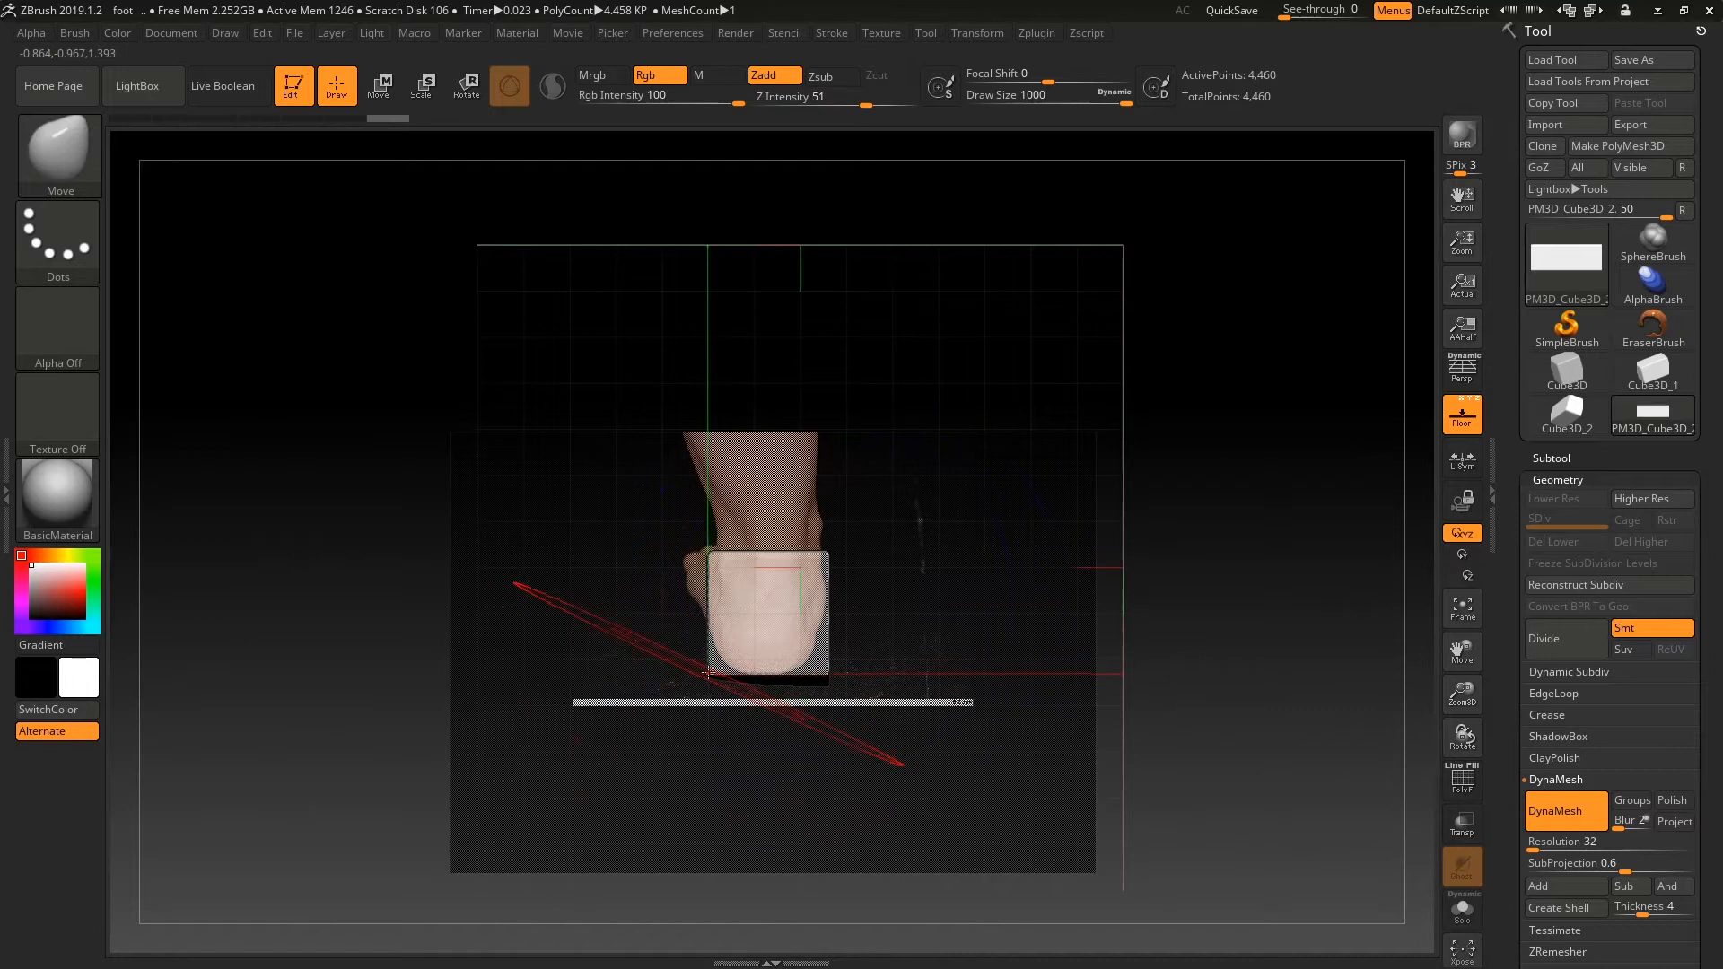
{"action": "mouse_move", "coordinate": [1134, 526]}
{"action": "left_mouse_down"}
{"action": "mouse_move", "coordinate": [1242, 590]}
{"action": "mouse_move", "coordinate": [795, 632]}
{"action": "mouse_move", "coordinate": [718, 682]}
{"action": "mouse_move", "coordinate": [799, 634]}
{"action": "left_mouse_up"}
{"action": "mouse_move", "coordinate": [780, 632]}
{"action": "right_mouse_down"}
{"action": "mouse_move", "coordinate": [843, 655]}
{"action": "mouse_move", "coordinate": [885, 630]}
{"action": "mouse_move", "coordinate": [895, 529]}
{"action": "right_mouse_up"}
{"action": "right_click_drag", "start_coordinate": [1003, 757], "coordinate": [1006, 560]}
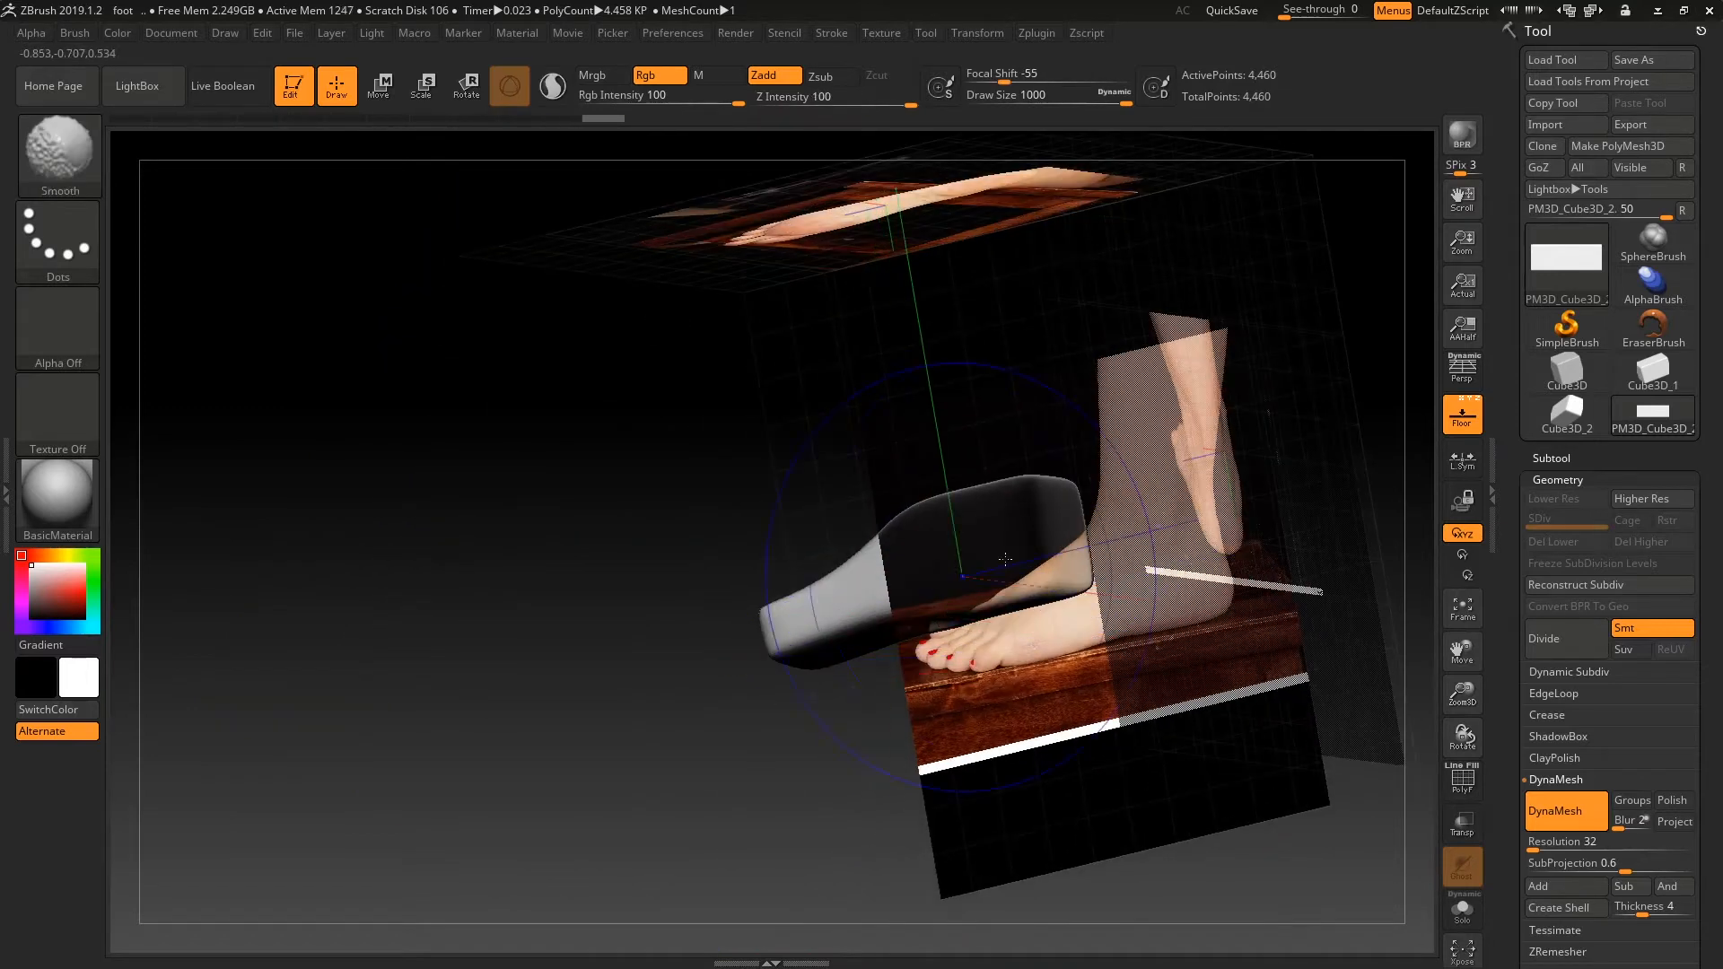
- Hide the reference grids, then rebuild the rough foot block's DynaMesh
{"action": "key", "text": "shift+p"}
{"action": "mouse_move", "coordinate": [1208, 535]}
{"action": "right_mouse_down"}
{"action": "mouse_move", "coordinate": [1142, 627]}
{"action": "mouse_move", "coordinate": [1019, 505]}
{"action": "mouse_move", "coordinate": [1082, 529]}
{"action": "right_mouse_up"}
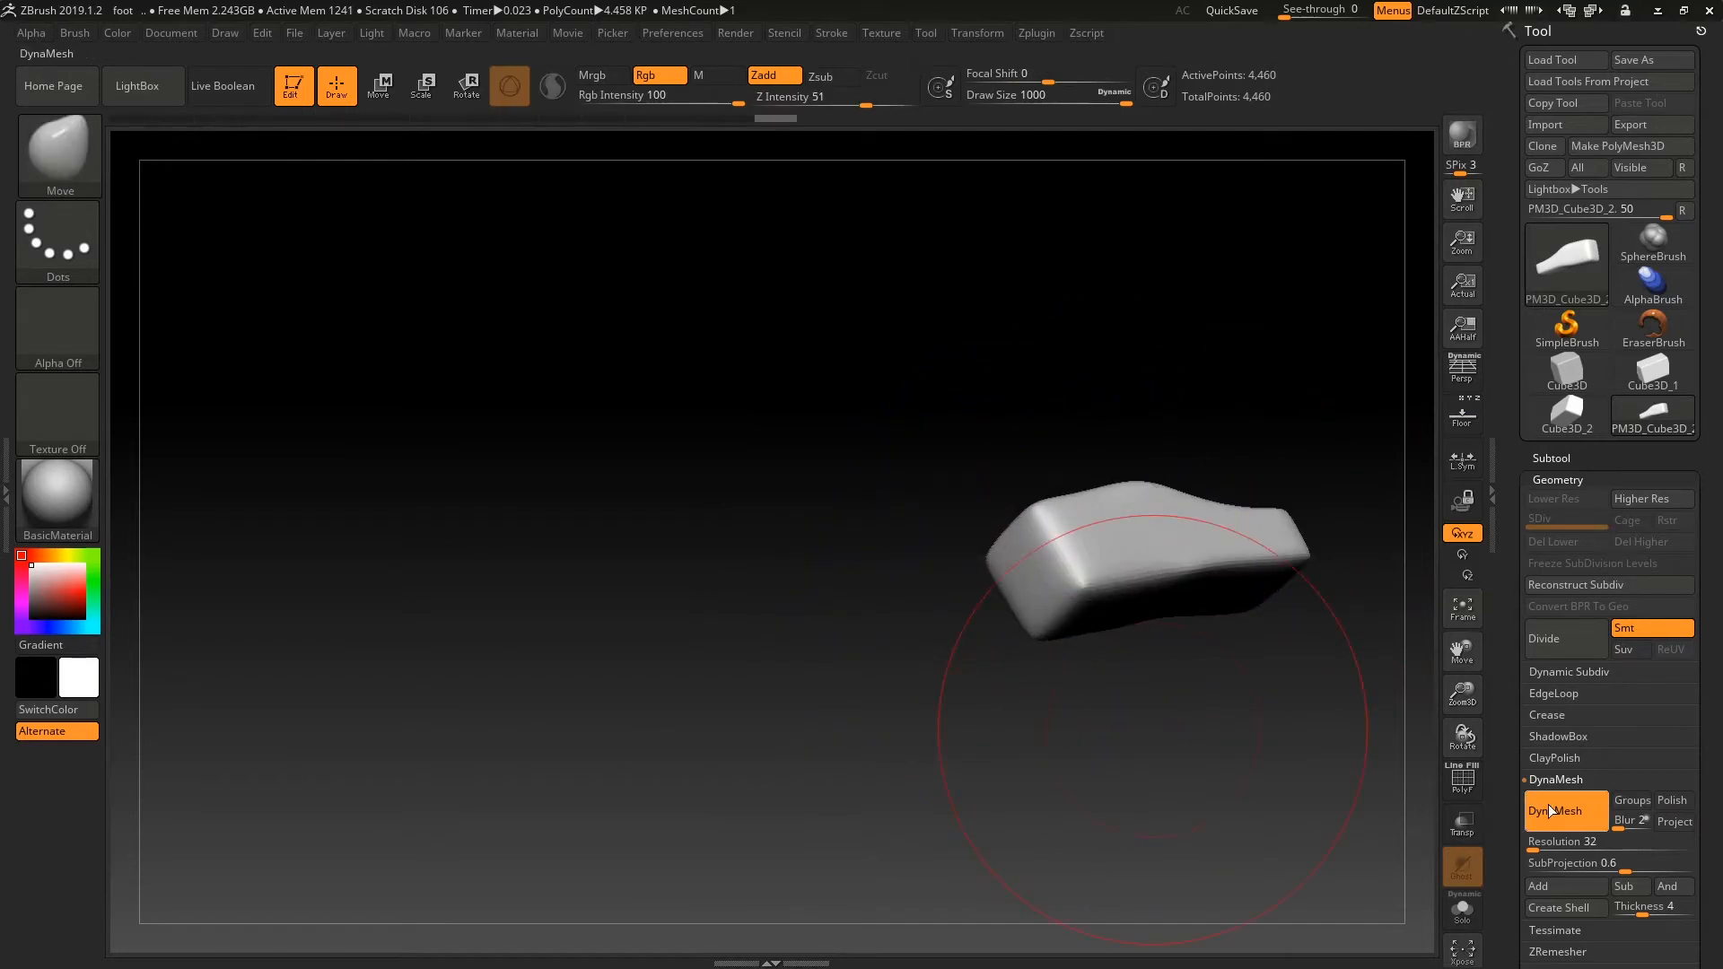
{"action": "left_click_drag", "start_coordinate": [1280, 734], "coordinate": [1243, 769], "text": "ctrl"}
{"action": "right_click_drag", "start_coordinate": [1242, 769], "coordinate": [1097, 799], "text": "alt"}
{"action": "left_click_drag", "start_coordinate": [966, 629], "coordinate": [982, 634], "text": "shift"}
{"action": "right_click_drag", "start_coordinate": [1230, 718], "coordinate": [1113, 741]}
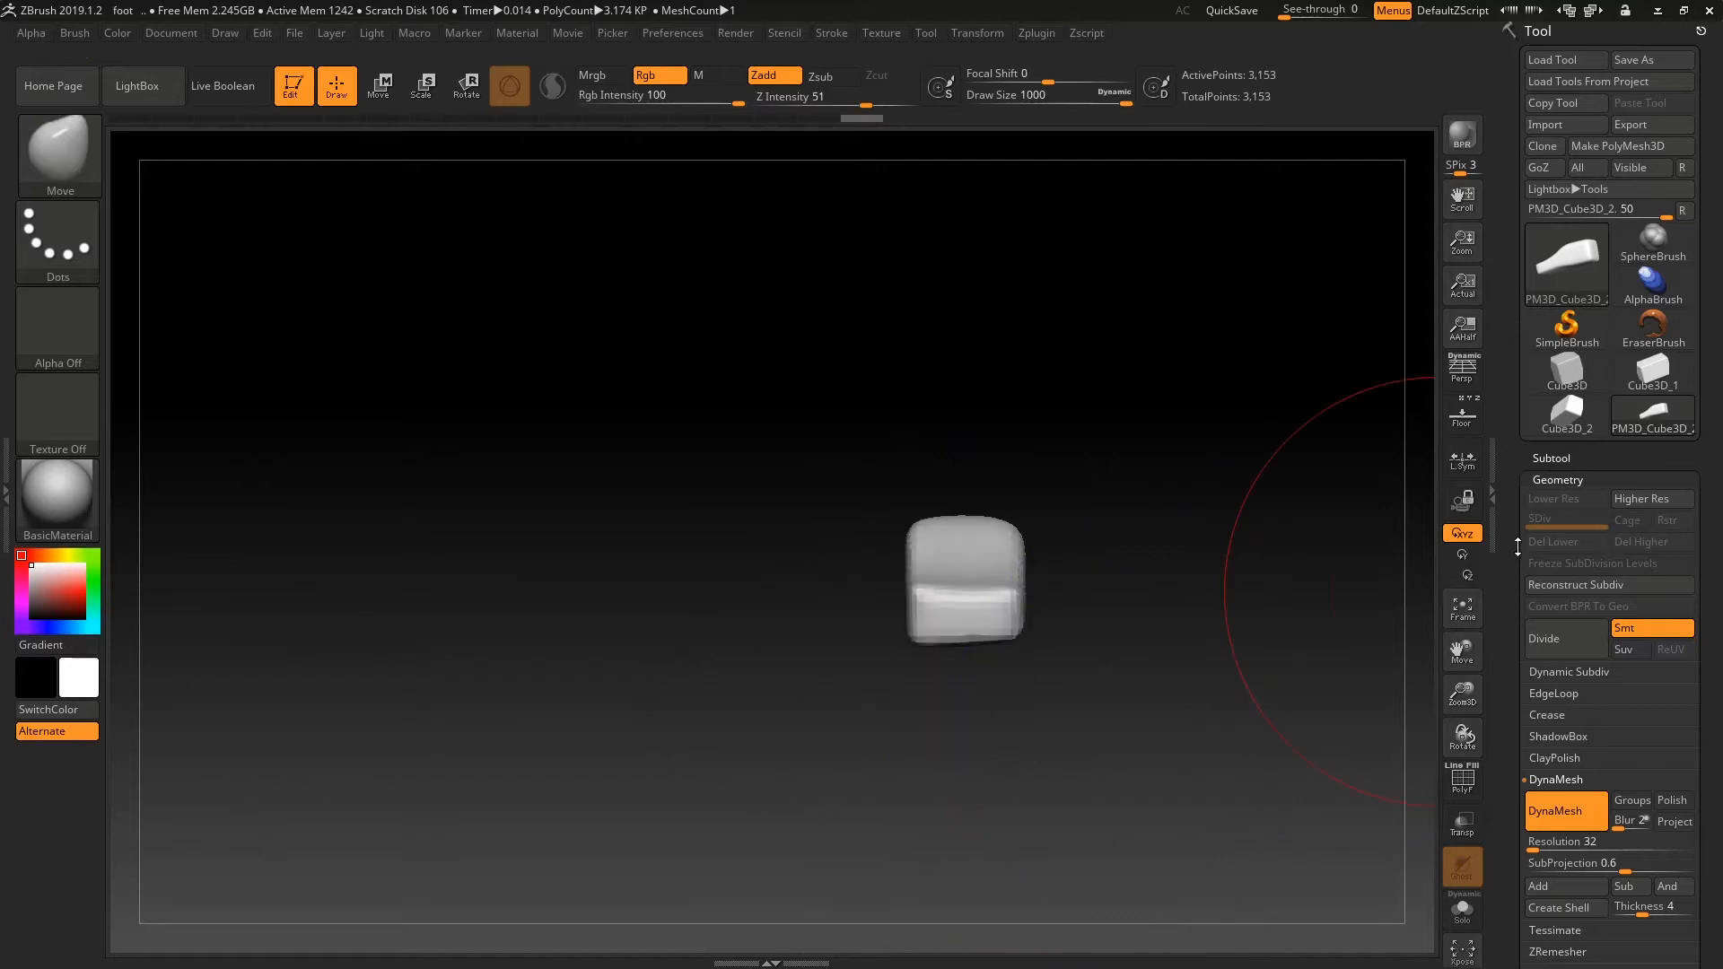
- Show the reference grids again and, with the Move brush at size 611, shape the instep and toe end to the side photo
{"action": "left_click", "coordinate": [1461, 415]}
{"action": "mouse_move", "coordinate": [1208, 577]}
{"action": "right_mouse_down"}
{"action": "mouse_move", "coordinate": [1122, 593]}
{"action": "mouse_move", "coordinate": [1158, 615]}
{"action": "mouse_move", "coordinate": [1171, 574]}
{"action": "mouse_move", "coordinate": [1177, 596]}
{"action": "right_mouse_up"}
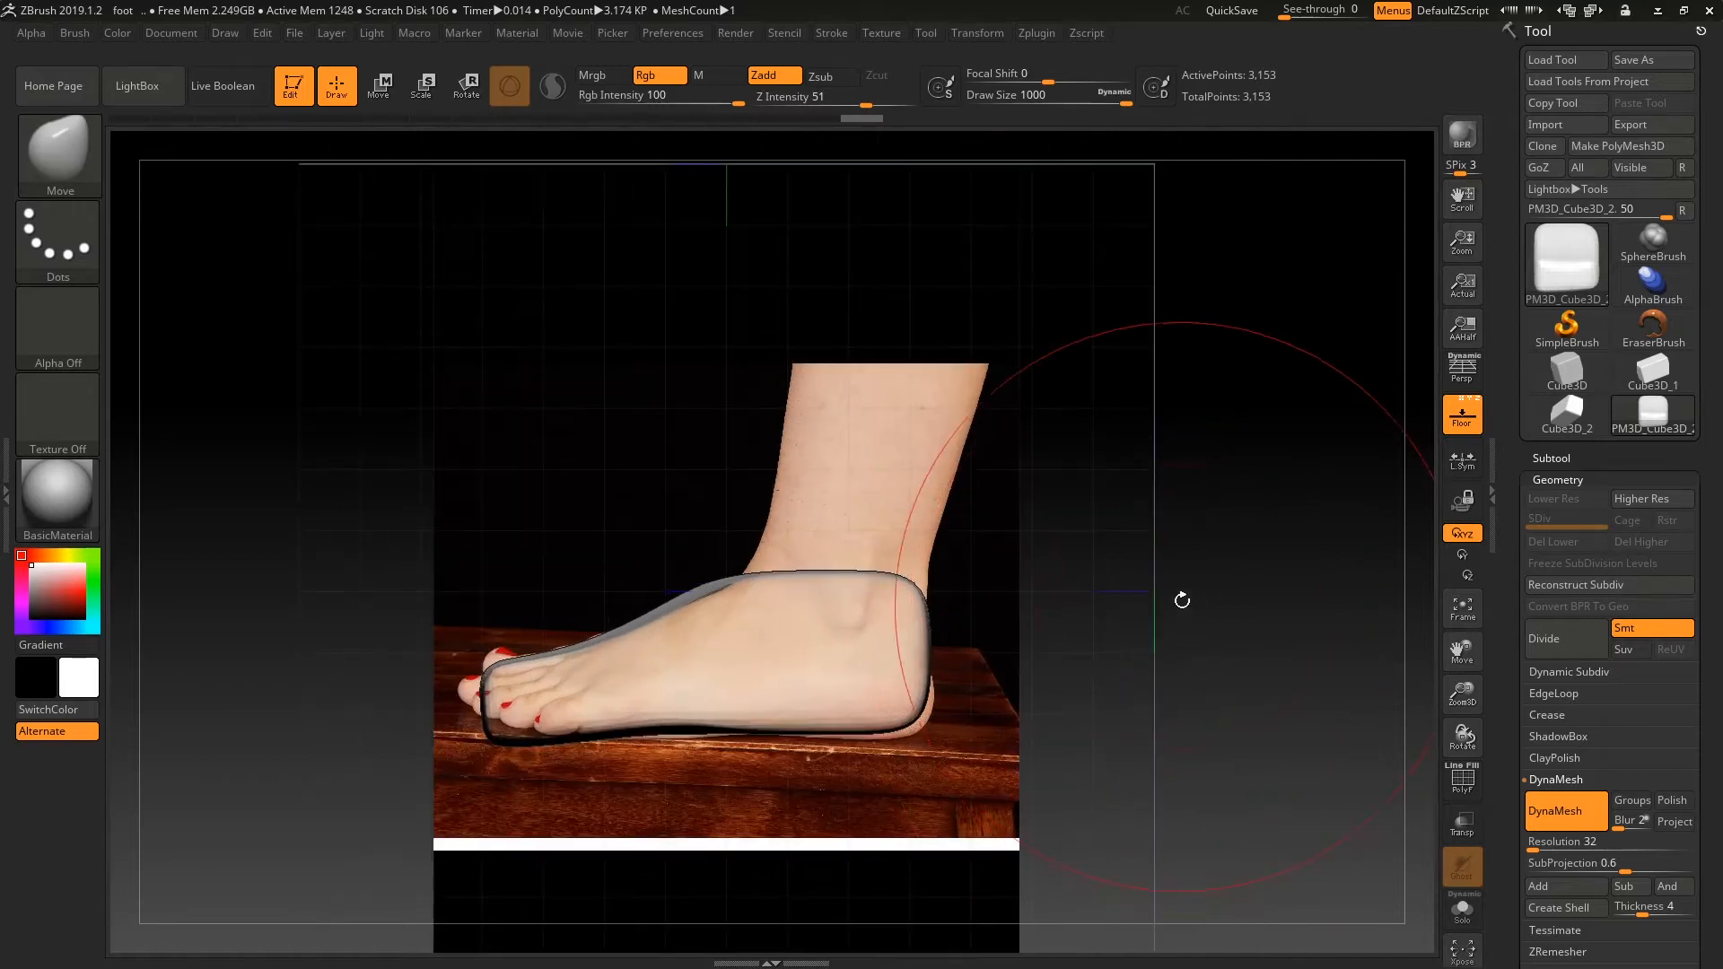
{"action": "key", "text": "space"}
{"action": "left_click_drag", "start_coordinate": [1150, 591], "coordinate": [1153, 591]}
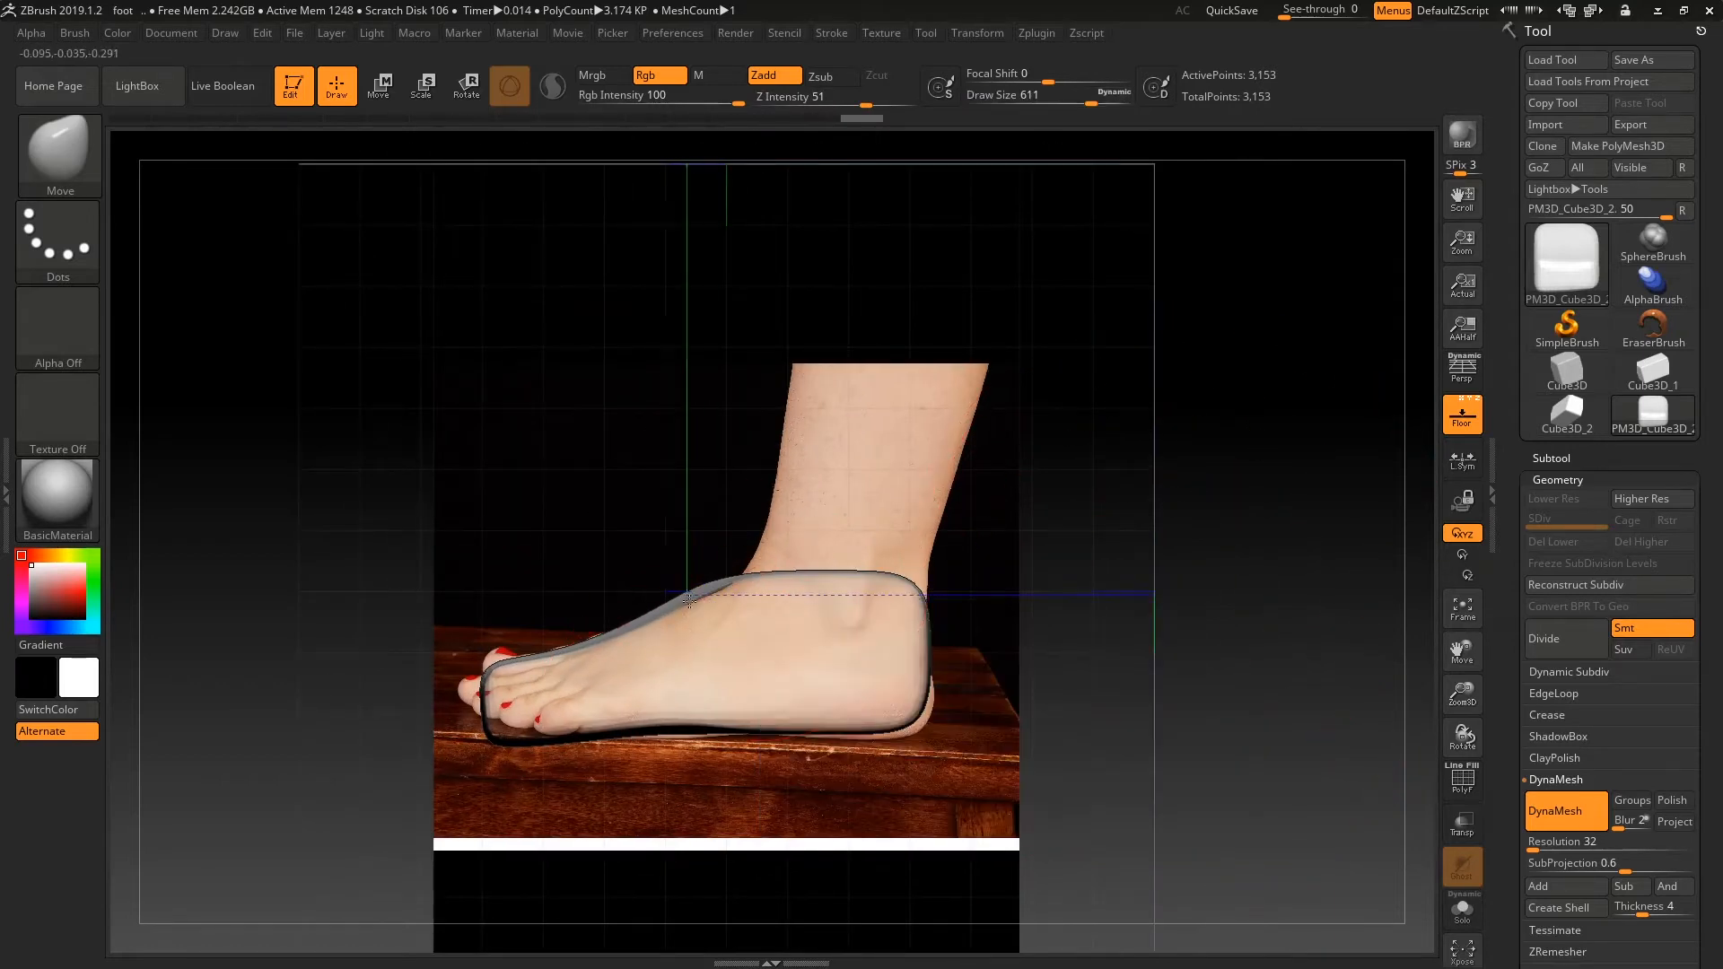
{"action": "left_click_drag", "start_coordinate": [494, 664], "coordinate": [494, 660]}
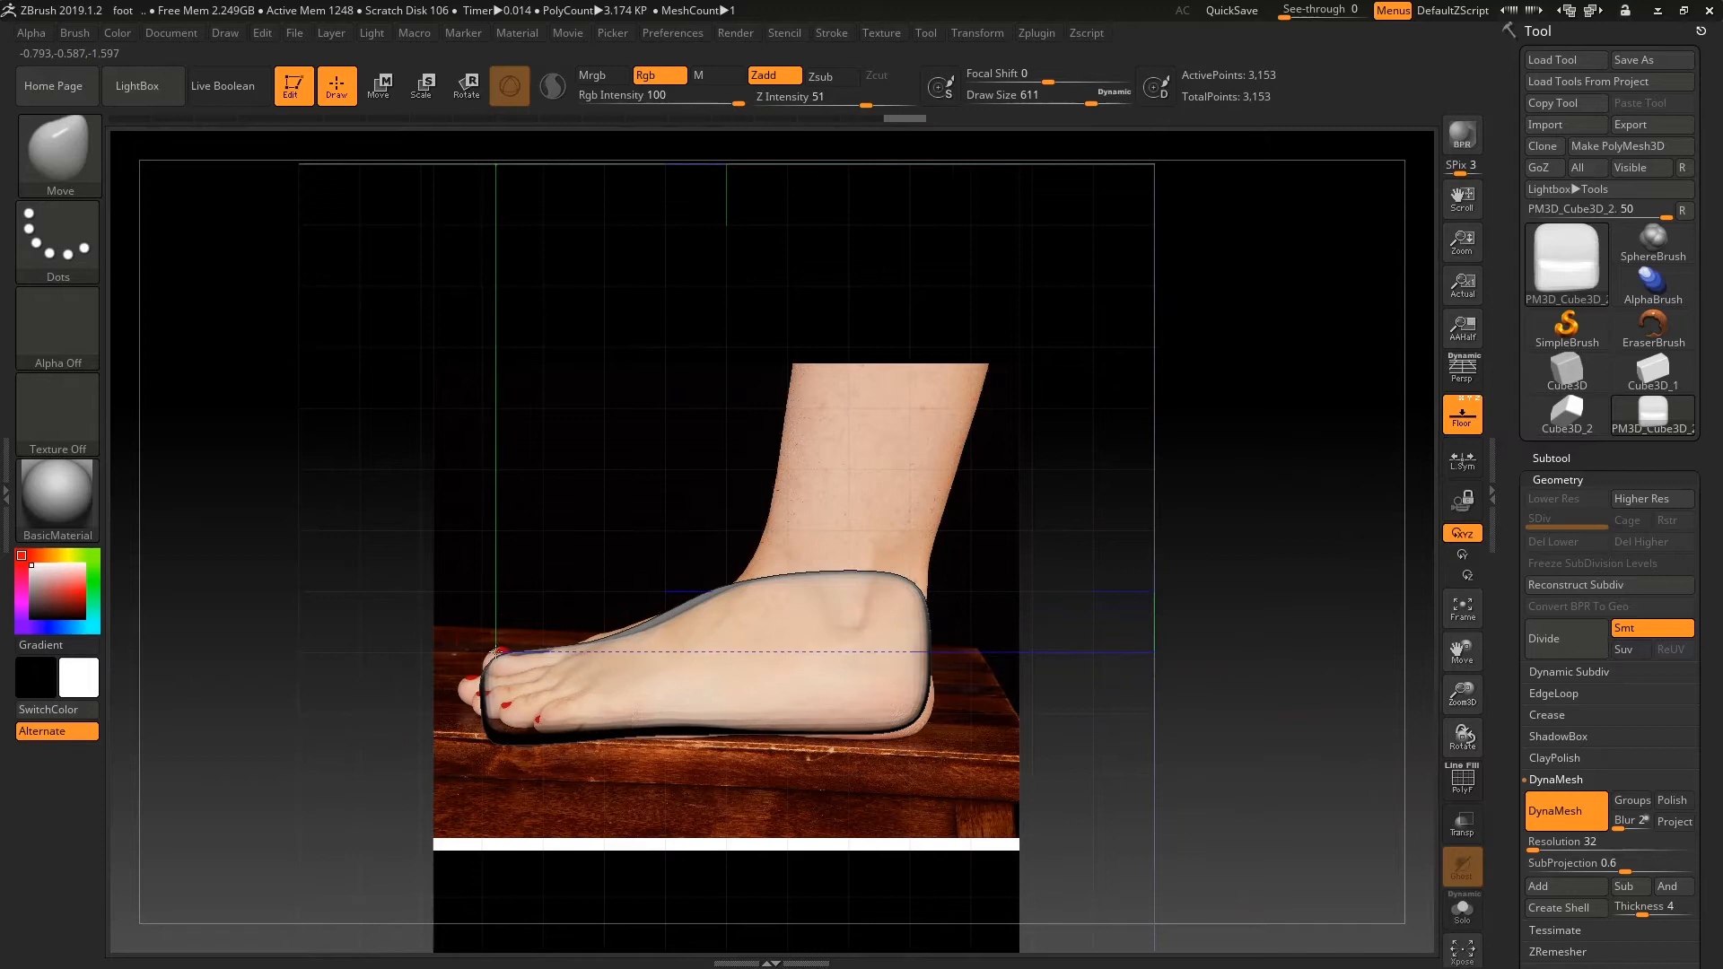
{"action": "left_click_drag", "start_coordinate": [502, 719], "coordinate": [466, 685]}
{"action": "left_click_drag", "start_coordinate": [269, 696], "coordinate": [442, 699]}
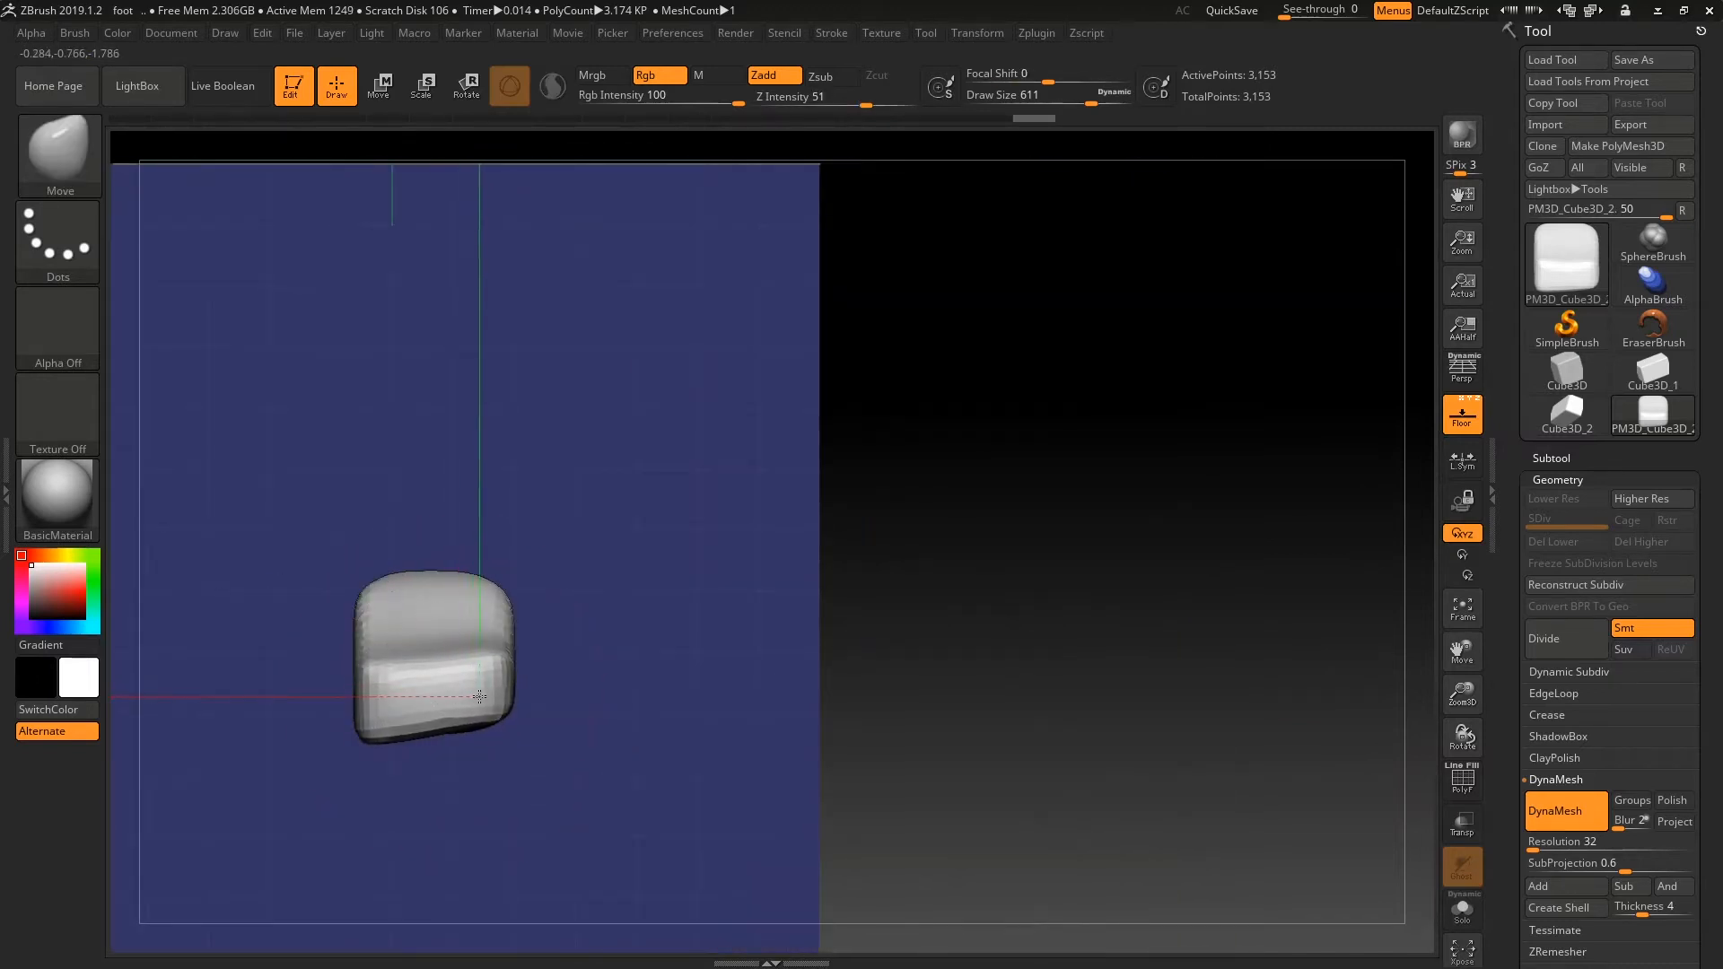
{"action": "left_click_drag", "start_coordinate": [986, 576], "coordinate": [790, 596]}
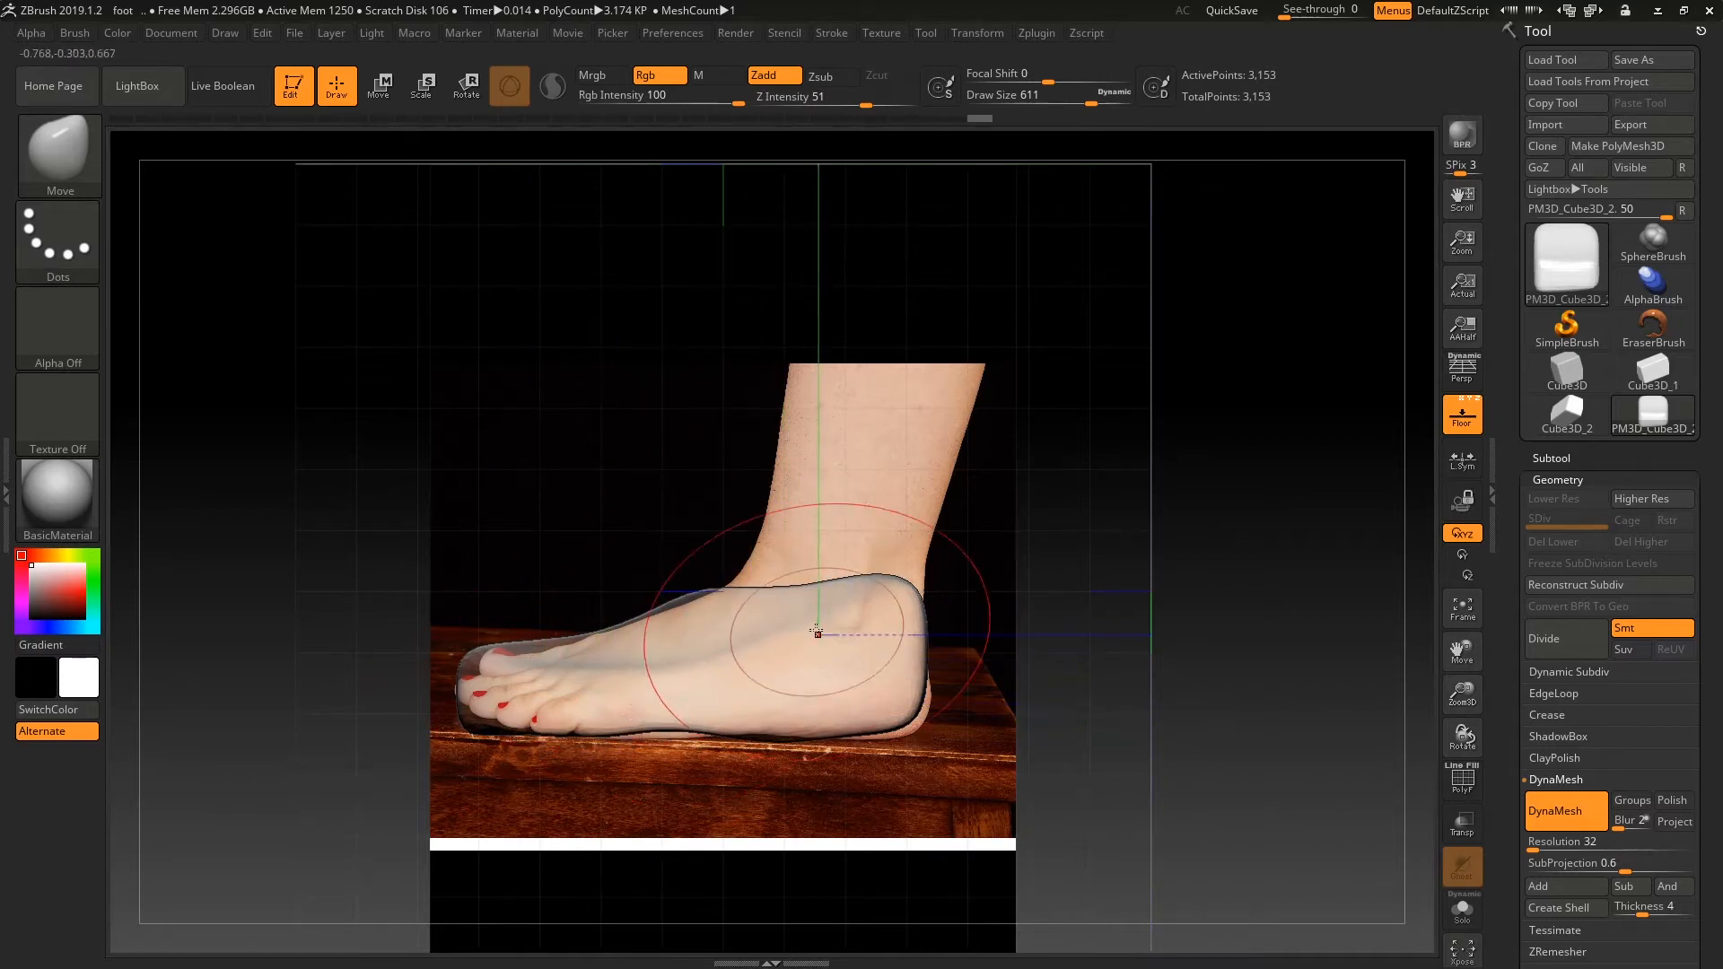
- Mask the top rear of the foot where the leg begins, refining it at brush size 280, and invert the mask
{"action": "mouse_move", "coordinate": [996, 639]}
{"action": "left_mouse_down"}
{"action": "mouse_move", "coordinate": [1300, 642]}
{"action": "mouse_move", "coordinate": [1210, 636]}
{"action": "mouse_move", "coordinate": [1088, 574]}
{"action": "left_mouse_up"}
{"action": "key", "text": "b"}
{"action": "key", "text": "c"}
{"action": "key", "text": "b"}
{"action": "key", "text": "space"}
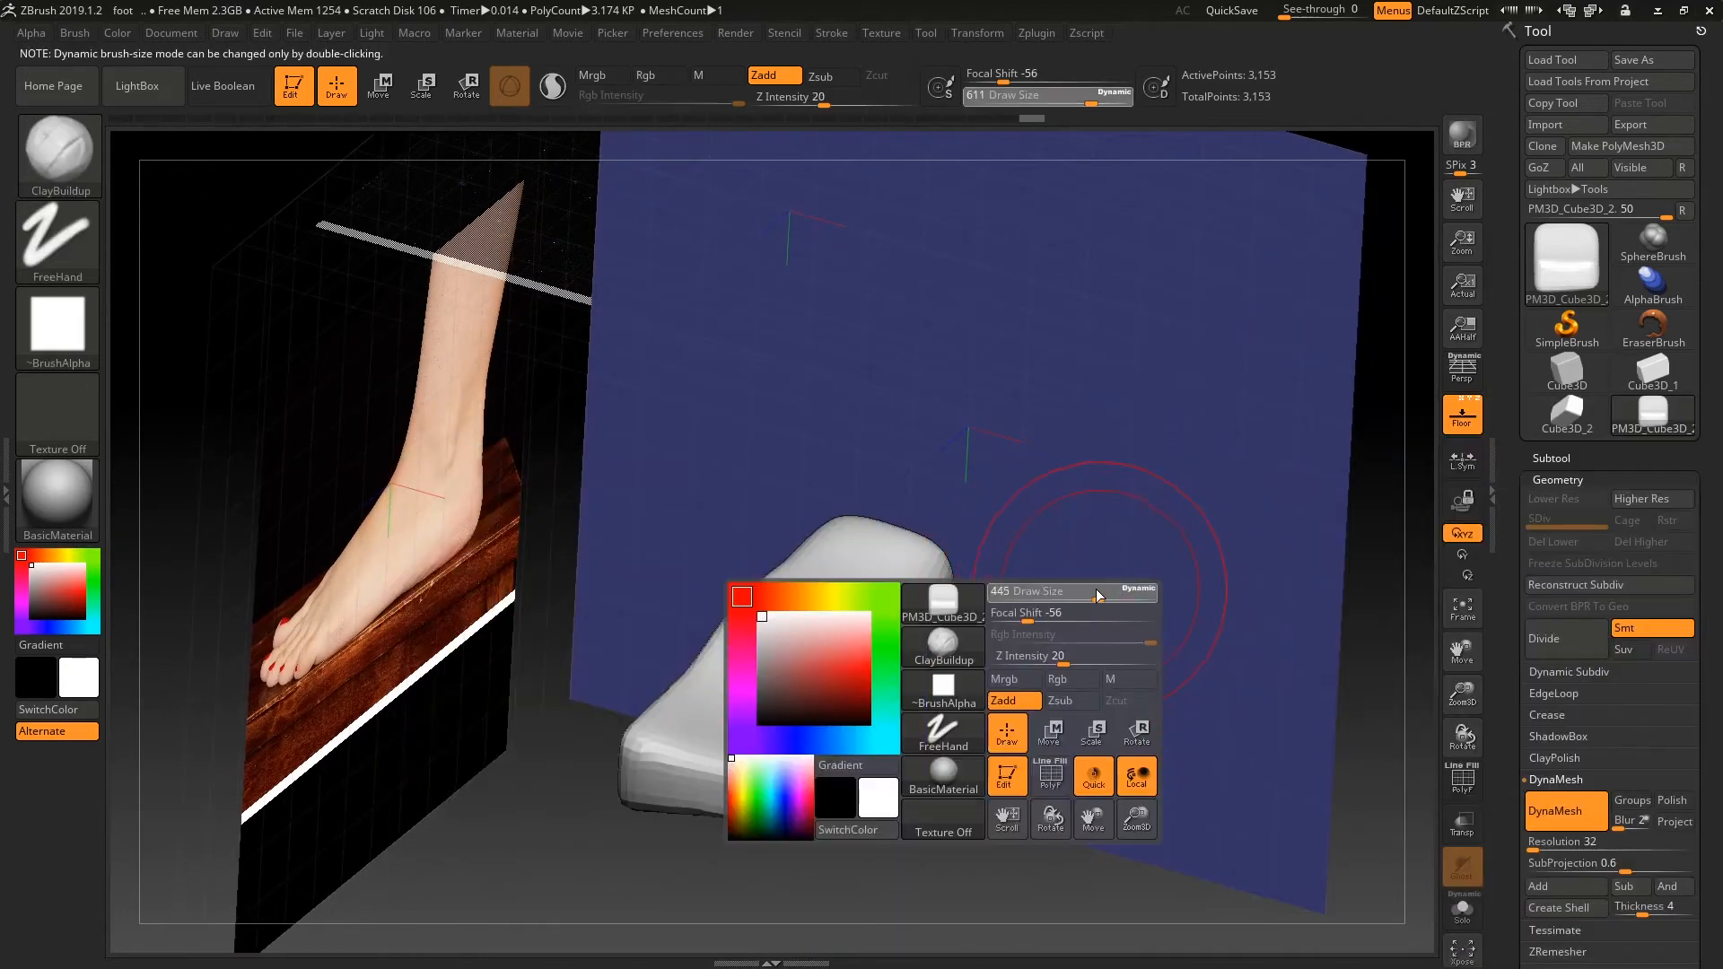
{"action": "mouse_move", "coordinate": [866, 558]}
{"action": "left_mouse_down", "text": "ctrl"}
{"action": "mouse_move", "coordinate": [846, 577]}
{"action": "mouse_move", "coordinate": [861, 557]}
{"action": "left_mouse_up", "text": "ctrl"}
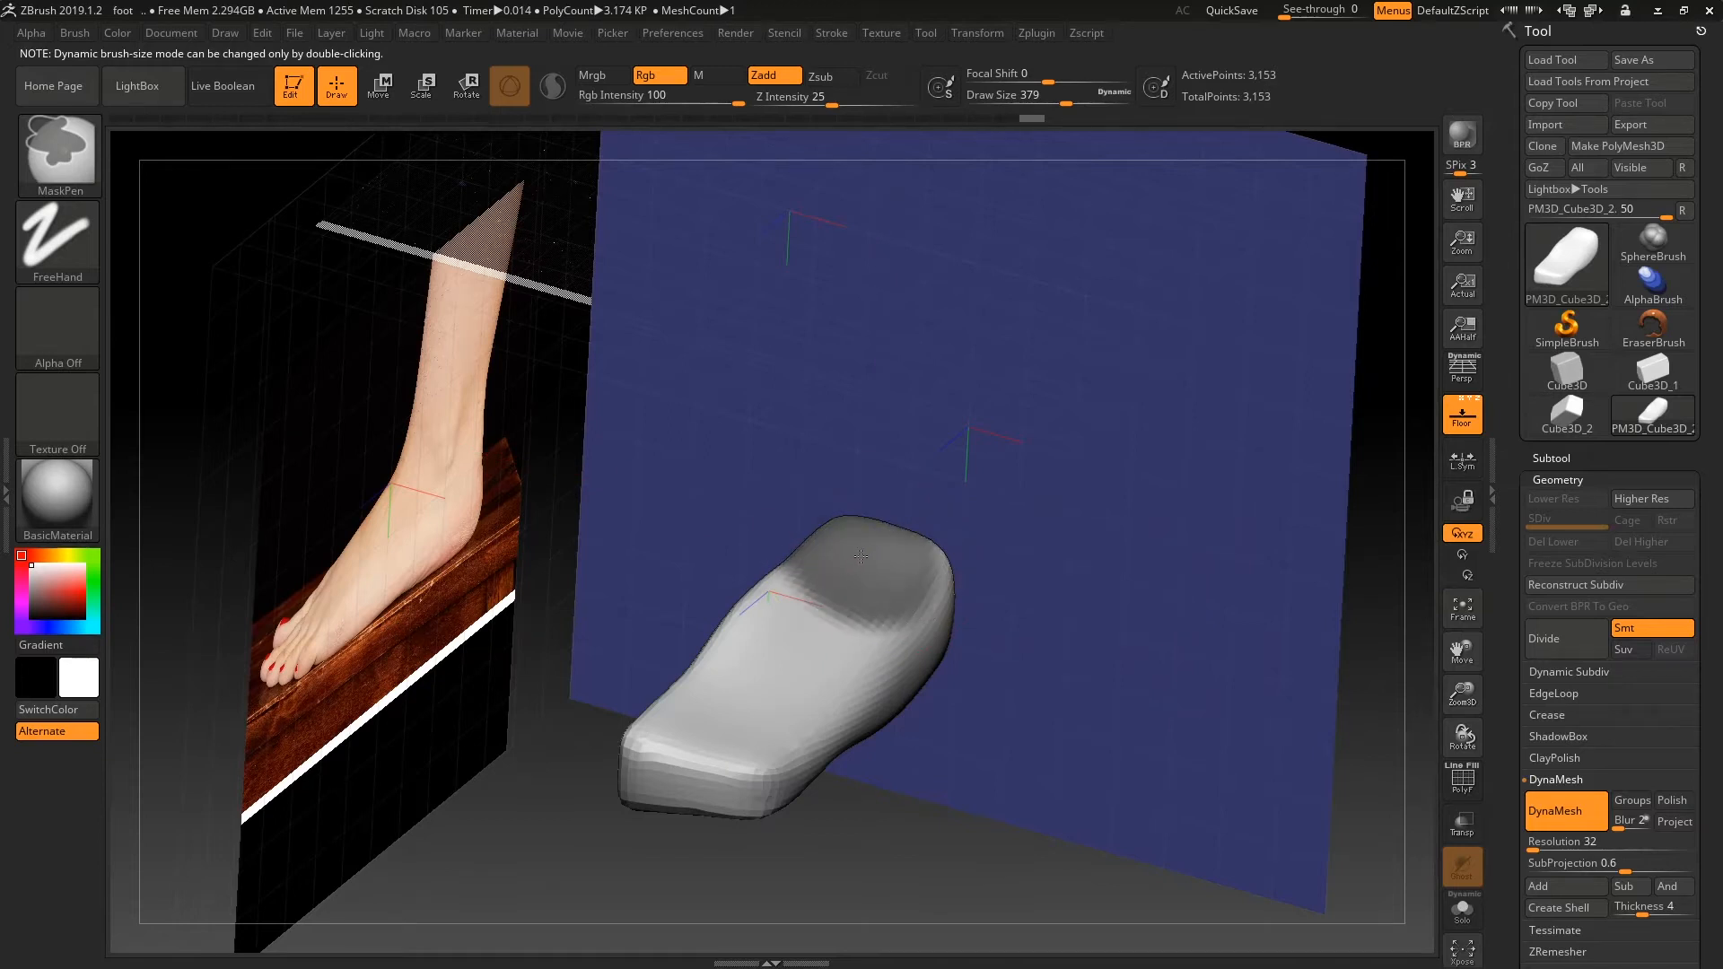
{"action": "mouse_move", "coordinate": [1029, 867]}
{"action": "left_mouse_down"}
{"action": "mouse_move", "coordinate": [1238, 620]}
{"action": "mouse_move", "coordinate": [1169, 619]}
{"action": "mouse_move", "coordinate": [1150, 643]}
{"action": "mouse_move", "coordinate": [1172, 618]}
{"action": "left_mouse_up"}
{"action": "key", "text": "space"}
{"action": "left_click_drag", "start_coordinate": [876, 569], "coordinate": [875, 545], "text": "ctrl"}
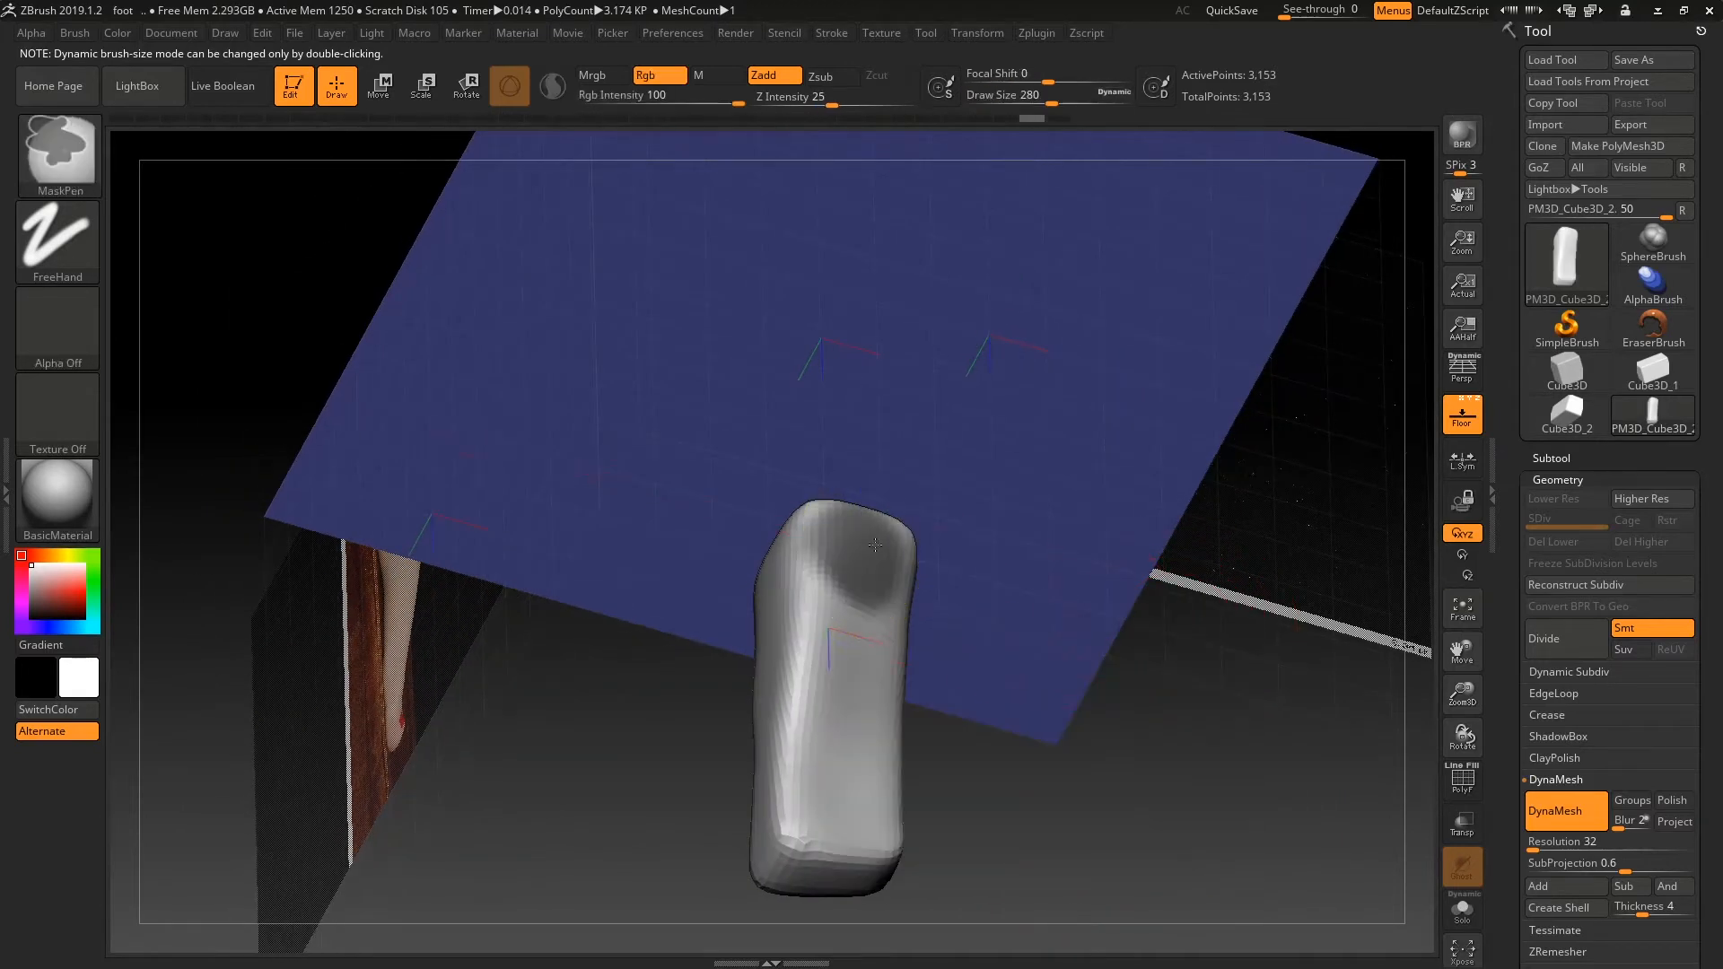
{"action": "left_click", "coordinate": [1146, 731], "text": "ctrl"}
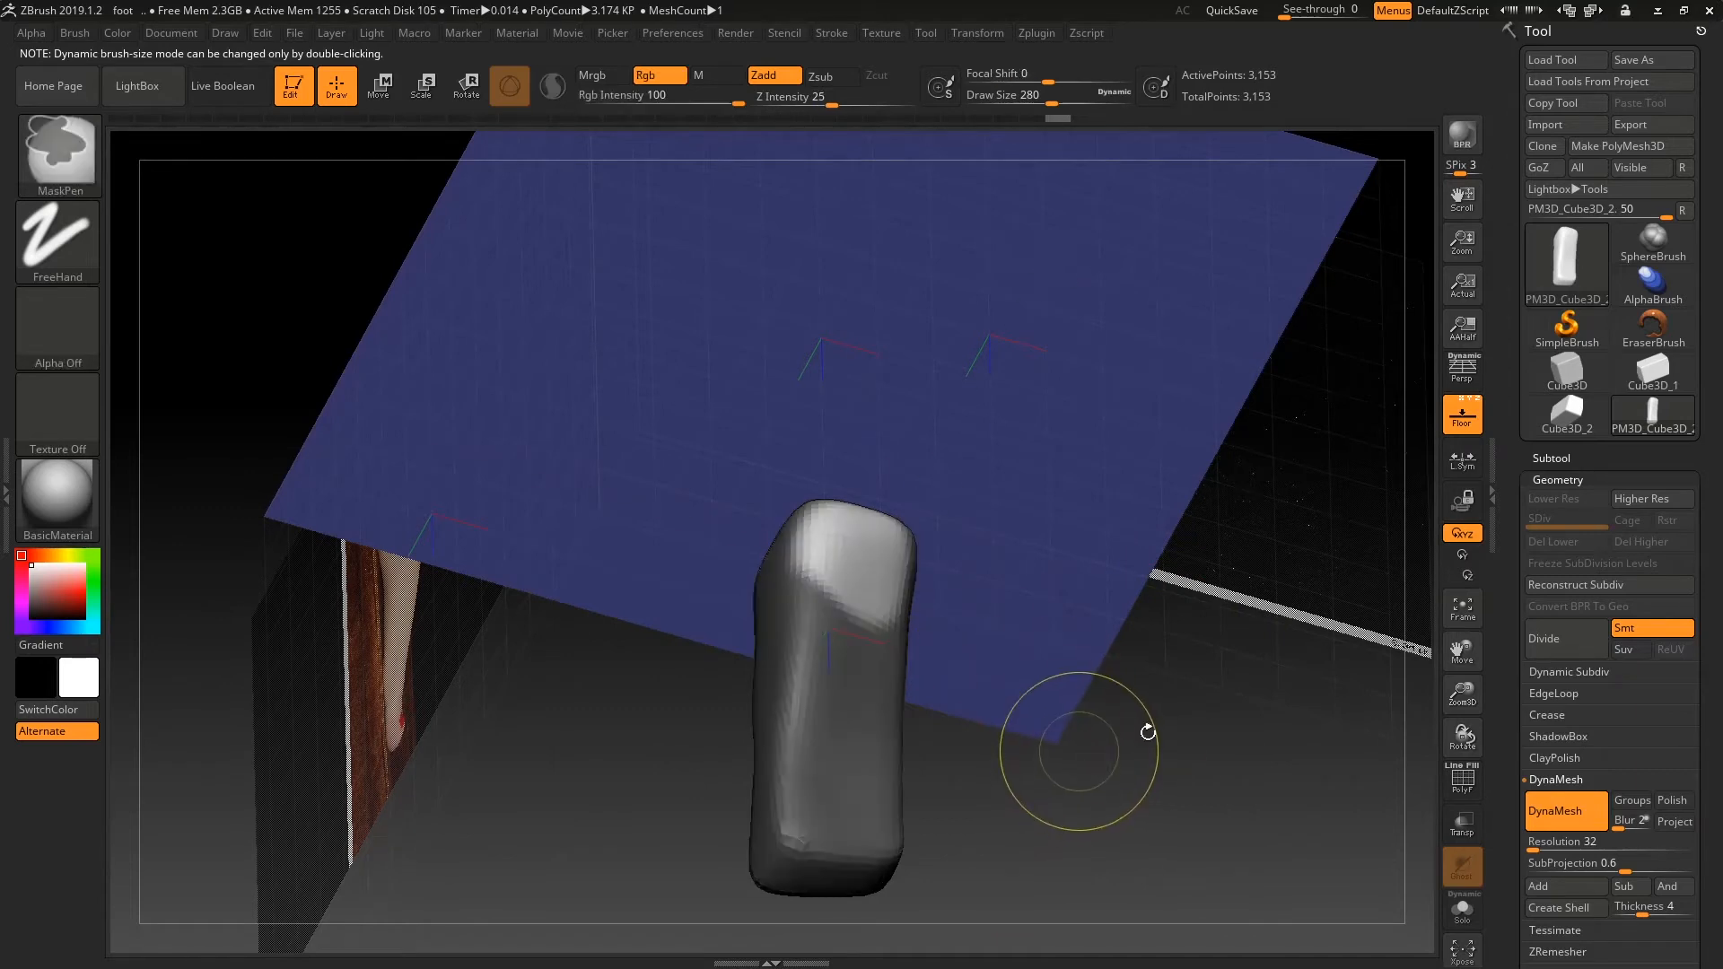
- Raise the unmasked ankle area with the Move gizmo to the top of the leg in the side photo
{"action": "left_click_drag", "start_coordinate": [1176, 743], "coordinate": [1096, 646], "text": "shift"}
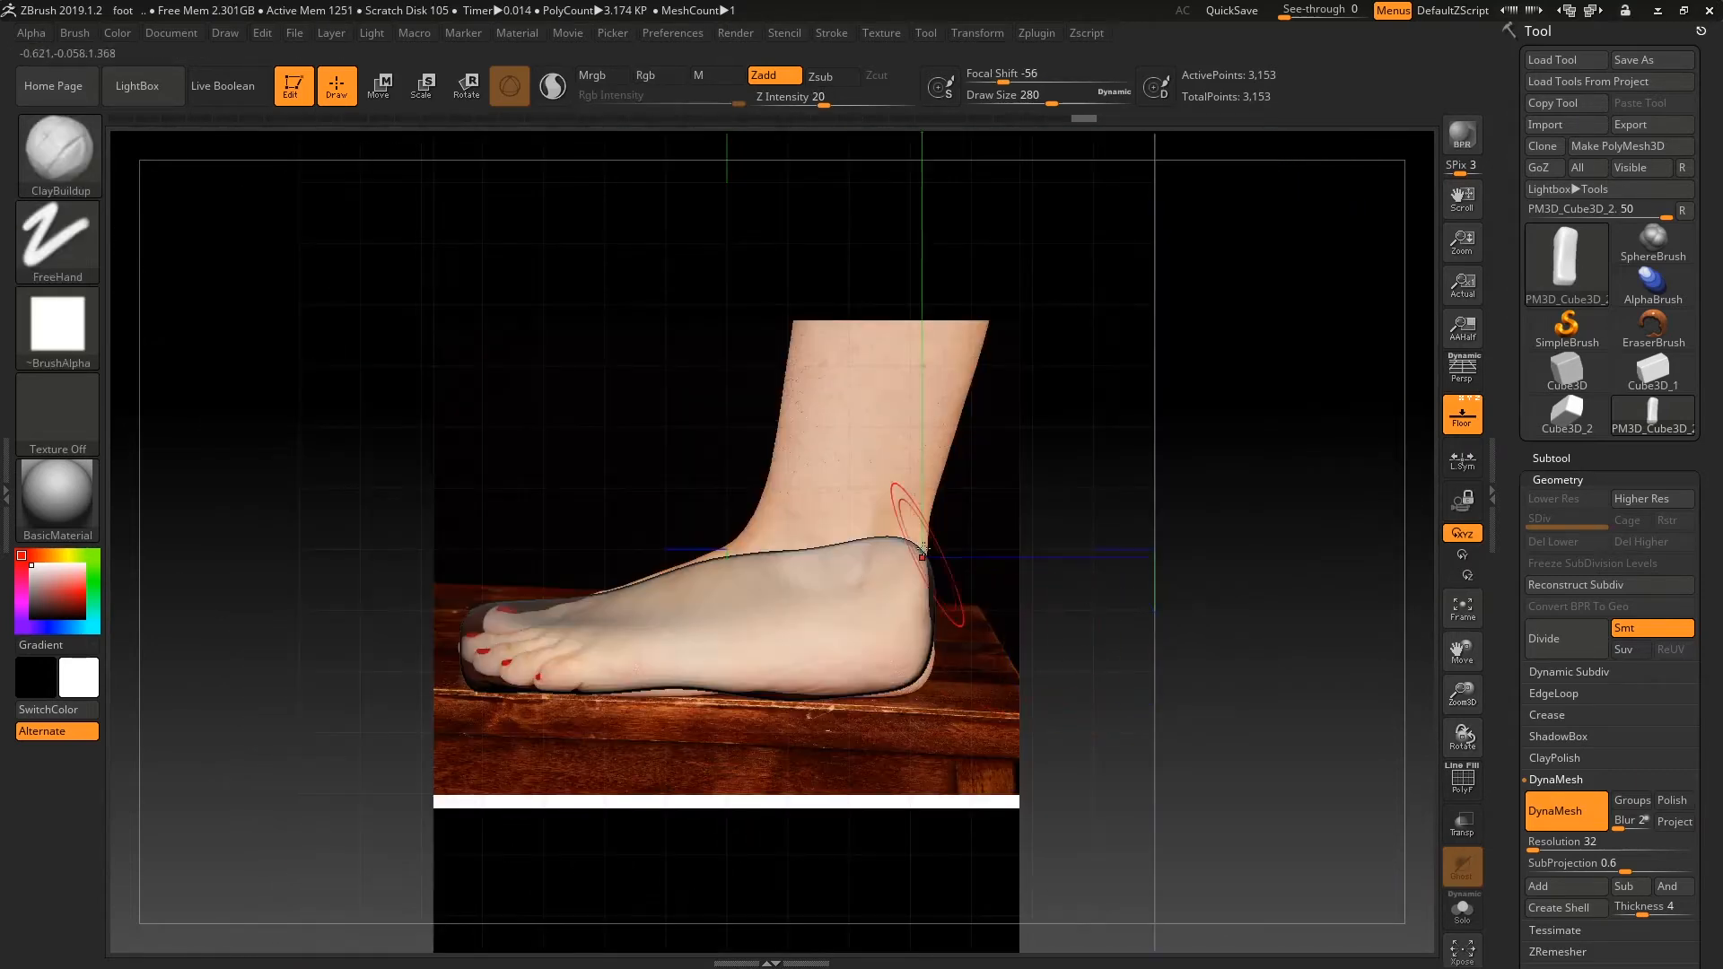
{"action": "key", "text": "b"}
{"action": "key", "text": "m"}
{"action": "key", "text": "v"}
{"action": "key", "text": "space"}
{"action": "left_click", "coordinate": [382, 101]}
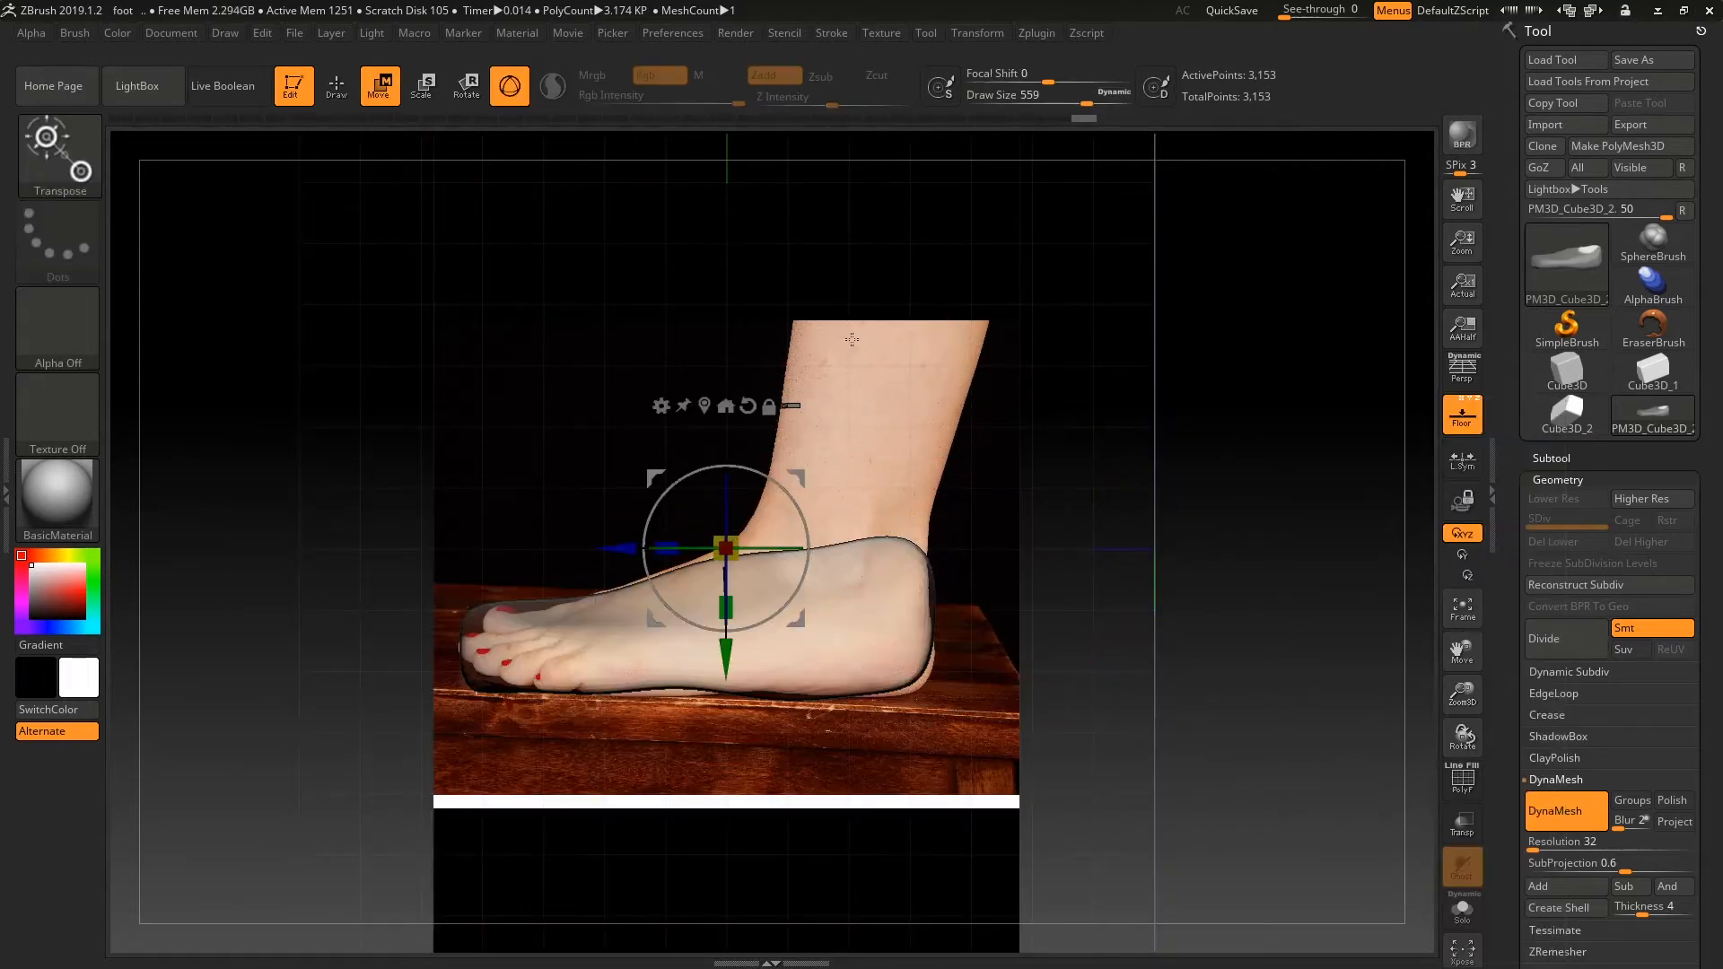
{"action": "left_click_drag", "start_coordinate": [723, 679], "coordinate": [795, 431]}
{"action": "left_click_drag", "start_coordinate": [1091, 454], "coordinate": [1047, 554], "text": "alt"}
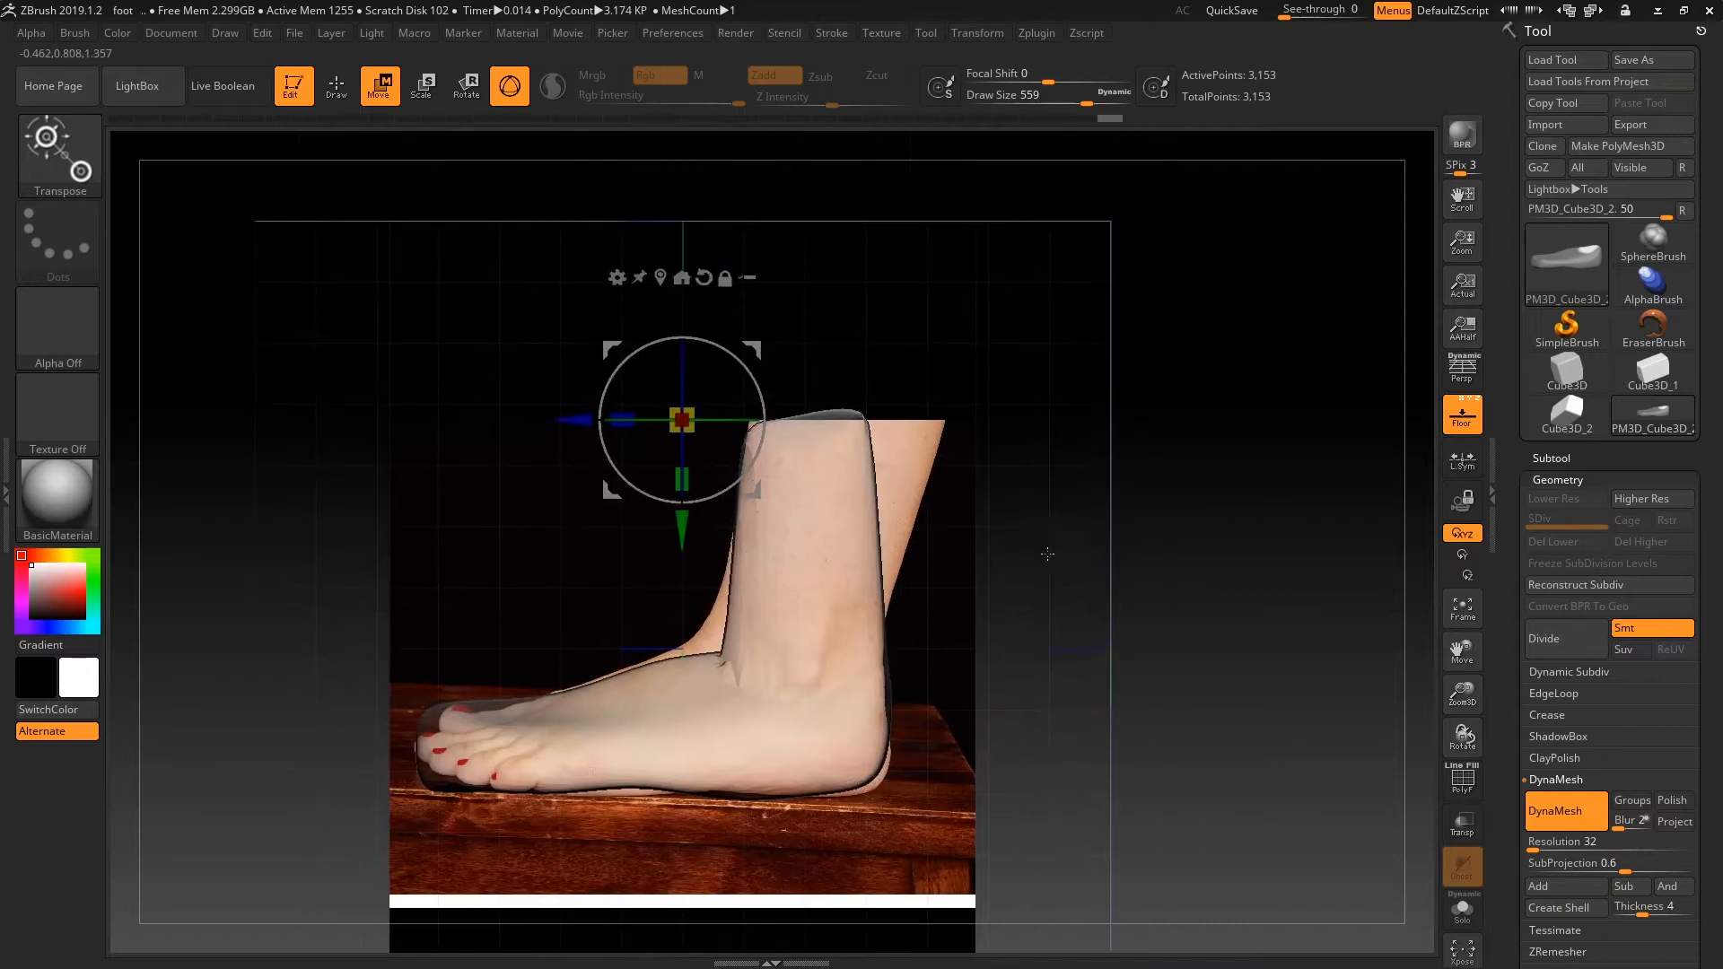
- With the Move brush at size 714, tilt the leg's top backward and pull its outline to the side photo
{"action": "left_click", "coordinate": [337, 87]}
{"action": "key", "text": "b"}
{"action": "key", "text": "m"}
{"action": "key", "text": "v"}
{"action": "key", "text": "space"}
{"action": "left_click_drag", "start_coordinate": [915, 465], "coordinate": [1034, 422]}
{"action": "left_click_drag", "start_coordinate": [798, 433], "coordinate": [751, 382]}
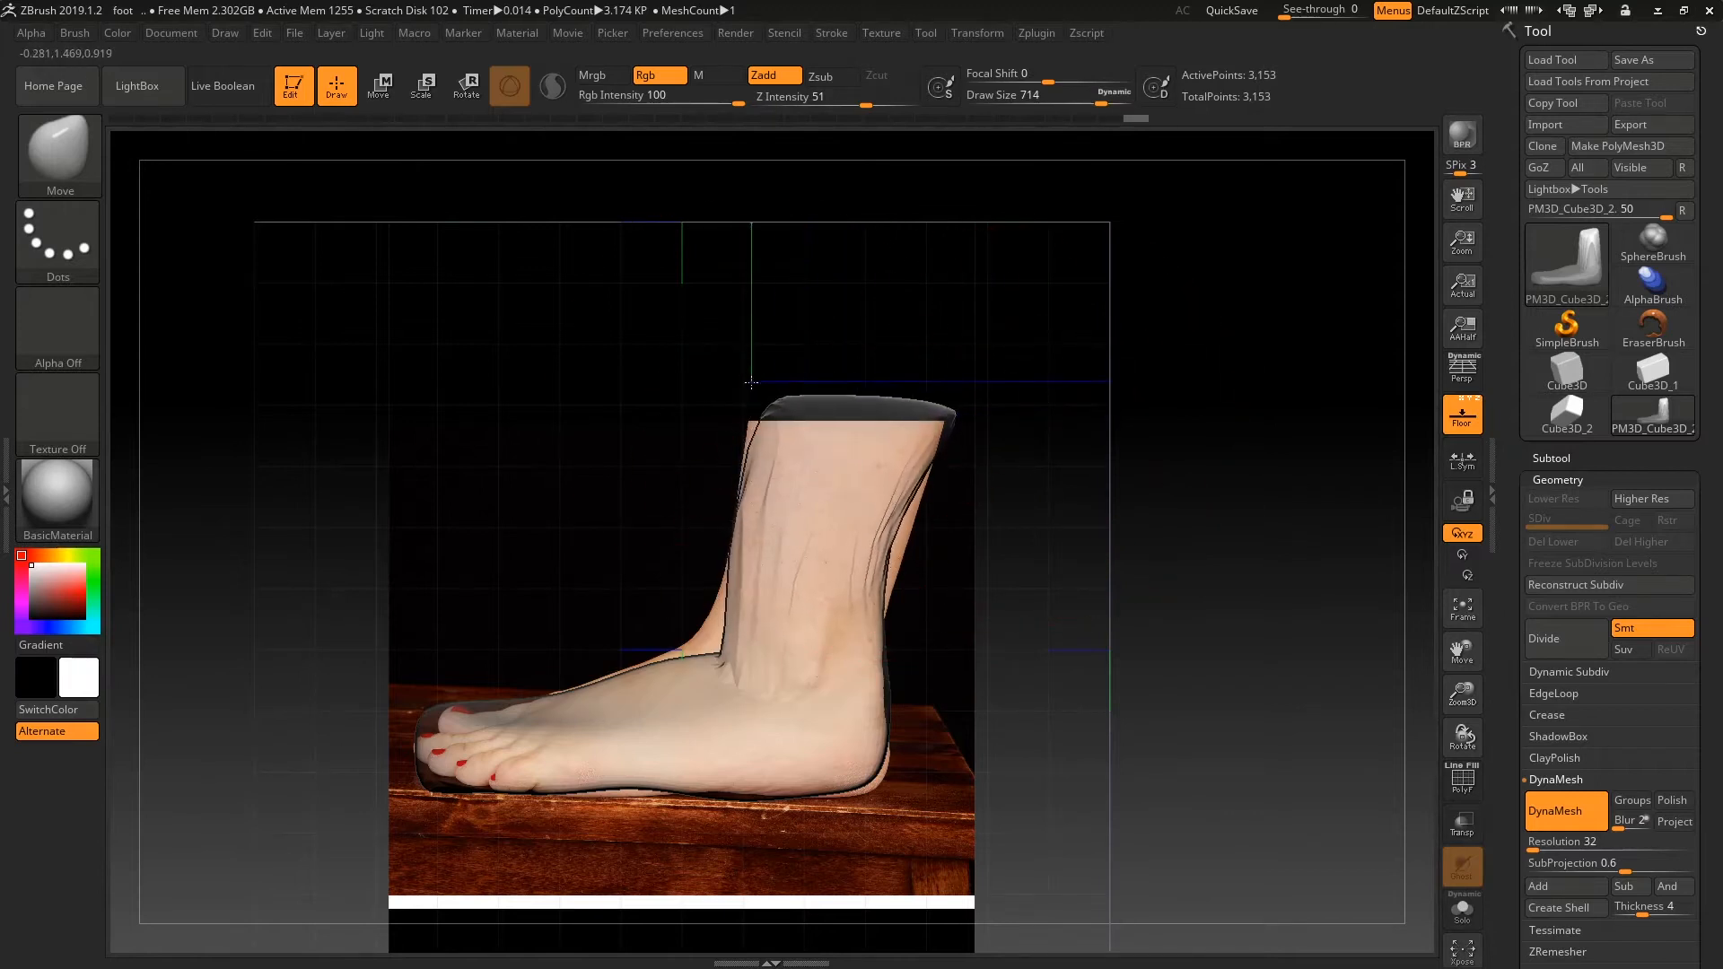
{"action": "left_click_drag", "start_coordinate": [903, 533], "coordinate": [931, 548]}
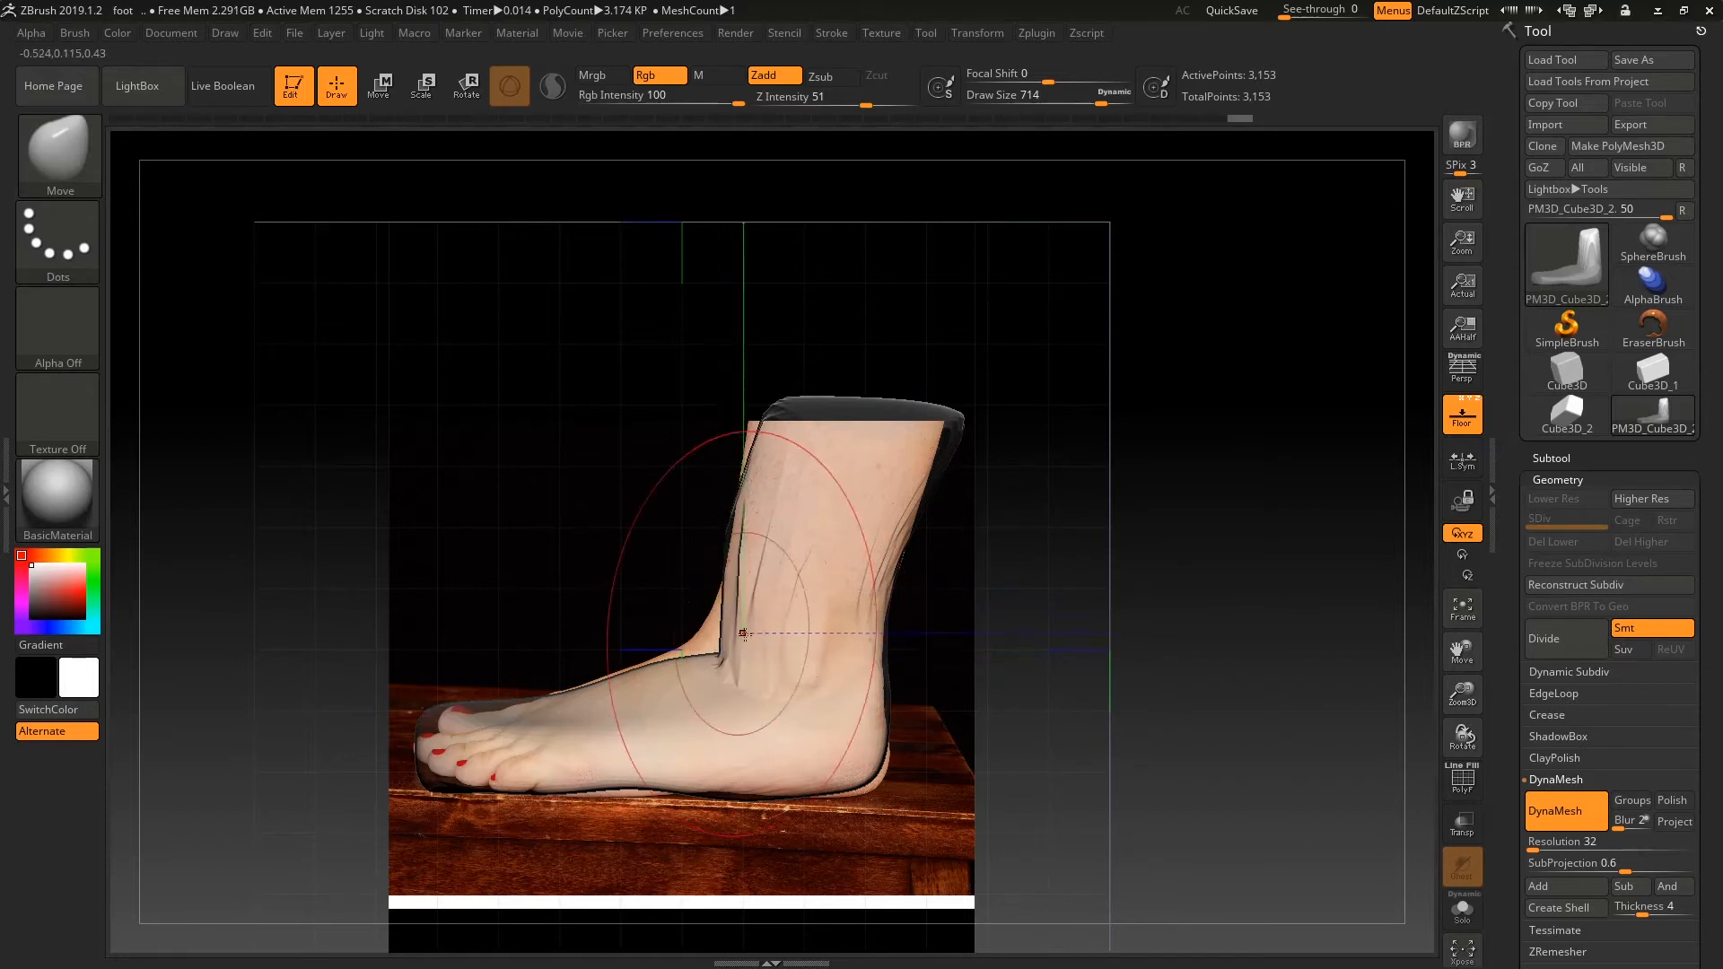
- Smooth the bend between leg and instep and rebuild the DynaMesh of the whole foot
{"action": "left_click_drag", "start_coordinate": [1175, 629], "coordinate": [1106, 684]}
{"action": "left_click_drag", "start_coordinate": [763, 639], "coordinate": [718, 646], "text": "shift"}
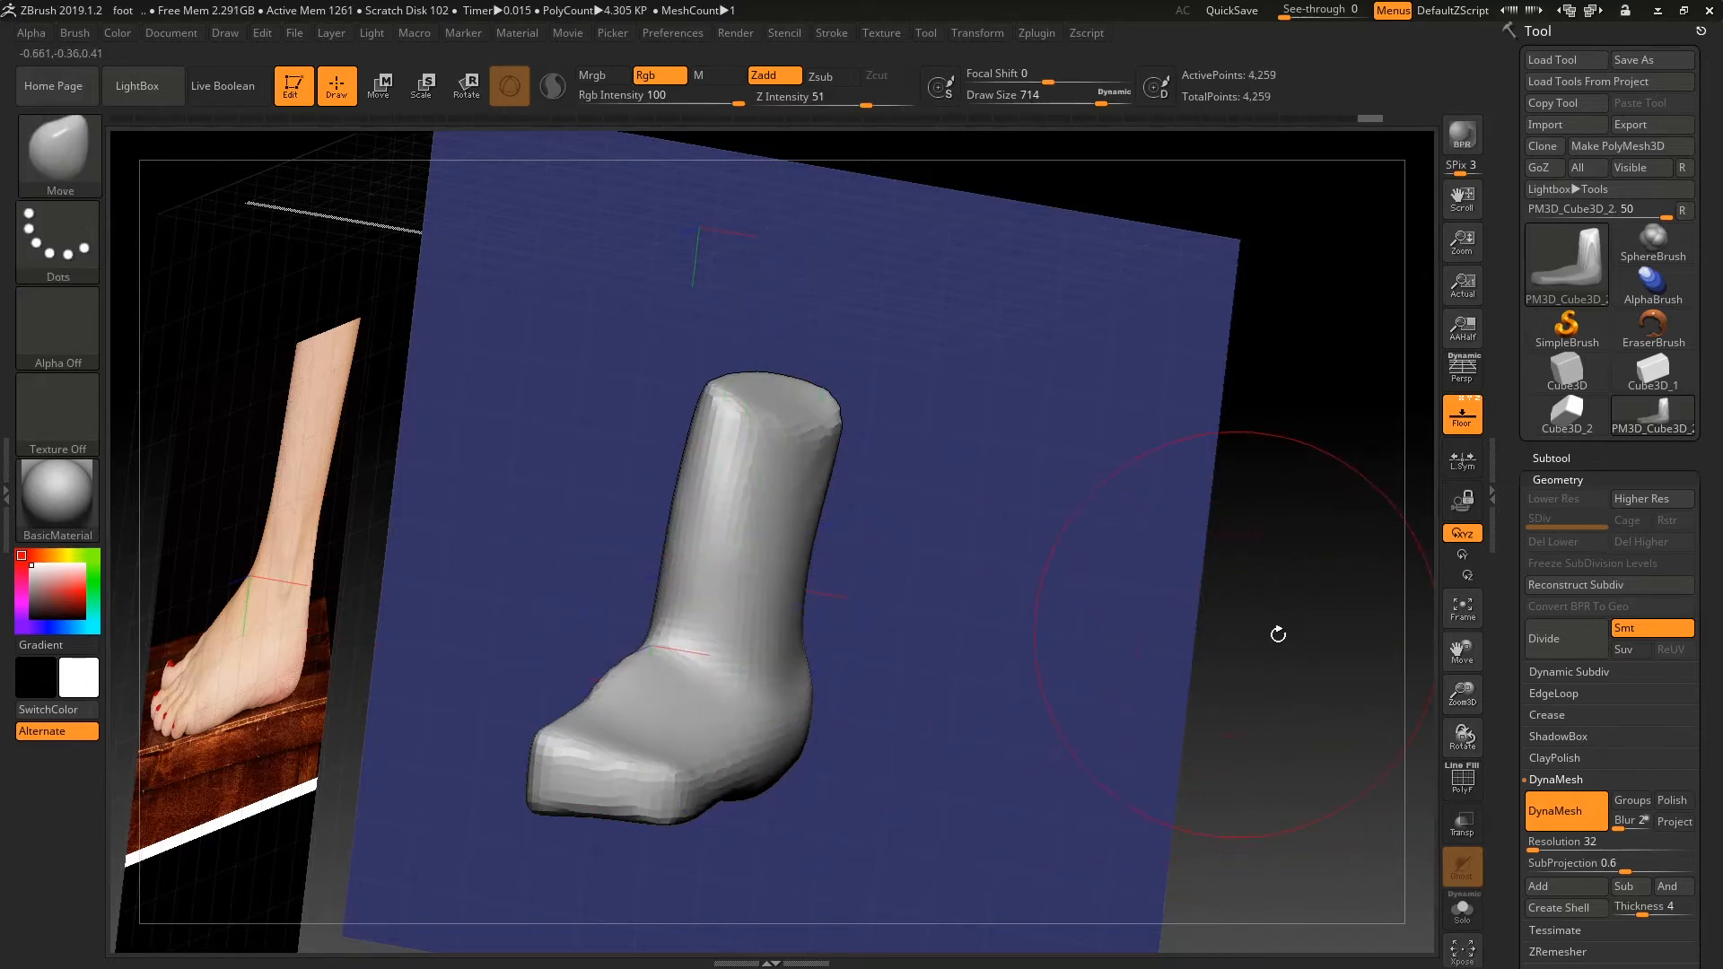
{"action": "left_click_drag", "start_coordinate": [1258, 633], "coordinate": [1221, 595], "text": "shift"}
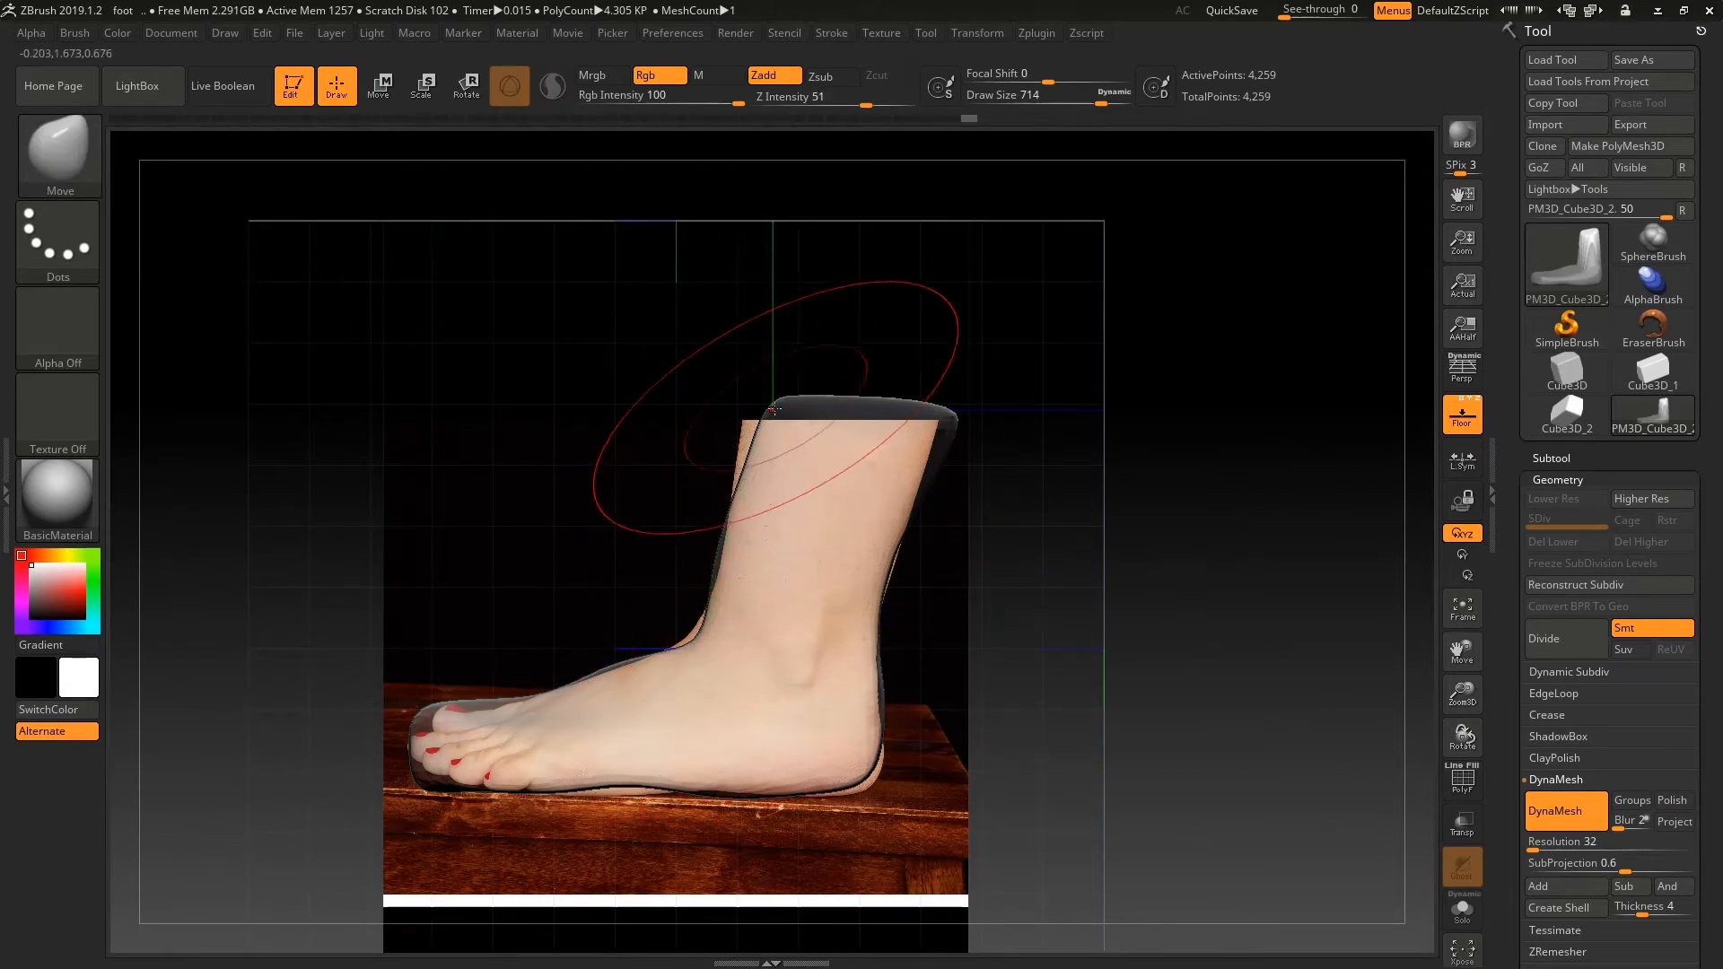
- Match the leg's front edge and the instep to the side photo, smooth the toe area, and rebuild the DynaMesh
{"action": "mouse_move", "coordinate": [703, 539]}
{"action": "left_mouse_down"}
{"action": "mouse_move", "coordinate": [790, 537]}
{"action": "mouse_move", "coordinate": [705, 533]}
{"action": "left_mouse_up"}
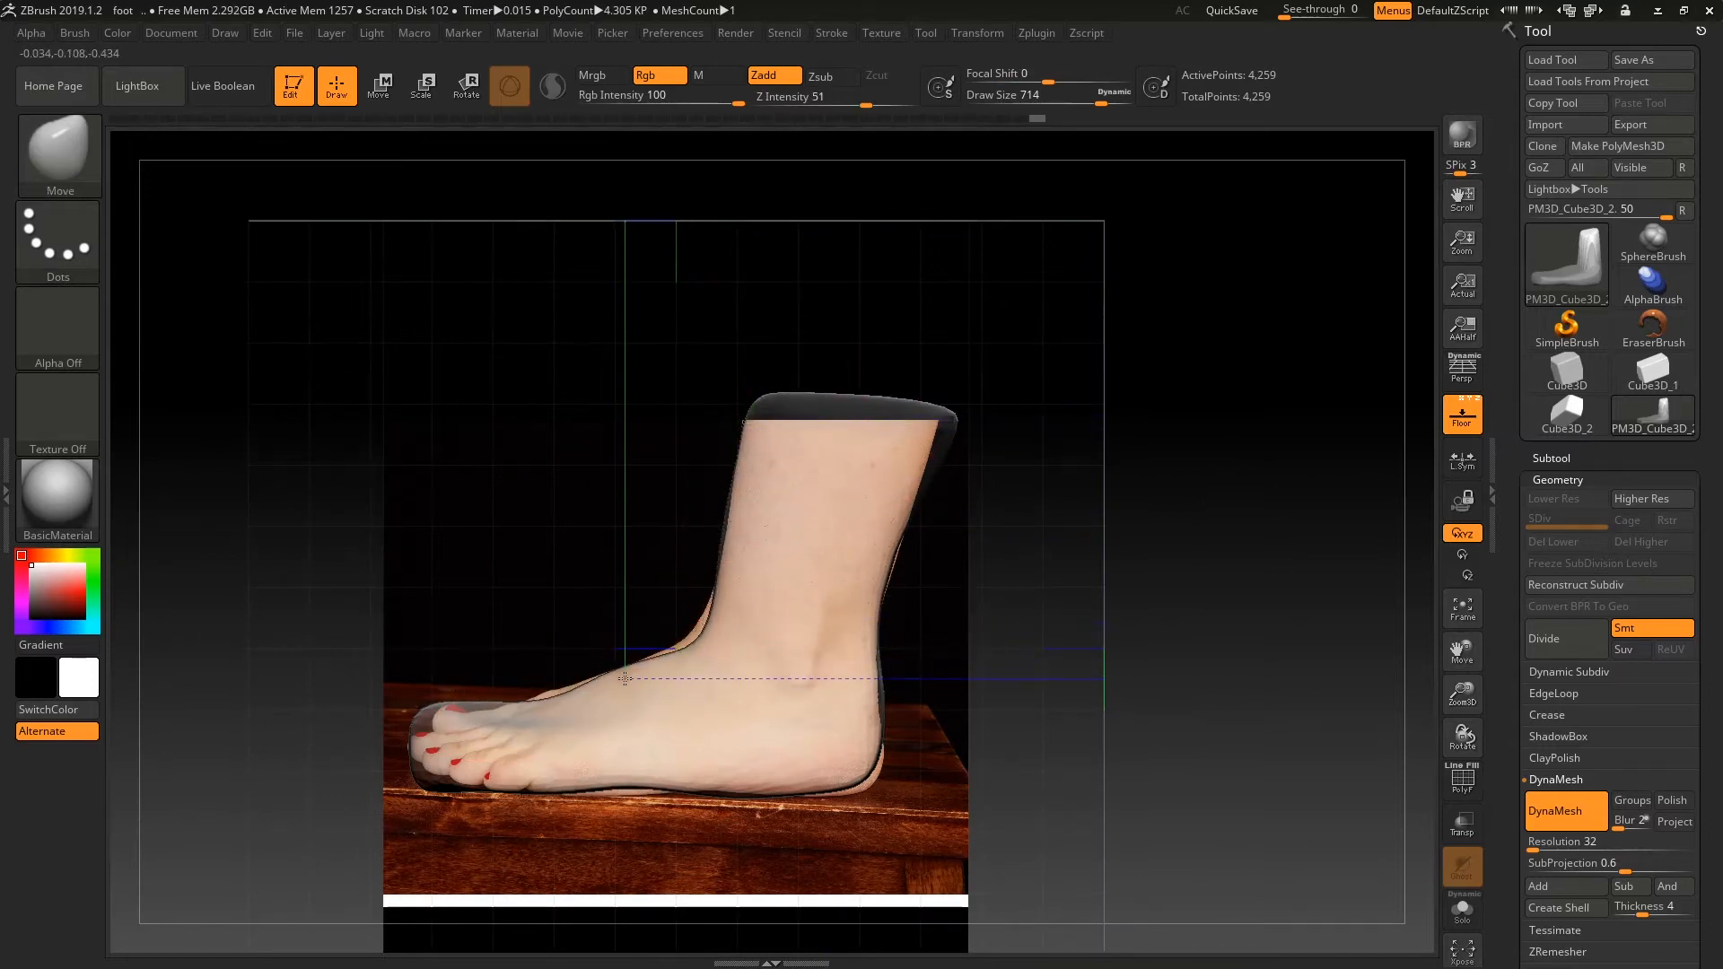
{"action": "left_click_drag", "start_coordinate": [625, 678], "coordinate": [627, 682]}
{"action": "left_click_drag", "start_coordinate": [502, 718], "coordinate": [596, 692], "text": "shift"}
{"action": "mouse_move", "coordinate": [1185, 692]}
{"action": "left_mouse_down", "text": "ctrl"}
{"action": "mouse_move", "coordinate": [1209, 726]}
{"action": "mouse_move", "coordinate": [1227, 688]}
{"action": "mouse_move", "coordinate": [1212, 681]}
{"action": "mouse_move", "coordinate": [1308, 676]}
{"action": "mouse_move", "coordinate": [1099, 681]}
{"action": "left_mouse_up", "text": "ctrl"}
- Set the Move brush size to 517 and fit the front ankle curve and heel to the side photo
{"action": "mouse_move", "coordinate": [1205, 654]}
{"action": "left_mouse_down"}
{"action": "mouse_move", "coordinate": [1158, 611]}
{"action": "mouse_move", "coordinate": [1155, 563]}
{"action": "left_mouse_up"}
{"action": "key", "text": "s"}
{"action": "left_click_drag", "start_coordinate": [1096, 616], "coordinate": [1076, 616]}
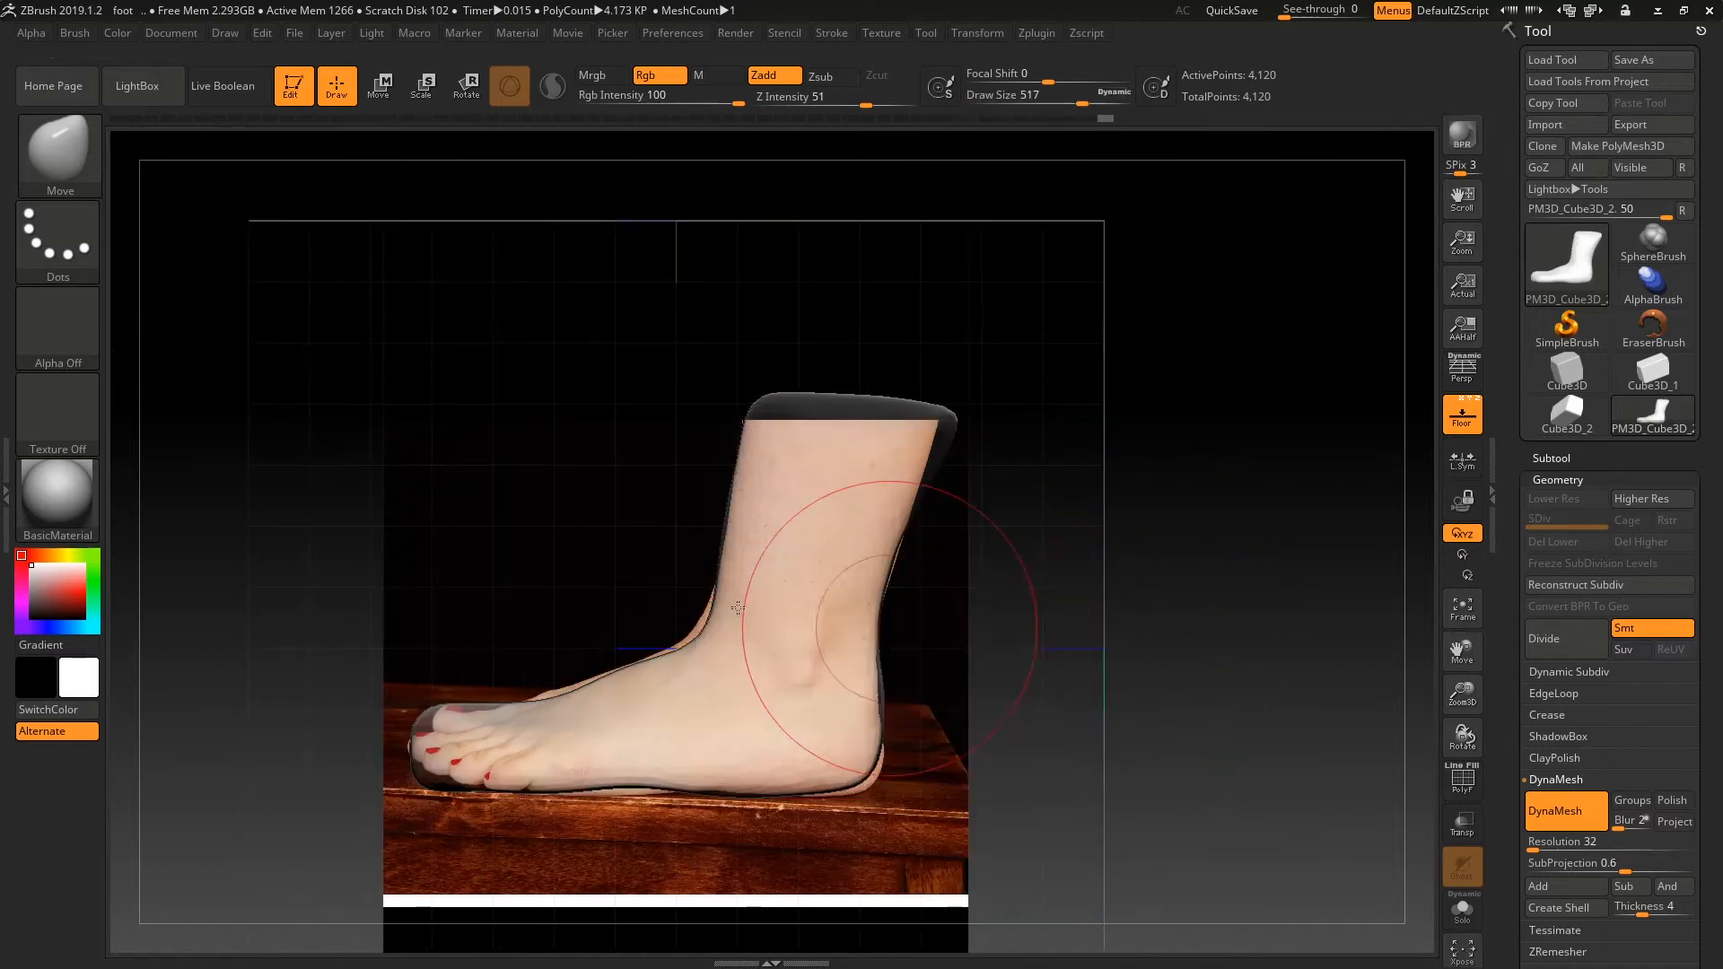
{"action": "key", "text": "shift"}
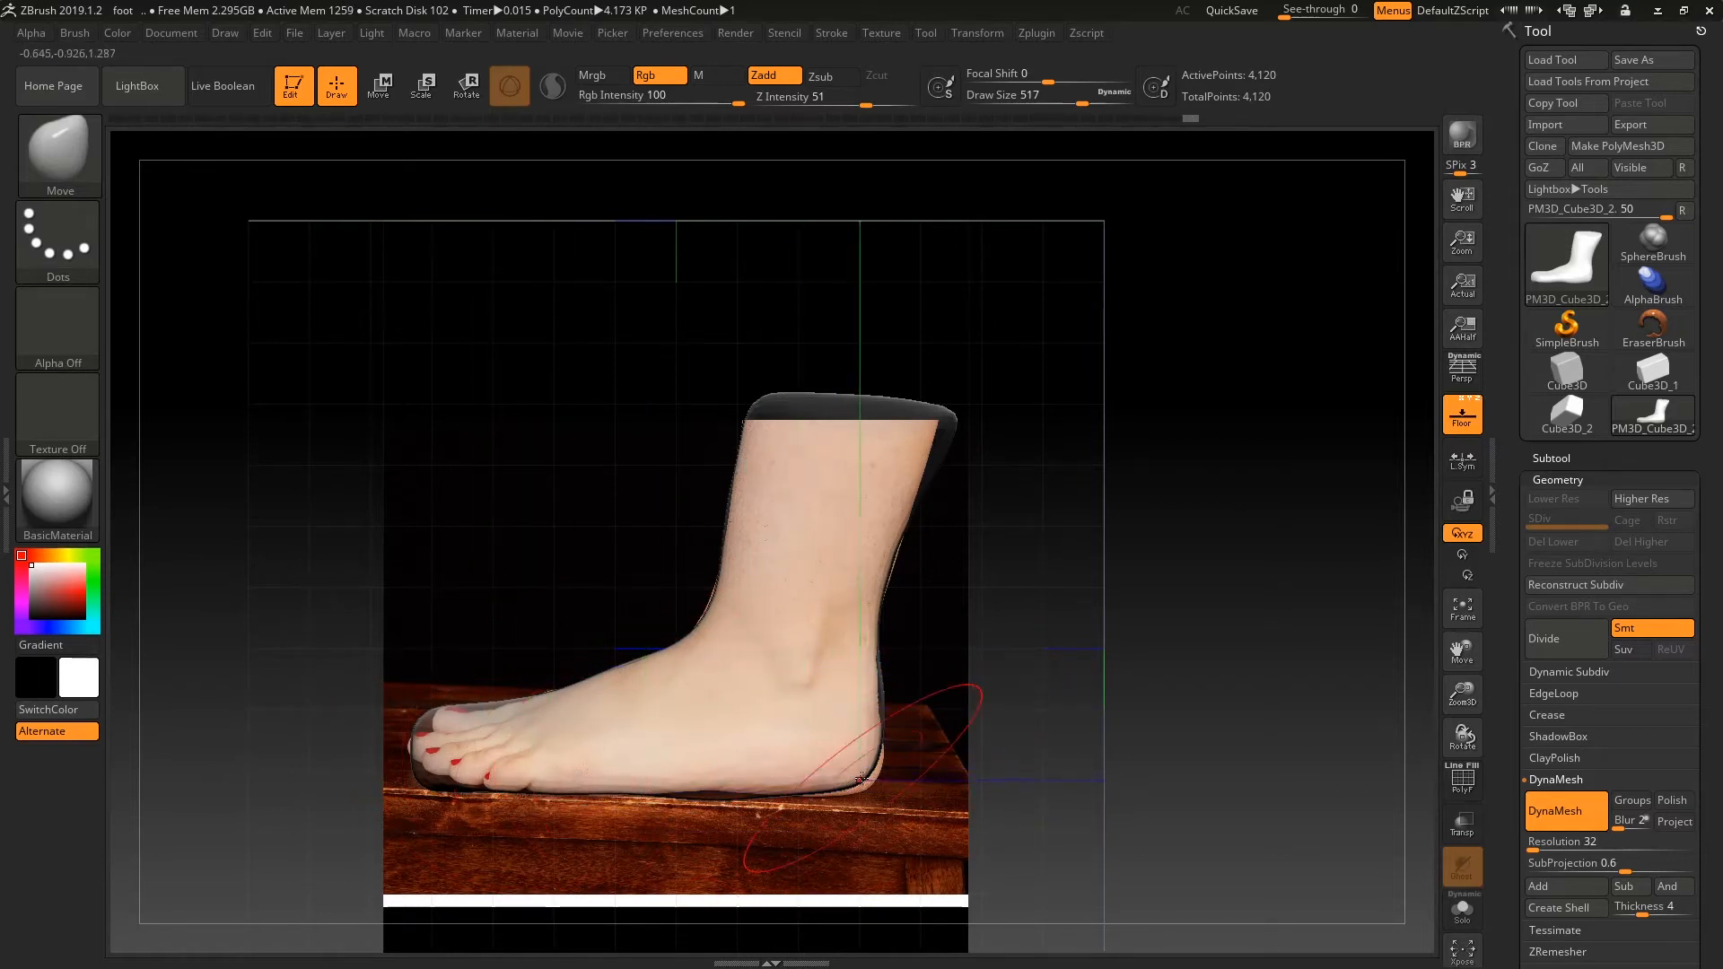
{"action": "left_click_drag", "start_coordinate": [864, 777], "coordinate": [884, 787]}
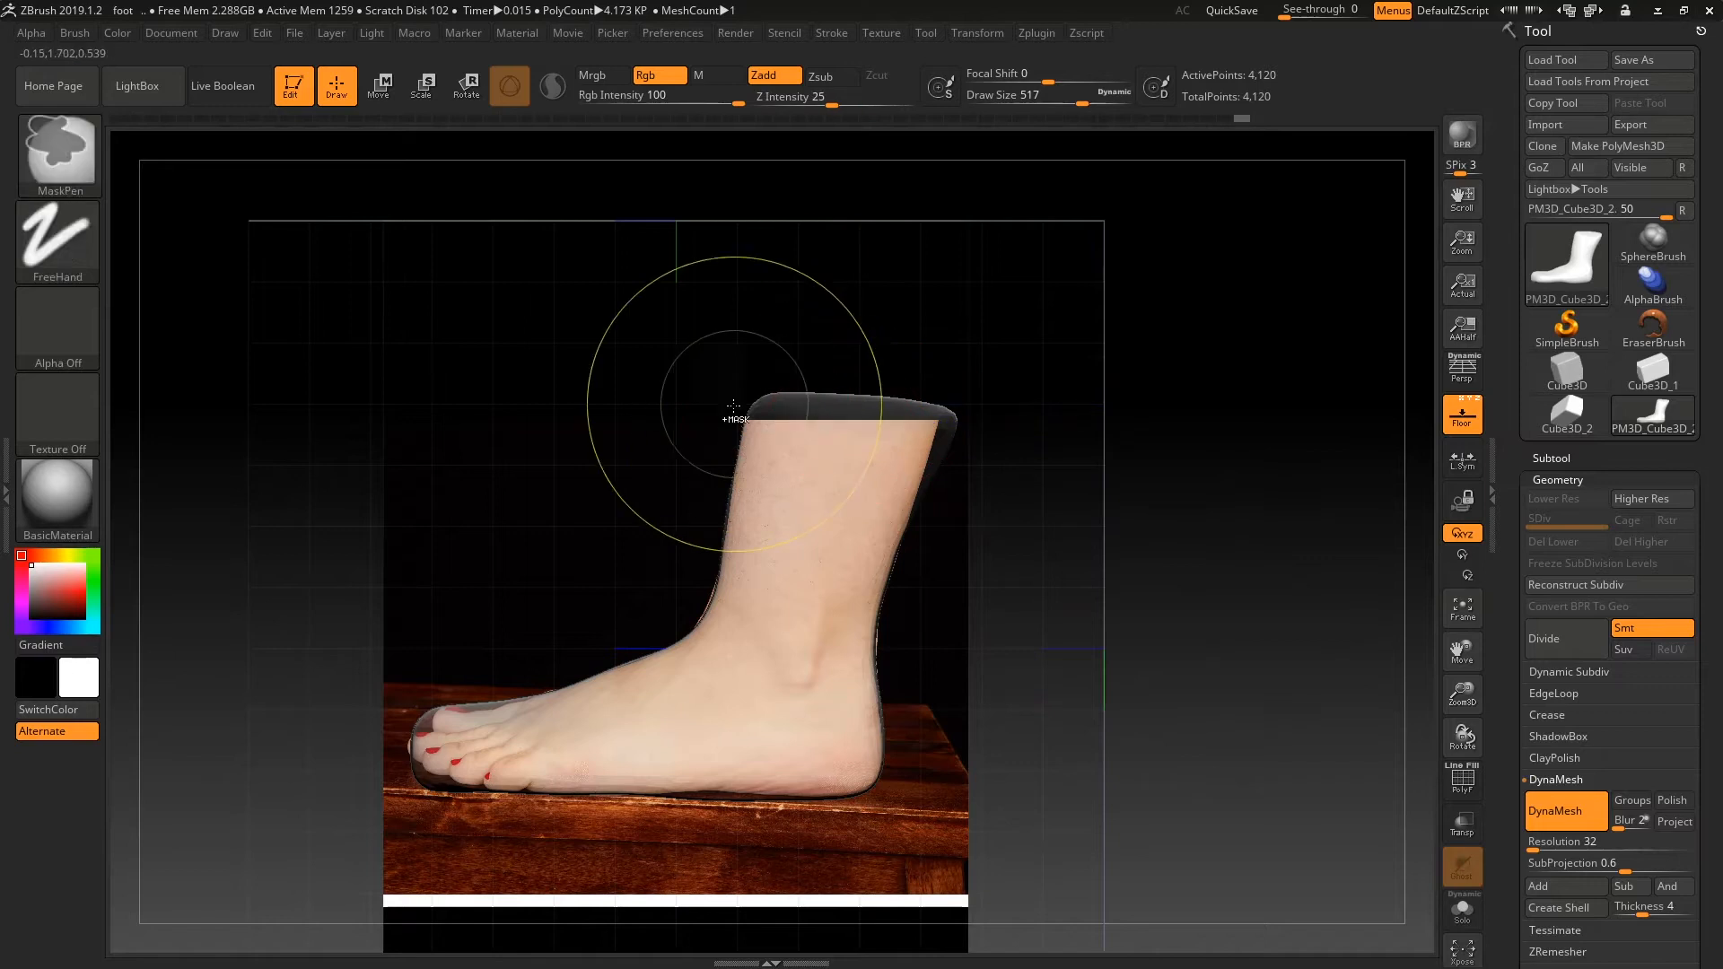
- Trim off the excess leg top with the TrimRect brush along the upper edge of the side photo
{"action": "left_click", "coordinate": [99, 167], "text": "ctrl+shift"}
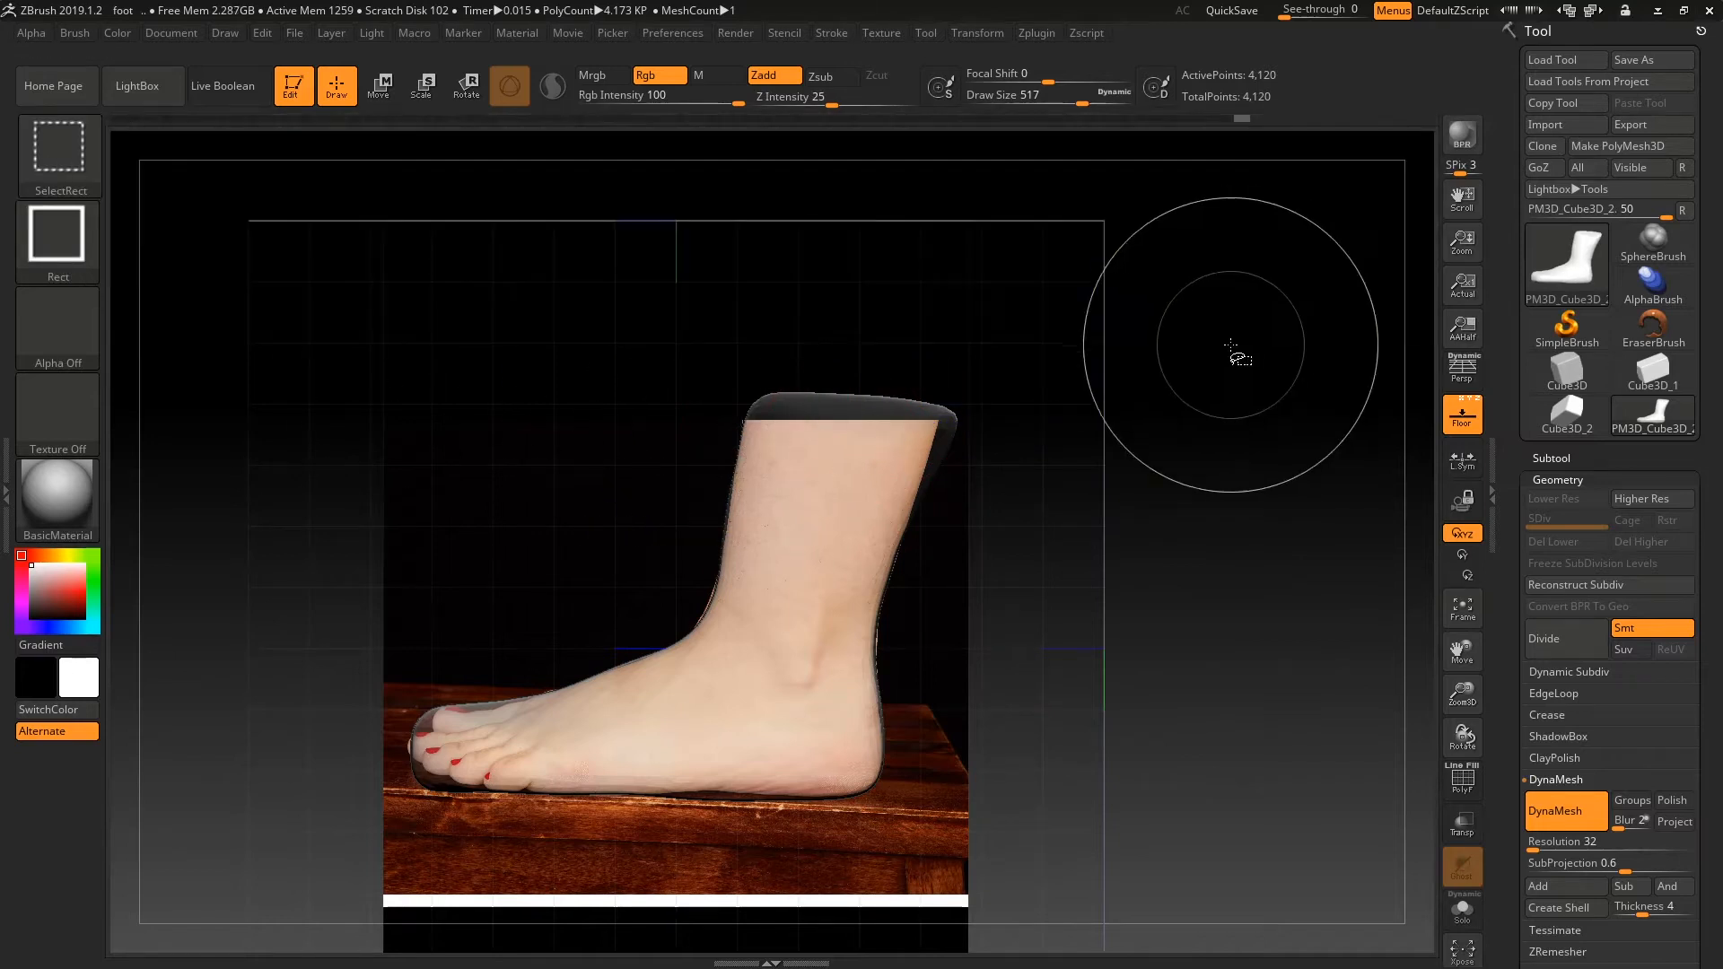
{"action": "left_click", "coordinate": [90, 190]}
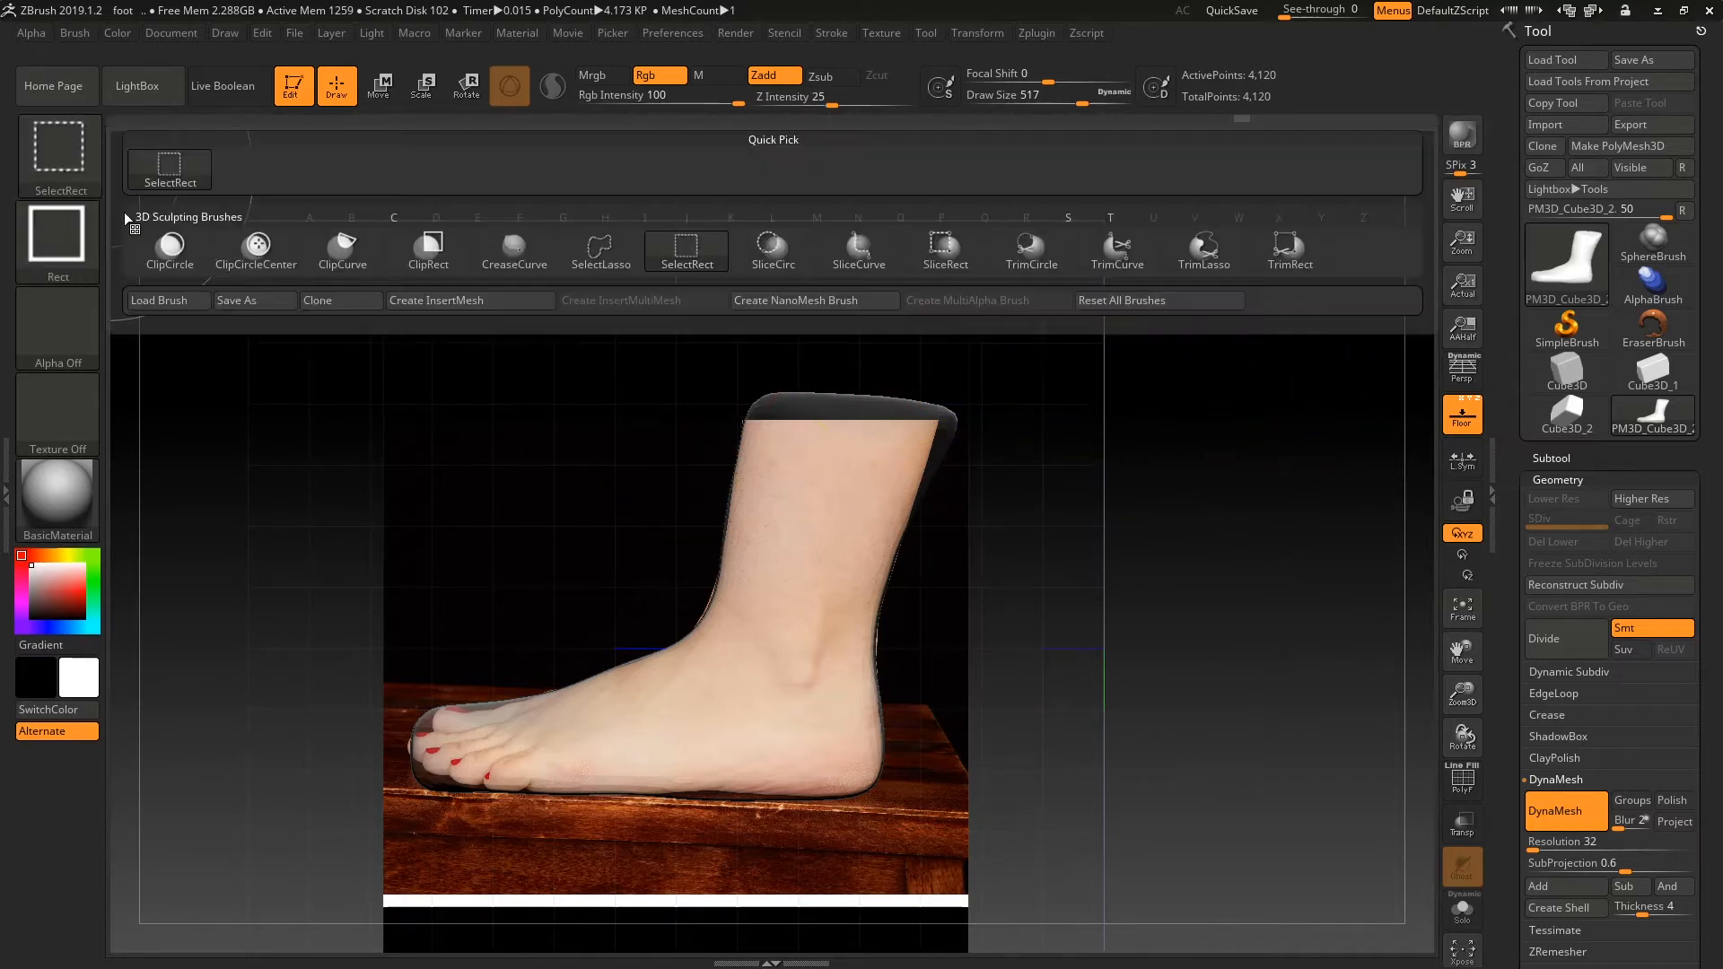
{"action": "left_click", "coordinate": [1302, 265]}
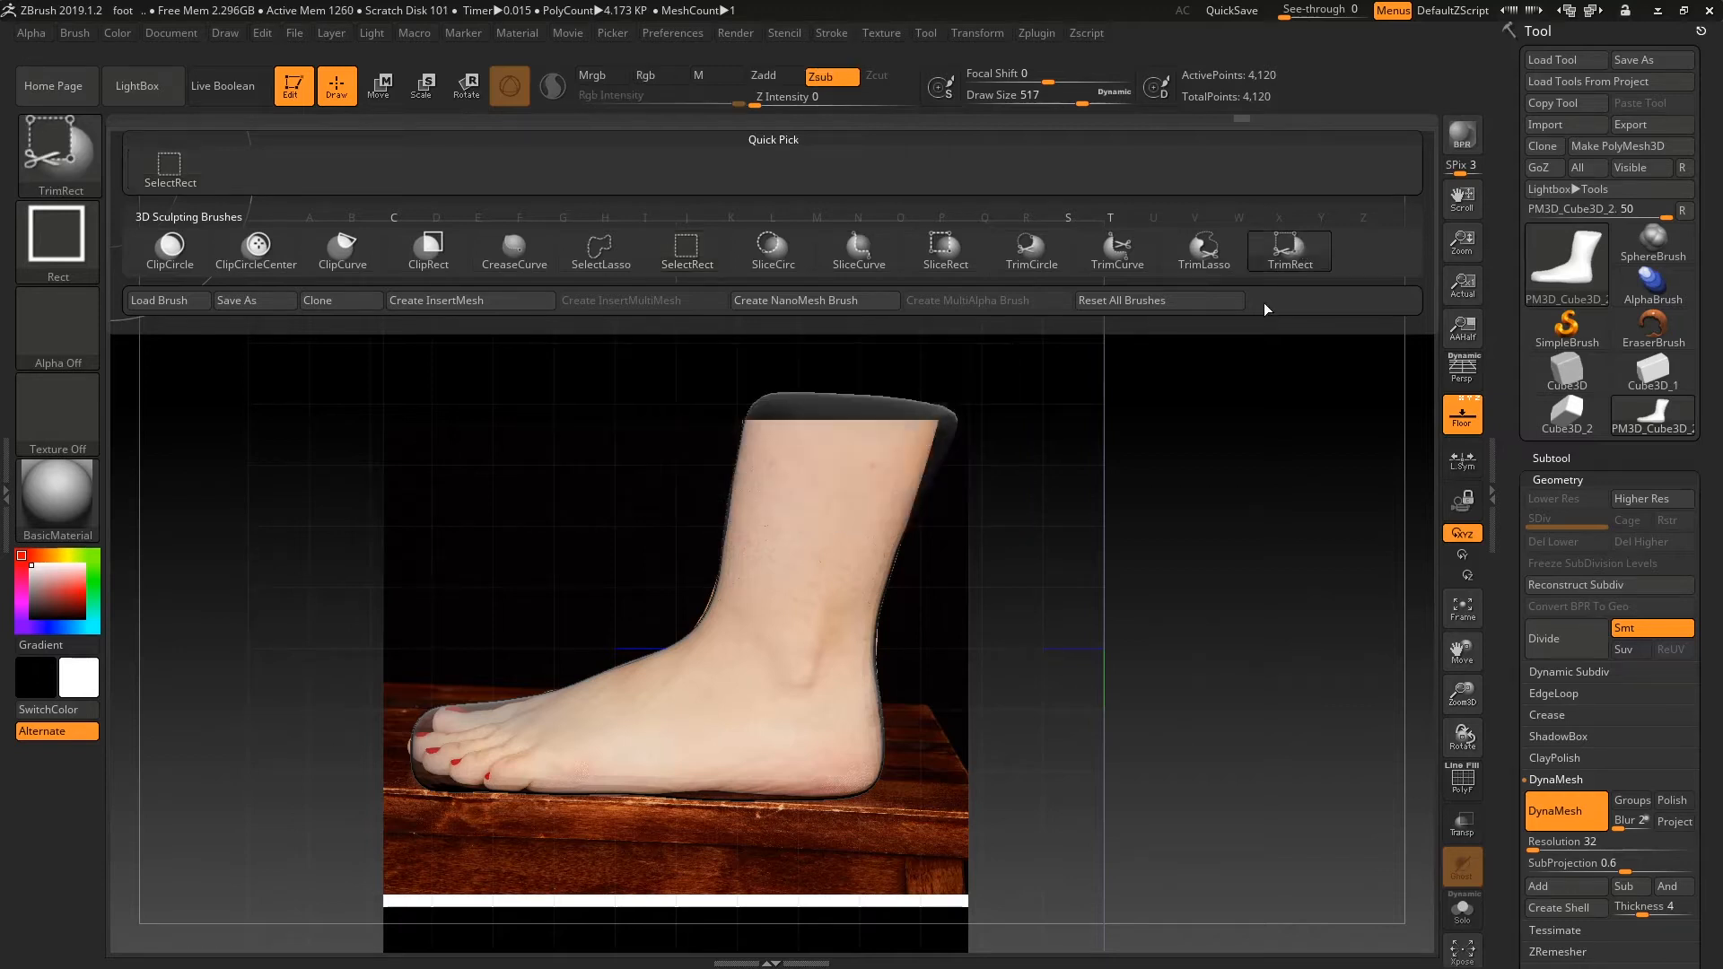
{"action": "mouse_move", "coordinate": [637, 294]}
{"action": "left_mouse_down"}
{"action": "mouse_move", "coordinate": [913, 397]}
{"action": "mouse_move", "coordinate": [1123, 419]}
{"action": "mouse_move", "coordinate": [1152, 517]}
{"action": "mouse_move", "coordinate": [1143, 568]}
{"action": "mouse_move", "coordinate": [1253, 513]}
{"action": "left_mouse_up"}
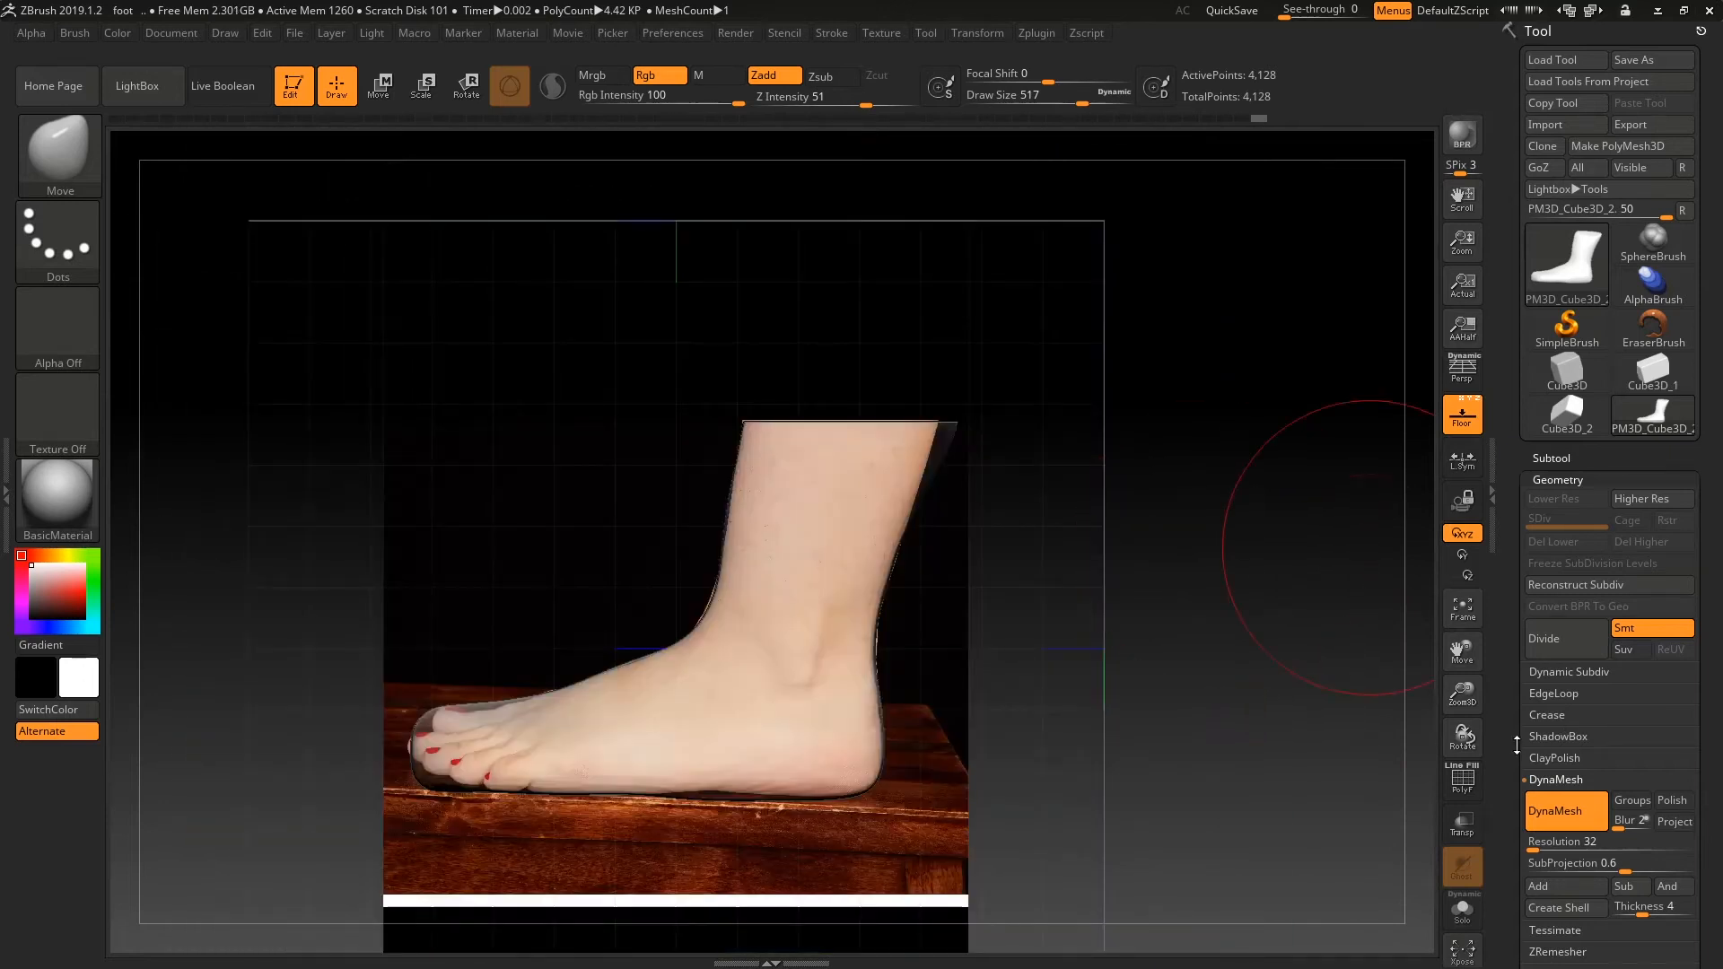
- Rebuild the DynaMesh and, with the Move brush at size 508, fit the leg's upper back edge to the side photo
{"action": "mouse_move", "coordinate": [1199, 593]}
{"action": "left_mouse_down", "text": "ctrl"}
{"action": "mouse_move", "coordinate": [1244, 625]}
{"action": "mouse_move", "coordinate": [1152, 620]}
{"action": "left_mouse_up", "text": "ctrl"}
{"action": "key", "text": "b"}
{"action": "key", "text": "c"}
{"action": "key", "text": "b"}
{"action": "key", "text": "space"}
{"action": "mouse_move", "coordinate": [1158, 621]}
{"action": "left_mouse_down"}
{"action": "mouse_move", "coordinate": [1250, 616]}
{"action": "mouse_move", "coordinate": [1180, 612]}
{"action": "mouse_move", "coordinate": [1212, 596]}
{"action": "left_mouse_up"}
{"action": "key", "text": "b"}
{"action": "key", "text": "m"}
{"action": "key", "text": "v"}
{"action": "key", "text": "space"}
{"action": "mouse_move", "coordinate": [1108, 550]}
{"action": "left_mouse_down"}
{"action": "mouse_move", "coordinate": [1225, 564]}
{"action": "mouse_move", "coordinate": [1169, 562]}
{"action": "left_mouse_up"}
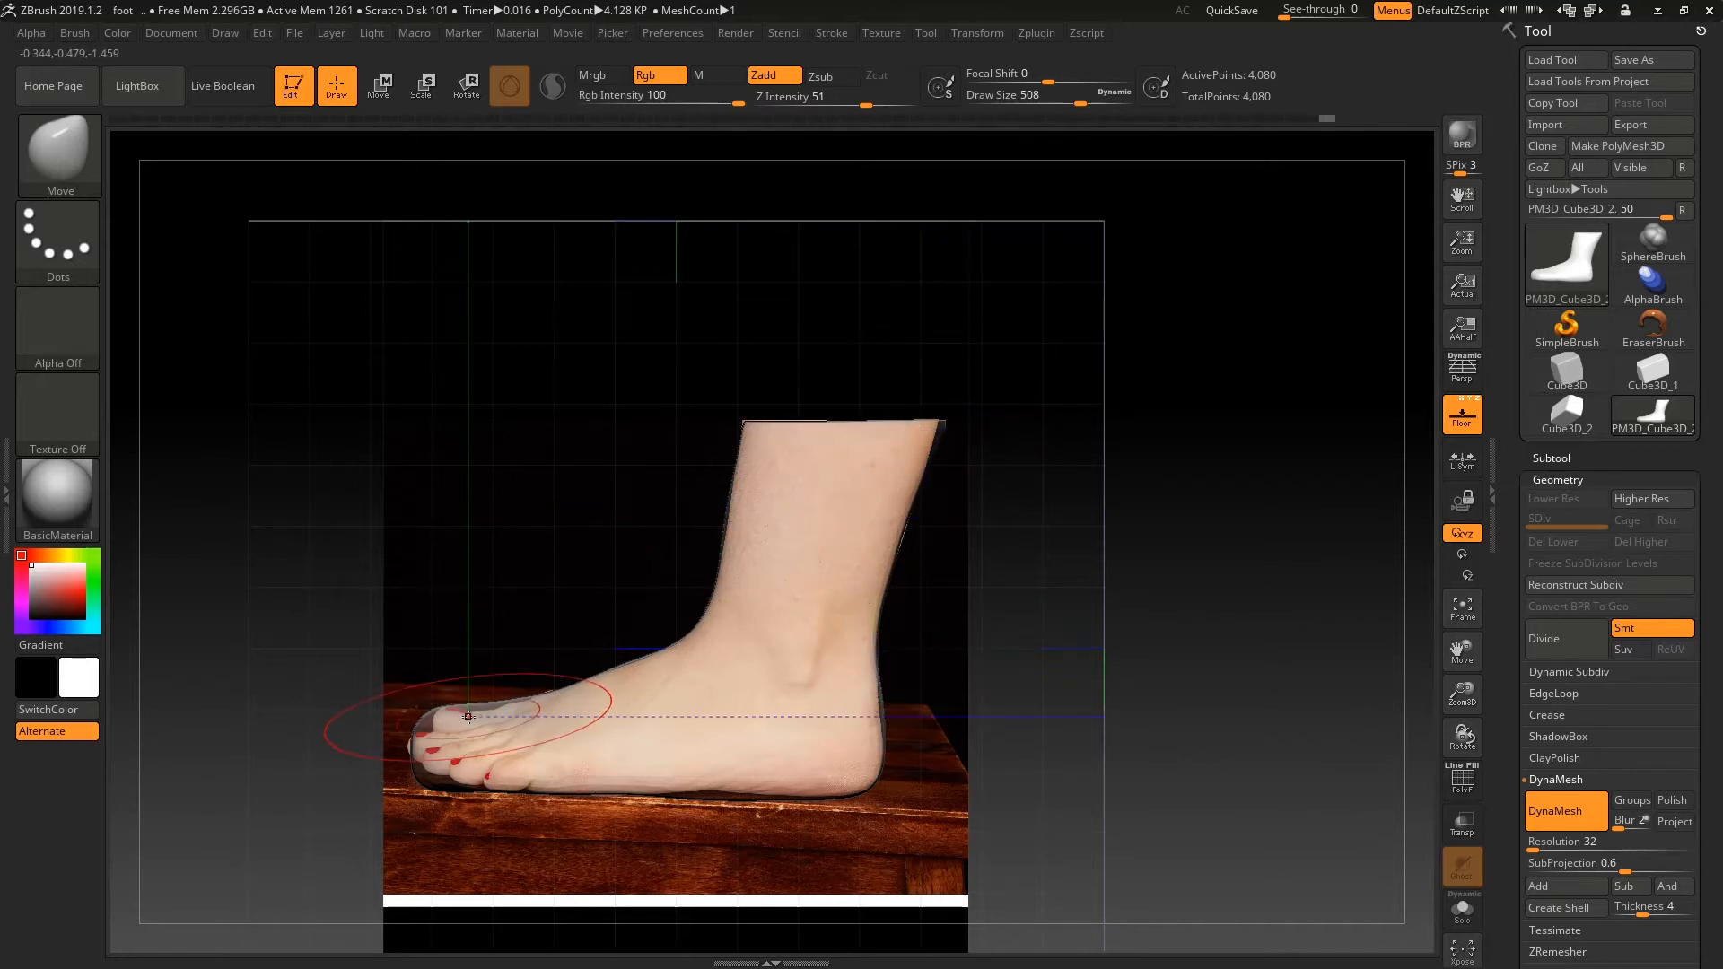
- Fit the foot's big-toe side, little-toe side and outer edge to the top-view photo
{"action": "left_click_drag", "start_coordinate": [1231, 584], "coordinate": [1220, 786]}
{"action": "mouse_move", "coordinate": [1271, 664]}
{"action": "left_mouse_down", "text": "alt"}
{"action": "mouse_move", "coordinate": [1270, 619]}
{"action": "mouse_move", "coordinate": [1254, 658]}
{"action": "left_mouse_up", "text": "alt"}
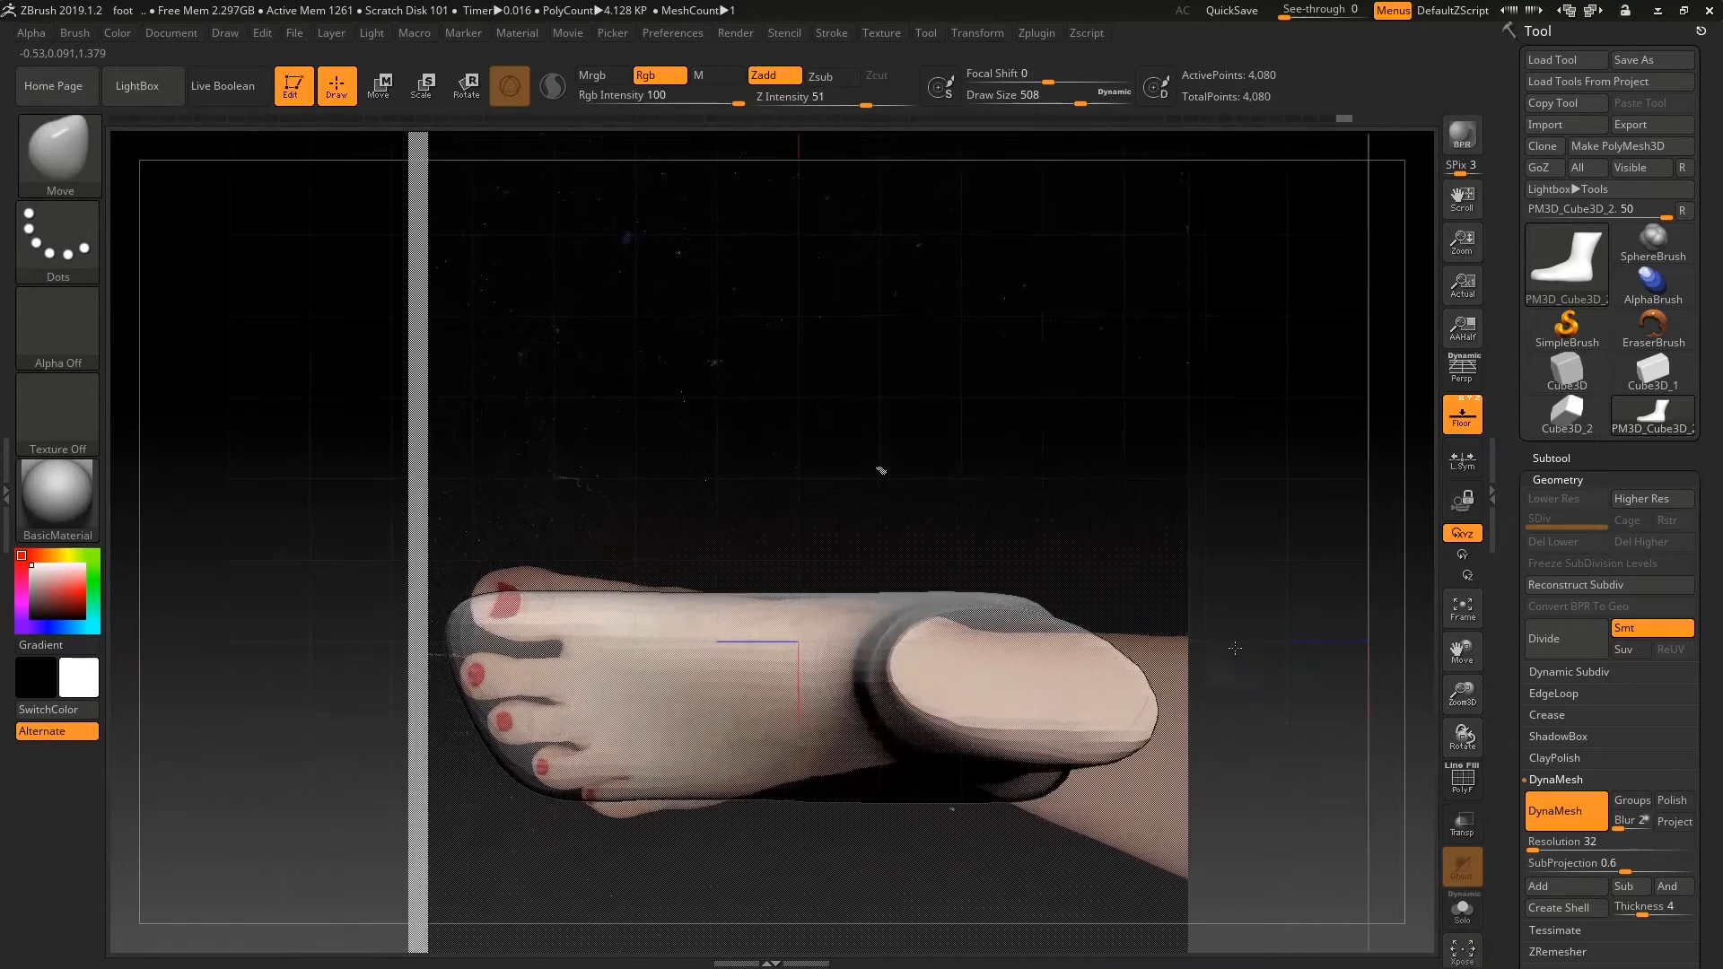
{"action": "left_click_drag", "start_coordinate": [517, 610], "coordinate": [535, 554]}
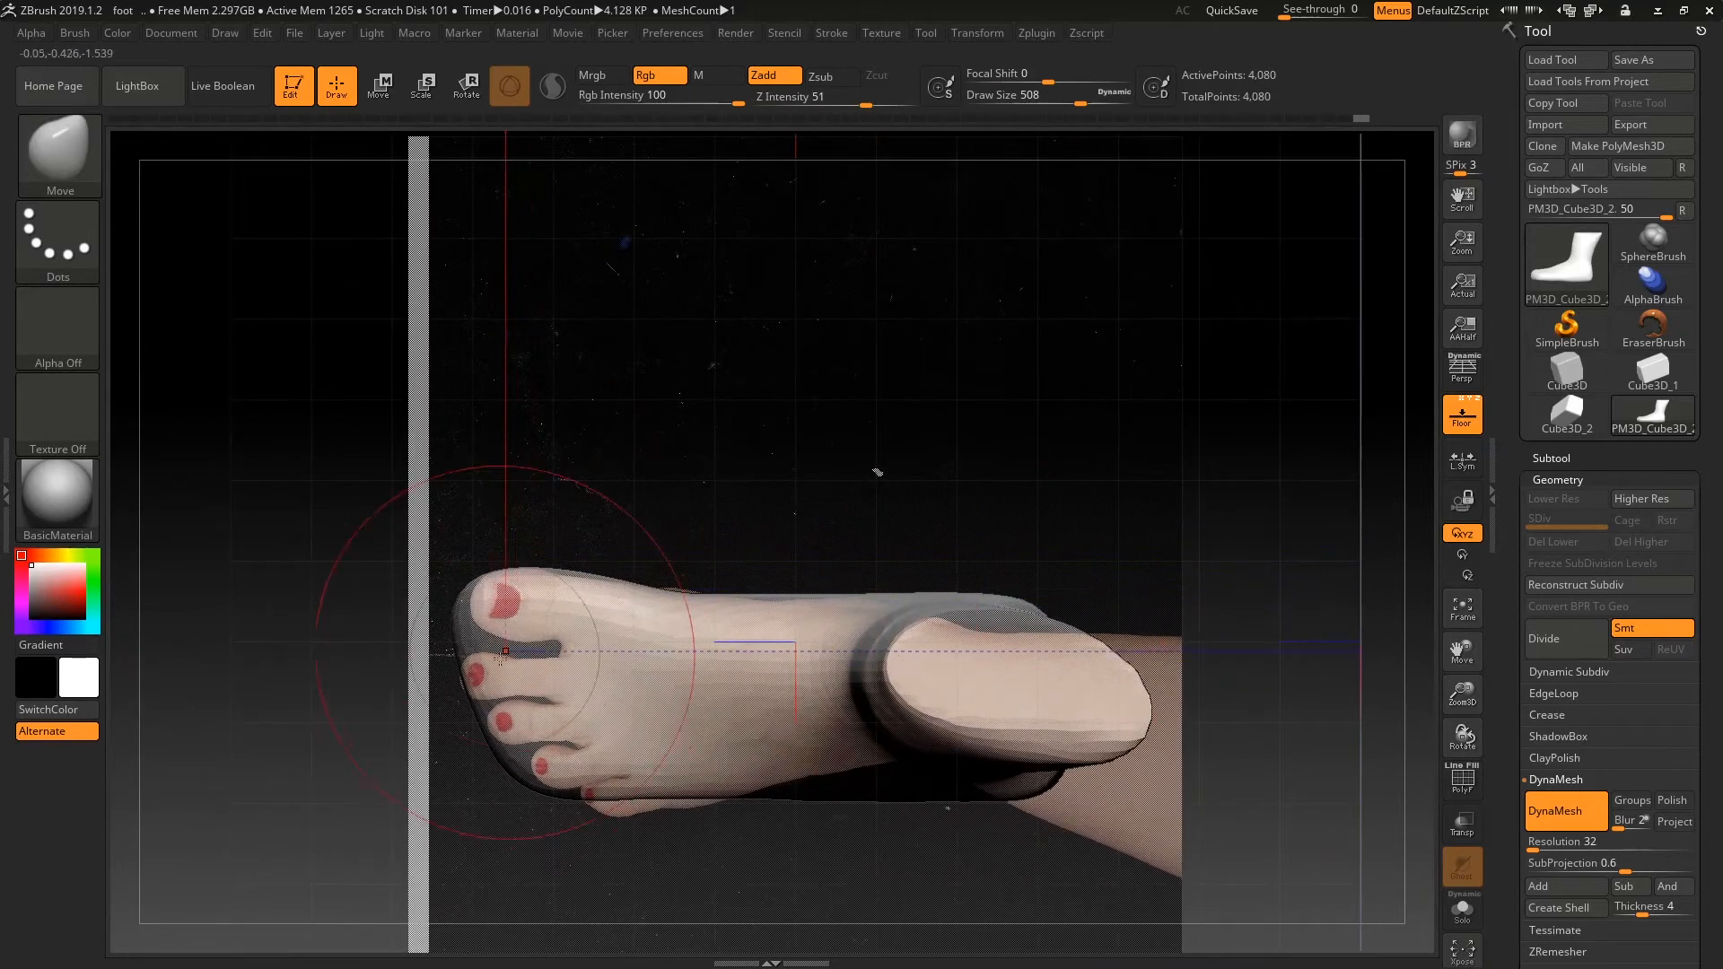
{"action": "left_click_drag", "start_coordinate": [612, 779], "coordinate": [670, 812]}
{"action": "left_click_drag", "start_coordinate": [569, 797], "coordinate": [622, 820]}
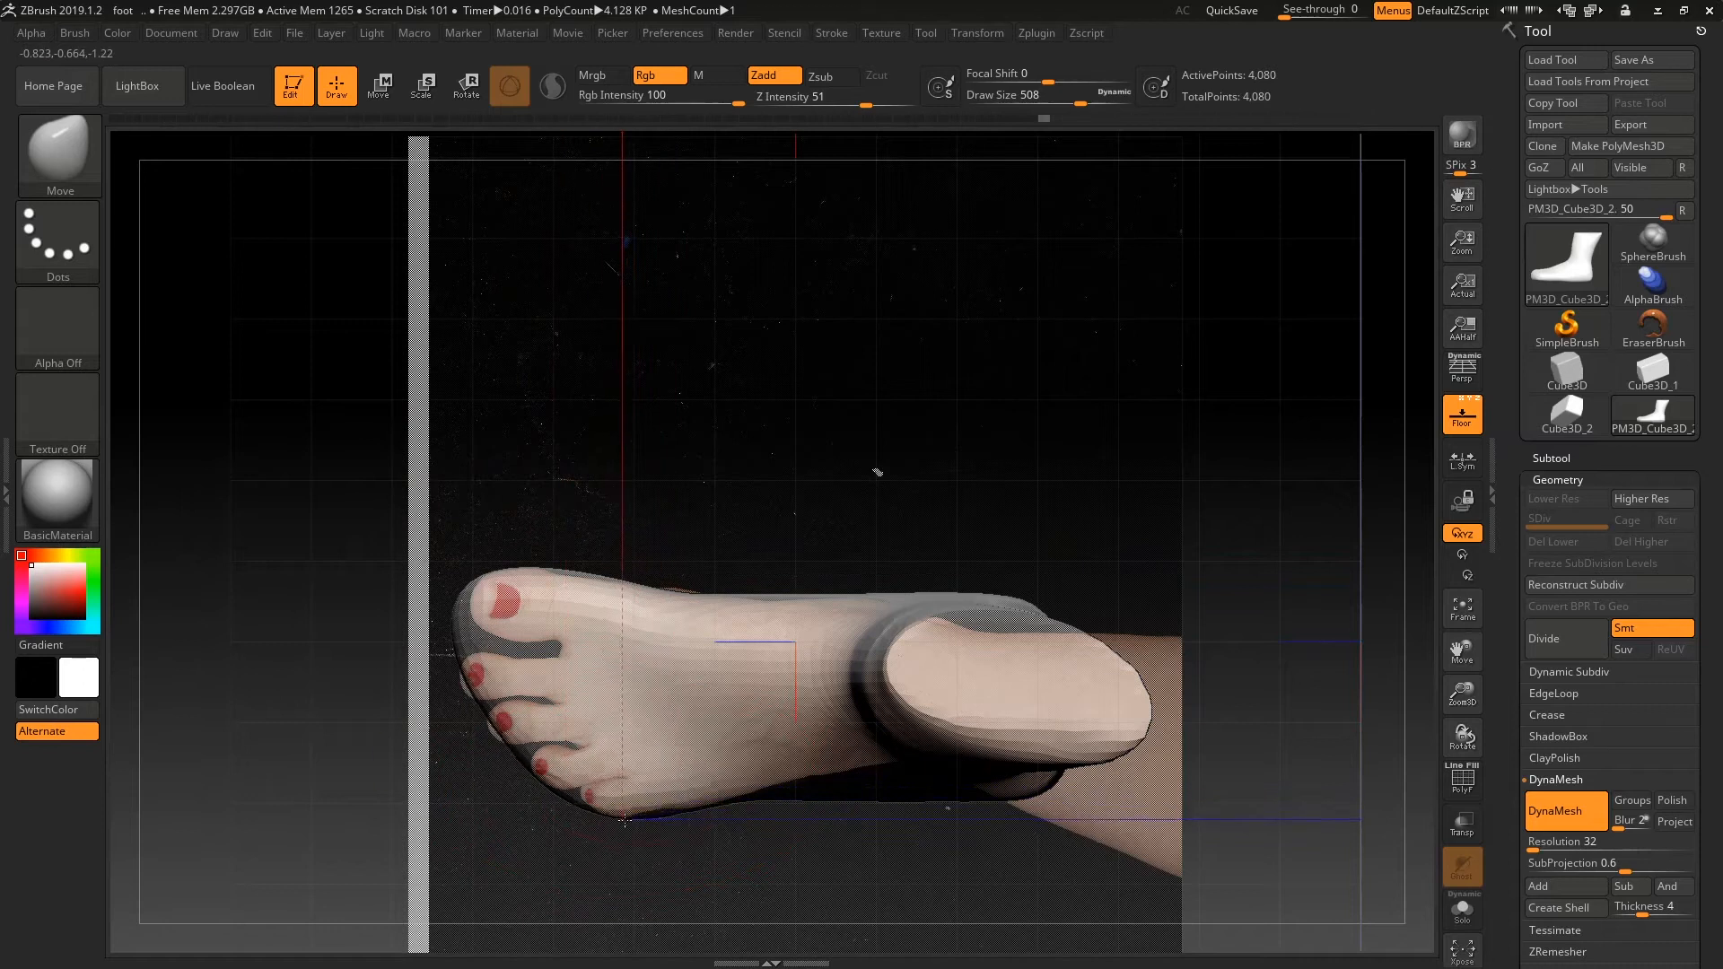
{"action": "left_click_drag", "start_coordinate": [912, 761], "coordinate": [901, 698]}
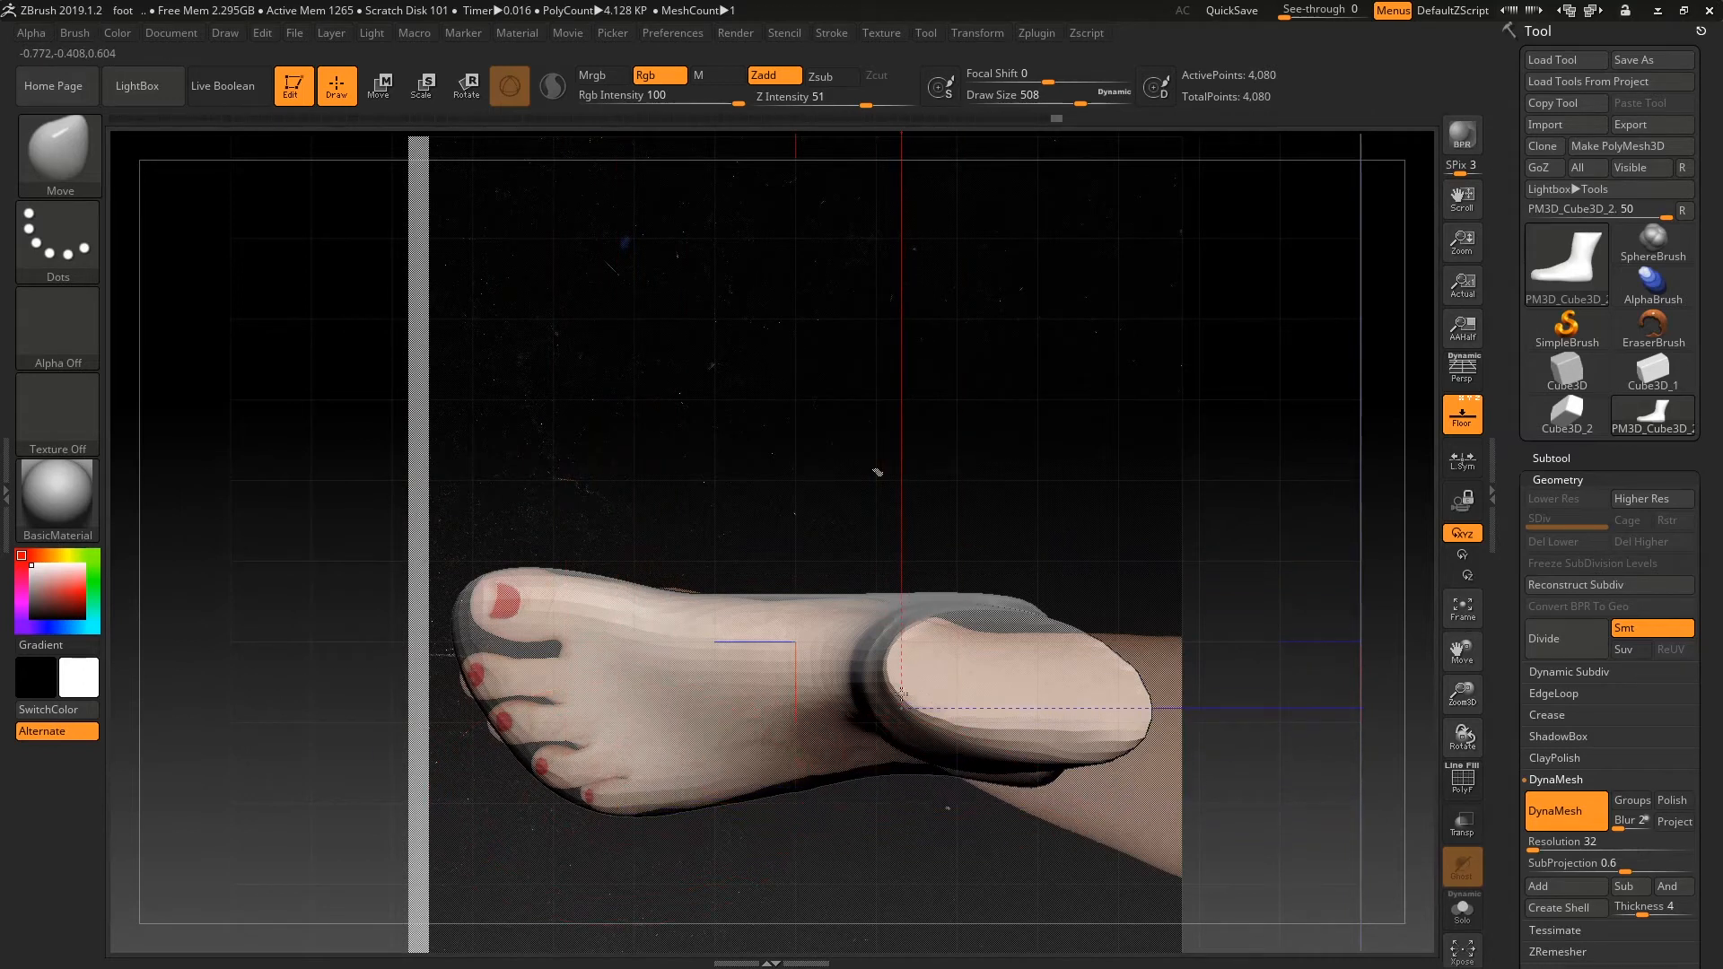
- Smooth the leg and widen its cross-section in the top view
{"action": "mouse_move", "coordinate": [1015, 736]}
{"action": "left_mouse_down", "text": "shift"}
{"action": "mouse_move", "coordinate": [1042, 715]}
{"action": "mouse_move", "coordinate": [1047, 638]}
{"action": "mouse_move", "coordinate": [988, 745]}
{"action": "mouse_move", "coordinate": [1019, 683]}
{"action": "mouse_move", "coordinate": [987, 628]}
{"action": "mouse_move", "coordinate": [1004, 776]}
{"action": "mouse_move", "coordinate": [970, 788]}
{"action": "left_mouse_up", "text": "shift"}
{"action": "left_click_drag", "start_coordinate": [974, 614], "coordinate": [969, 594]}
{"action": "left_click_drag", "start_coordinate": [1090, 669], "coordinate": [1107, 663]}
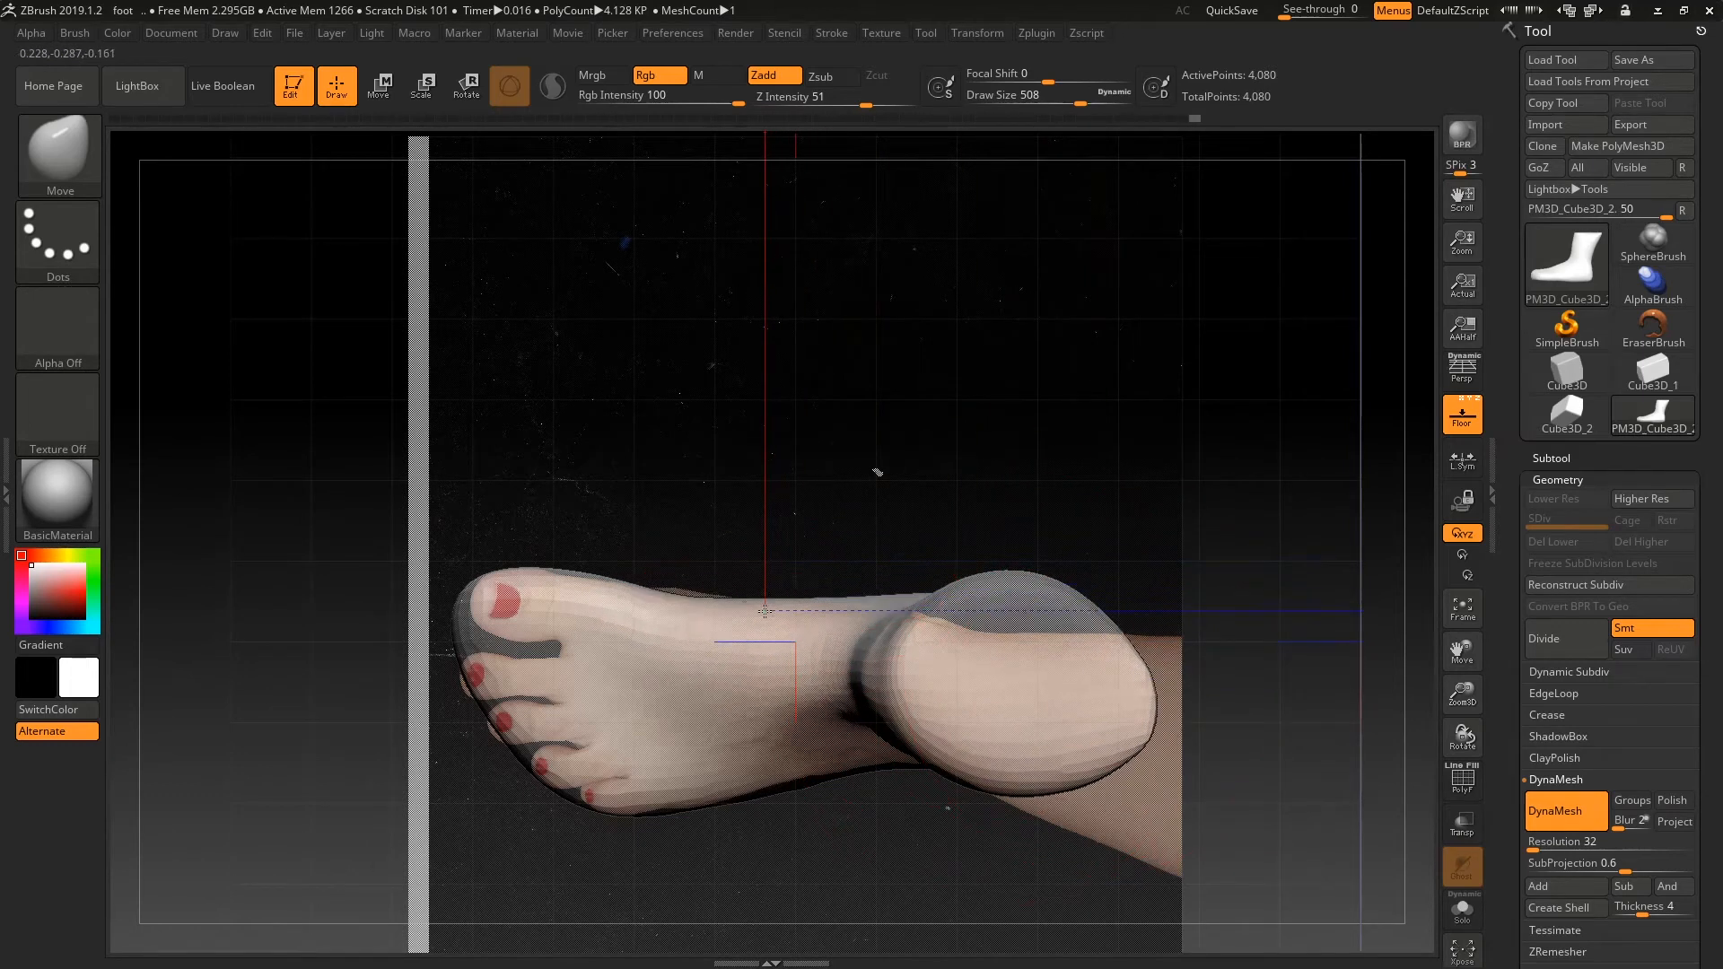
- Set the Move brush size to 344, fit the foot's inner edge to the top photo, and rebuild the DynaMesh
{"action": "key", "text": "space"}
{"action": "left_click_drag", "start_coordinate": [723, 576], "coordinate": [684, 574]}
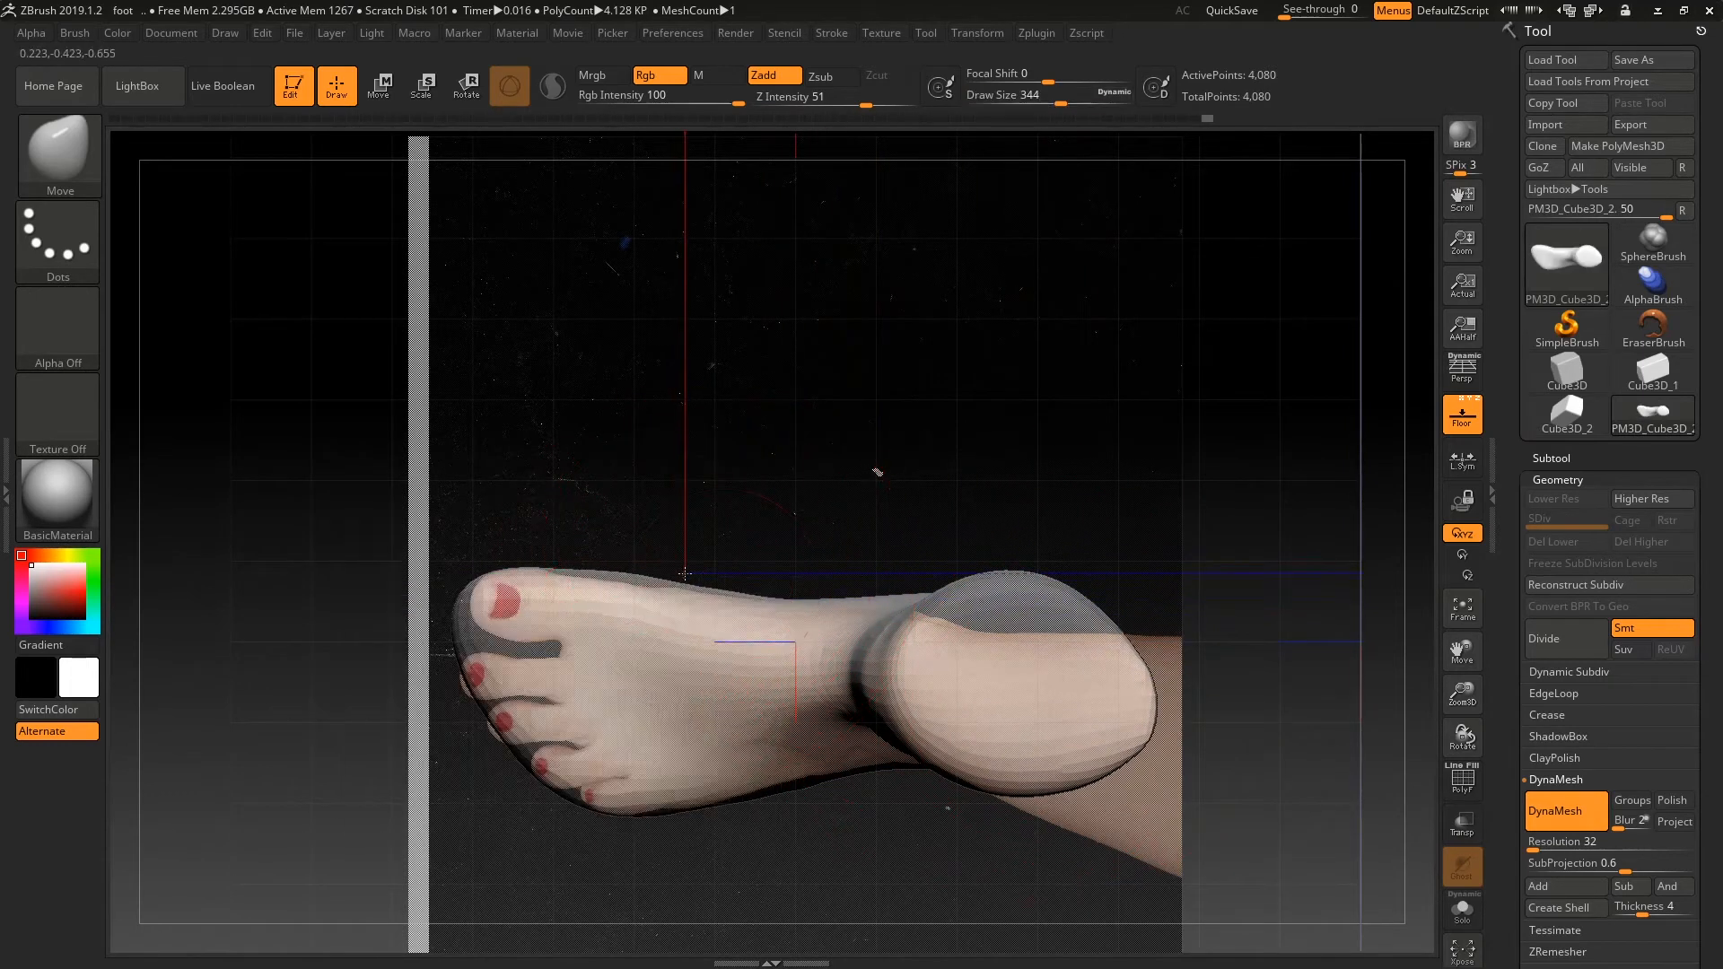
{"action": "left_click_drag", "start_coordinate": [733, 500], "coordinate": [767, 523], "text": "ctrl"}
- With the Move brush at size 576, fit the leg and ankle outline to the back-view photo and smooth it
{"action": "right_click_drag", "start_coordinate": [1004, 604], "coordinate": [1098, 556]}
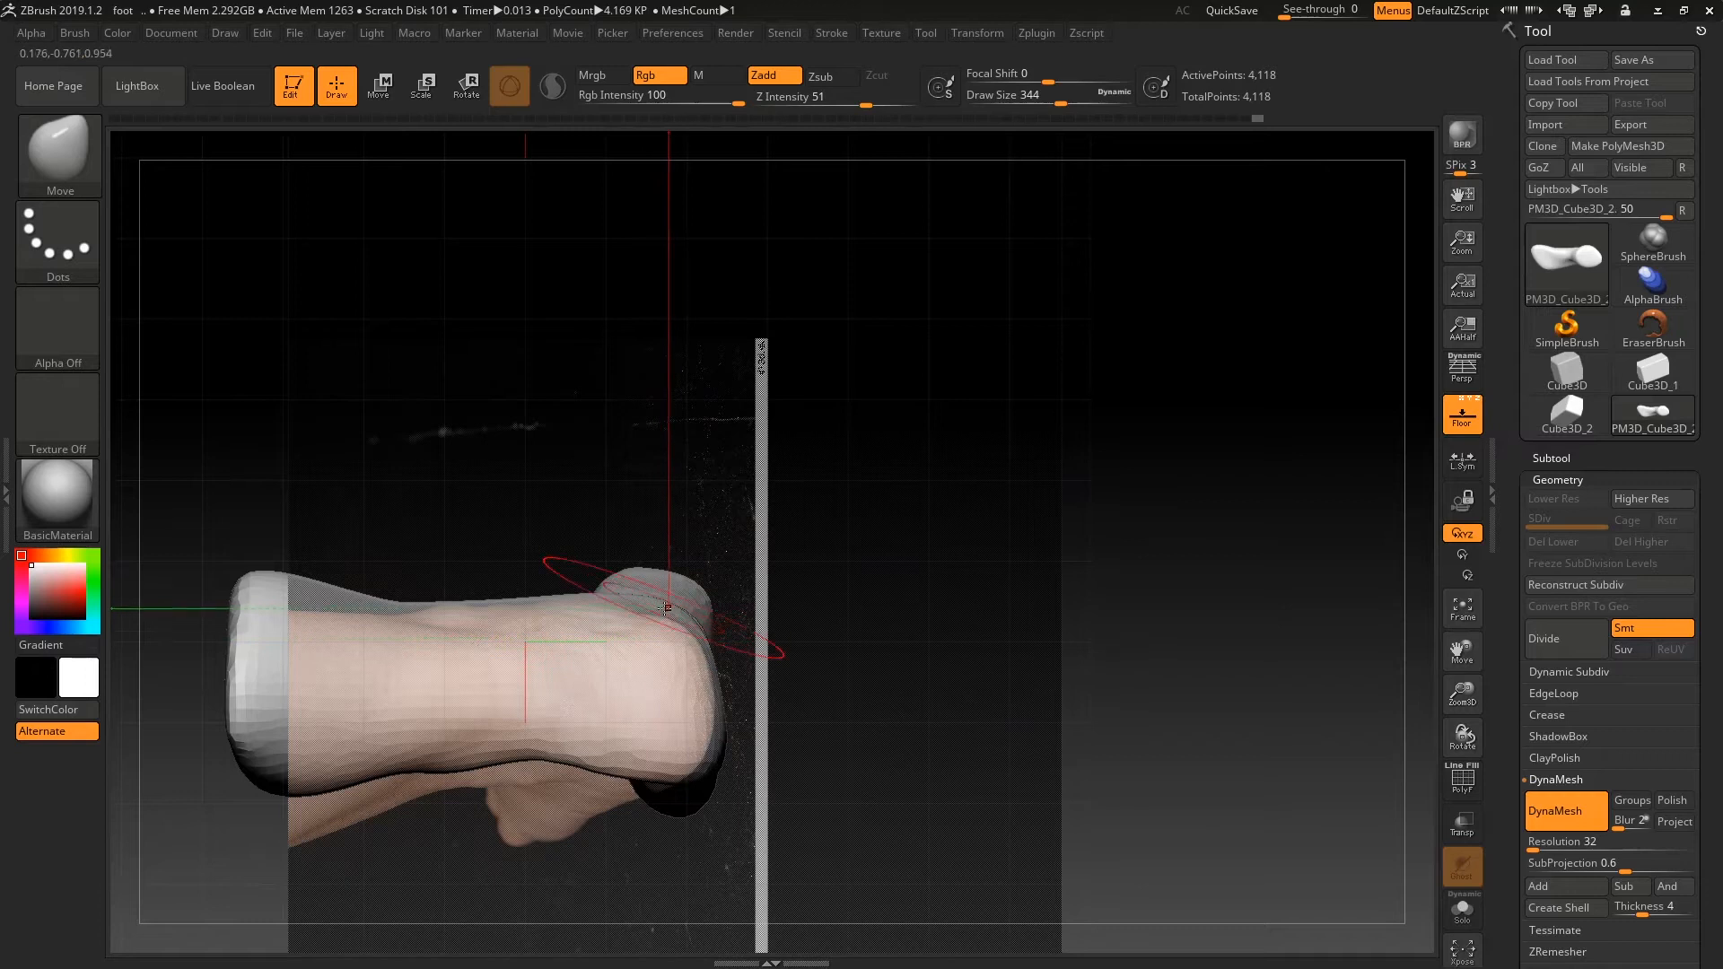
{"action": "key", "text": "space"}
{"action": "left_click_drag", "start_coordinate": [554, 653], "coordinate": [569, 653]}
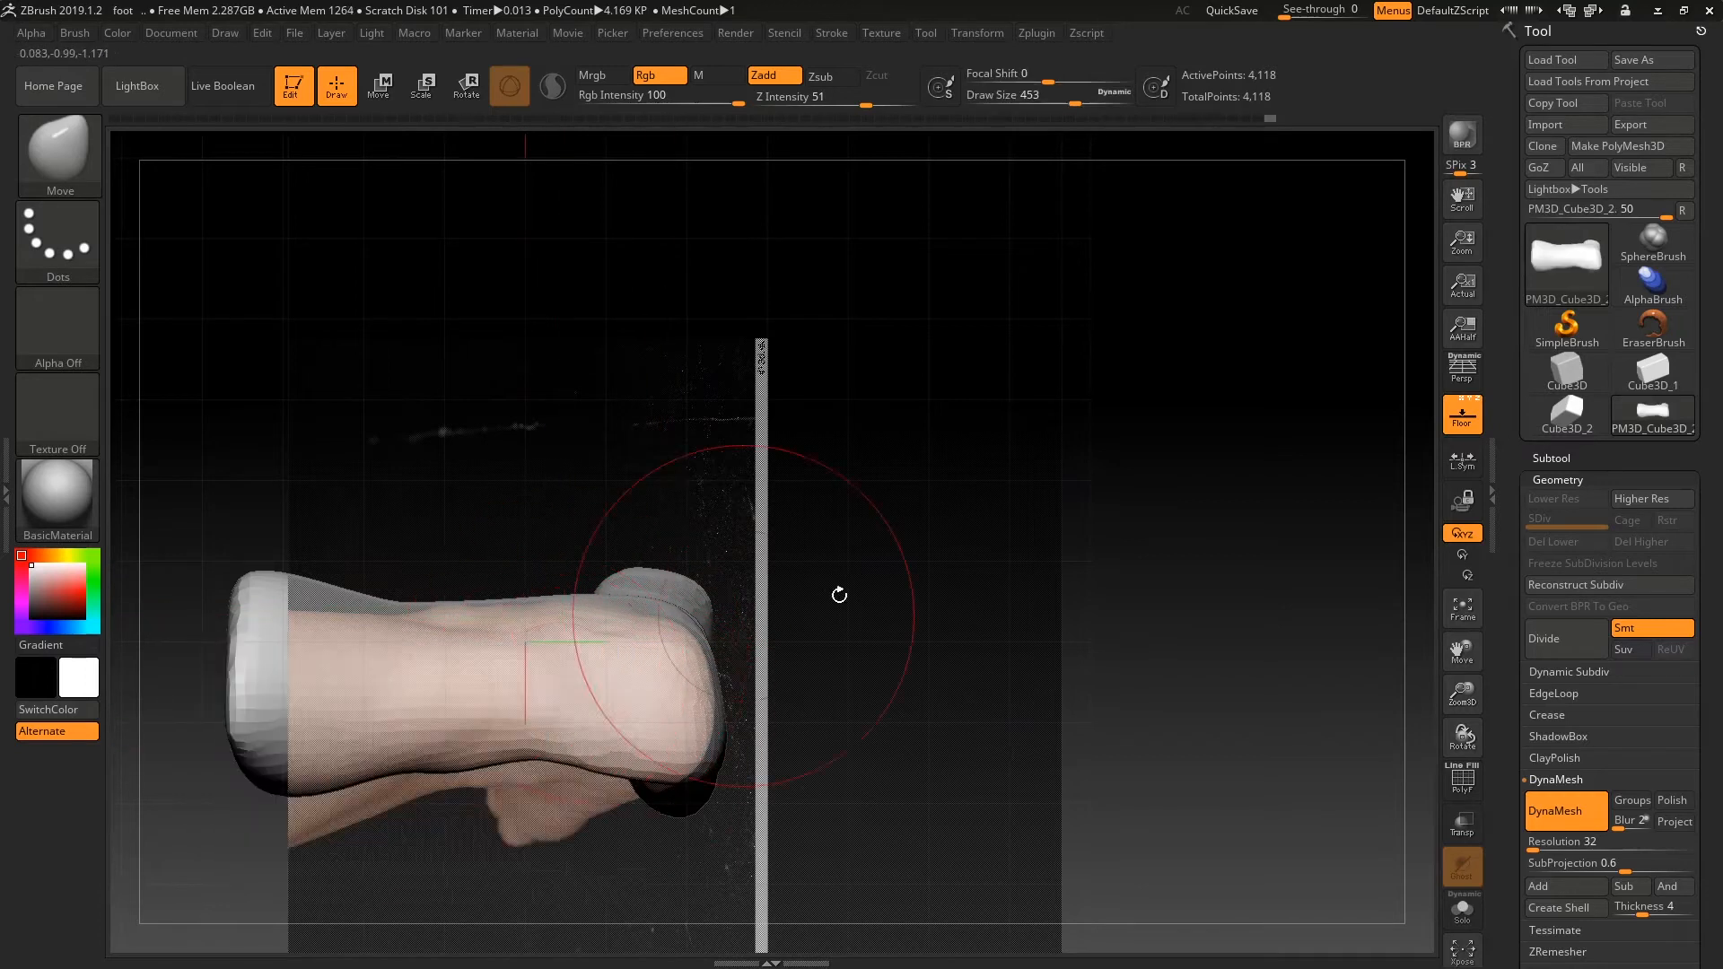
{"action": "right_click_drag", "start_coordinate": [977, 600], "coordinate": [1228, 567], "text": "alt"}
{"action": "key", "text": "space"}
{"action": "left_click_drag", "start_coordinate": [1077, 597], "coordinate": [1100, 597]}
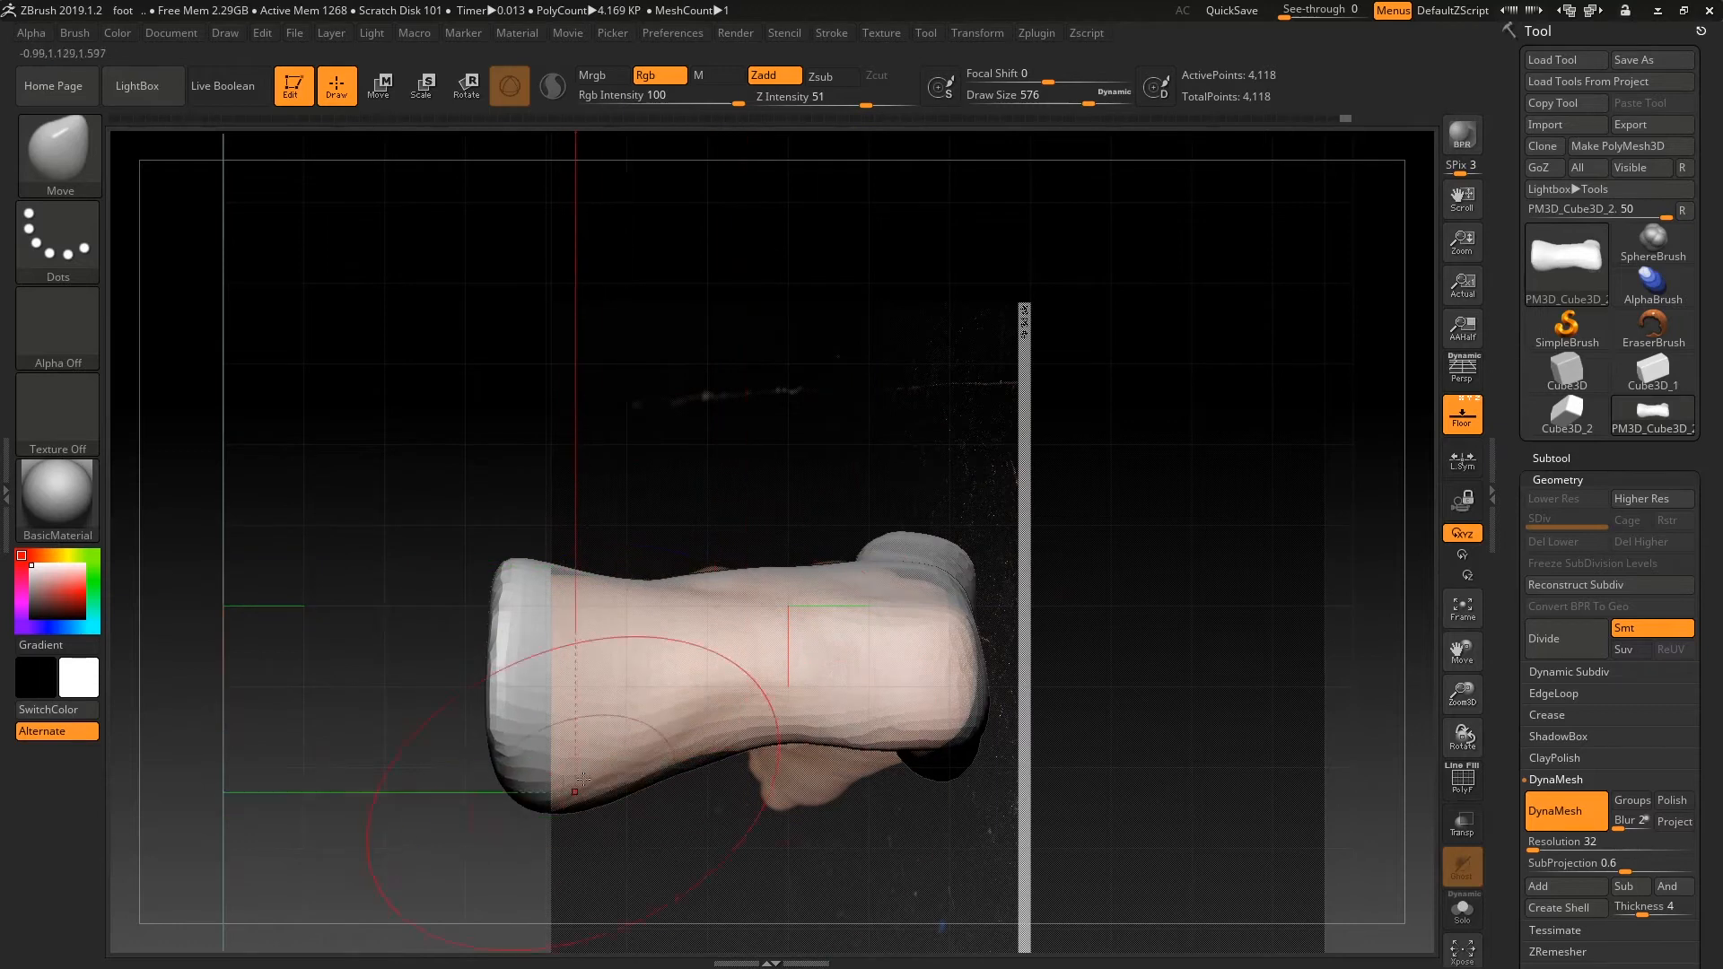
{"action": "key", "text": "shift"}
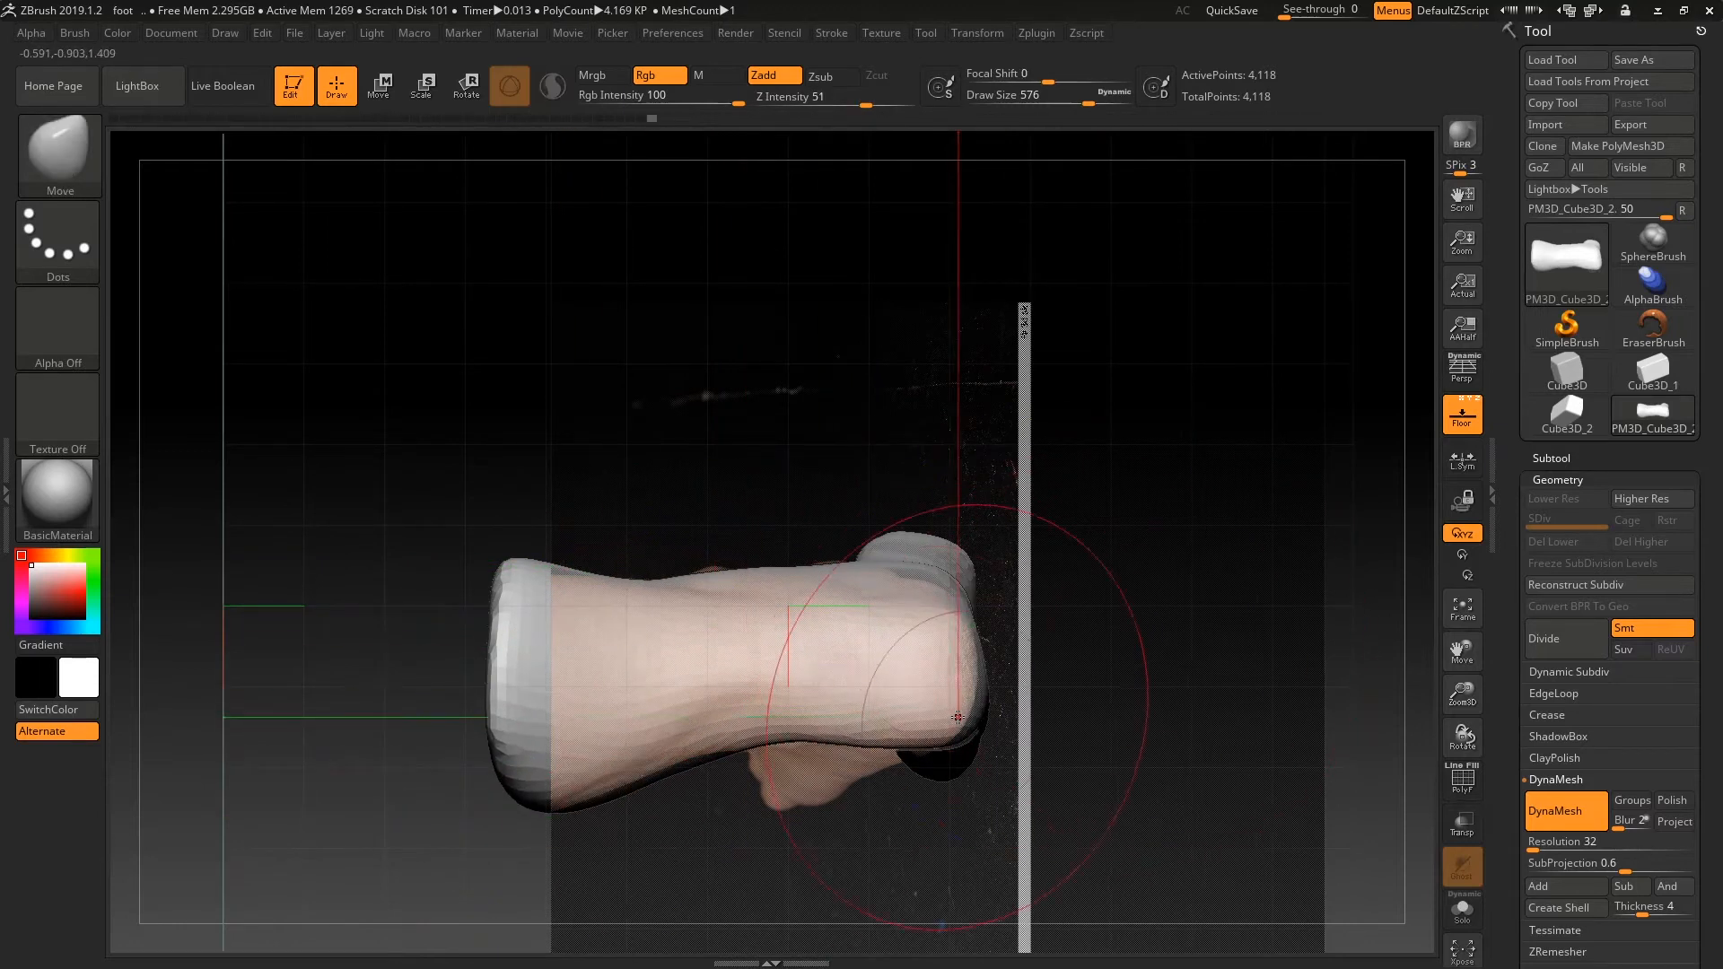
- In the bottom view, select the sole photo of the Up-Down reference and set its horizontal offset to -0.13028
{"action": "left_click_drag", "start_coordinate": [973, 593], "coordinate": [1128, 647]}
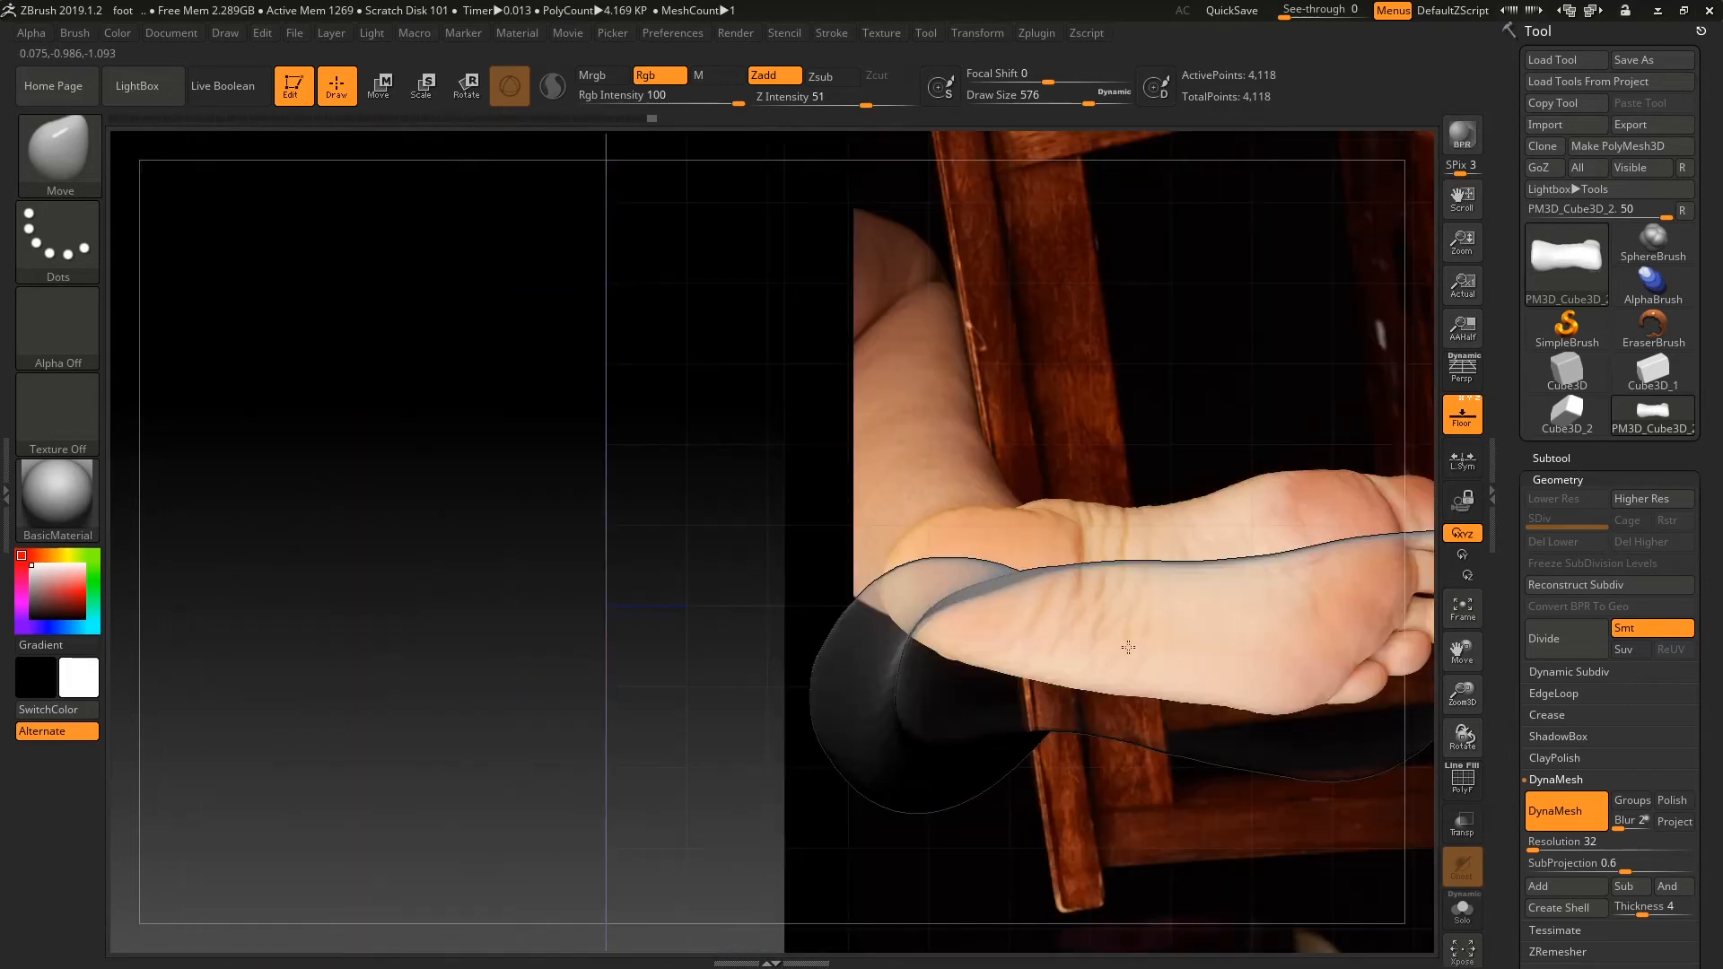
{"action": "left_click_drag", "start_coordinate": [1105, 468], "coordinate": [1250, 541]}
{"action": "left_click_drag", "start_coordinate": [1233, 617], "coordinate": [1200, 756]}
{"action": "left_click_drag", "start_coordinate": [1198, 664], "coordinate": [1177, 481]}
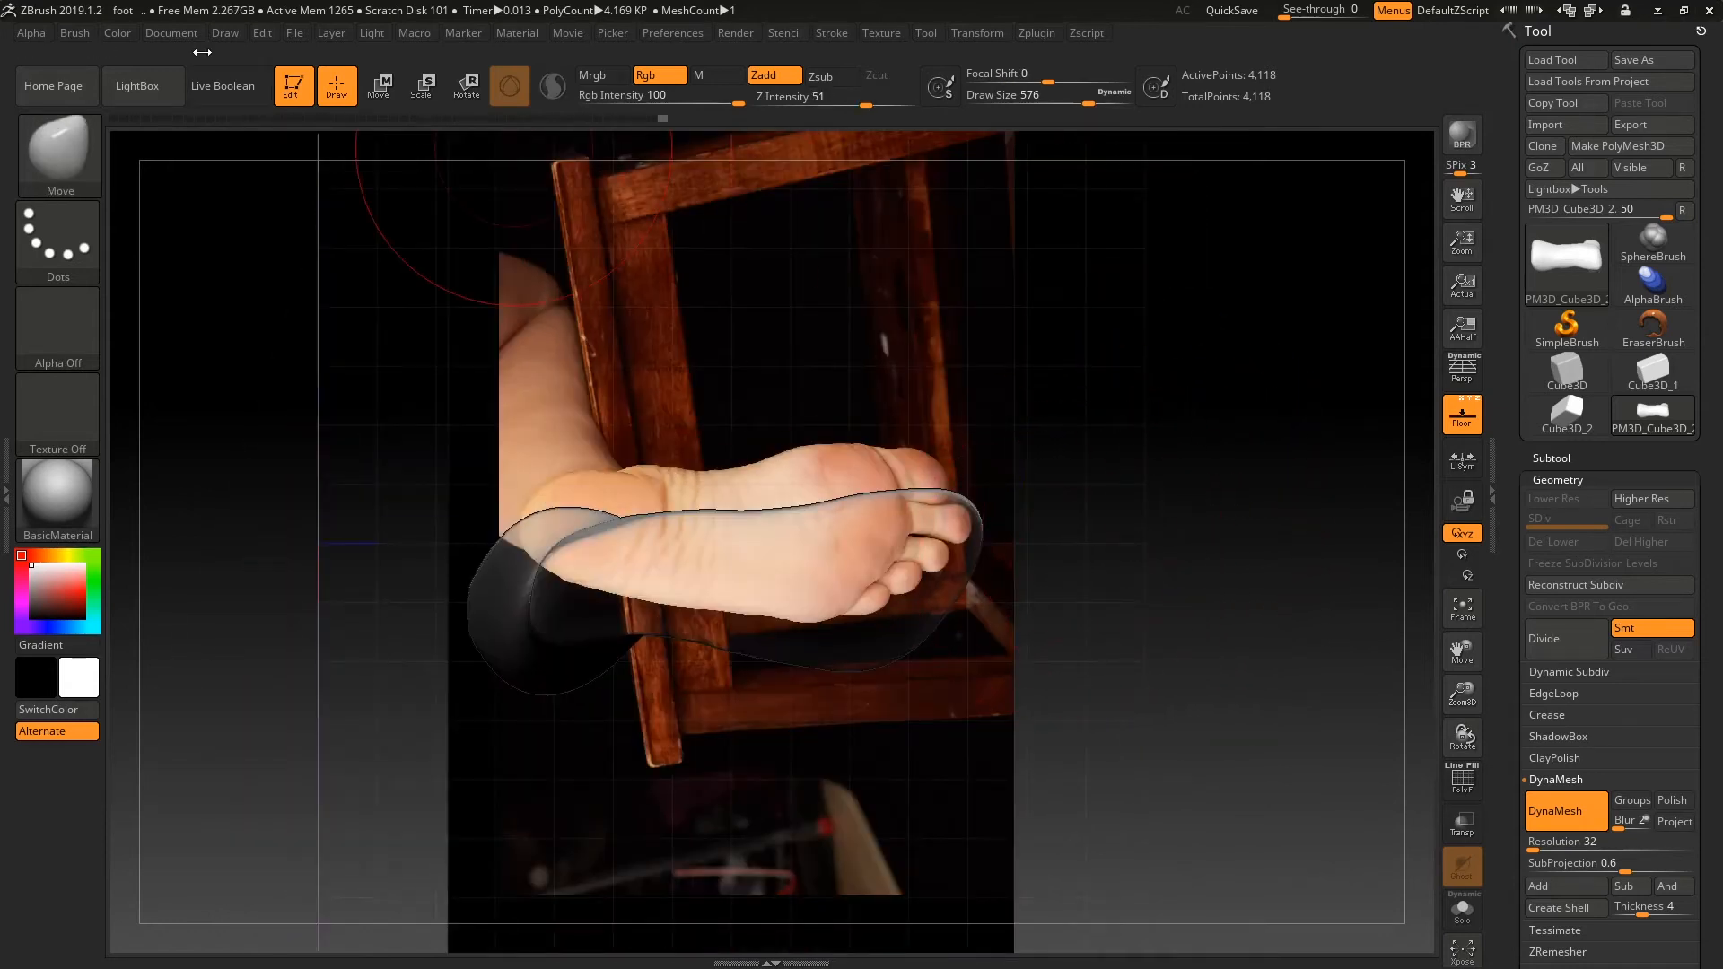
{"action": "left_click", "coordinate": [225, 33]}
{"action": "scroll", "coordinate": [438, 421], "scroll_direction": "down", "scroll_amount": 5}
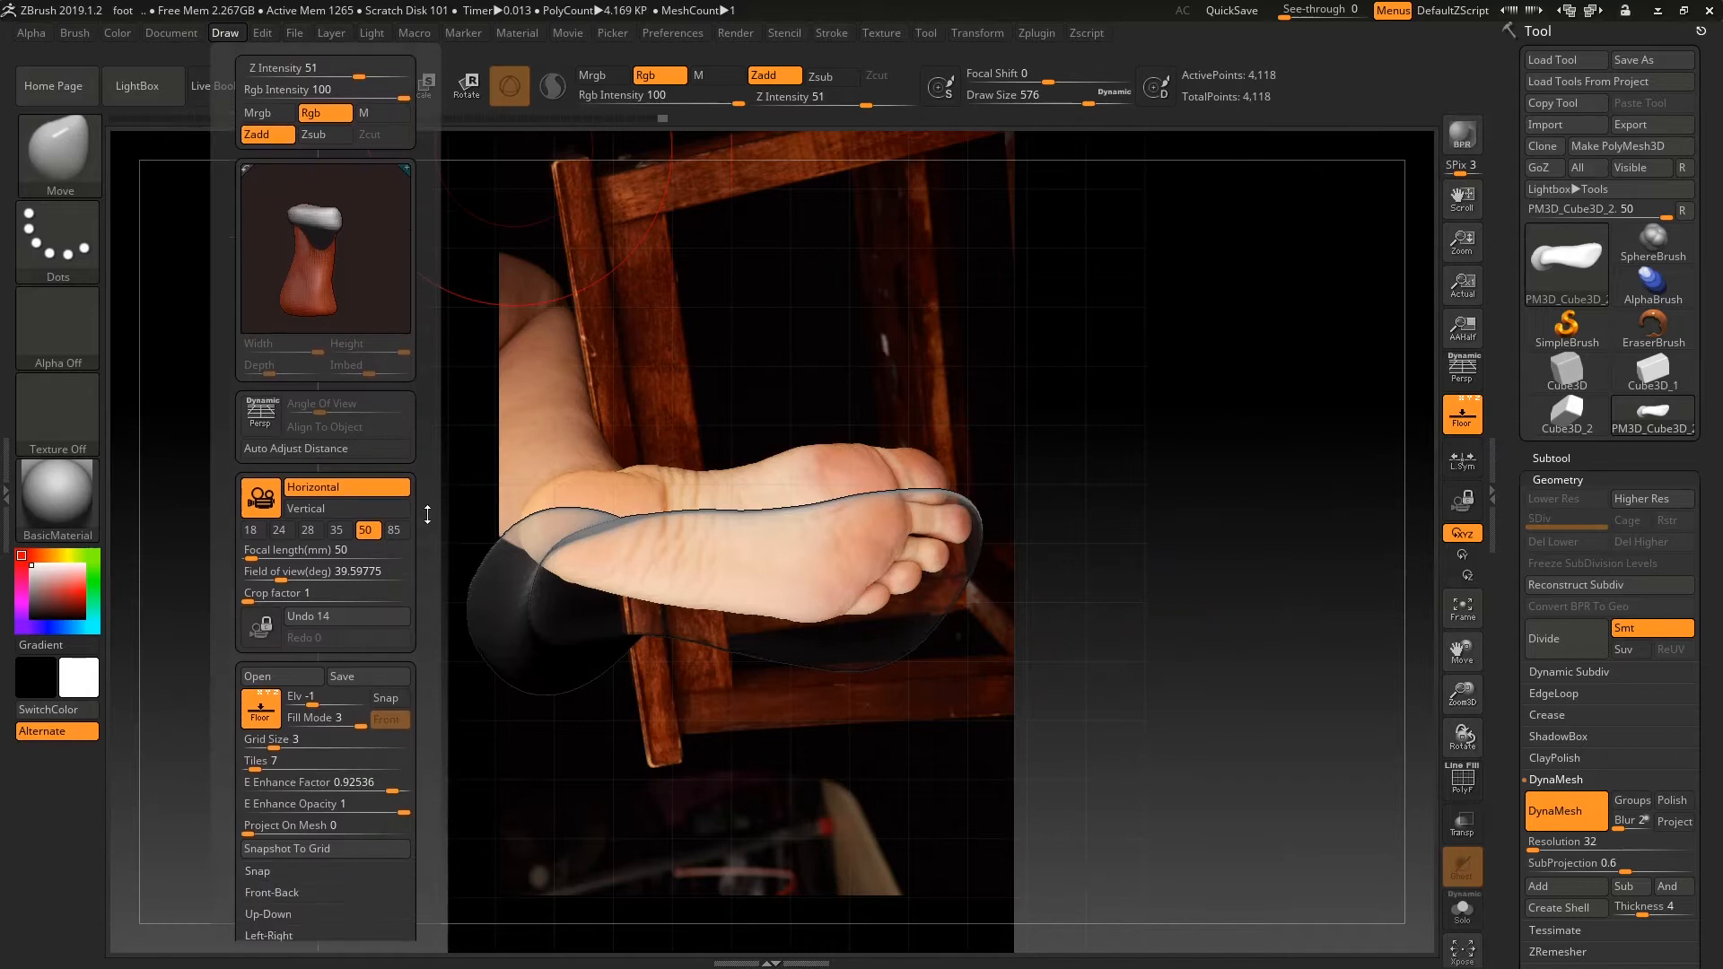
{"action": "scroll", "coordinate": [437, 421], "scroll_direction": "up", "scroll_amount": 2}
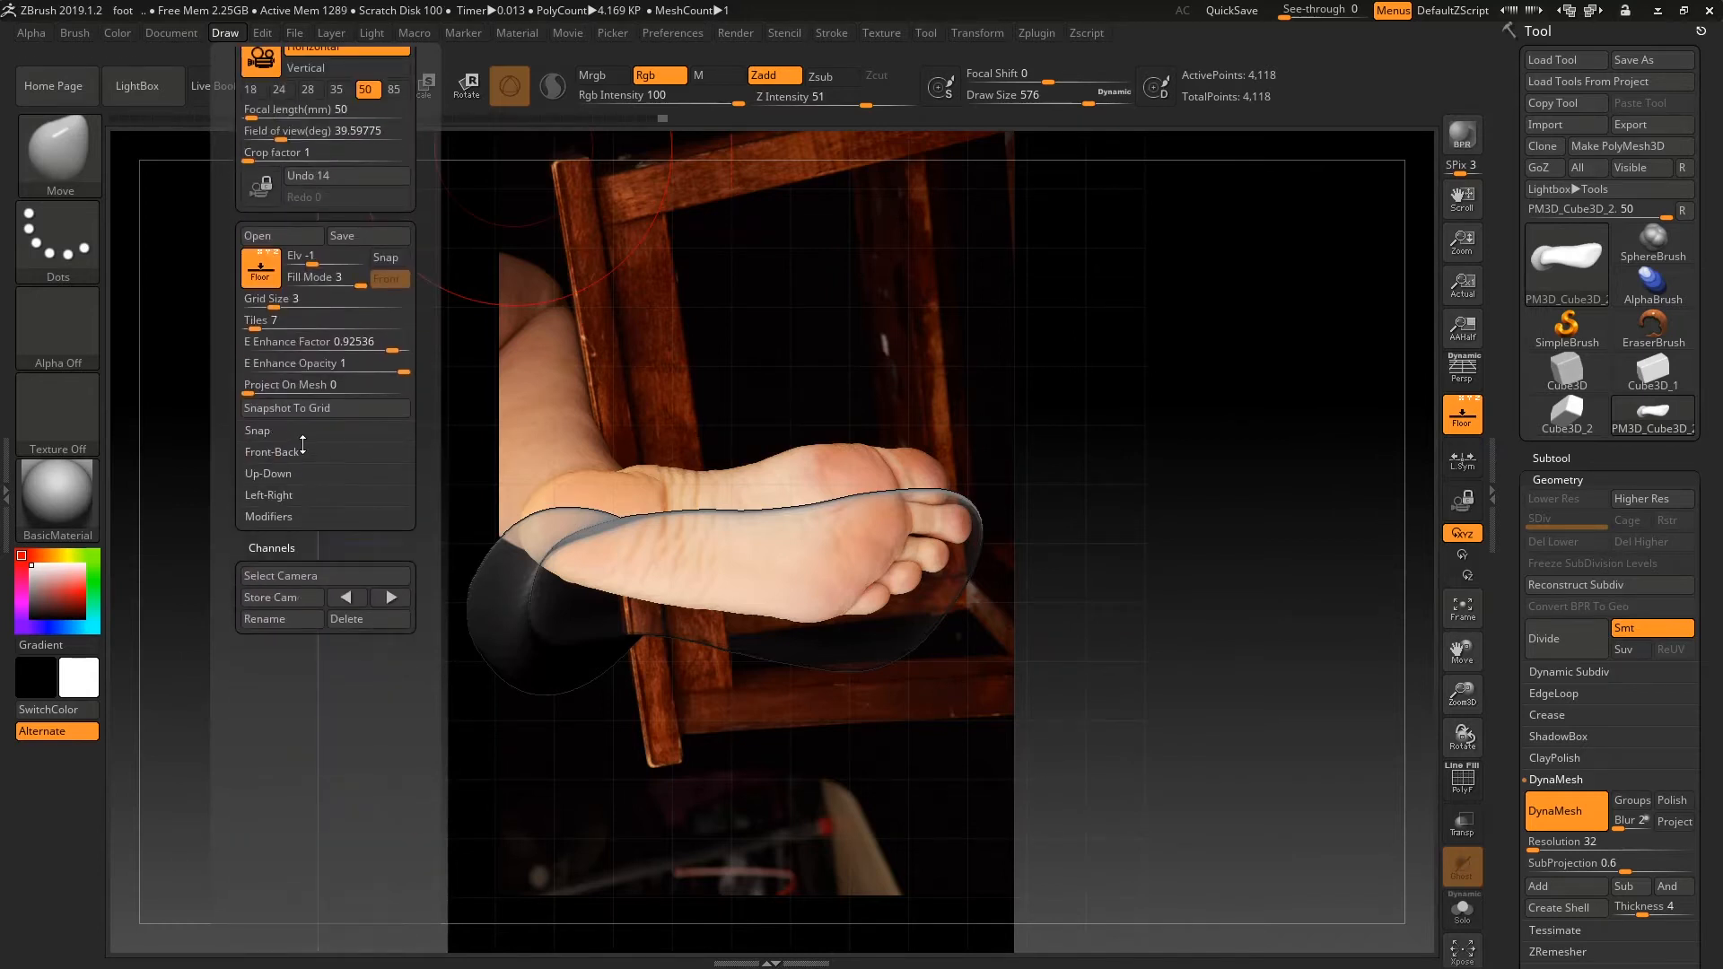
{"action": "left_click", "coordinate": [285, 474]}
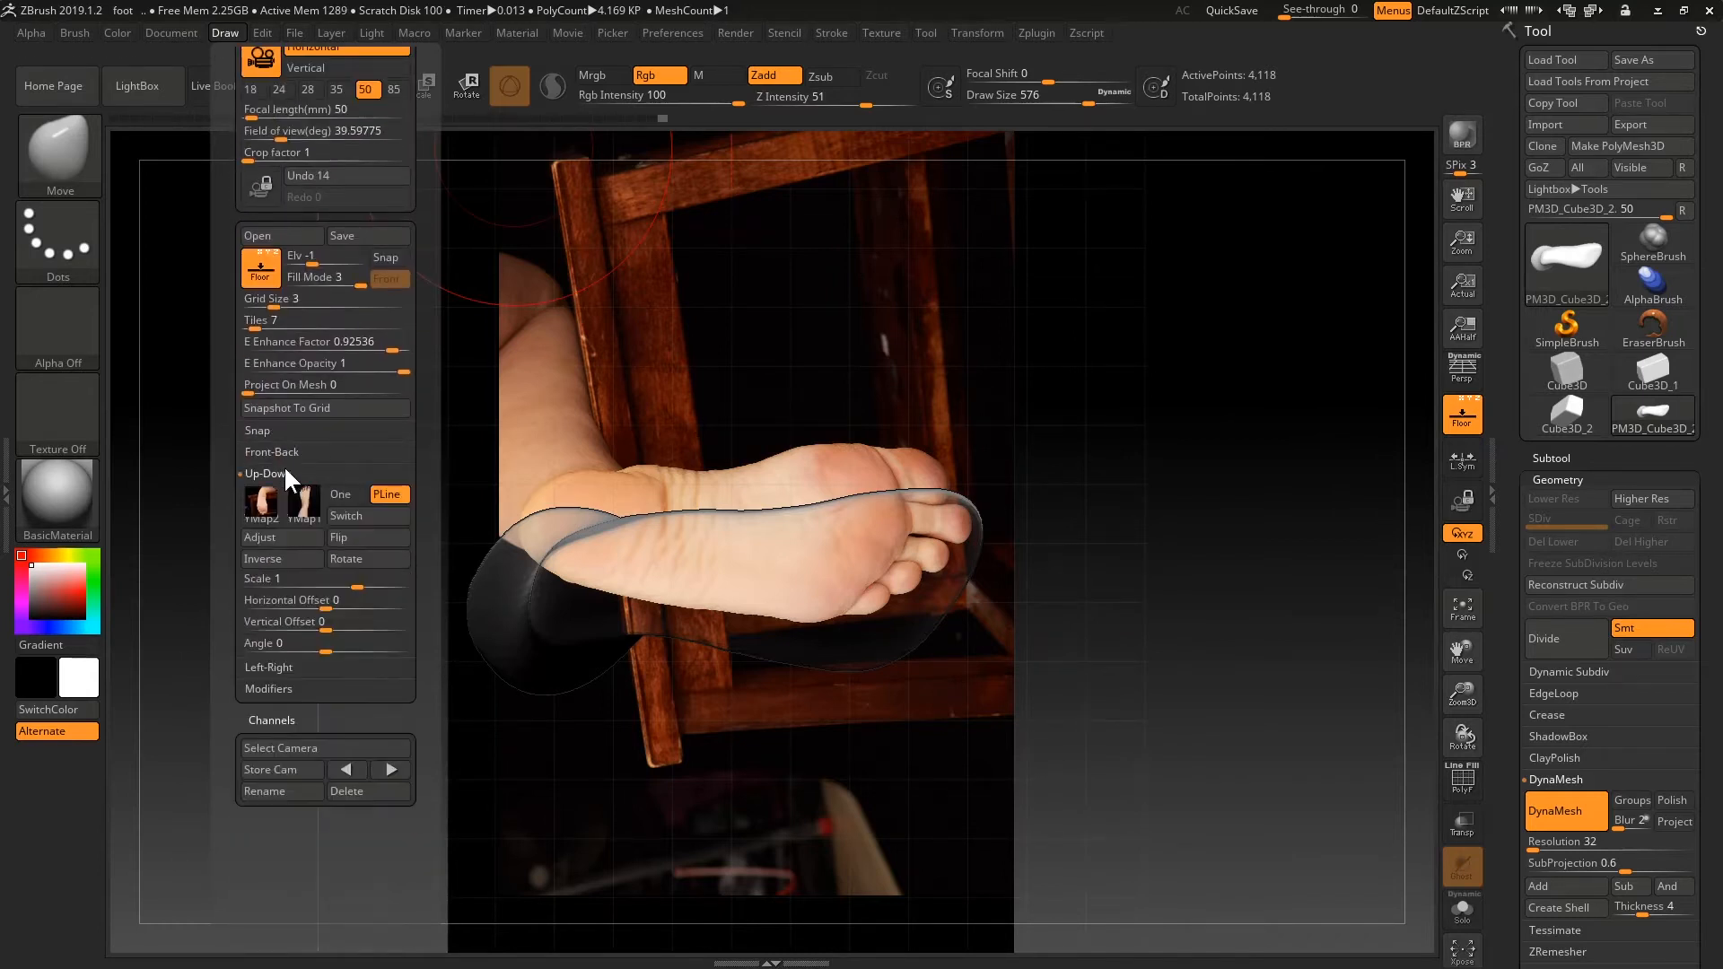
{"action": "left_click", "coordinate": [266, 503]}
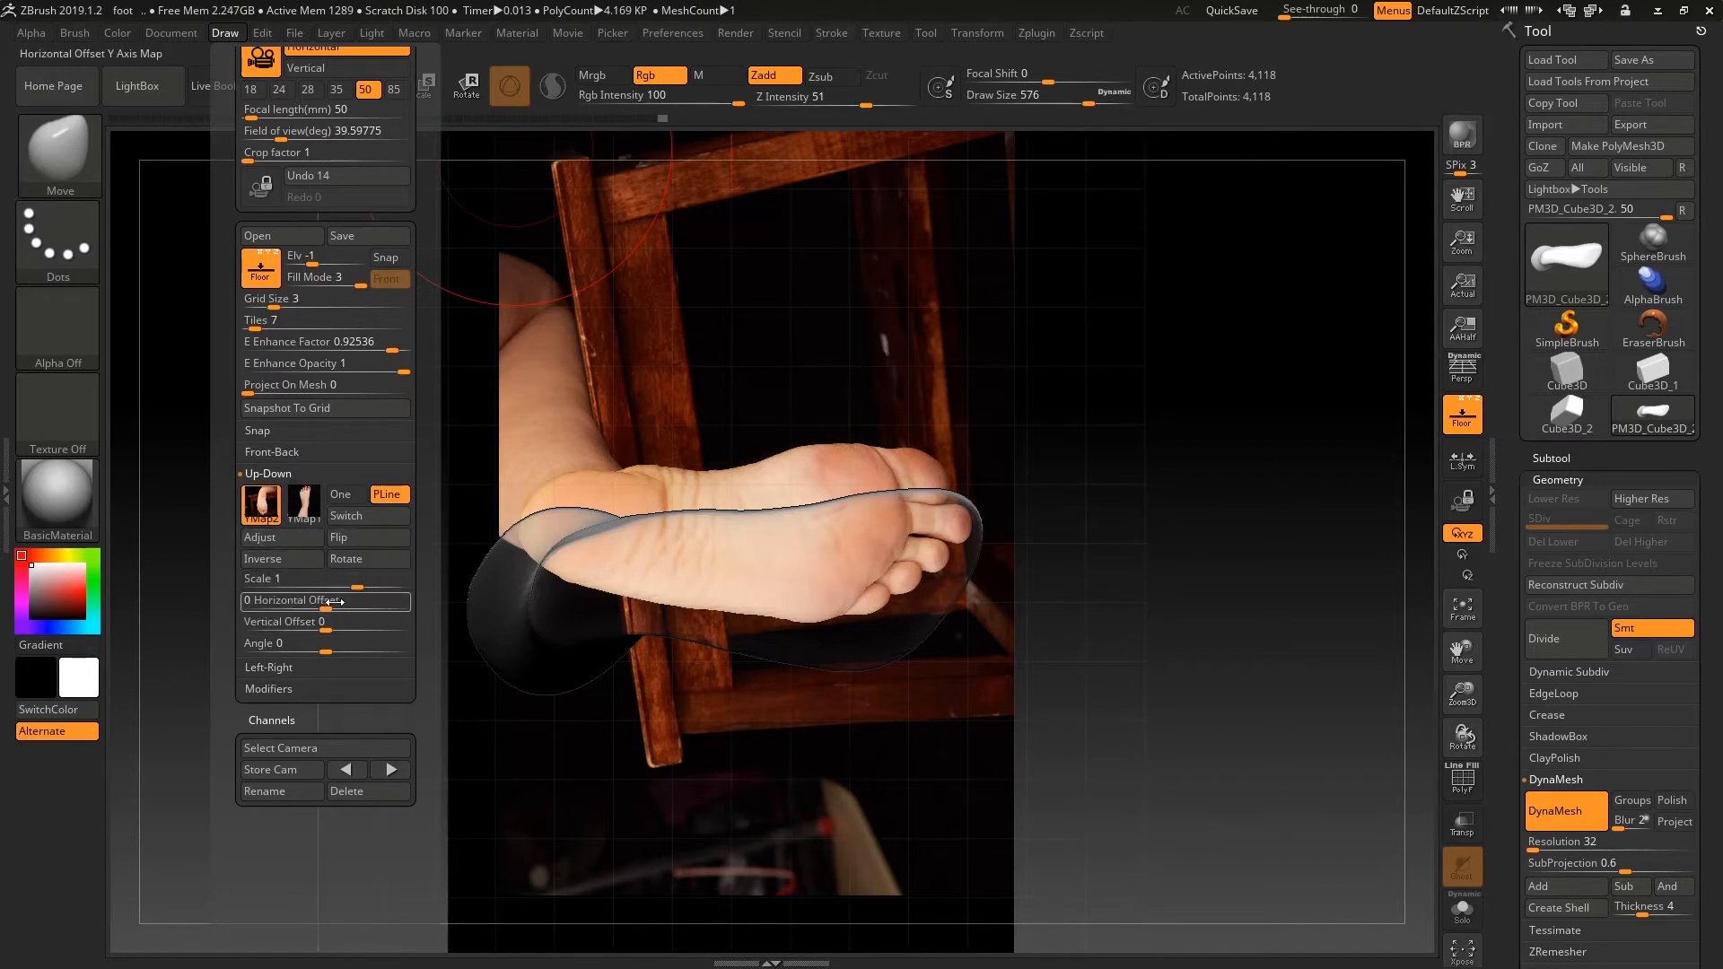
{"action": "left_click_drag", "start_coordinate": [310, 604], "coordinate": [297, 603]}
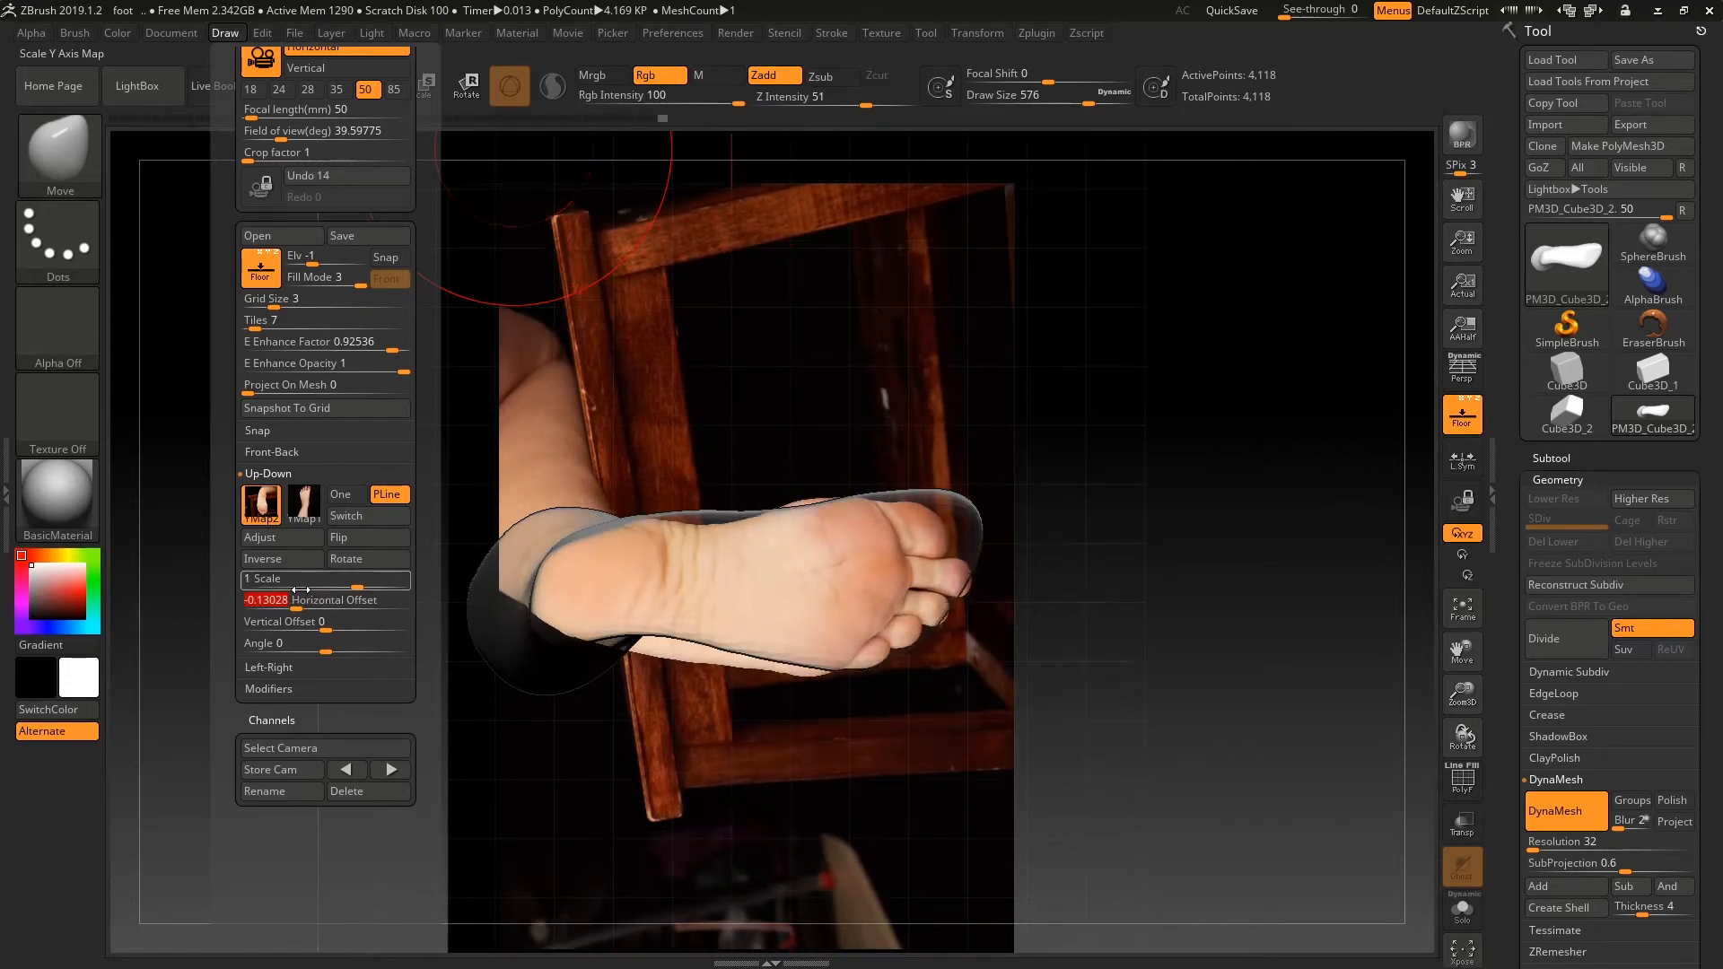
- Fine-tune the sole photo's horizontal and vertical offsets to line it up with the foot's outline
{"action": "mouse_move", "coordinate": [1113, 477]}
{"action": "left_mouse_down"}
{"action": "mouse_move", "coordinate": [1036, 729]}
{"action": "mouse_move", "coordinate": [1176, 518]}
{"action": "mouse_move", "coordinate": [1182, 616]}
{"action": "mouse_move", "coordinate": [1173, 568]}
{"action": "left_mouse_up"}
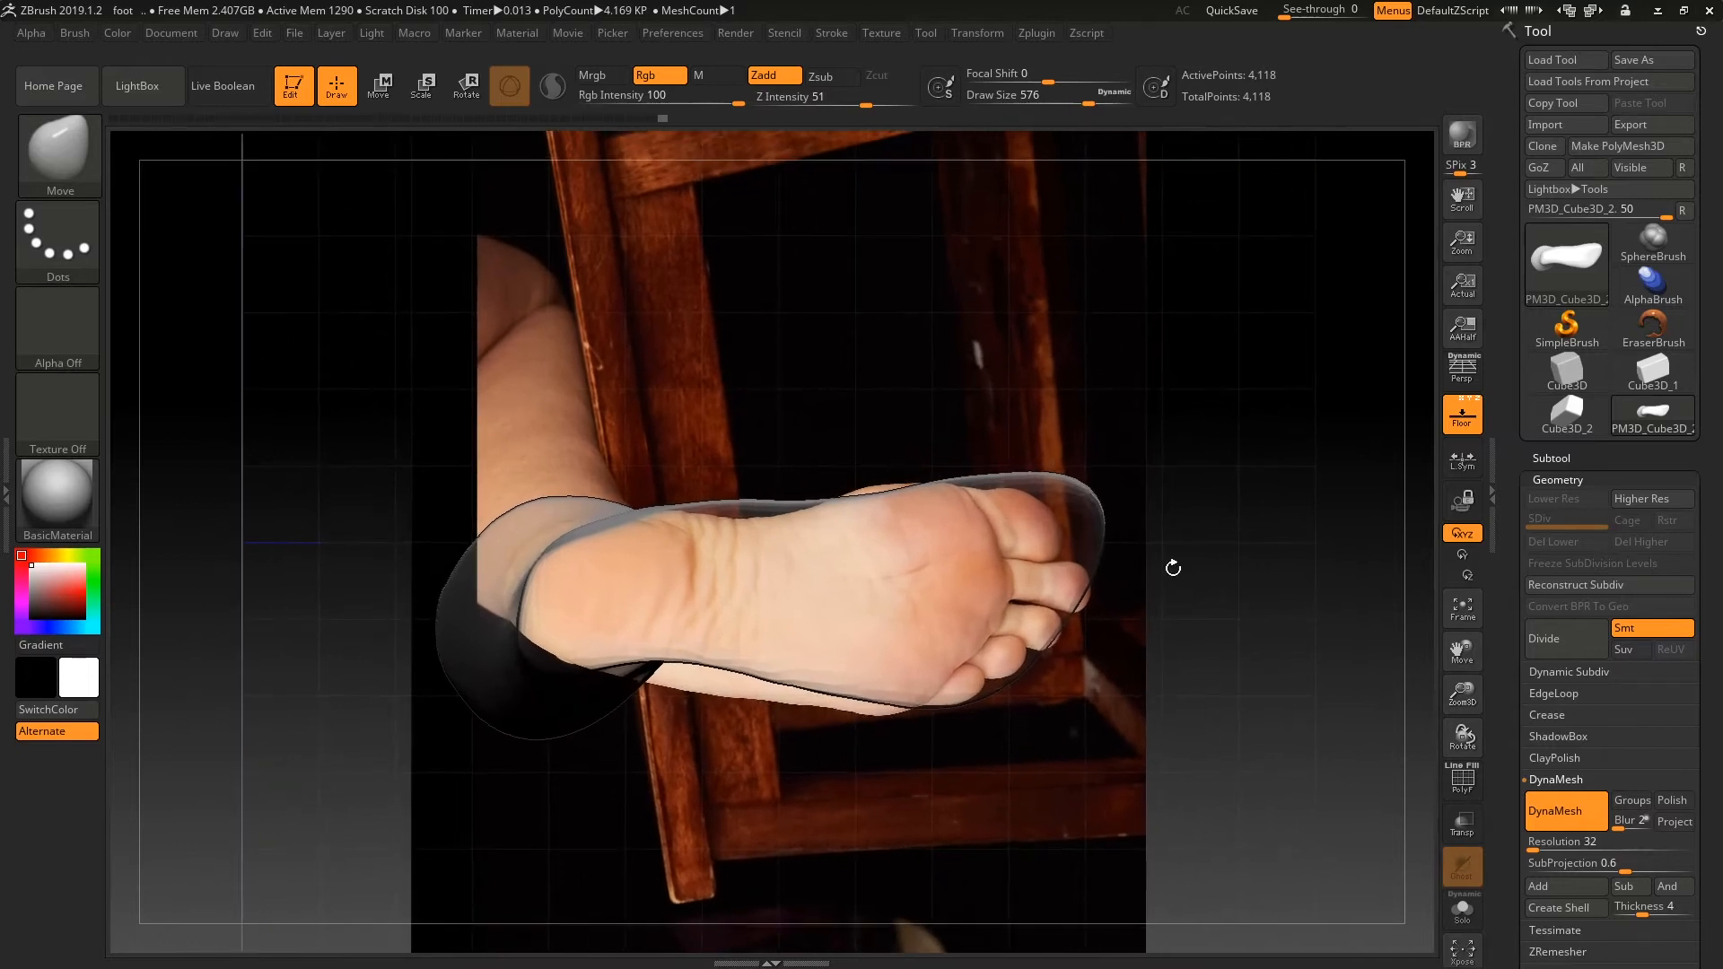
{"action": "left_click", "coordinate": [225, 33]}
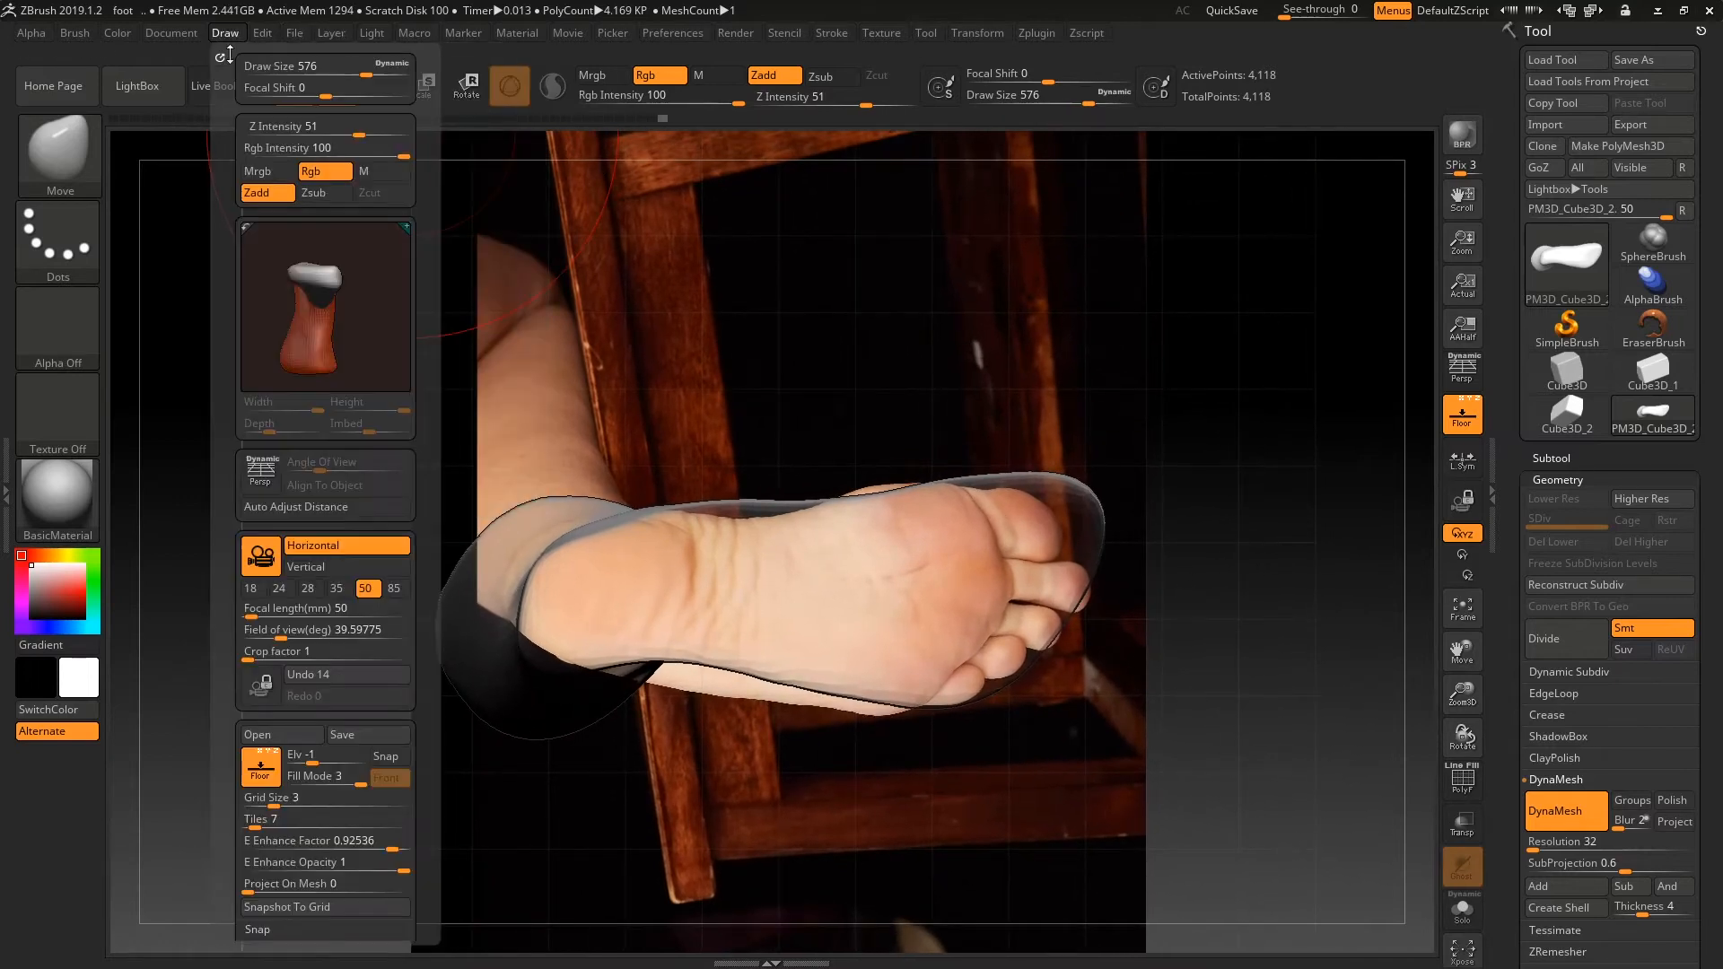
{"action": "scroll", "coordinate": [407, 677], "scroll_direction": "down", "scroll_amount": 6}
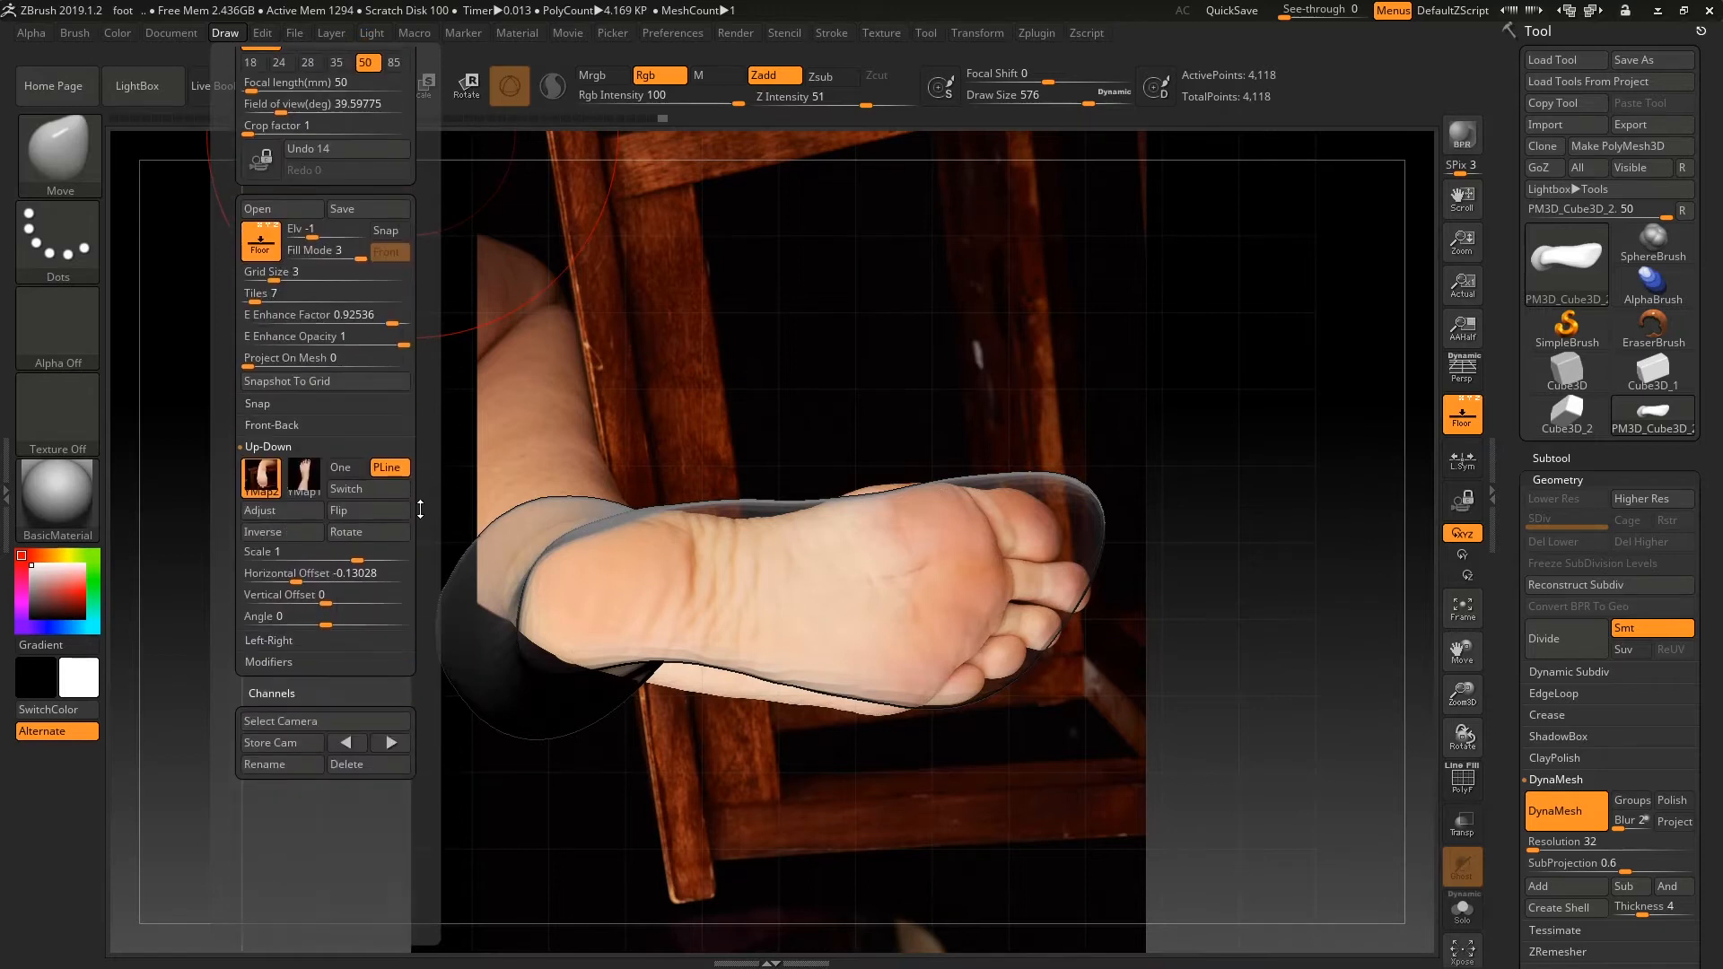
{"action": "left_click_drag", "start_coordinate": [298, 572], "coordinate": [345, 603]}
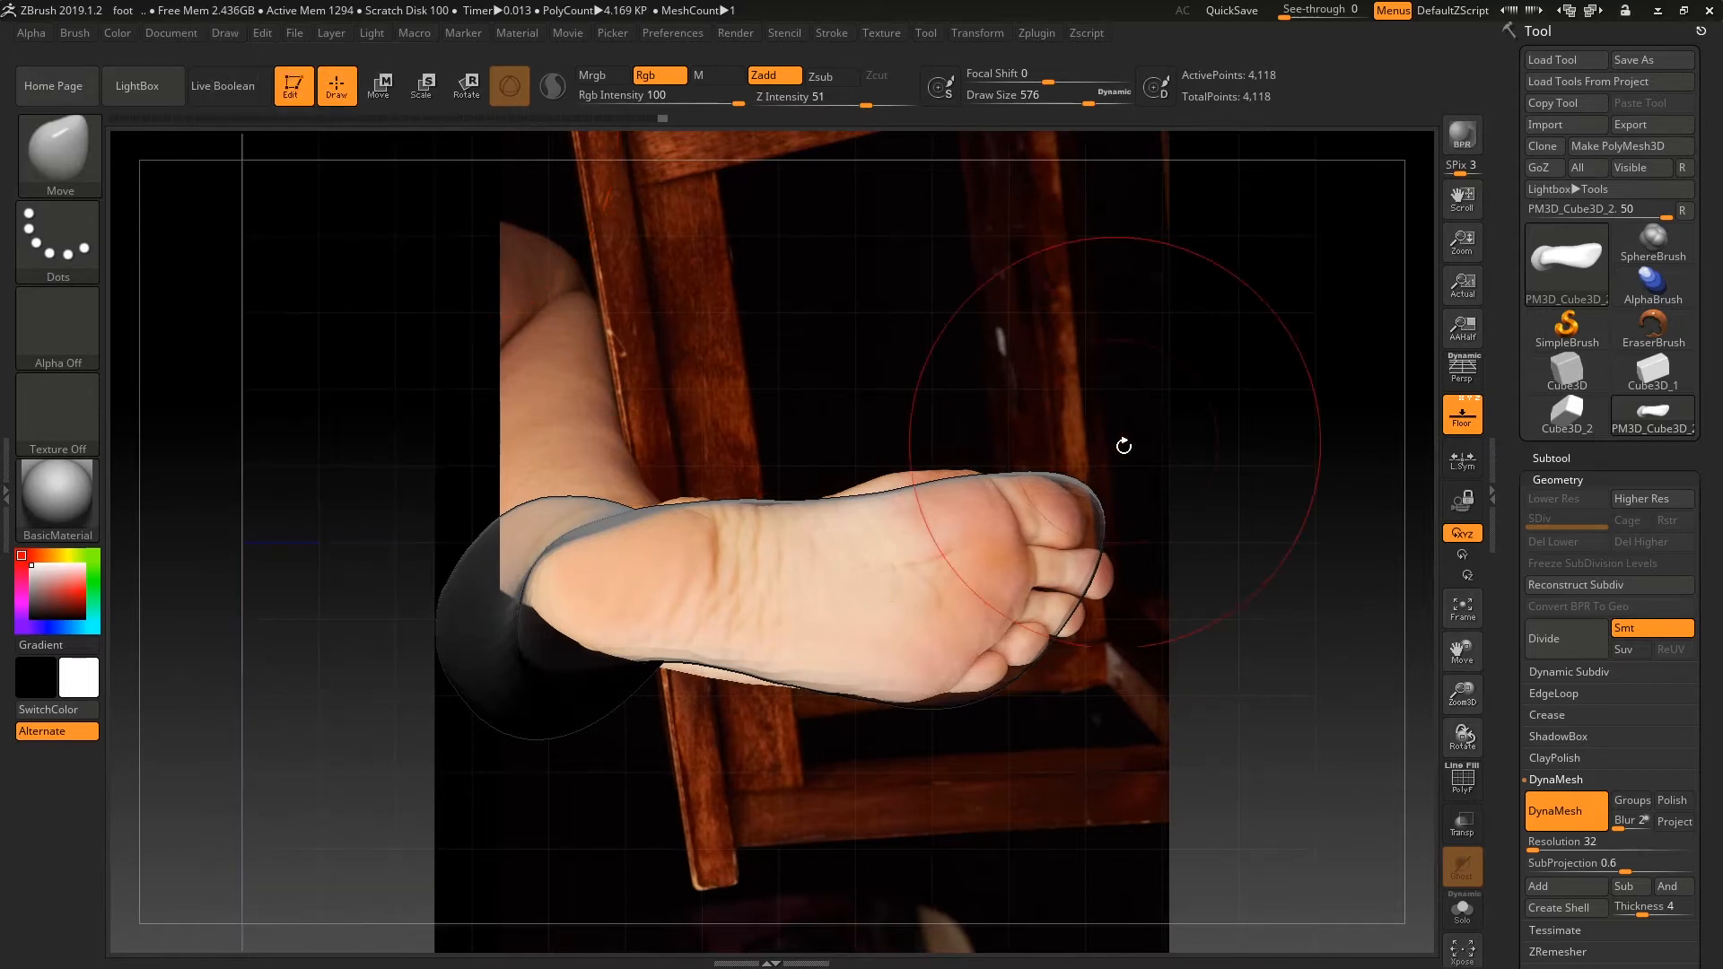
- Fit the big-toe end and the inner ball of the foot to the sole photo with the Move brush
{"action": "key", "text": "b"}
{"action": "key", "text": "m"}
{"action": "key", "text": "v"}
{"action": "left_click_drag", "start_coordinate": [1089, 502], "coordinate": [1046, 498]}
{"action": "left_click_drag", "start_coordinate": [924, 484], "coordinate": [918, 462]}
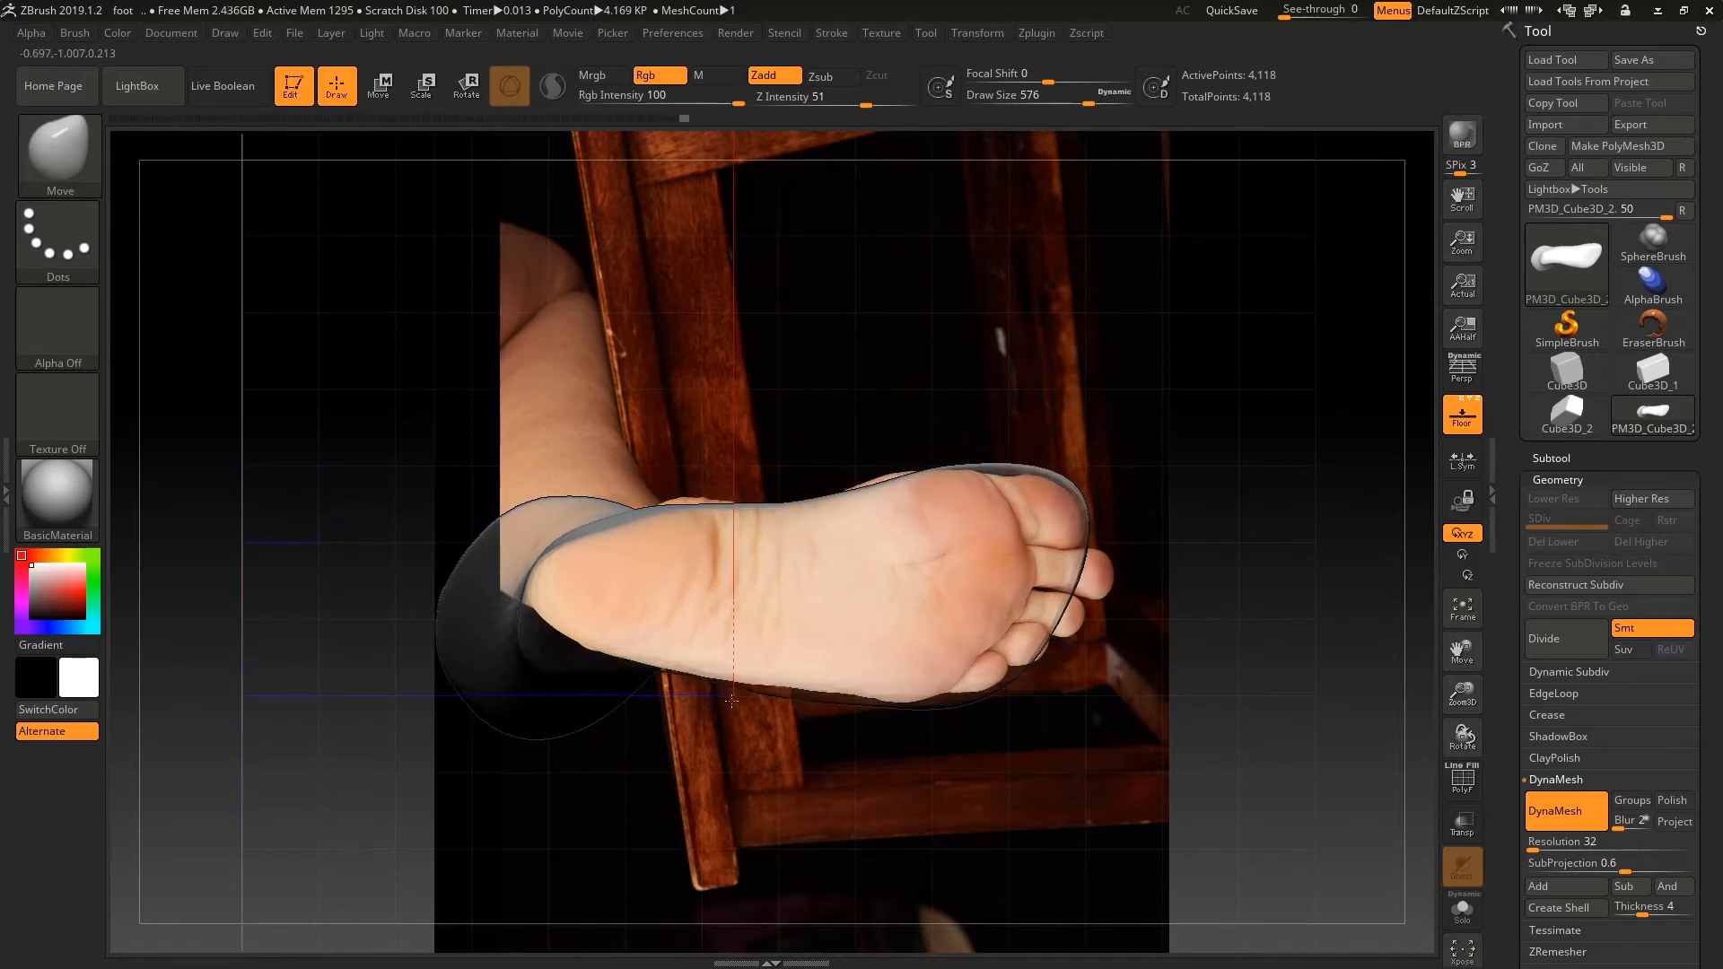
- Undo the outer-edge stroke, then pull the front toe edge forward and reshape the heel to match the sole photo
{"action": "left_click_drag", "start_coordinate": [904, 701], "coordinate": [901, 715]}
{"action": "key", "text": "ctrl+z"}
{"action": "left_click", "coordinate": [1457, 420]}
{"action": "left_click", "coordinate": [1450, 412]}
{"action": "left_click_drag", "start_coordinate": [1079, 585], "coordinate": [1103, 589]}
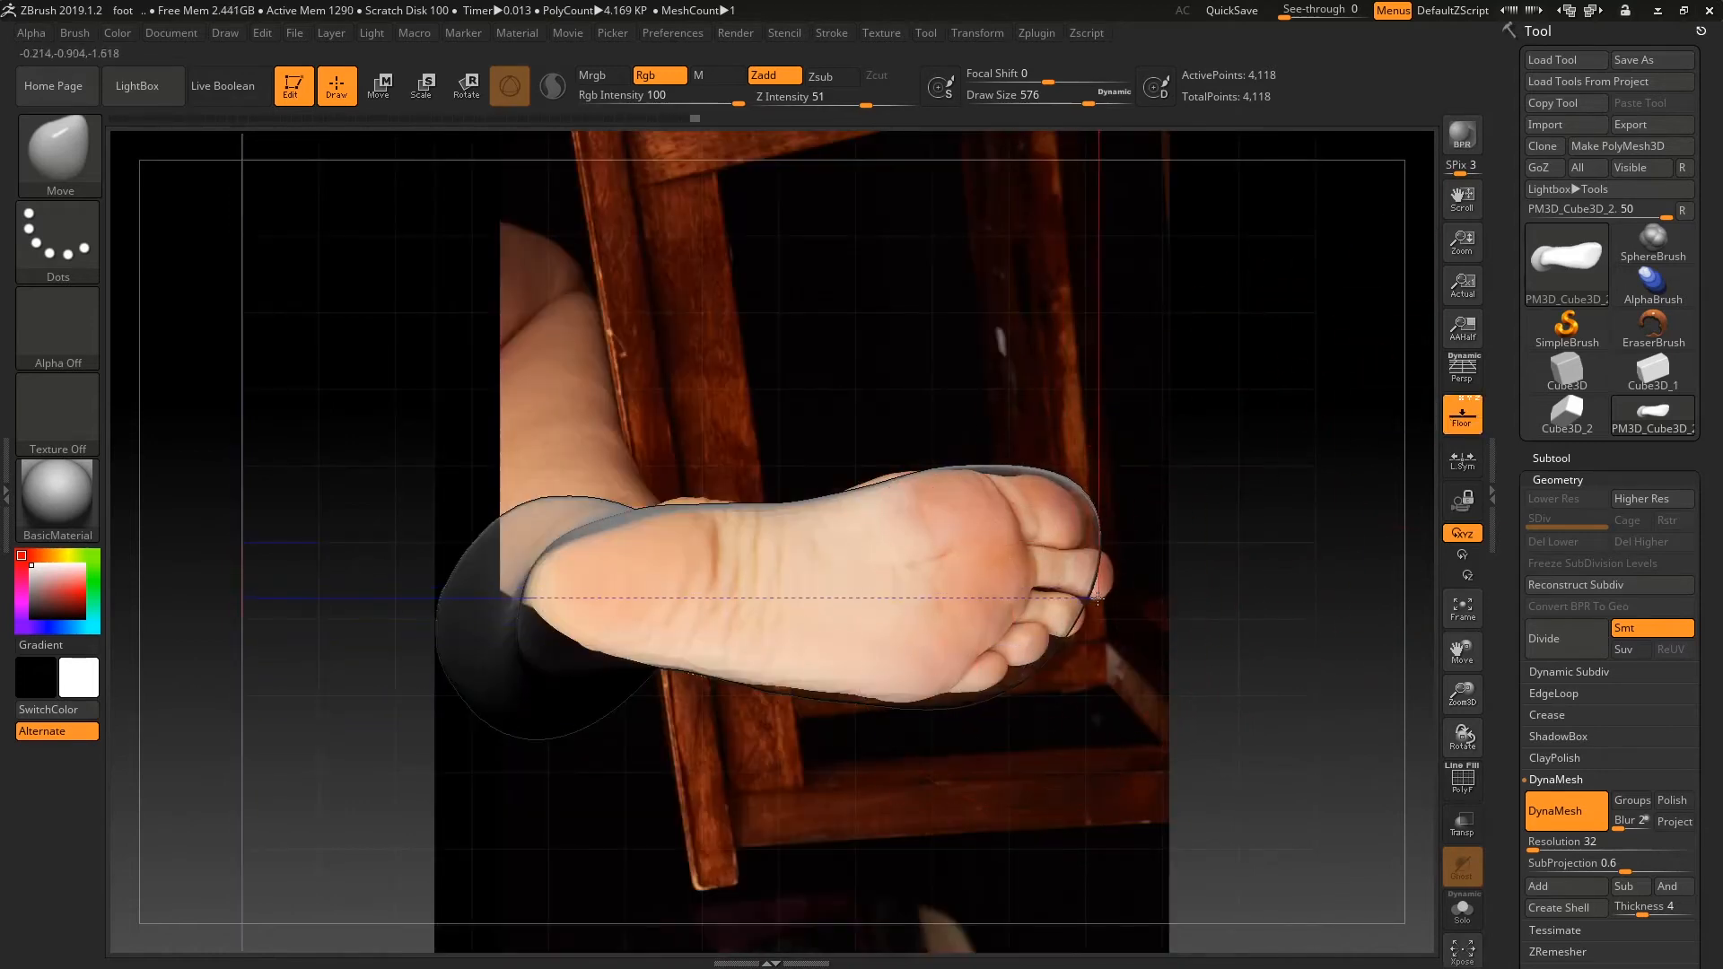
{"action": "mouse_move", "coordinate": [542, 569]}
{"action": "left_mouse_down"}
{"action": "mouse_move", "coordinate": [590, 467]}
{"action": "mouse_move", "coordinate": [545, 586]}
{"action": "mouse_move", "coordinate": [552, 545]}
{"action": "left_mouse_up"}
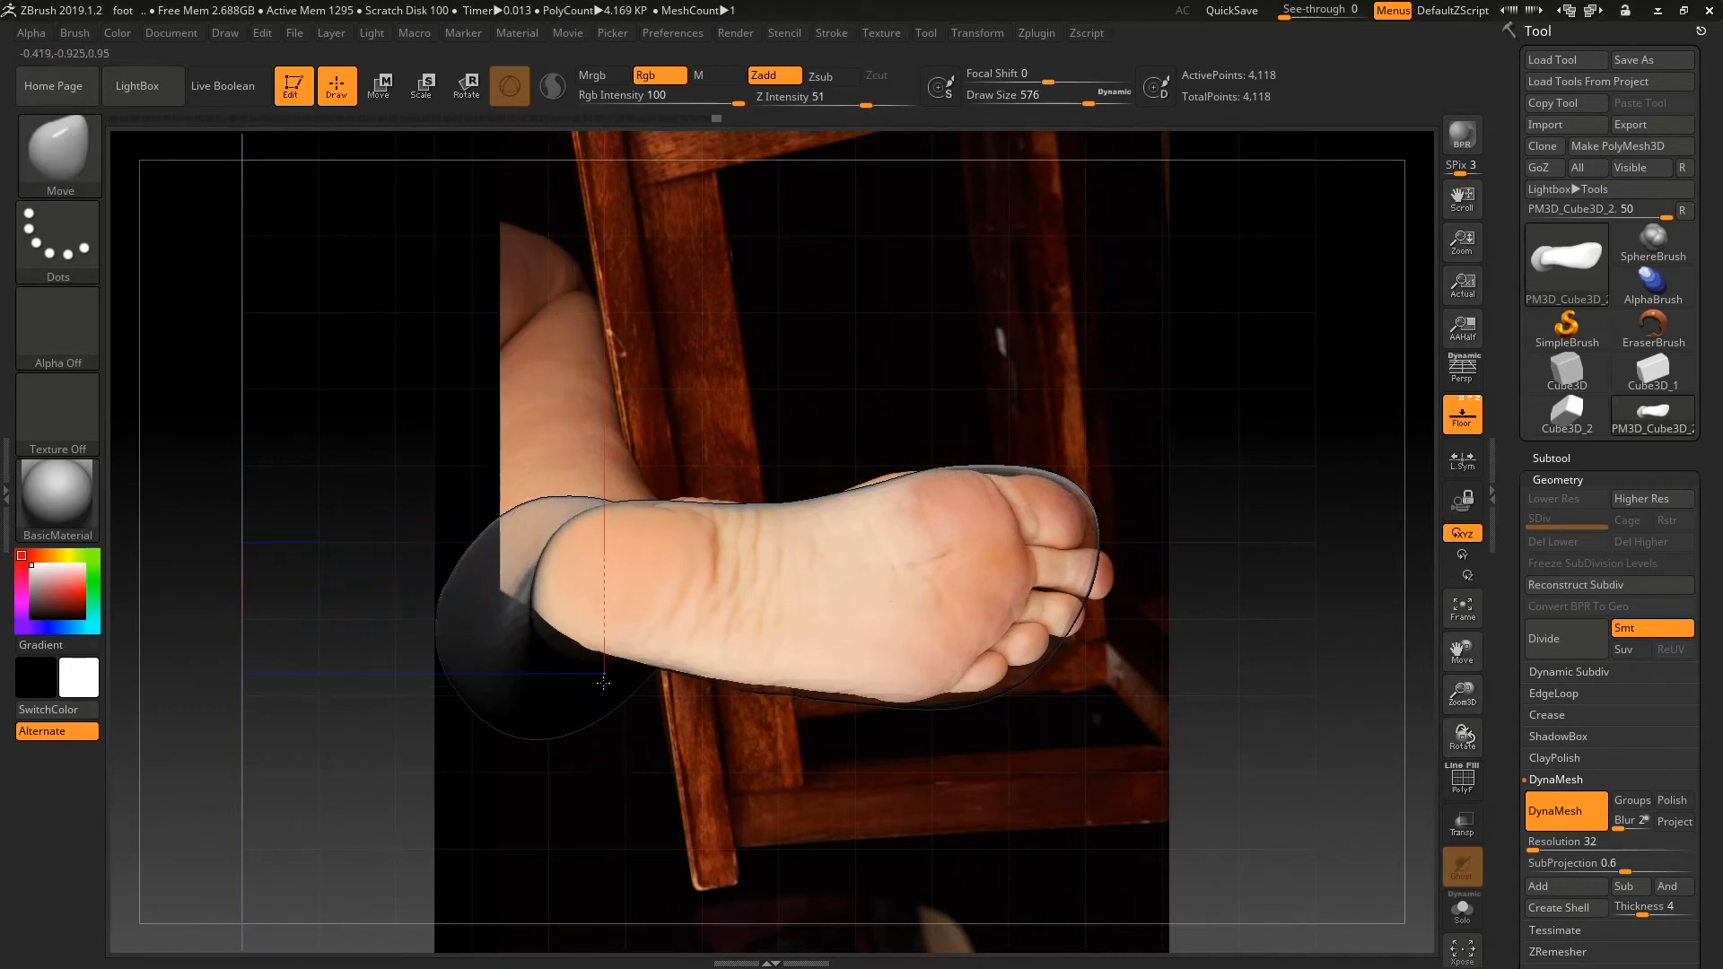
- Hide the reference grid and build up volume around the heel with ClayBuildup at size 358
{"action": "left_click", "coordinate": [1462, 415]}
{"action": "left_click_drag", "start_coordinate": [1354, 457], "coordinate": [1269, 461]}
{"action": "mouse_move", "coordinate": [1119, 542]}
{"action": "left_mouse_down"}
{"action": "mouse_move", "coordinate": [935, 616]}
{"action": "mouse_move", "coordinate": [935, 575]}
{"action": "mouse_move", "coordinate": [964, 567]}
{"action": "mouse_move", "coordinate": [935, 618]}
{"action": "left_mouse_up"}
{"action": "key", "text": "b"}
{"action": "key", "text": "c"}
{"action": "key", "text": "b"}
{"action": "key", "text": "space"}
{"action": "mouse_move", "coordinate": [590, 615]}
{"action": "left_mouse_down"}
{"action": "mouse_move", "coordinate": [635, 479]}
{"action": "mouse_move", "coordinate": [1011, 373]}
{"action": "mouse_move", "coordinate": [614, 504]}
{"action": "left_mouse_up"}
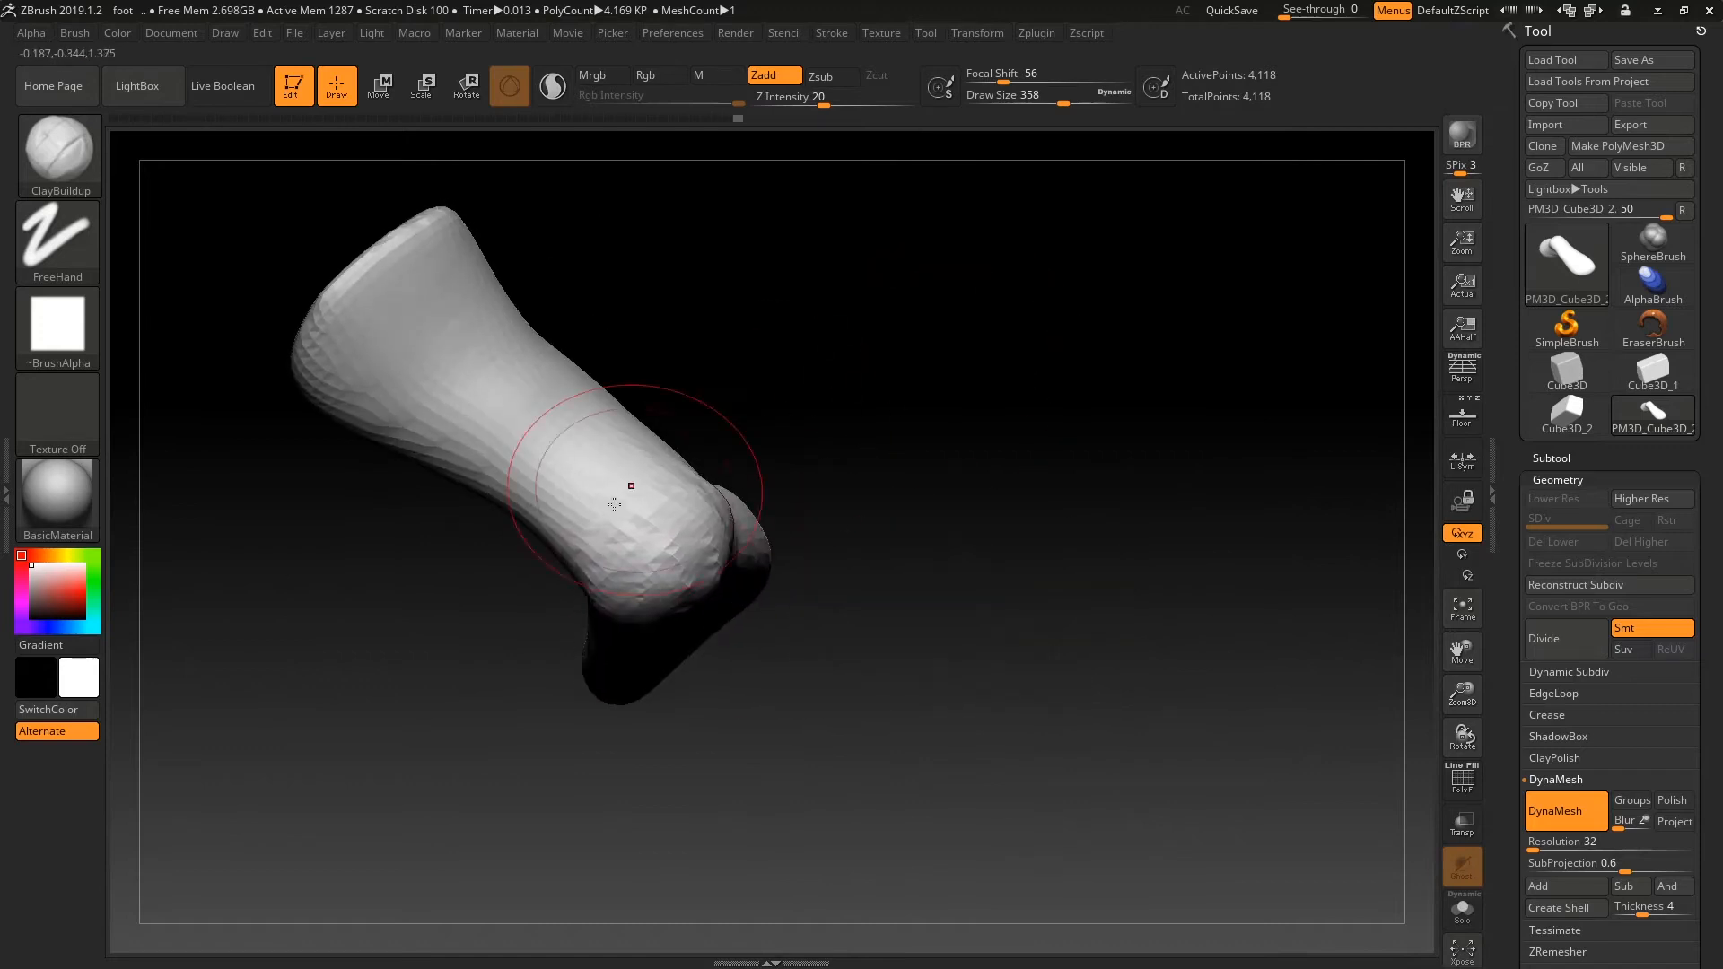
{"action": "left_click_drag", "start_coordinate": [906, 442], "coordinate": [603, 549]}
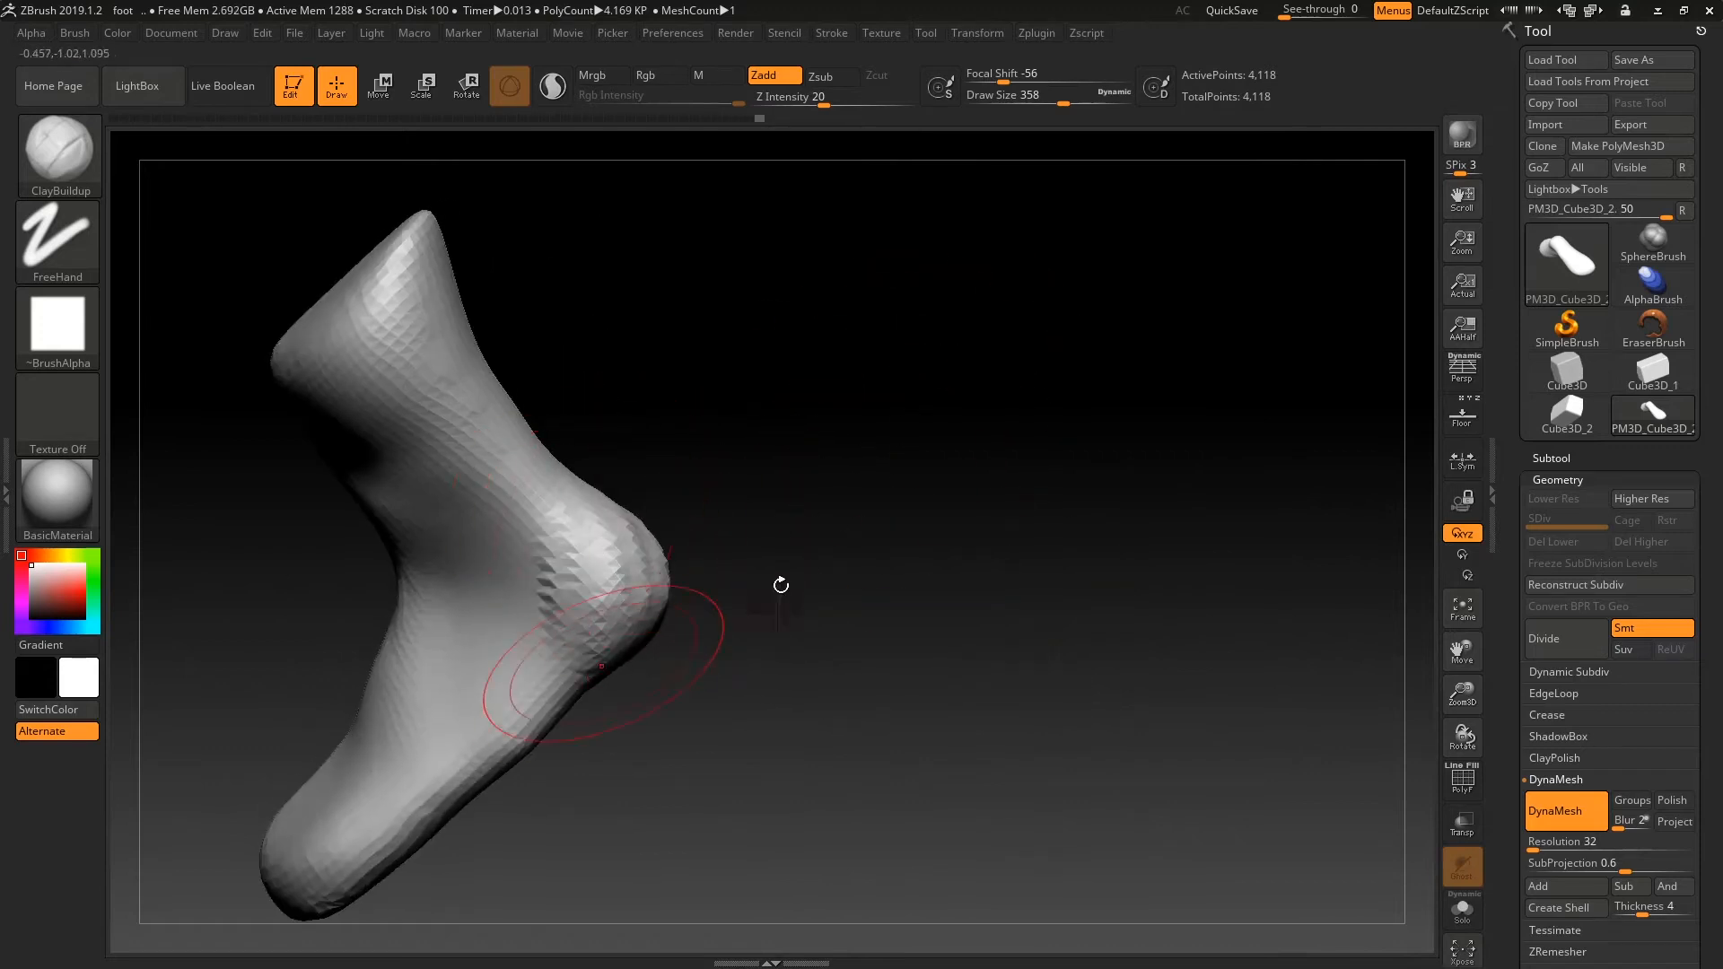
- Smooth the heel, ankle and instep surfaces and rebuild the DynaMesh of the foot
{"action": "left_click_drag", "start_coordinate": [781, 586], "coordinate": [671, 548]}
{"action": "key", "text": "shift"}
{"action": "mouse_move", "coordinate": [817, 631]}
{"action": "left_mouse_down"}
{"action": "mouse_move", "coordinate": [747, 580]}
{"action": "mouse_move", "coordinate": [908, 687]}
{"action": "mouse_move", "coordinate": [952, 684]}
{"action": "mouse_move", "coordinate": [936, 658]}
{"action": "left_mouse_up"}
{"action": "mouse_move", "coordinate": [929, 494]}
{"action": "left_mouse_down"}
{"action": "mouse_move", "coordinate": [993, 569]}
{"action": "mouse_move", "coordinate": [993, 469]}
{"action": "mouse_move", "coordinate": [987, 593]}
{"action": "mouse_move", "coordinate": [912, 584]}
{"action": "mouse_move", "coordinate": [985, 617]}
{"action": "mouse_move", "coordinate": [961, 639]}
{"action": "left_mouse_up"}
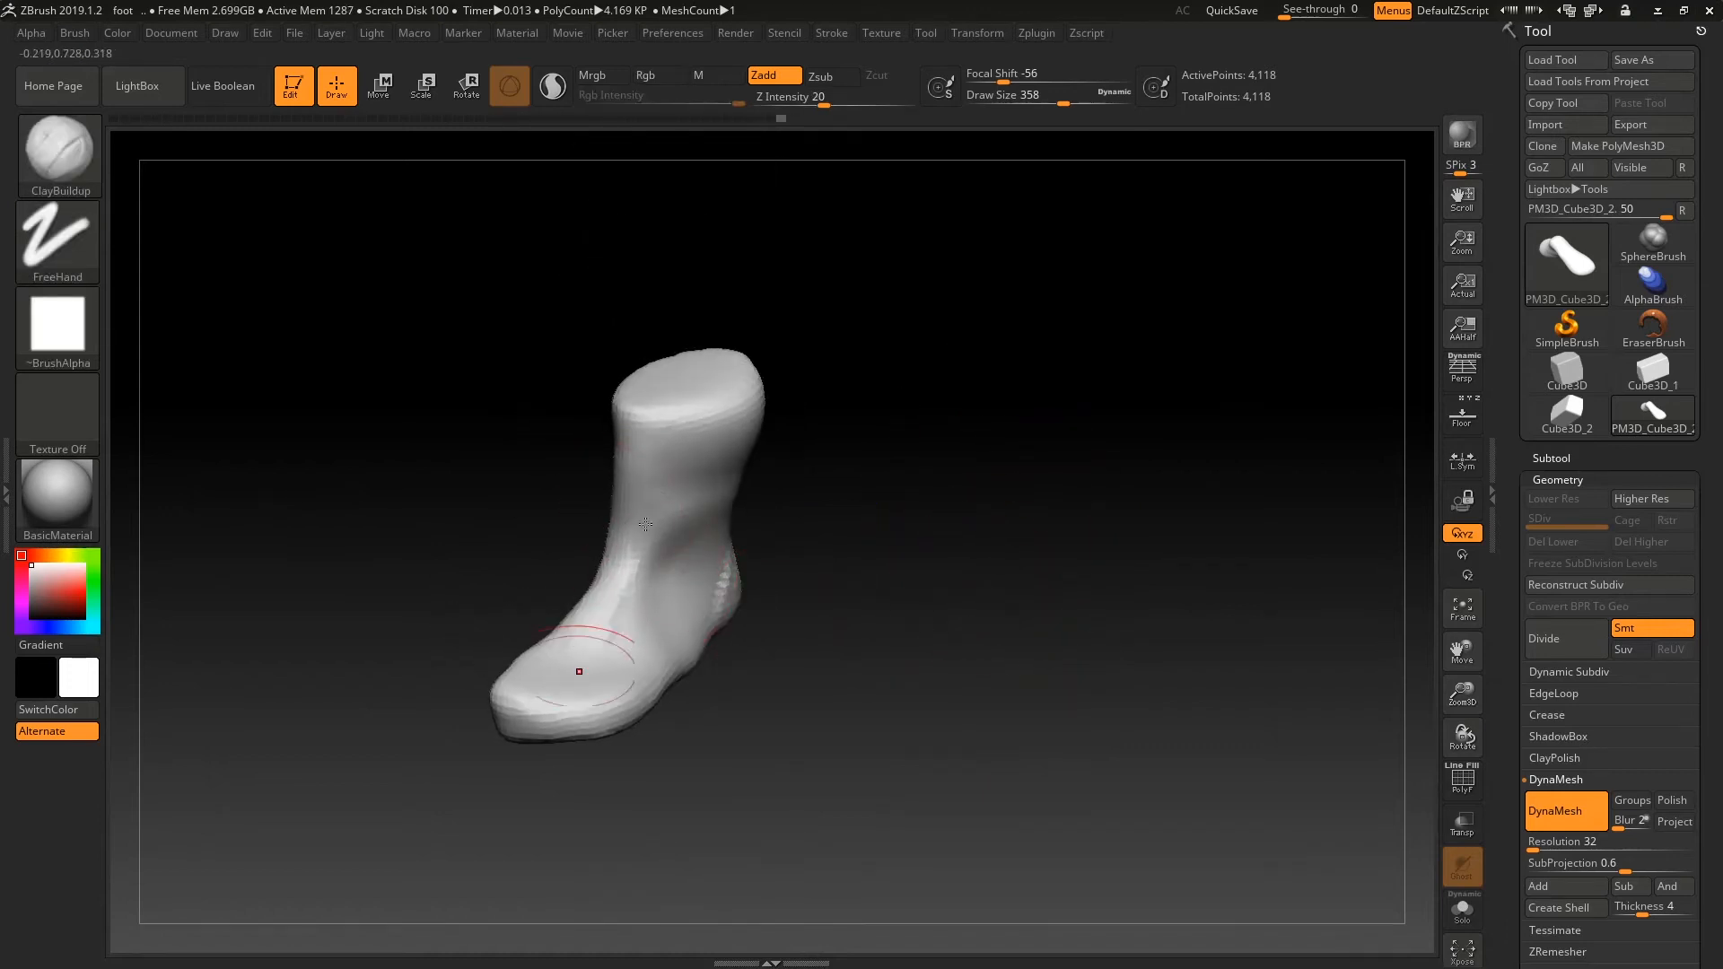
{"action": "left_click_drag", "start_coordinate": [709, 621], "coordinate": [676, 542], "text": "shift"}
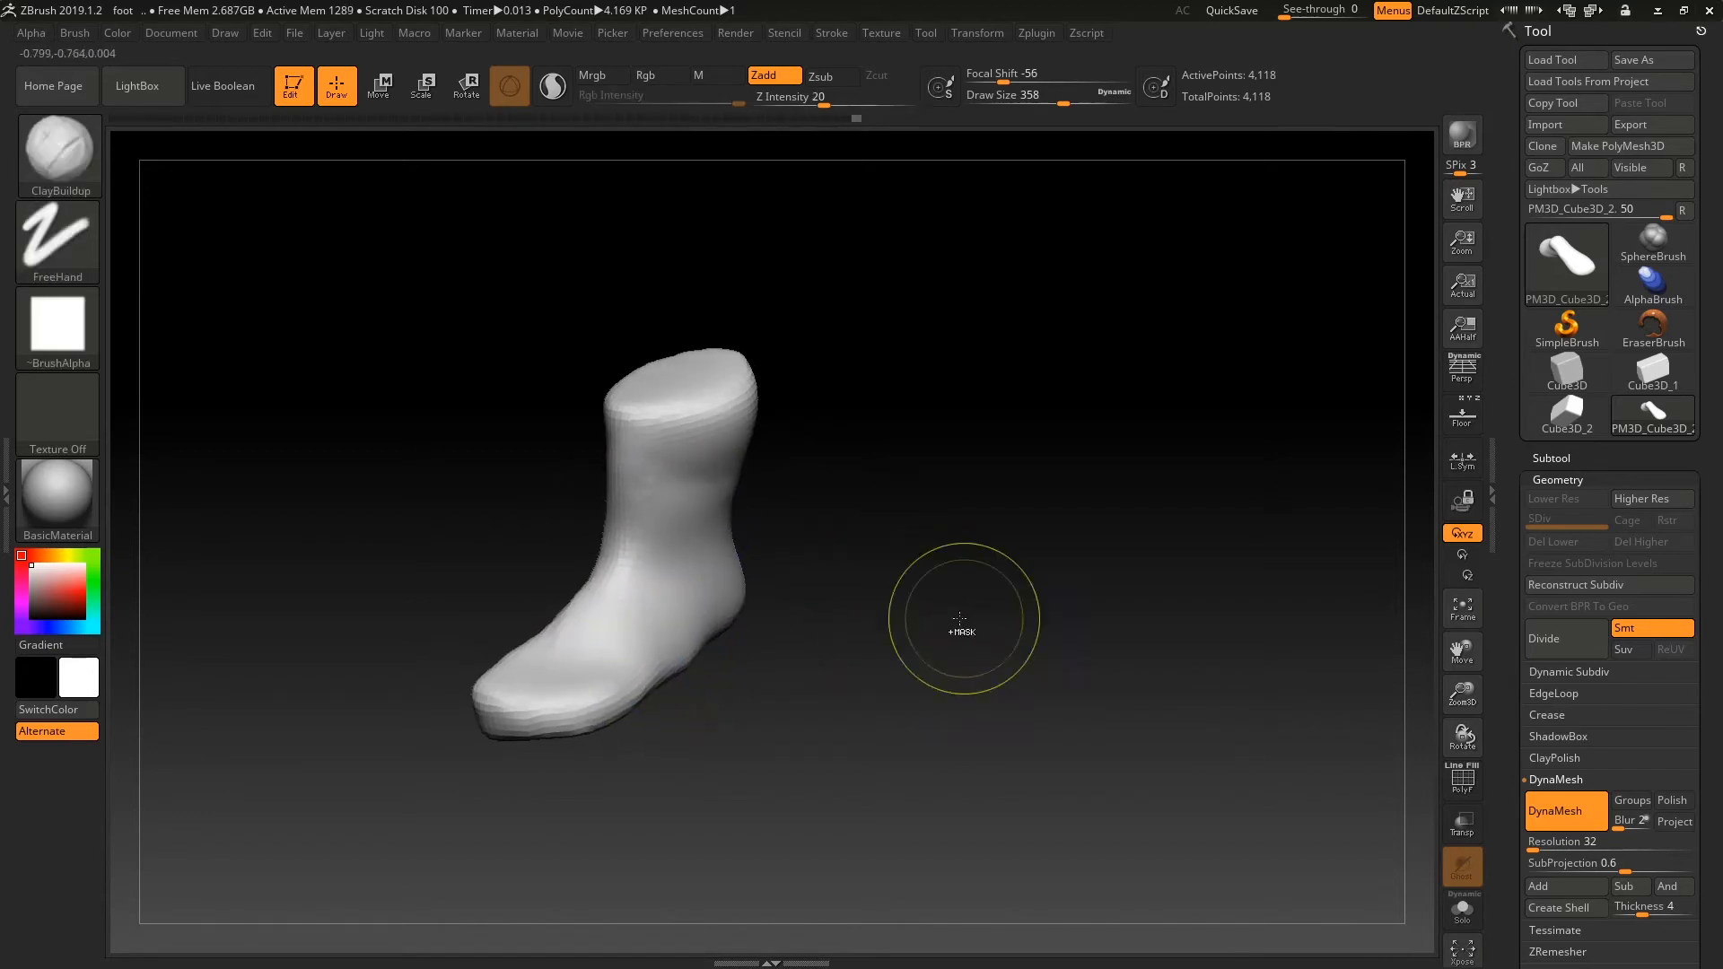
{"action": "mouse_move", "coordinate": [896, 677]}
{"action": "left_mouse_down"}
{"action": "mouse_move", "coordinate": [1033, 583]}
{"action": "mouse_move", "coordinate": [1000, 620]}
{"action": "mouse_move", "coordinate": [920, 629]}
{"action": "left_mouse_up"}
- Remesh the whole foot with ZRemesher at a target polygon count of 1
{"action": "left_click", "coordinate": [1569, 777]}
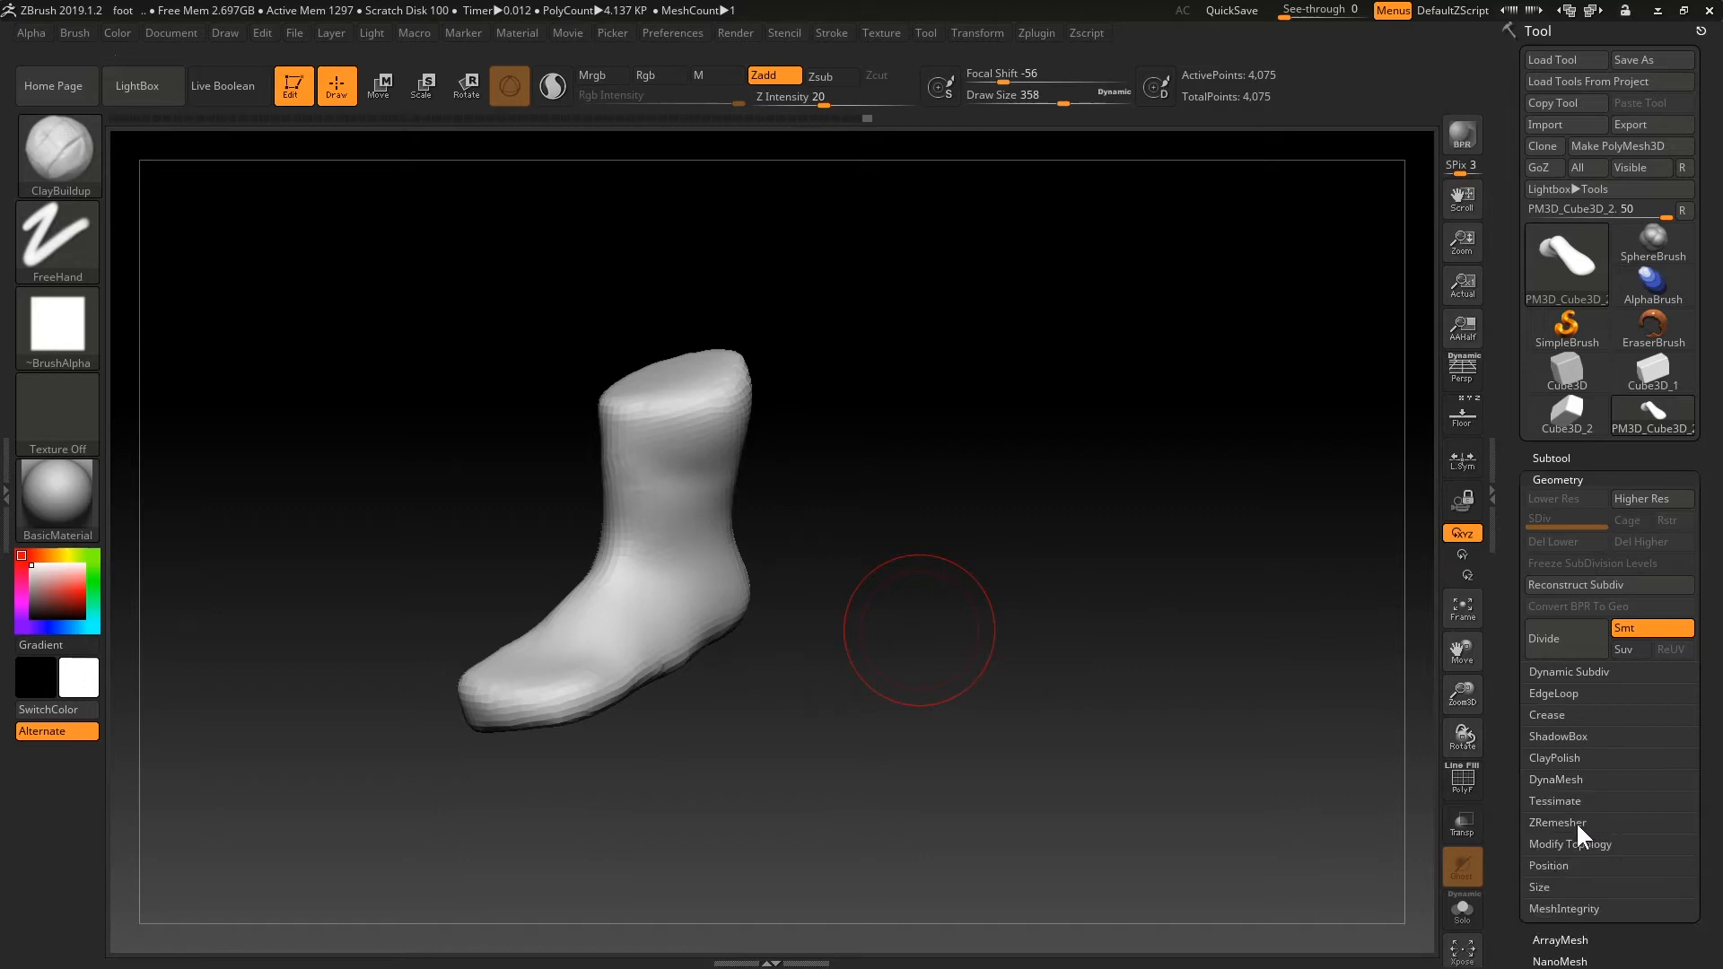
{"action": "left_click", "coordinate": [1576, 821]}
{"action": "left_click", "coordinate": [1553, 950]}
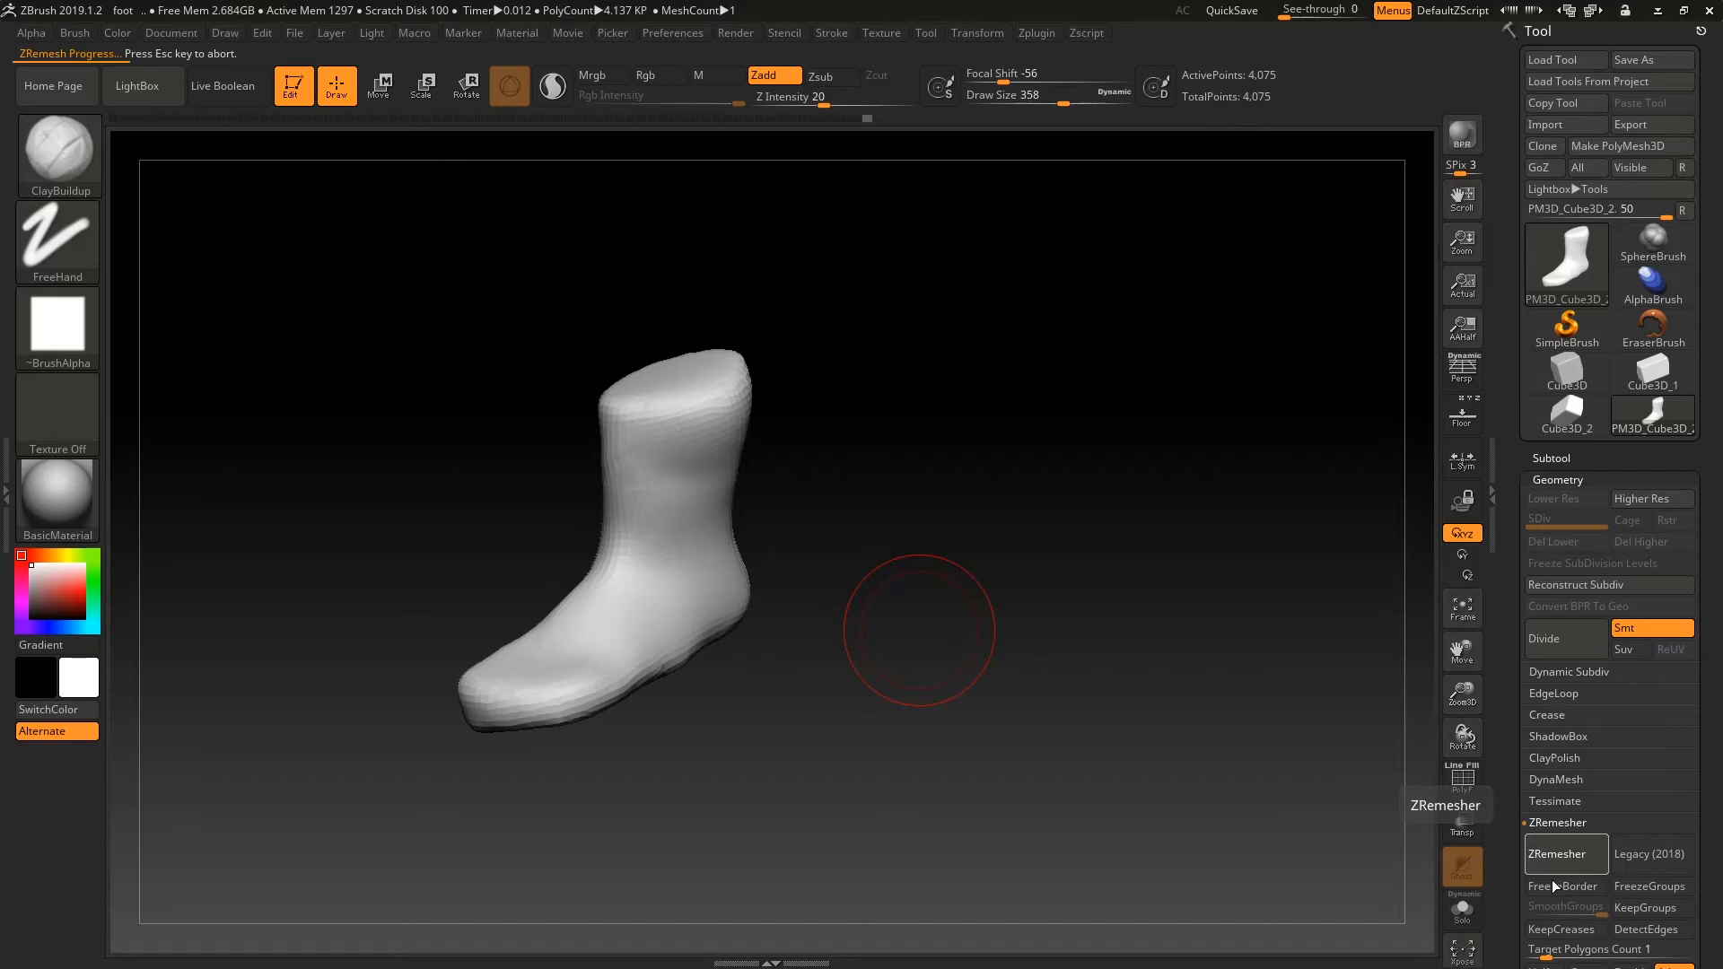
- Check the remeshed foot from several sides and apply ClayPolish to the whole mesh
{"action": "left_click_drag", "start_coordinate": [932, 650], "coordinate": [1001, 711]}
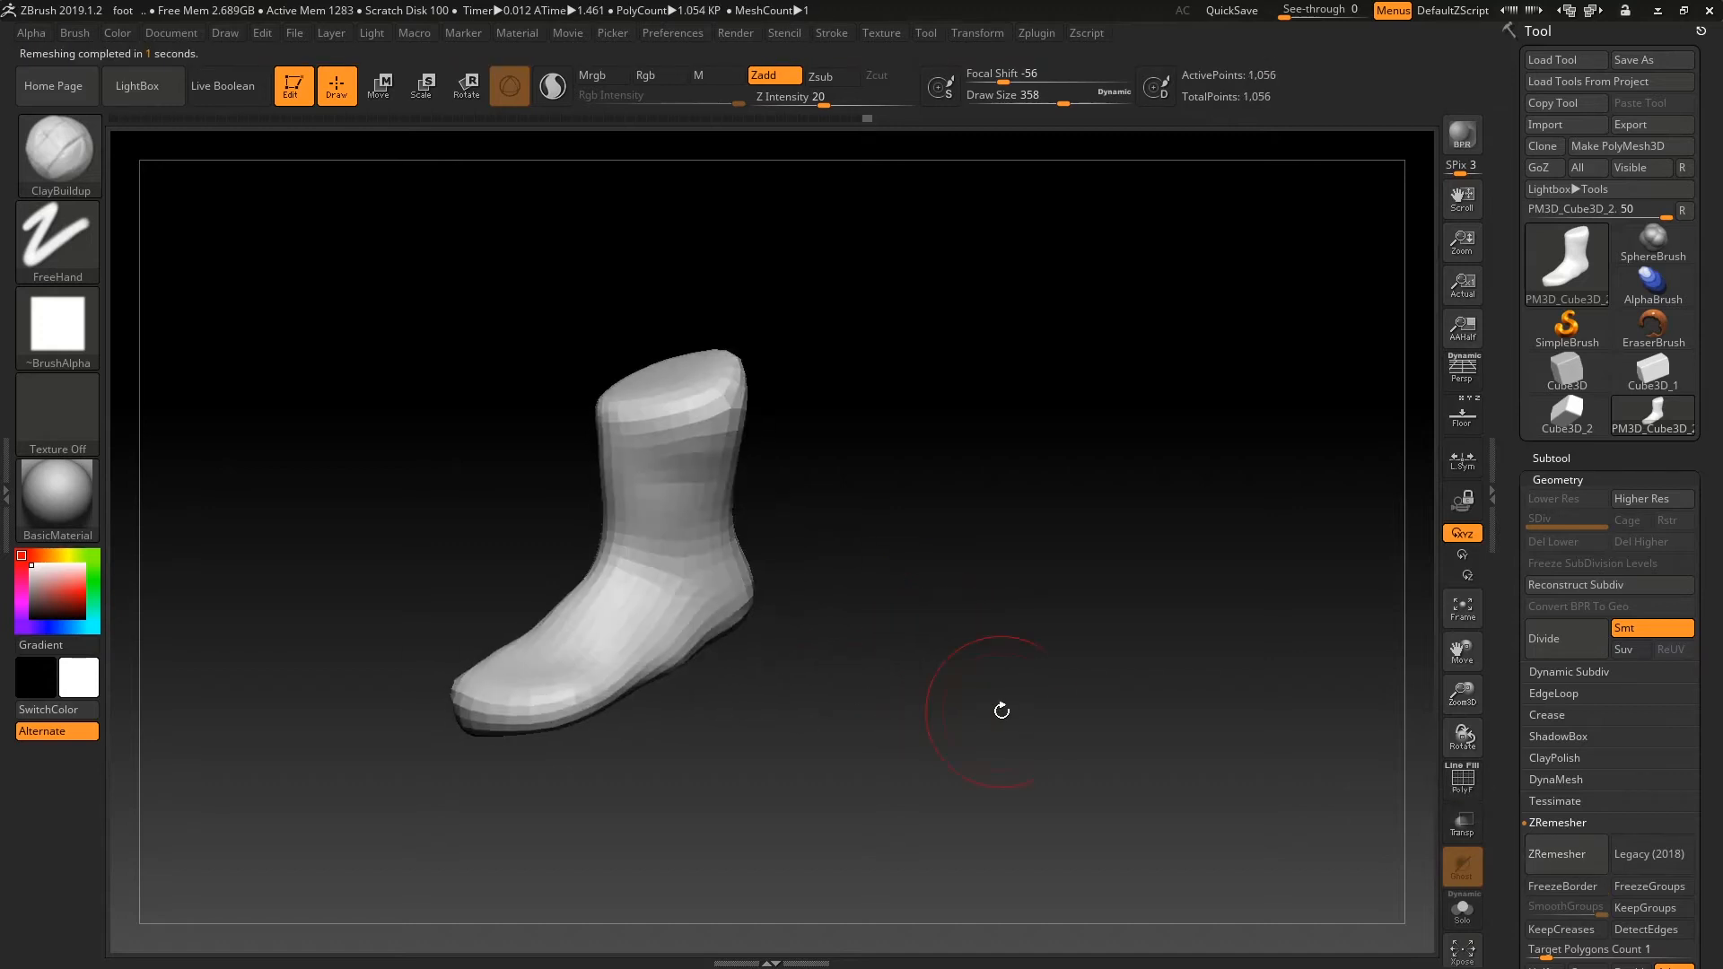
{"action": "left_click", "coordinate": [1560, 824]}
{"action": "left_click_drag", "start_coordinate": [1135, 766], "coordinate": [1083, 605]}
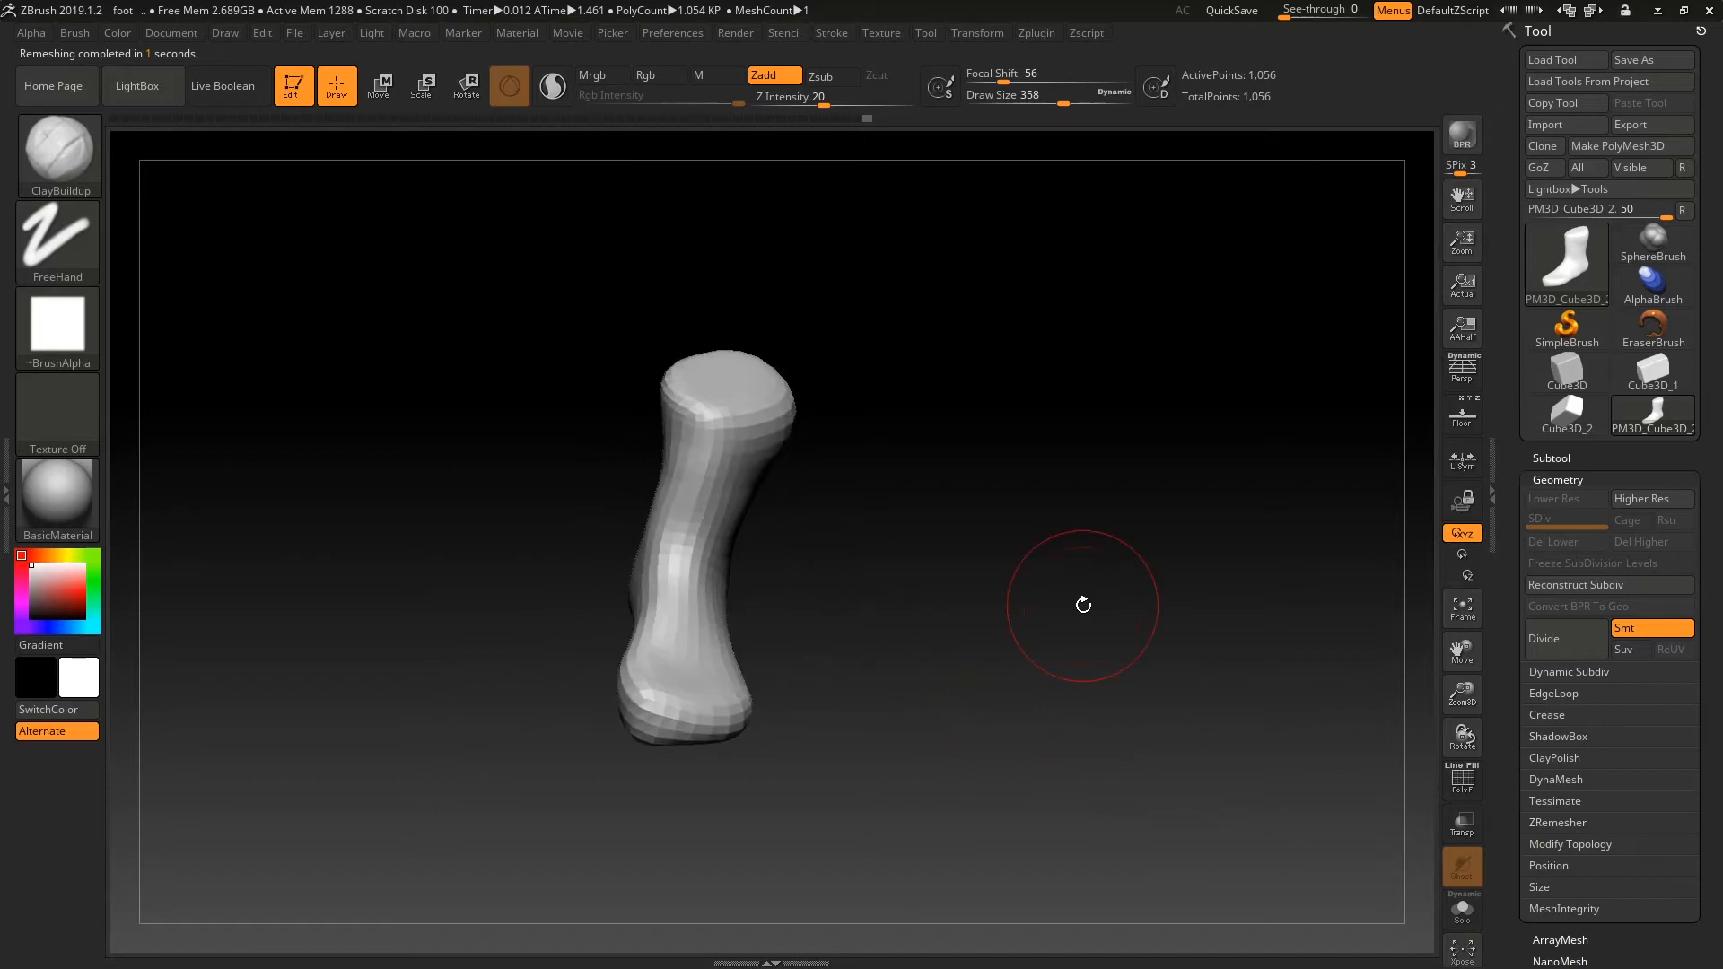
{"action": "left_click", "coordinate": [1562, 759]}
{"action": "left_click_drag", "start_coordinate": [1057, 703], "coordinate": [1018, 688]}
{"action": "key", "text": "ctrl+shift+z"}
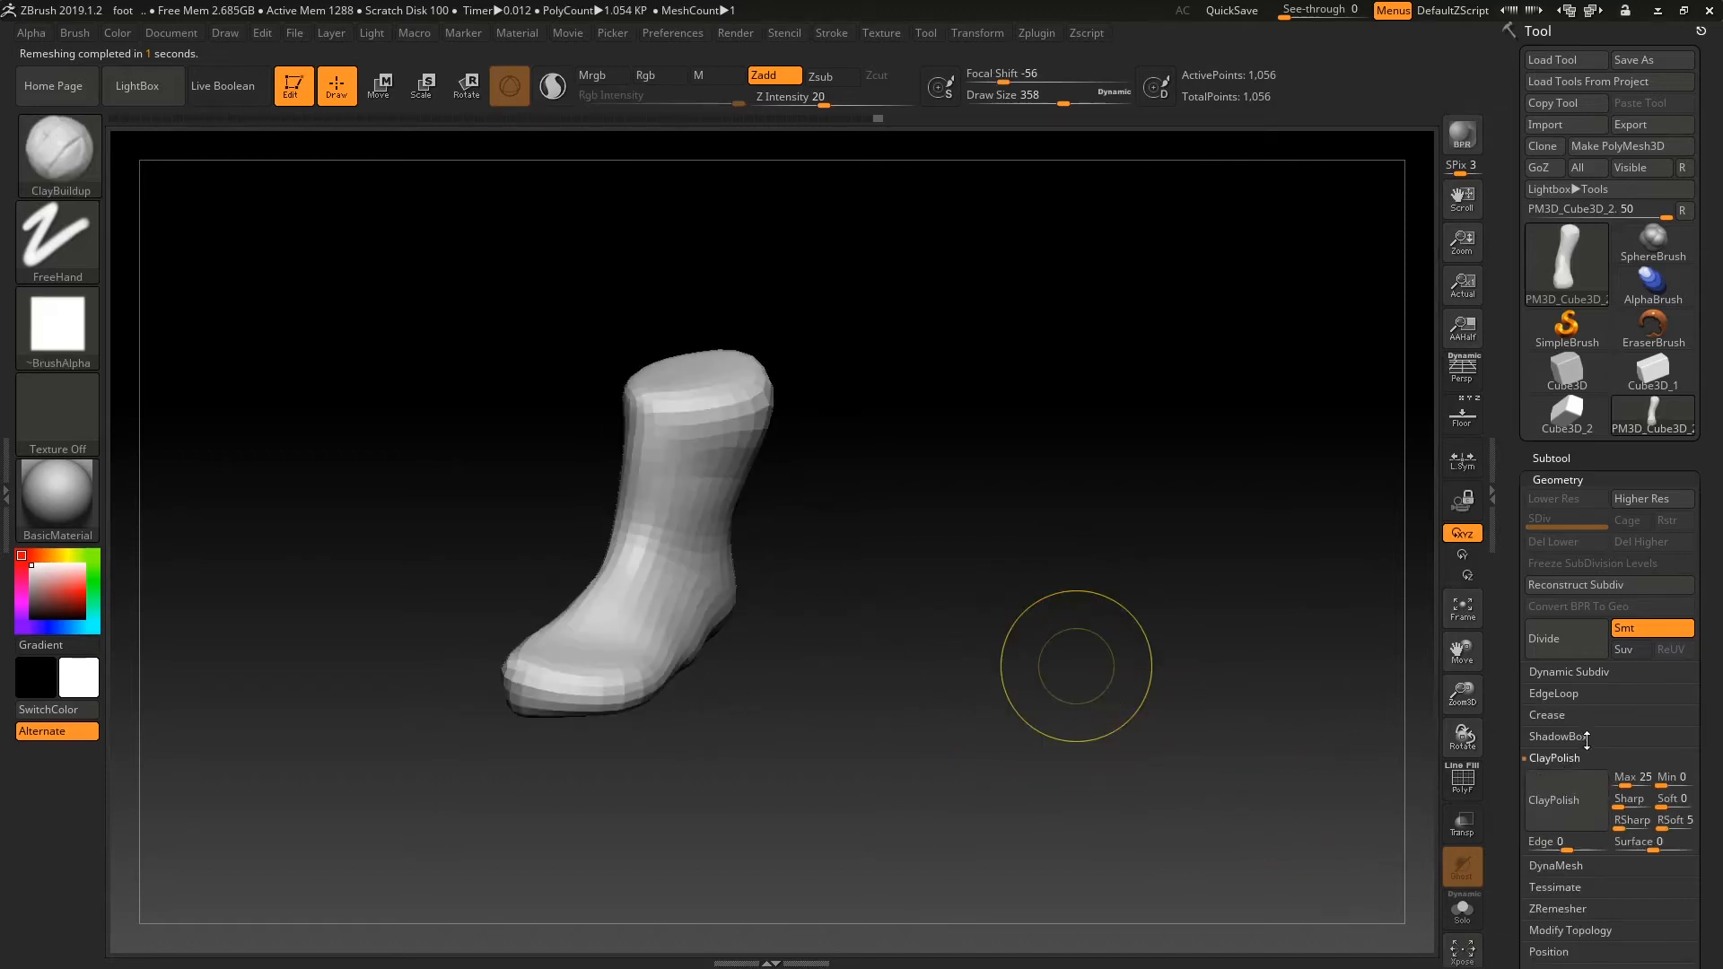
{"action": "left_click", "coordinate": [1568, 799]}
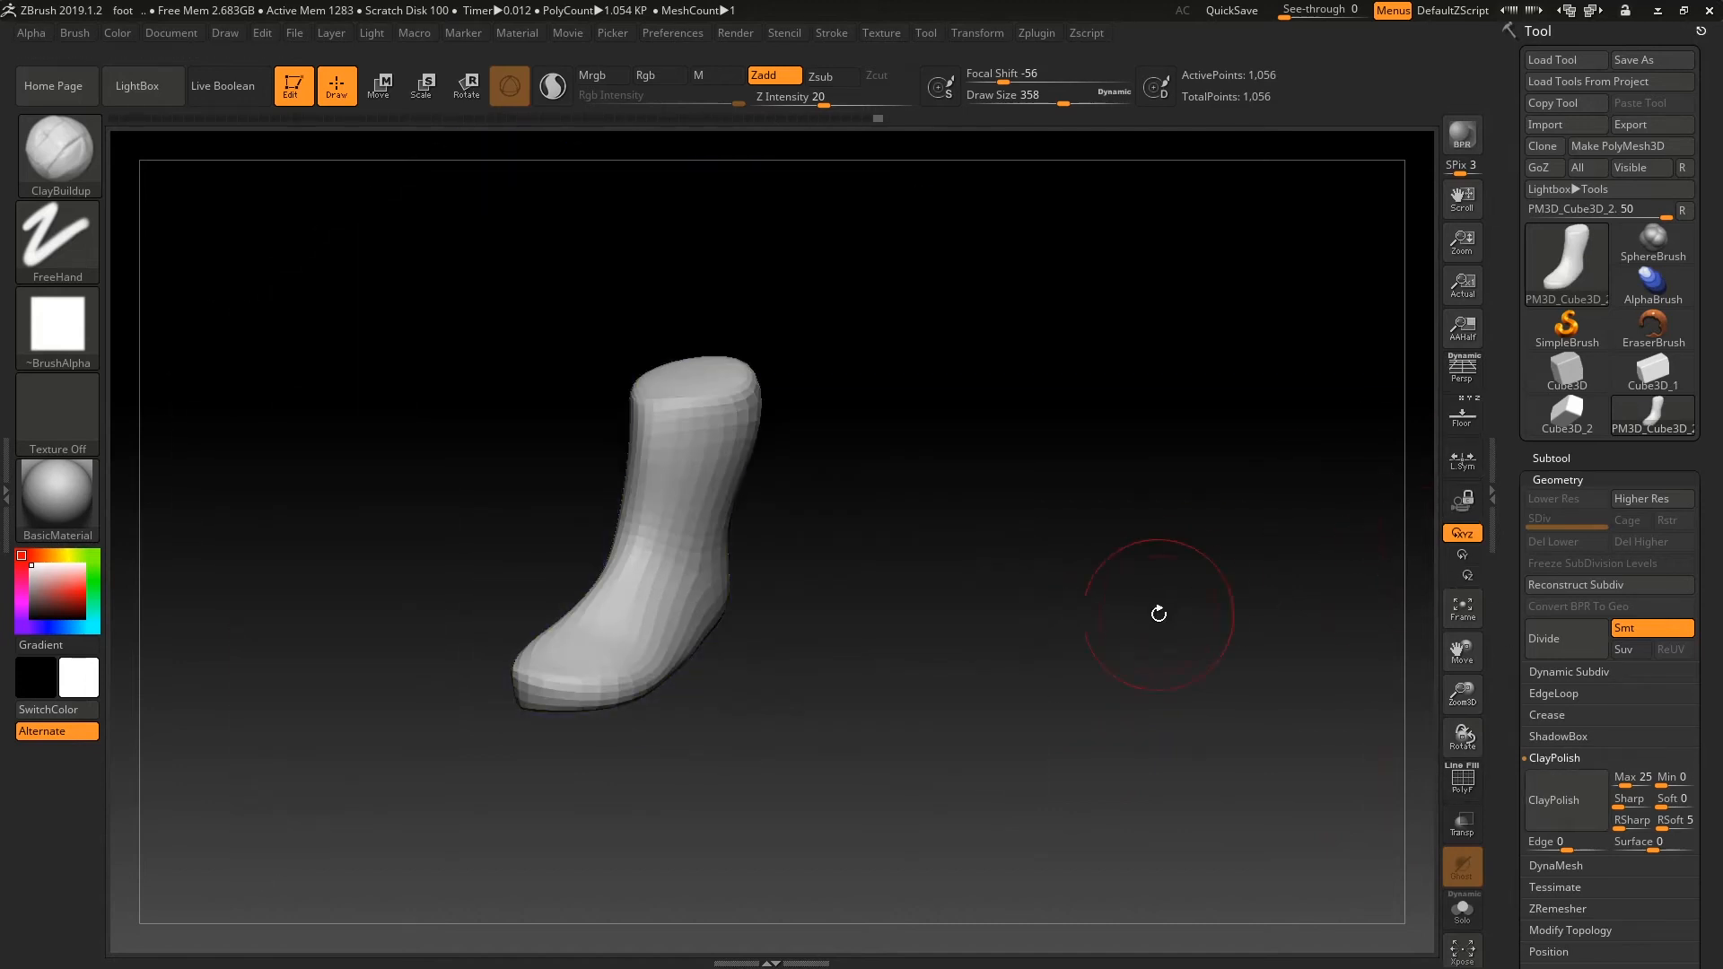
- Show the reference grid and scale the foot up slightly to match the outline in the top-view photo
{"action": "left_click", "coordinate": [1463, 415]}
{"action": "left_click_drag", "start_coordinate": [1215, 616], "coordinate": [1226, 727], "text": "shift"}
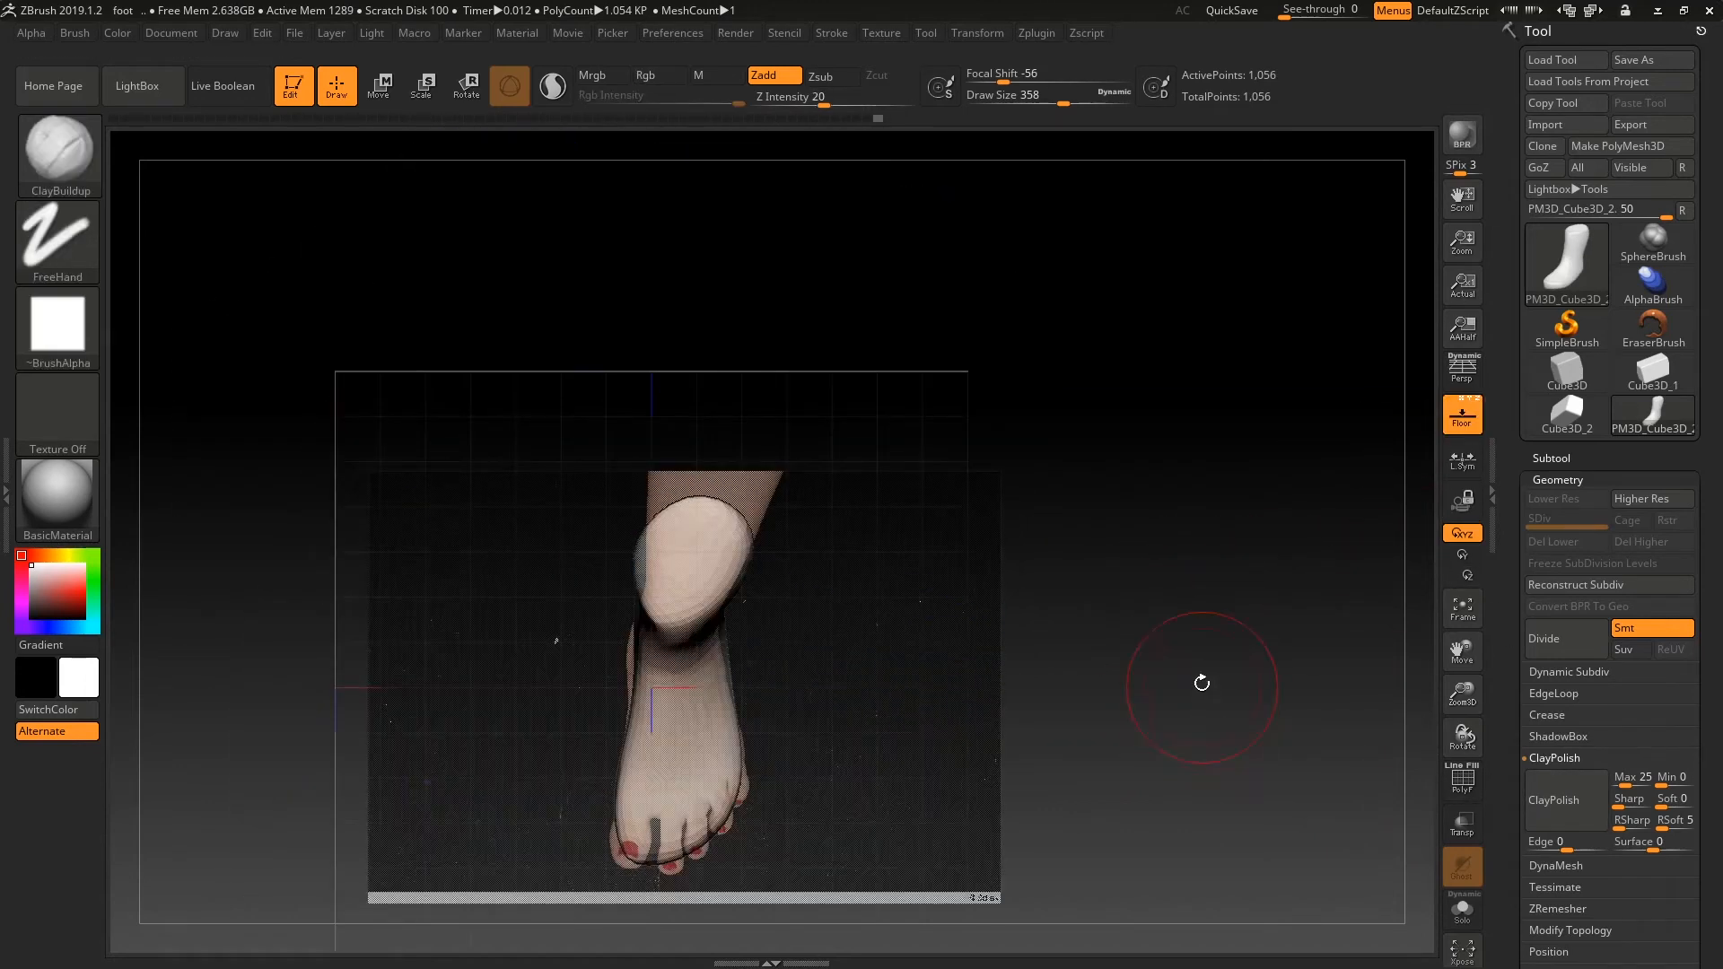
{"action": "right_click_drag", "start_coordinate": [1201, 683], "coordinate": [1211, 712], "text": "ctrl"}
{"action": "left_click_drag", "start_coordinate": [1046, 650], "coordinate": [1100, 486], "text": "alt"}
{"action": "left_click", "coordinate": [428, 95]}
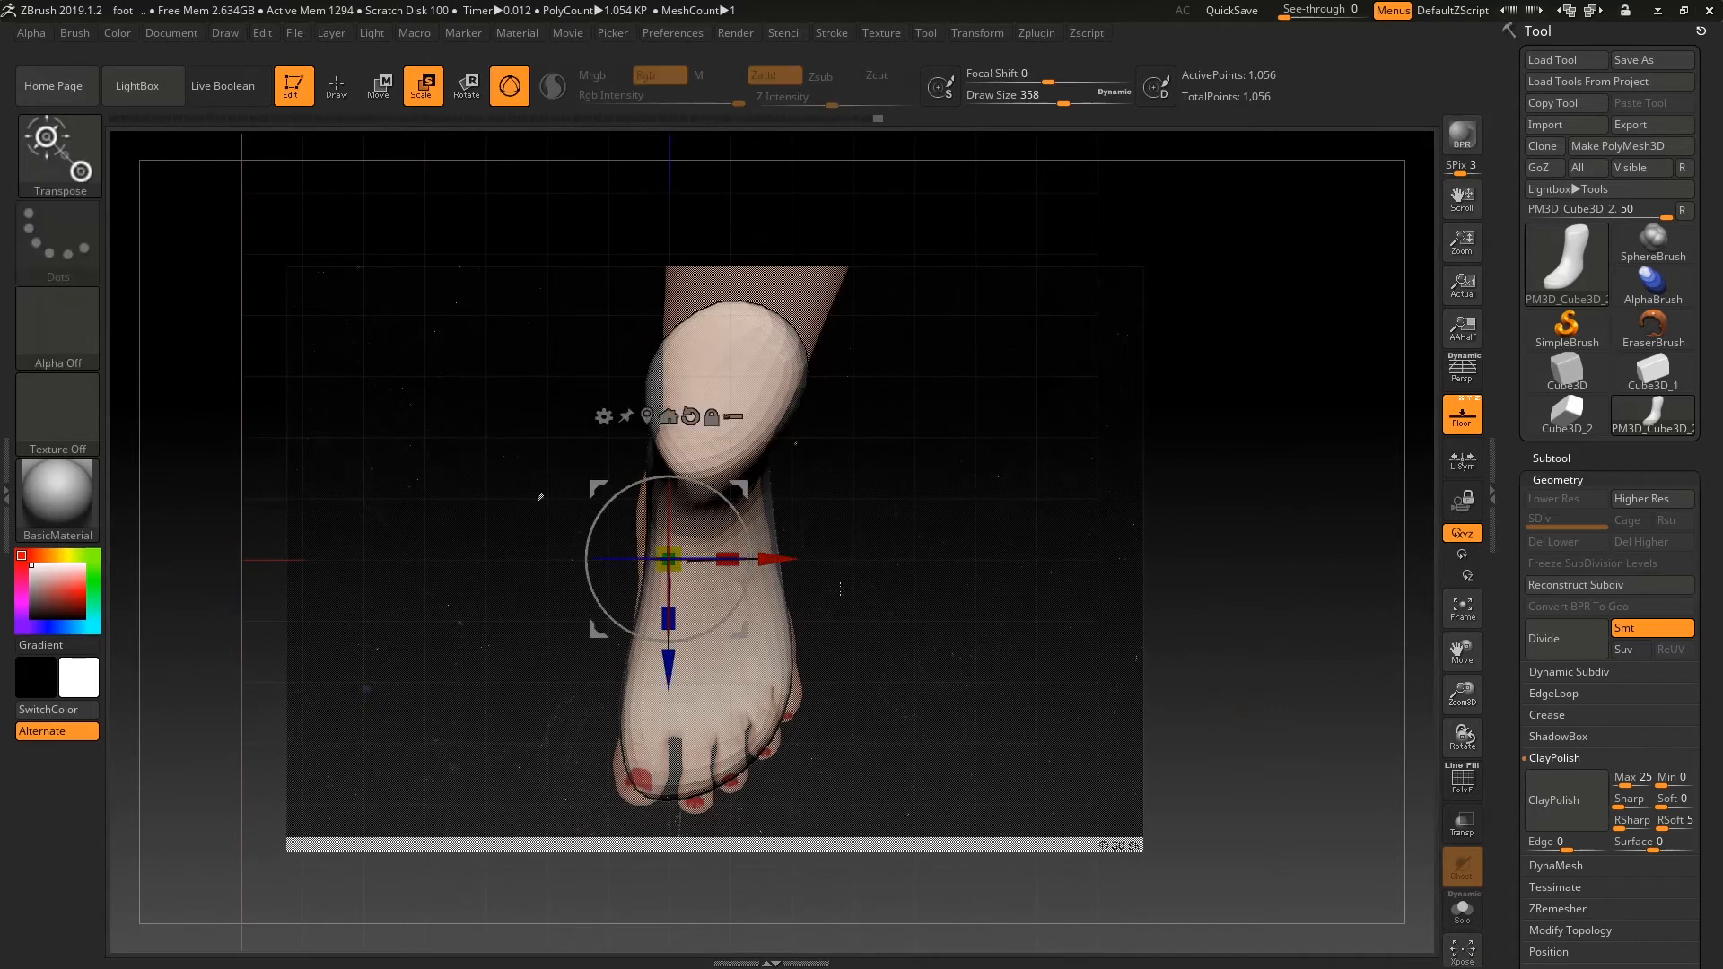
{"action": "left_click_drag", "start_coordinate": [683, 555], "coordinate": [697, 545]}
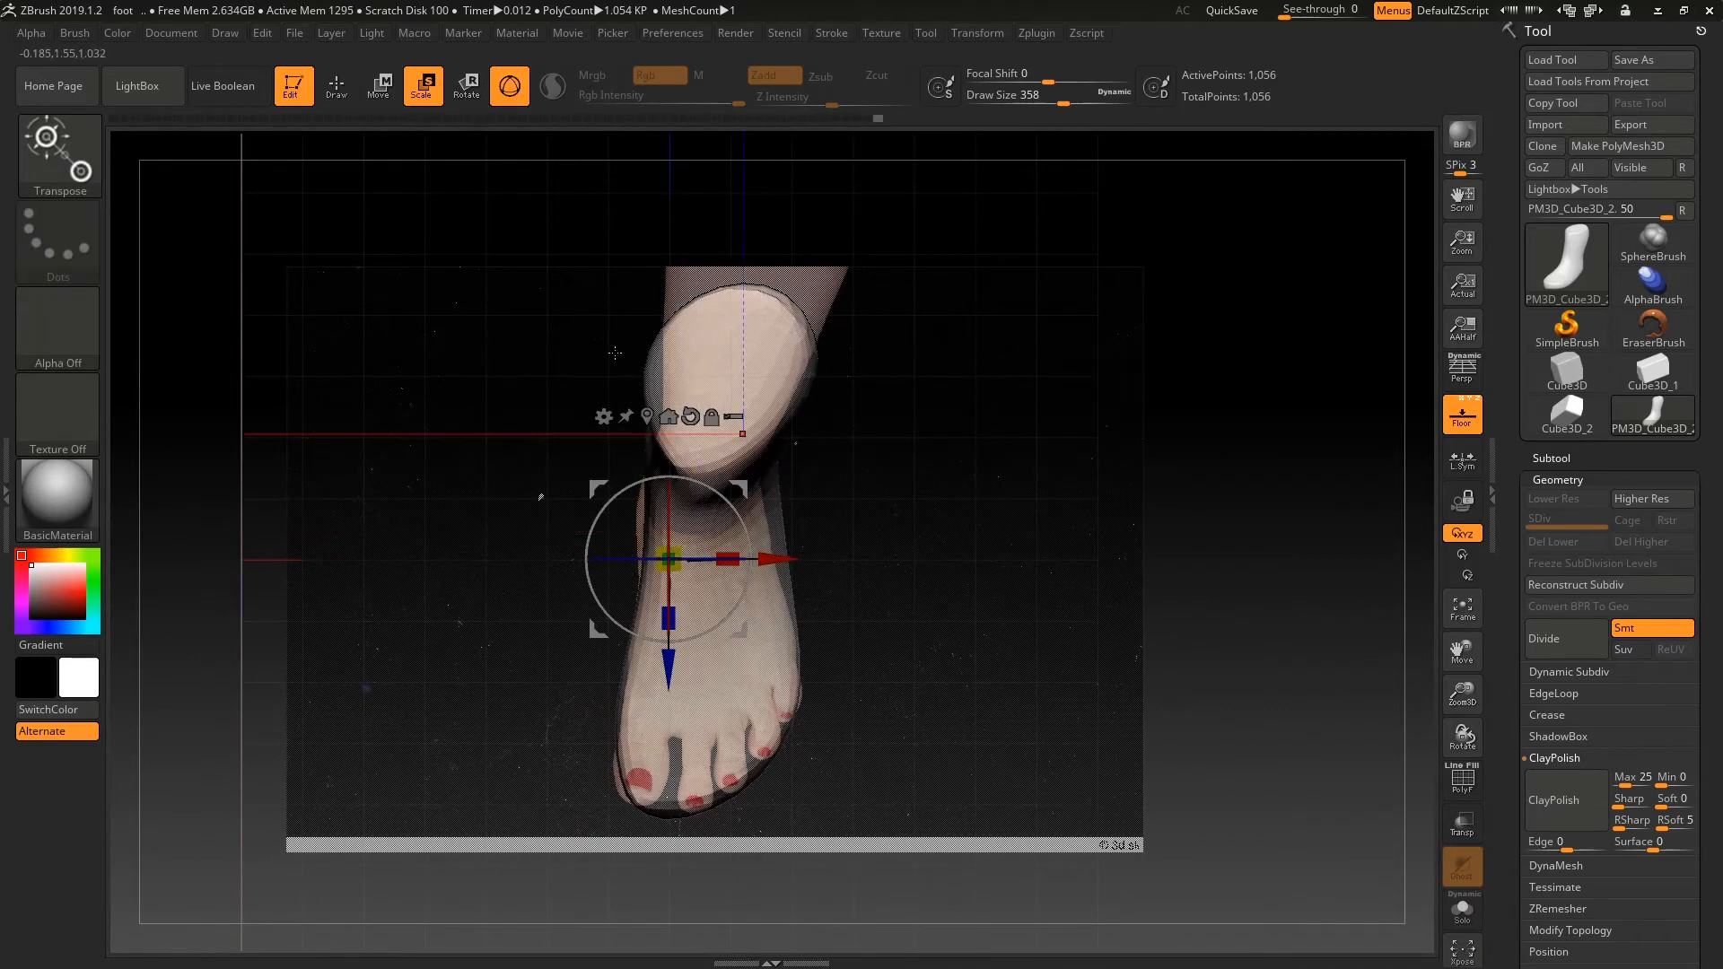
{"action": "key", "text": "q"}
- Set up the Move brush with a draw size of 753 against the side-view photo
{"action": "mouse_move", "coordinate": [577, 538]}
{"action": "left_mouse_down", "text": "shift"}
{"action": "mouse_move", "coordinate": [1116, 289]}
{"action": "mouse_move", "coordinate": [1235, 562]}
{"action": "left_mouse_up", "text": "shift"}
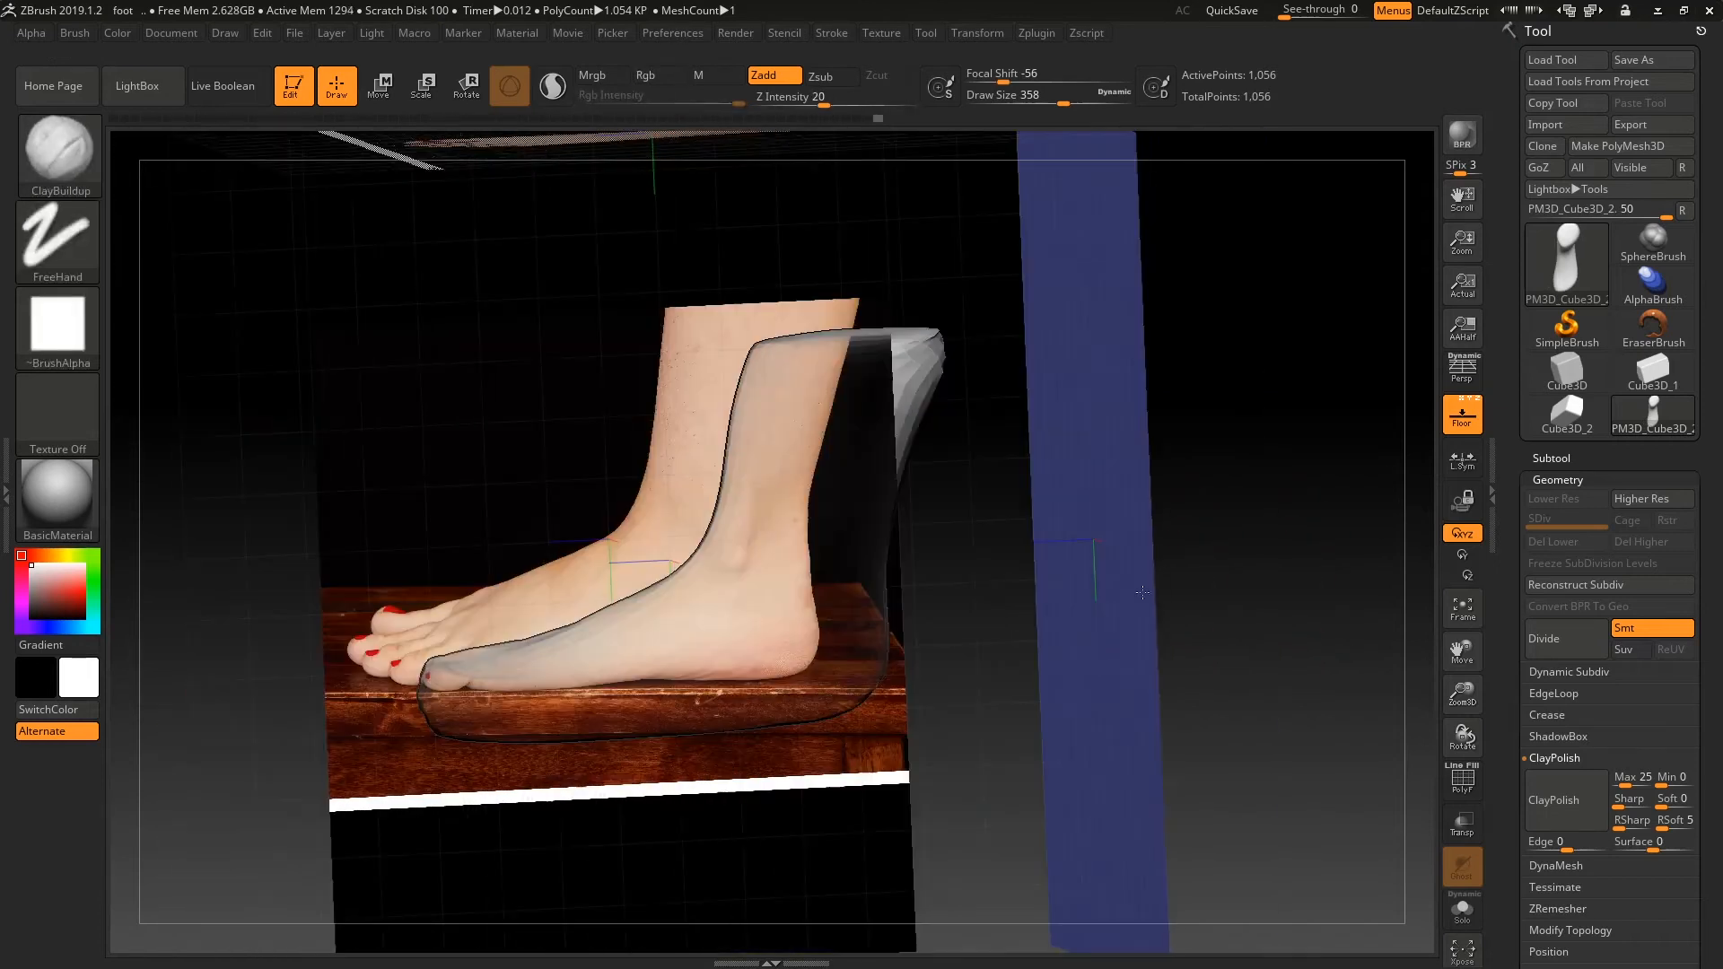
{"action": "left_click_drag", "start_coordinate": [1113, 620], "coordinate": [1138, 604], "text": "shift"}
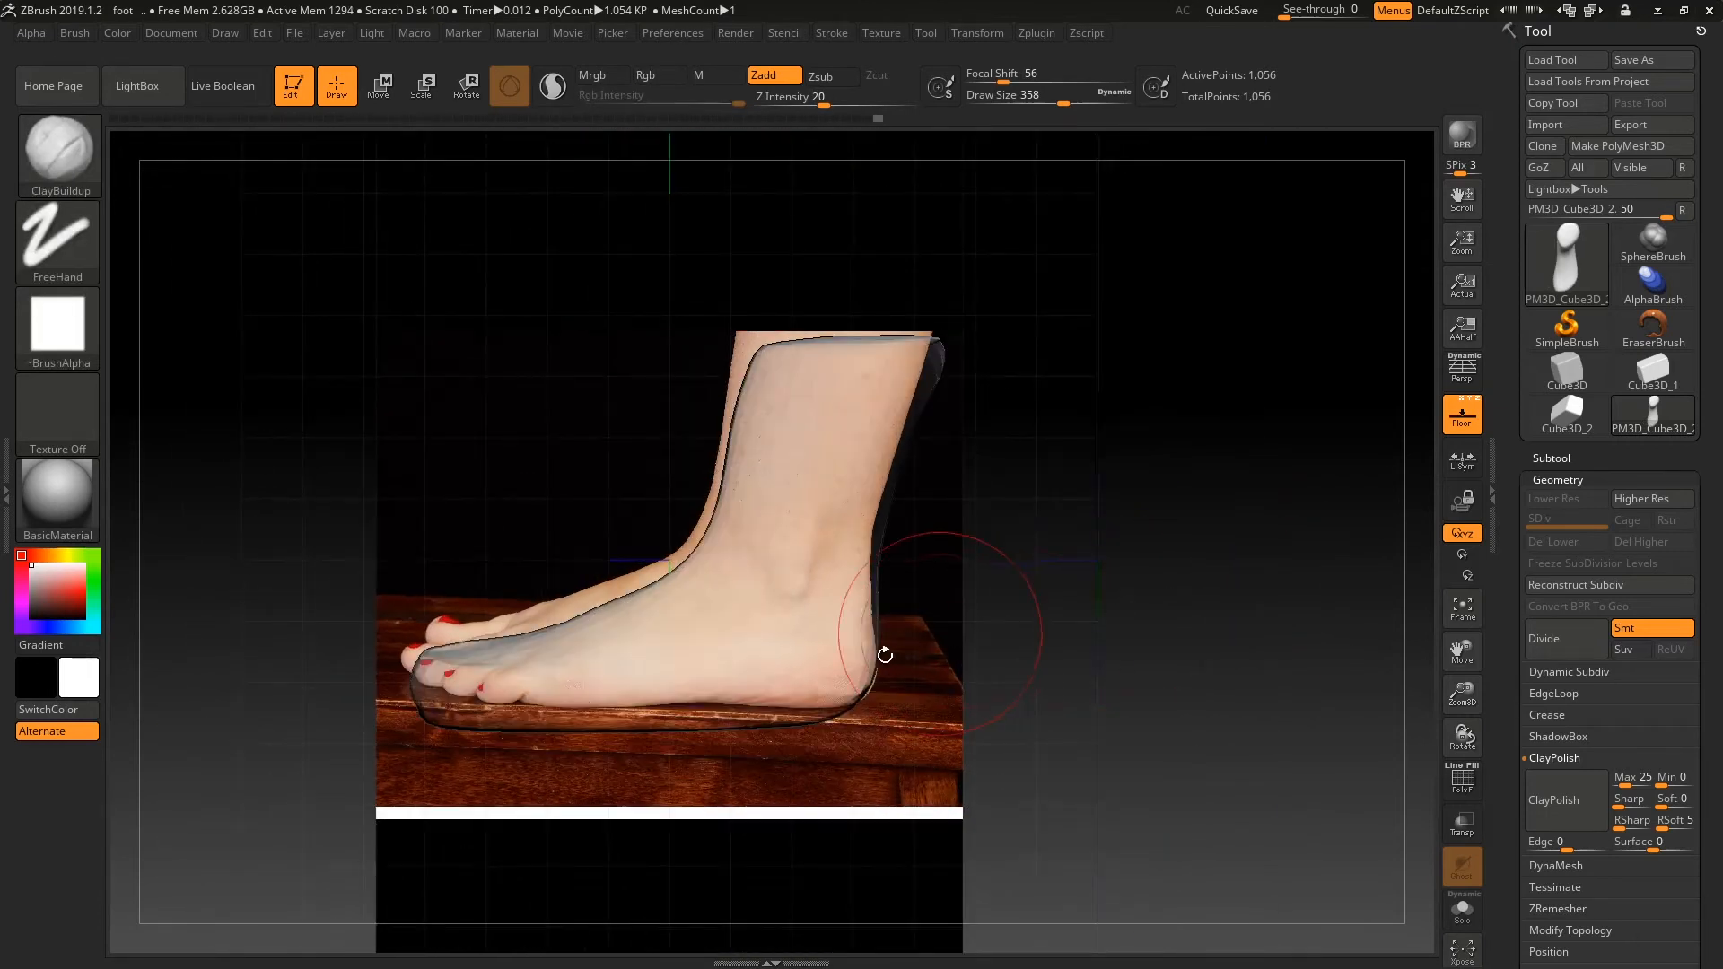
{"action": "key", "text": "b"}
{"action": "key", "text": "m"}
{"action": "key", "text": "v"}
{"action": "key", "text": "space"}
{"action": "left_click_drag", "start_coordinate": [950, 592], "coordinate": [1000, 592]}
- Try raising the toes and sole to the side photo's outline, then undo back to the polished foot
{"action": "mouse_move", "coordinate": [492, 715]}
{"action": "left_mouse_down"}
{"action": "mouse_move", "coordinate": [489, 659]}
{"action": "mouse_move", "coordinate": [425, 664]}
{"action": "left_mouse_up"}
{"action": "left_click_drag", "start_coordinate": [603, 714], "coordinate": [612, 686]}
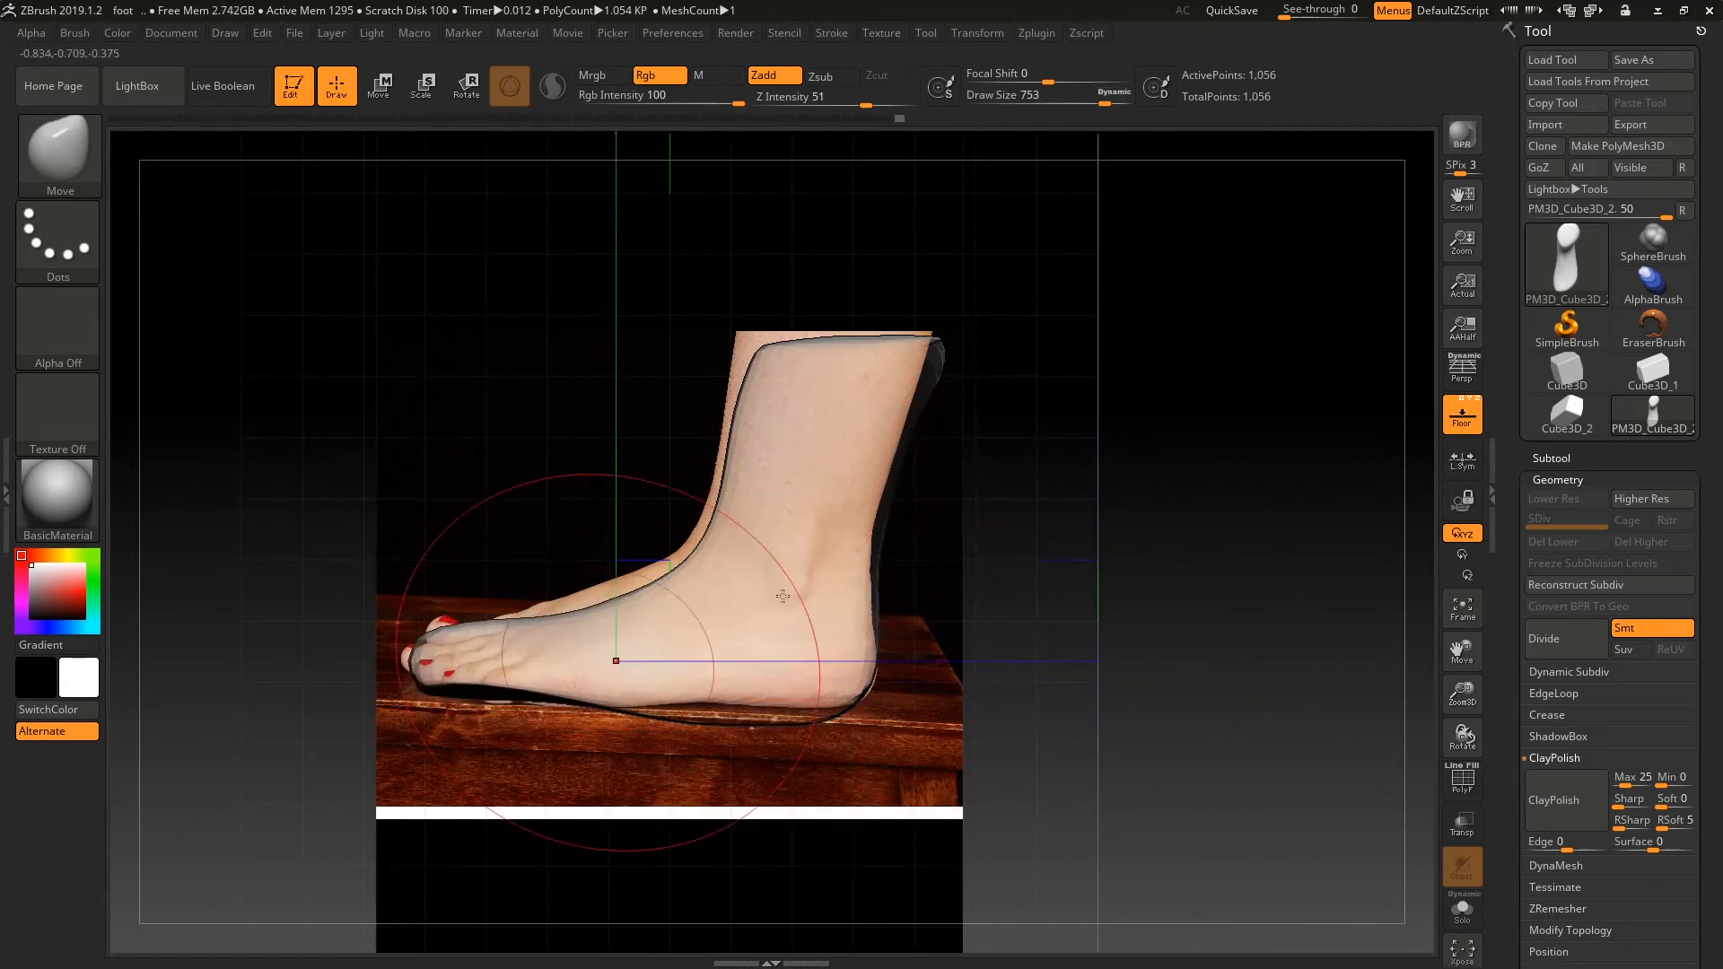
{"action": "key", "text": "ctrl+d"}
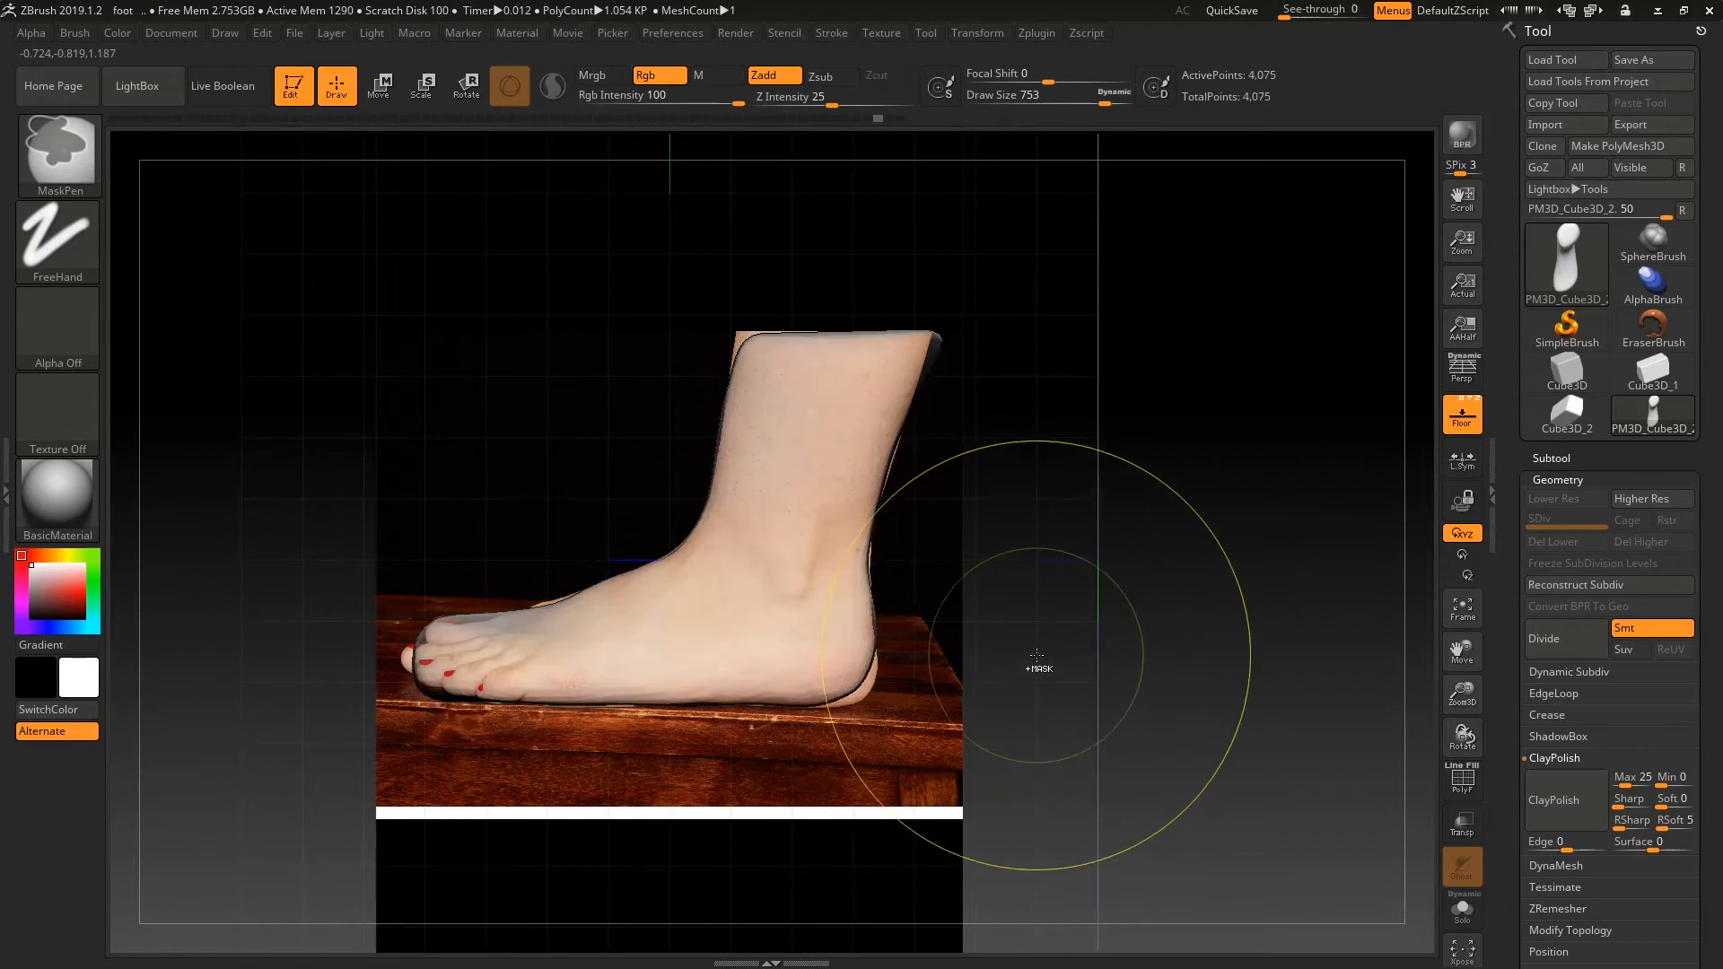
{"action": "key", "text": "ctrl+z"}
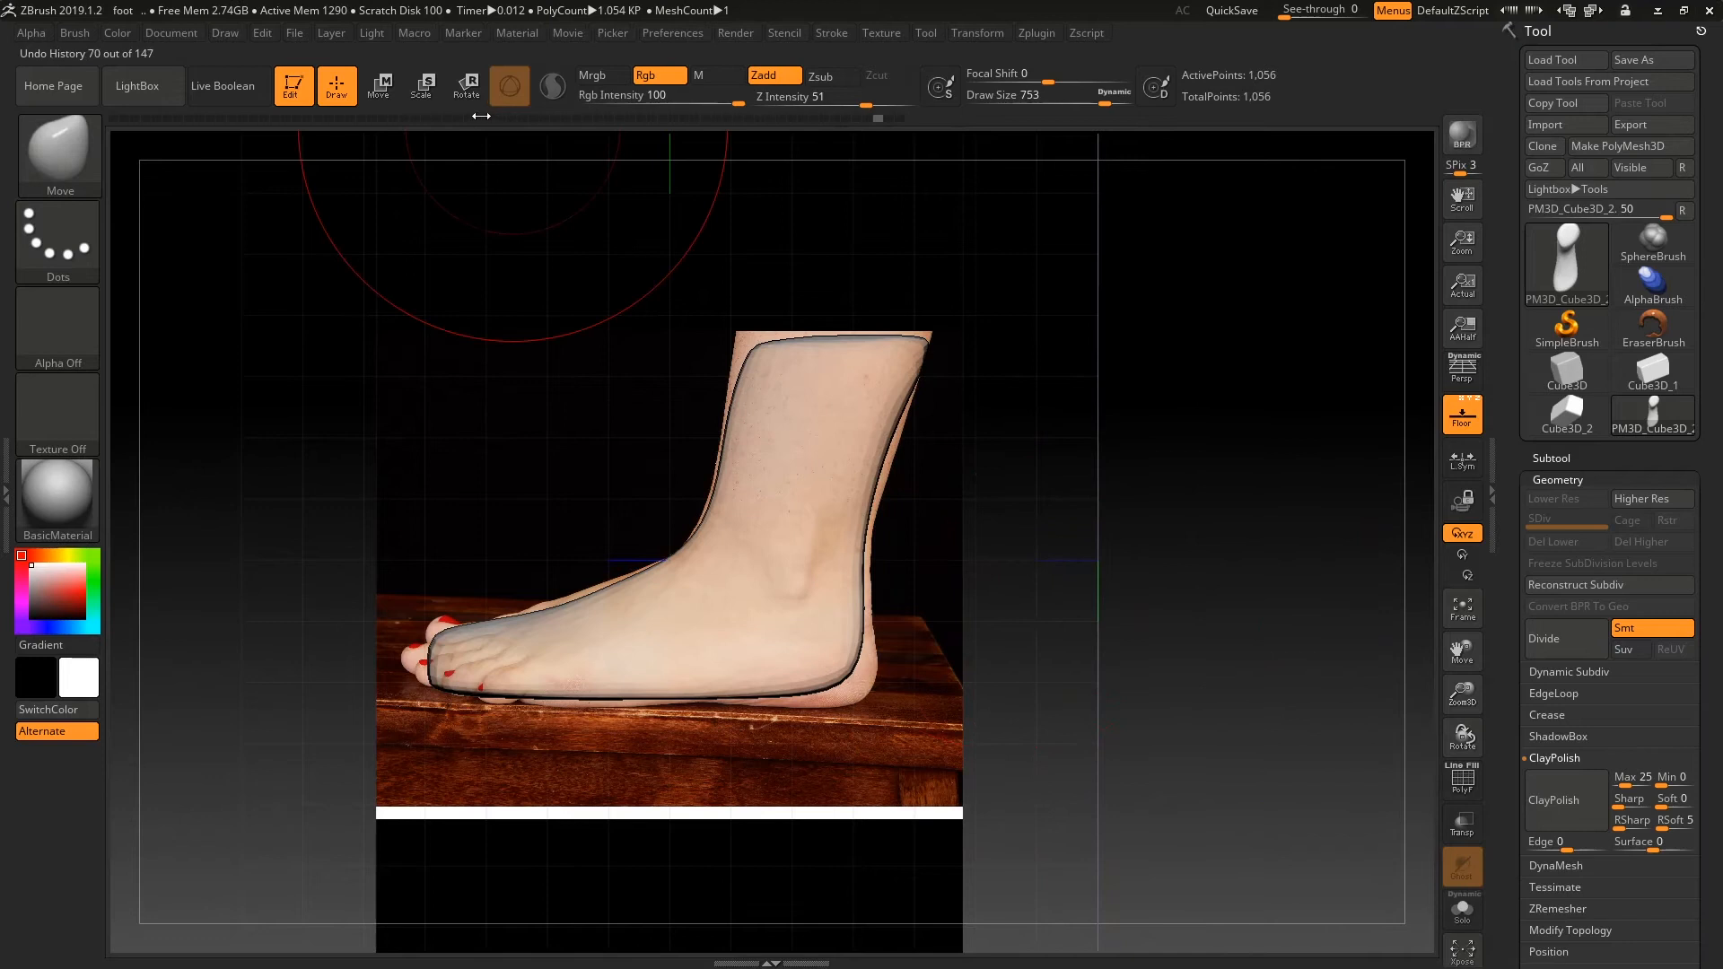
- Pull the heel and the back of the lower leg outward to match the side photo's outline
{"action": "left_click_drag", "start_coordinate": [827, 665], "coordinate": [875, 699]}
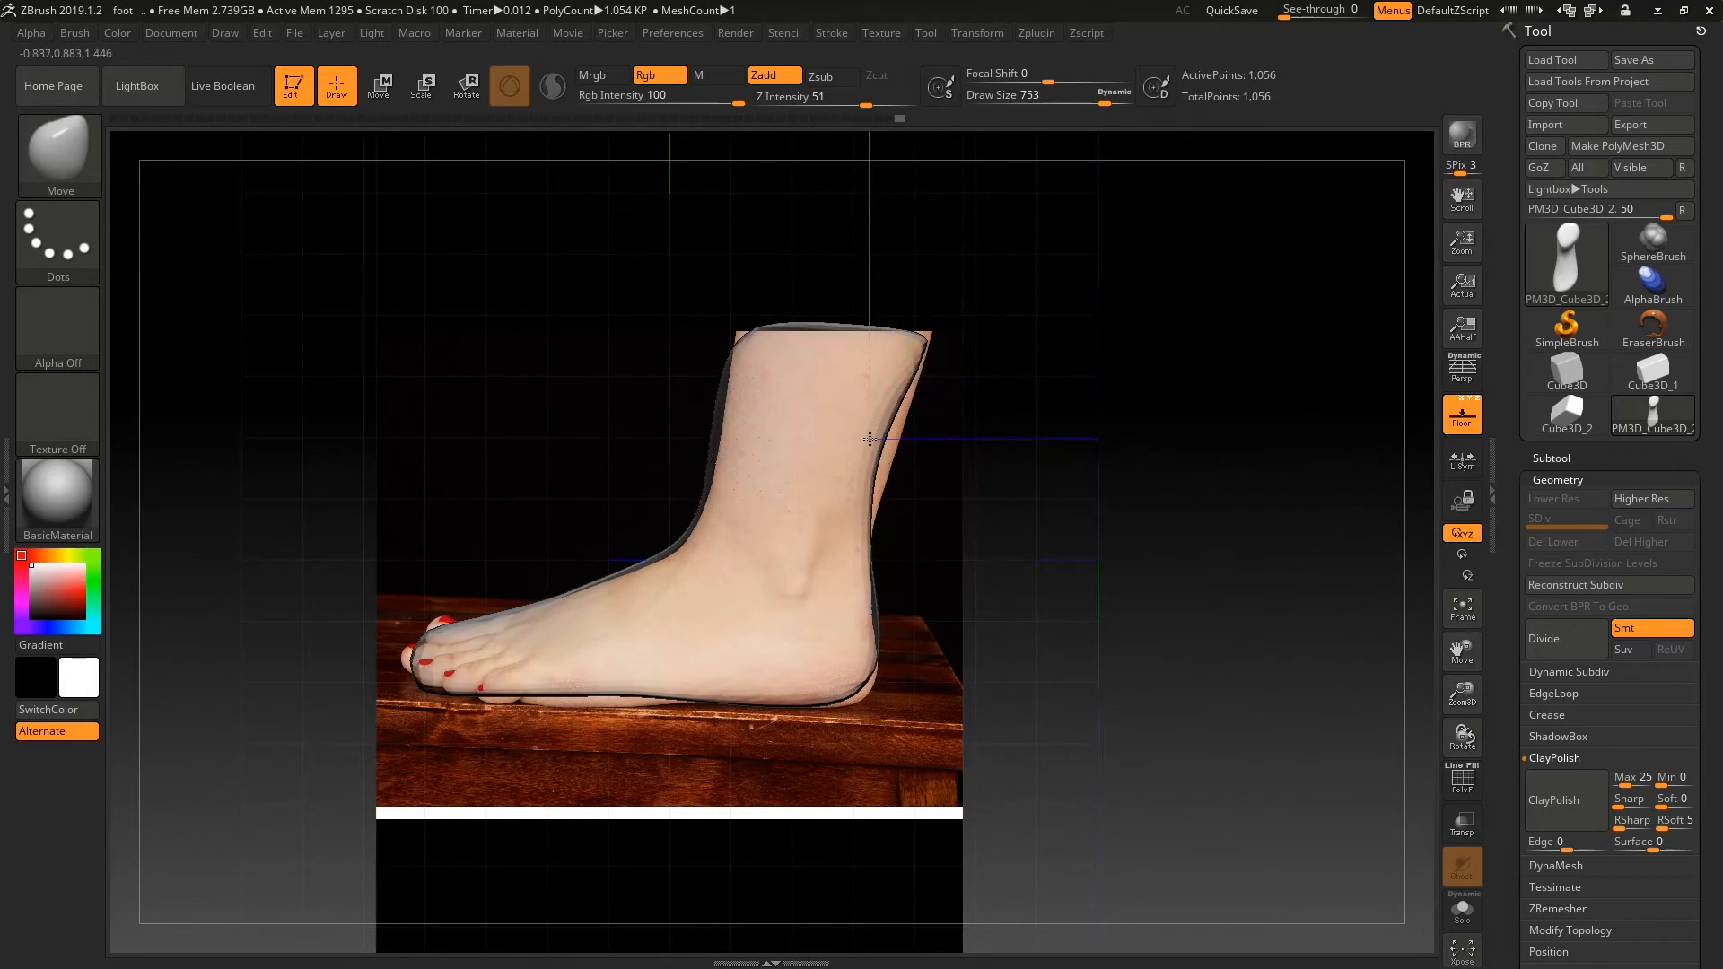
{"action": "left_click_drag", "start_coordinate": [872, 438], "coordinate": [921, 446]}
{"action": "left_click_drag", "start_coordinate": [867, 682], "coordinate": [874, 690]}
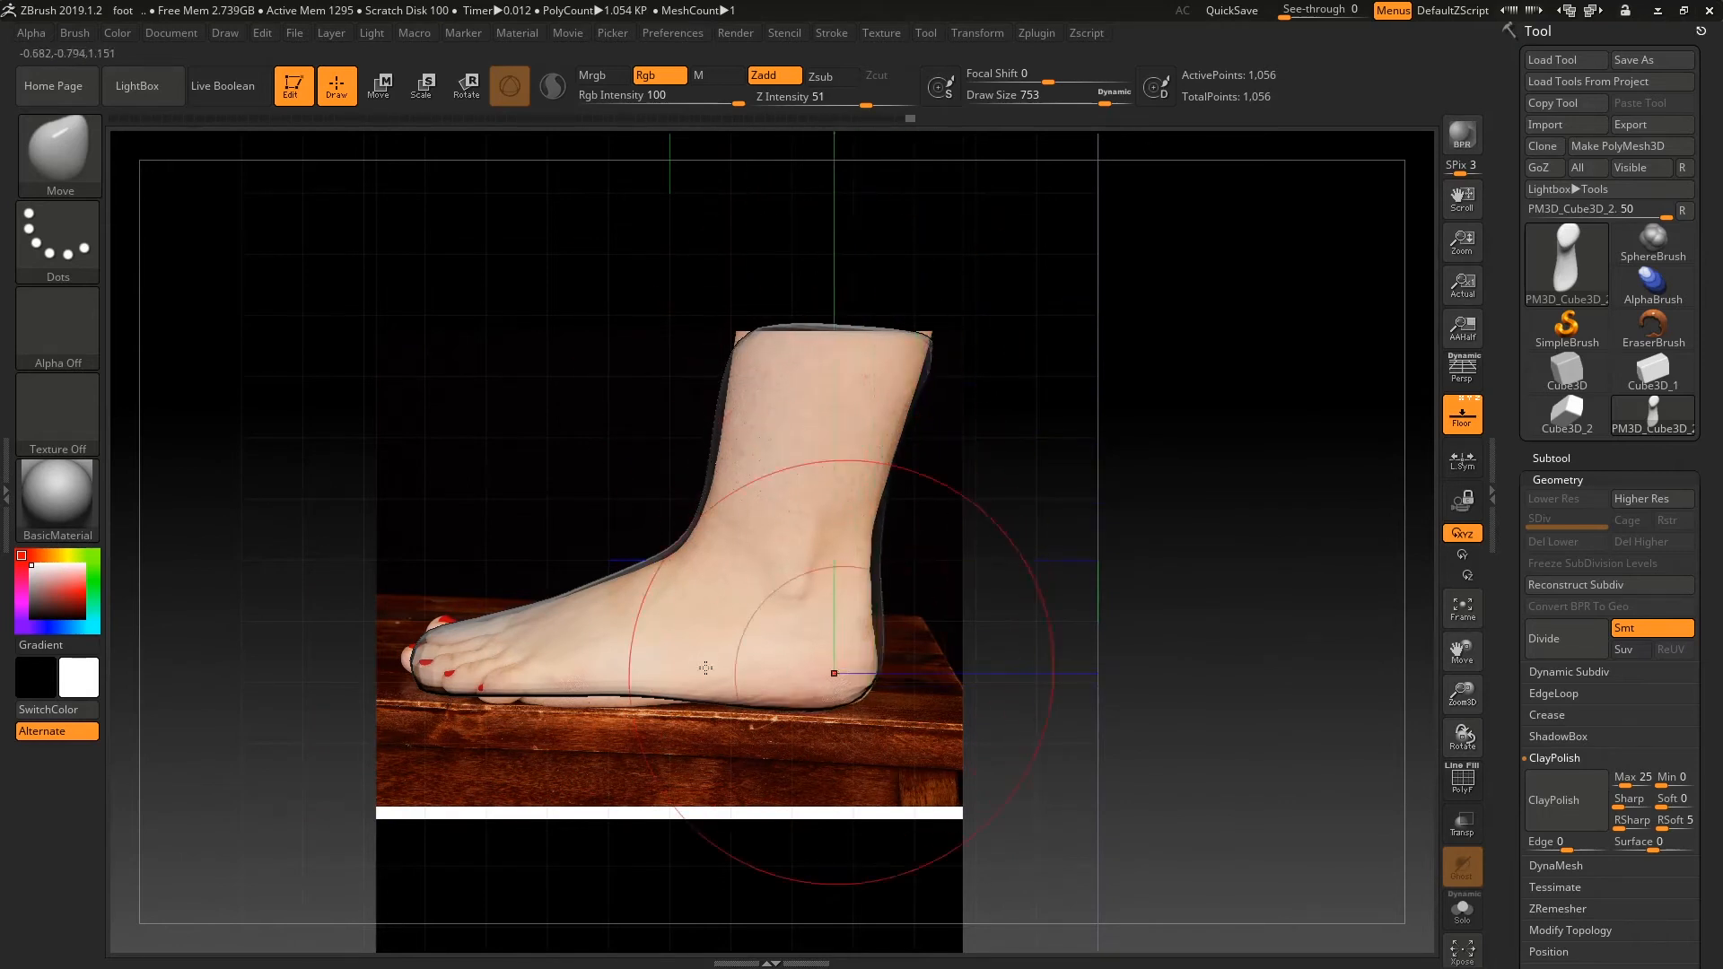
- Reduce the Move brush's draw size to 460, try shifting the heel sideways from behind, and undo that stroke
{"action": "left_click_drag", "start_coordinate": [1162, 616], "coordinate": [905, 629]}
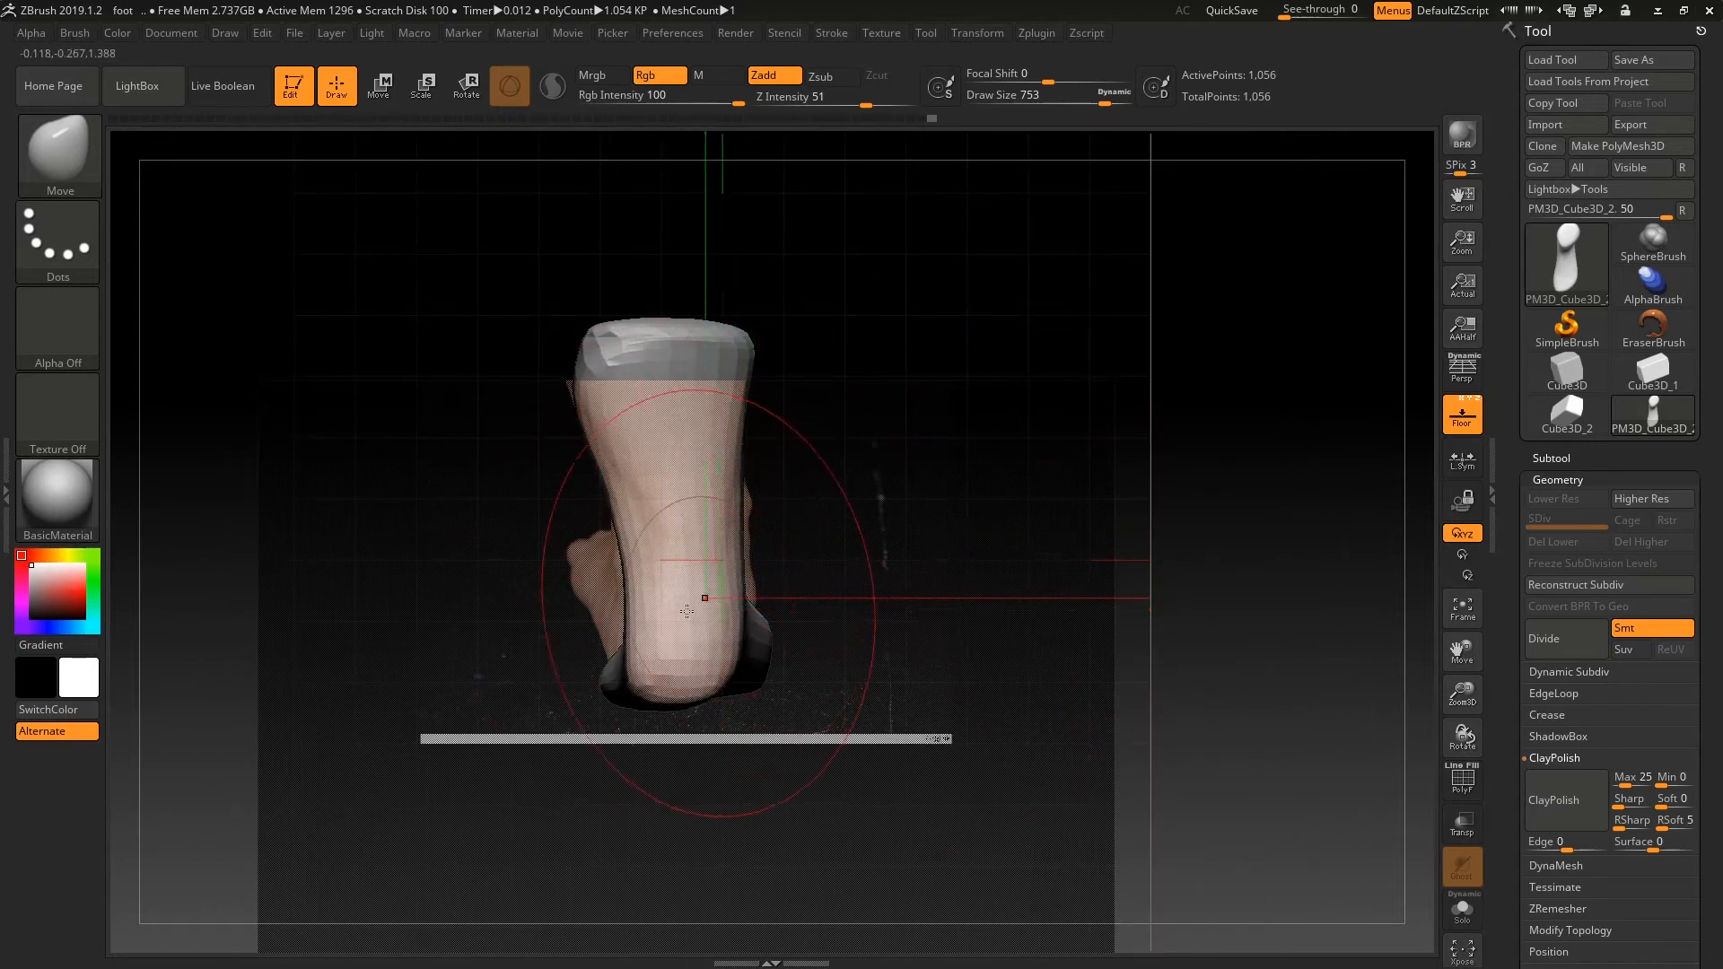
{"action": "key", "text": "space"}
{"action": "mouse_move", "coordinate": [648, 606]}
{"action": "left_mouse_down"}
{"action": "mouse_move", "coordinate": [611, 597]}
{"action": "mouse_move", "coordinate": [877, 550]}
{"action": "mouse_move", "coordinate": [715, 577]}
{"action": "left_mouse_up"}
{"action": "key", "text": "ctrl+z"}
- Reshape the top end of the lower leg with the Move brush to follow the top-view photo
{"action": "left_click_drag", "start_coordinate": [1056, 583], "coordinate": [869, 610]}
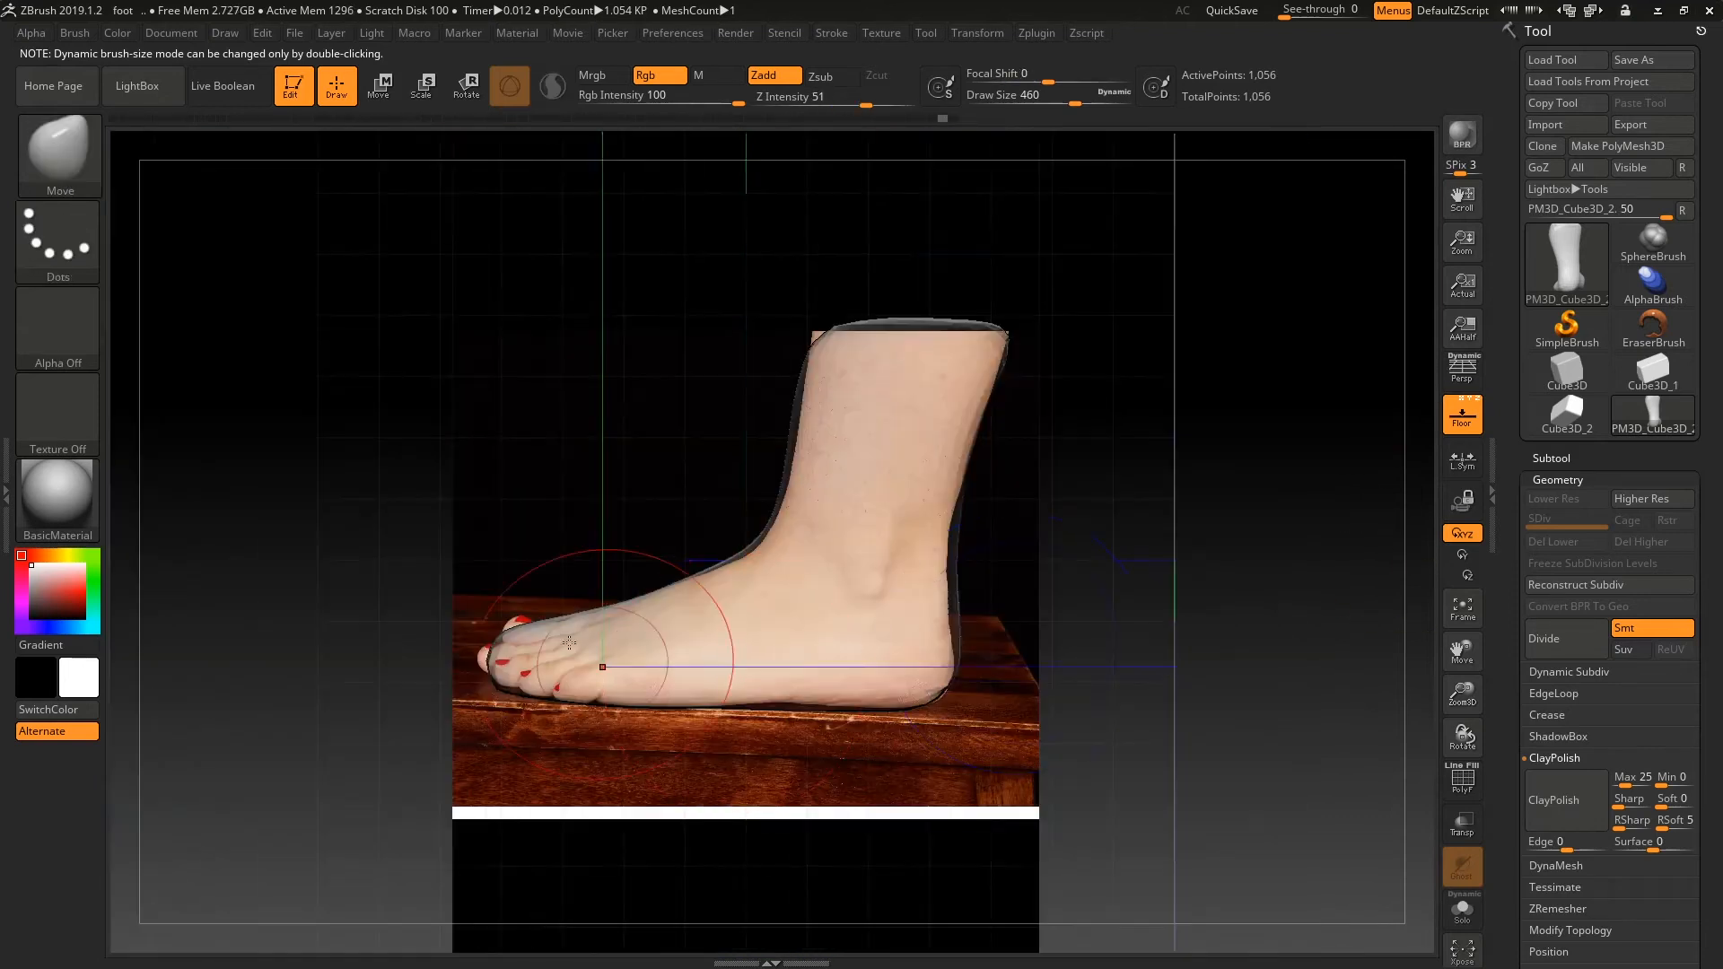
{"action": "left_click_drag", "start_coordinate": [1113, 619], "coordinate": [1244, 616]}
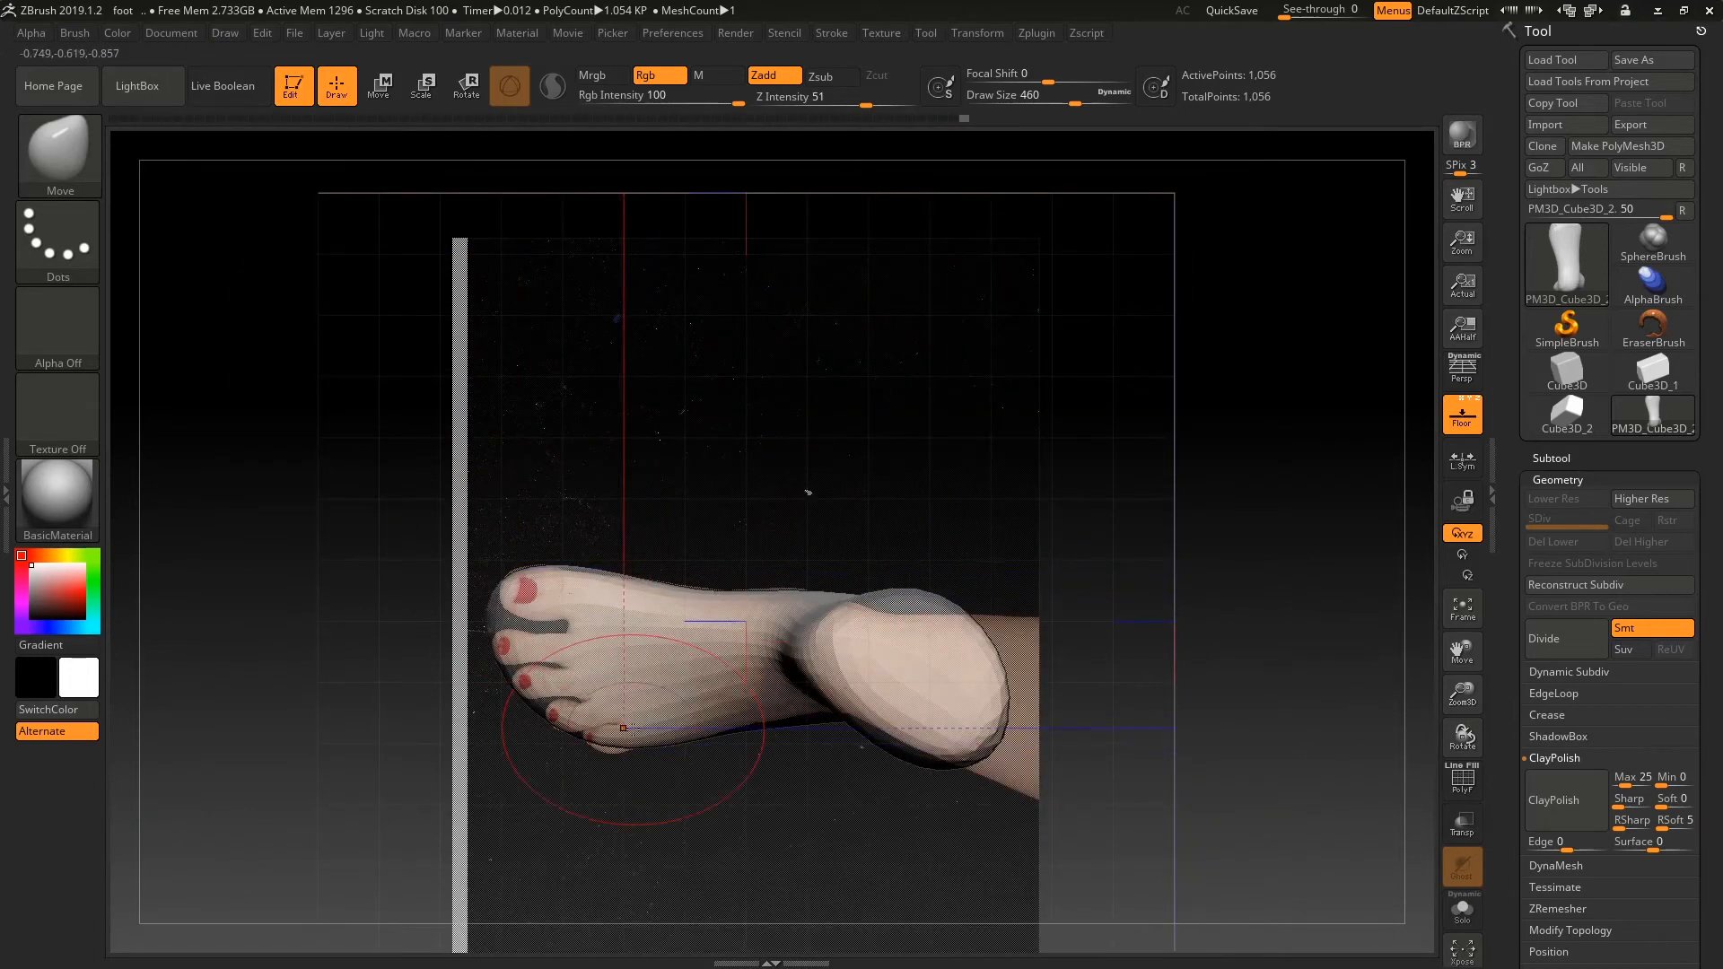
{"action": "left_click_drag", "start_coordinate": [924, 724], "coordinate": [869, 776]}
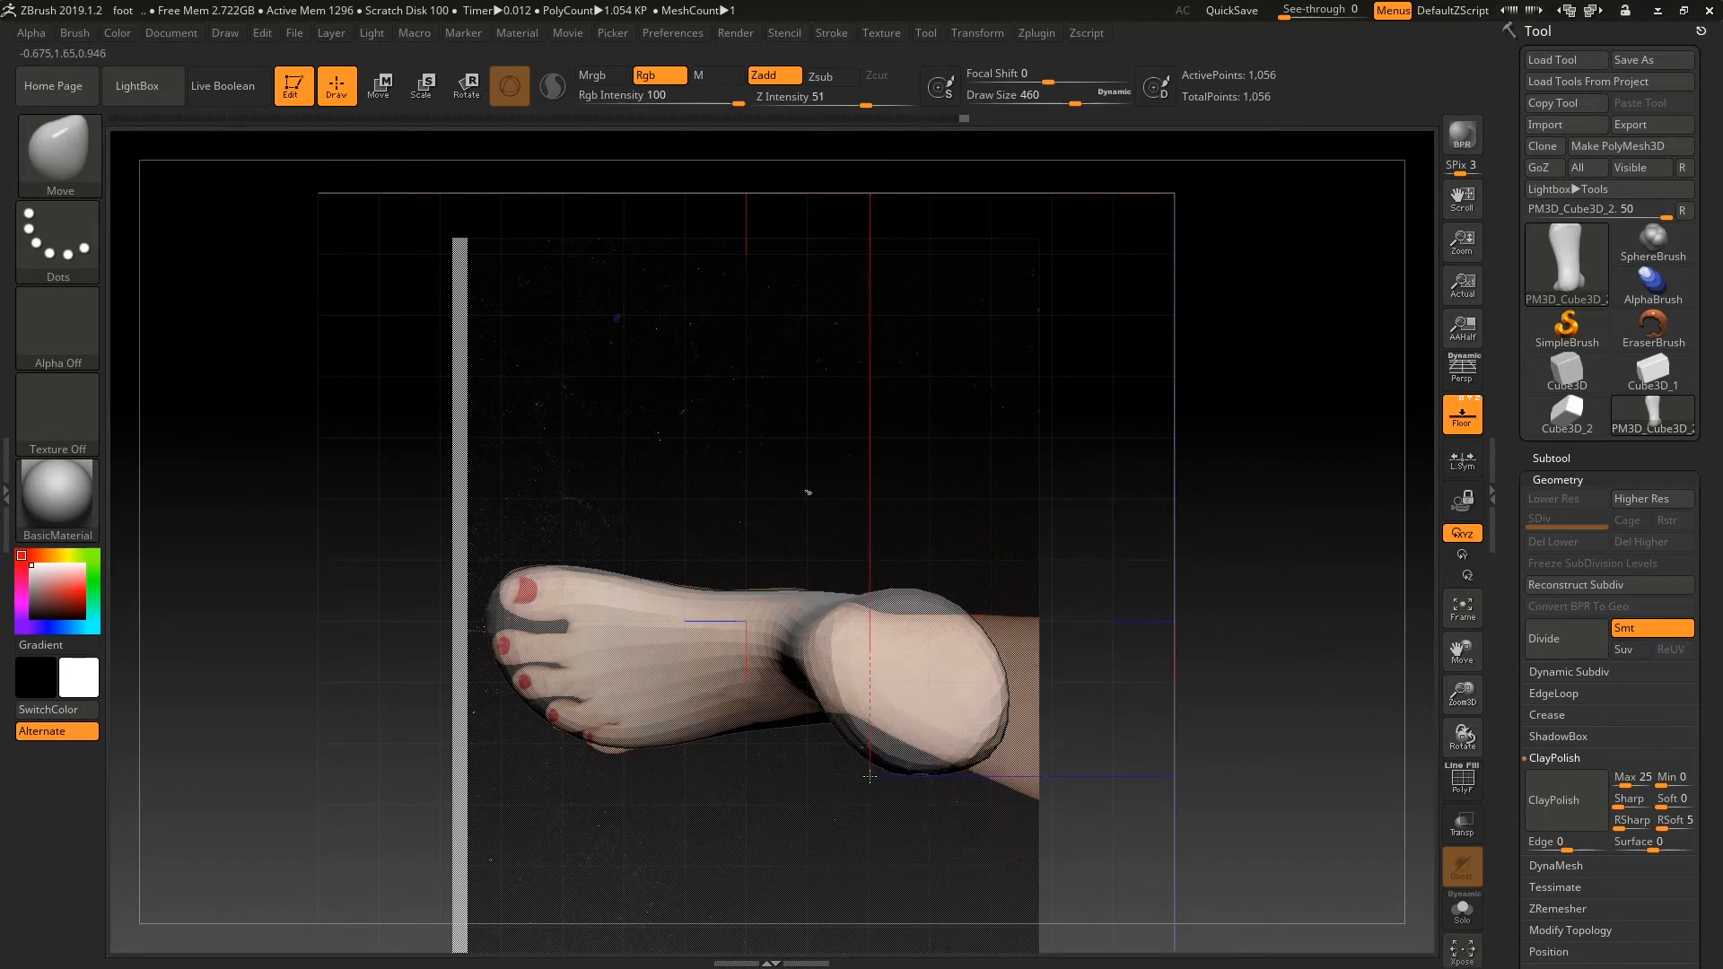
{"action": "left_click_drag", "start_coordinate": [976, 643], "coordinate": [990, 611]}
- Hide the reference grid and build up volume across the side of the ankle with ClayBuildup
{"action": "left_click", "coordinate": [1462, 416]}
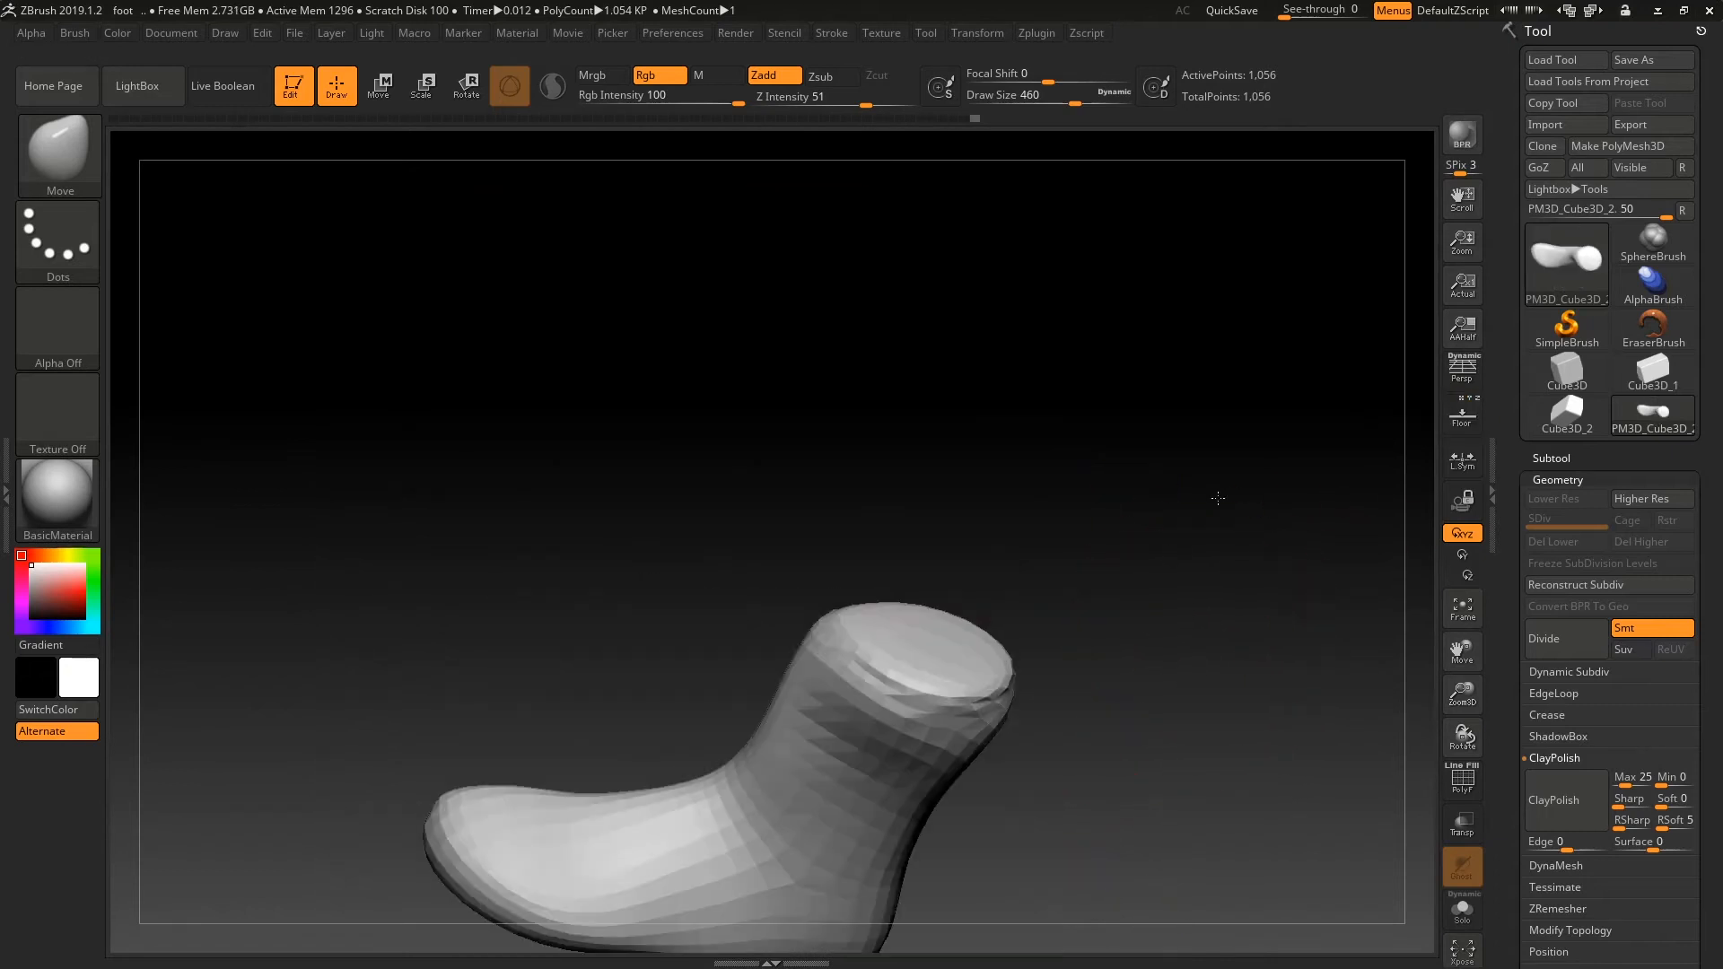
{"action": "left_click_drag", "start_coordinate": [1220, 493], "coordinate": [1173, 500]}
{"action": "key", "text": "b"}
{"action": "key", "text": "c"}
{"action": "key", "text": "b"}
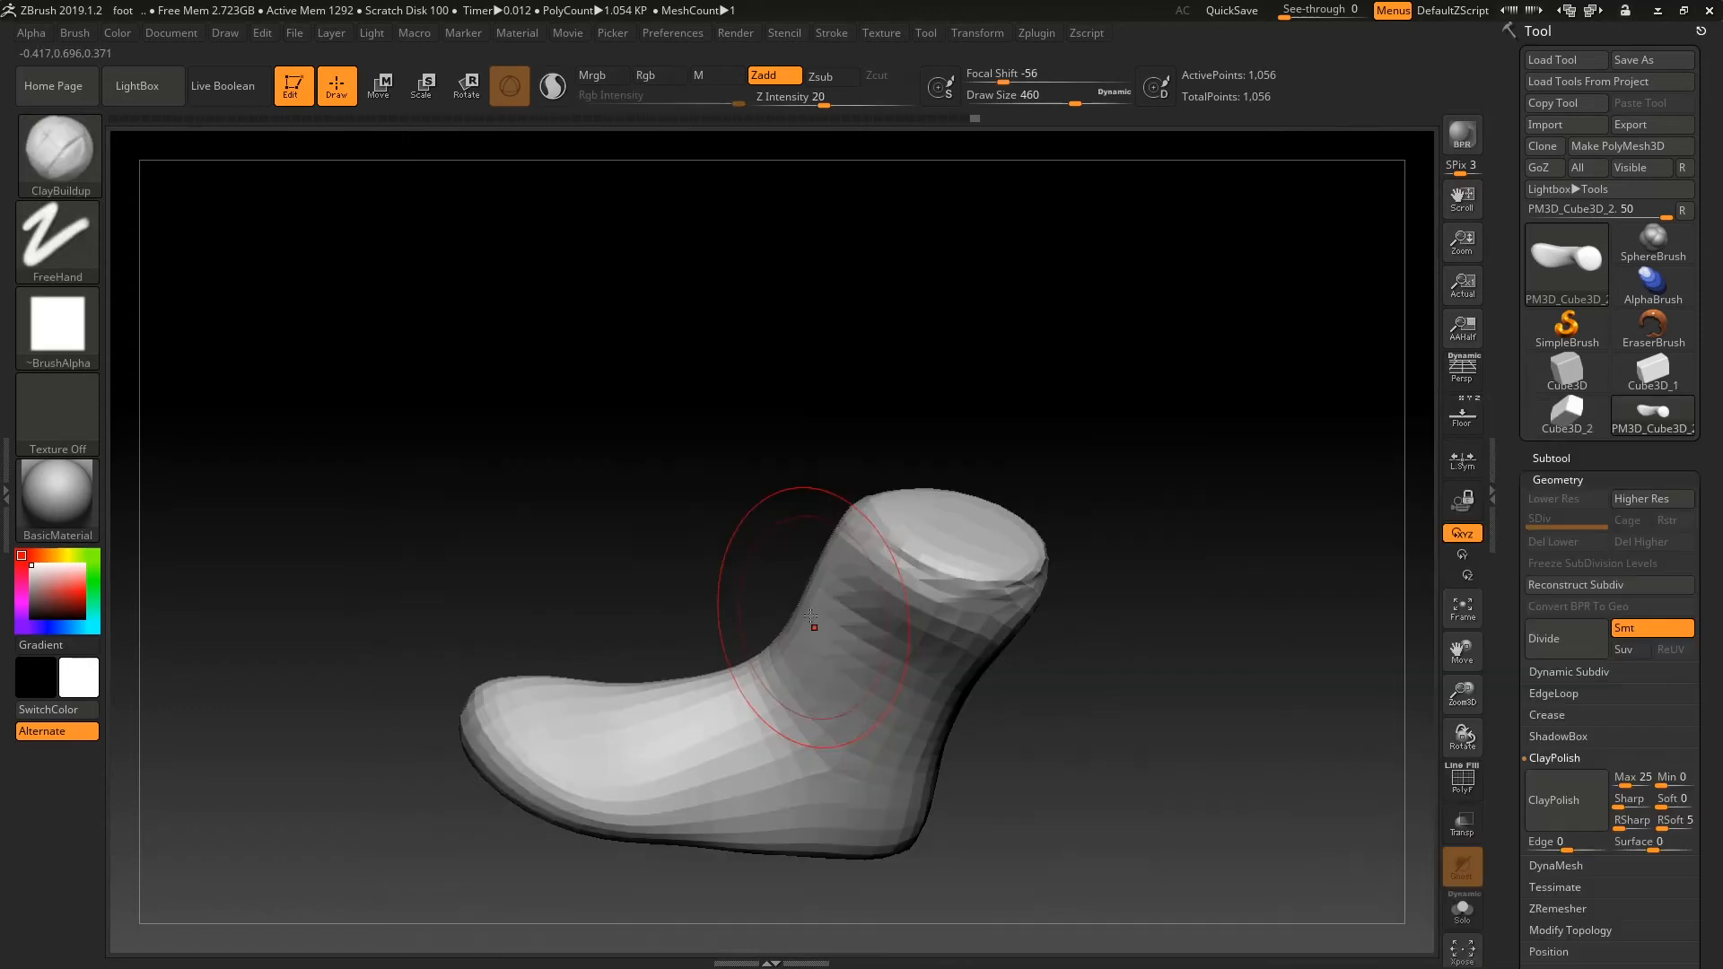
{"action": "left_click_drag", "start_coordinate": [808, 693], "coordinate": [947, 632]}
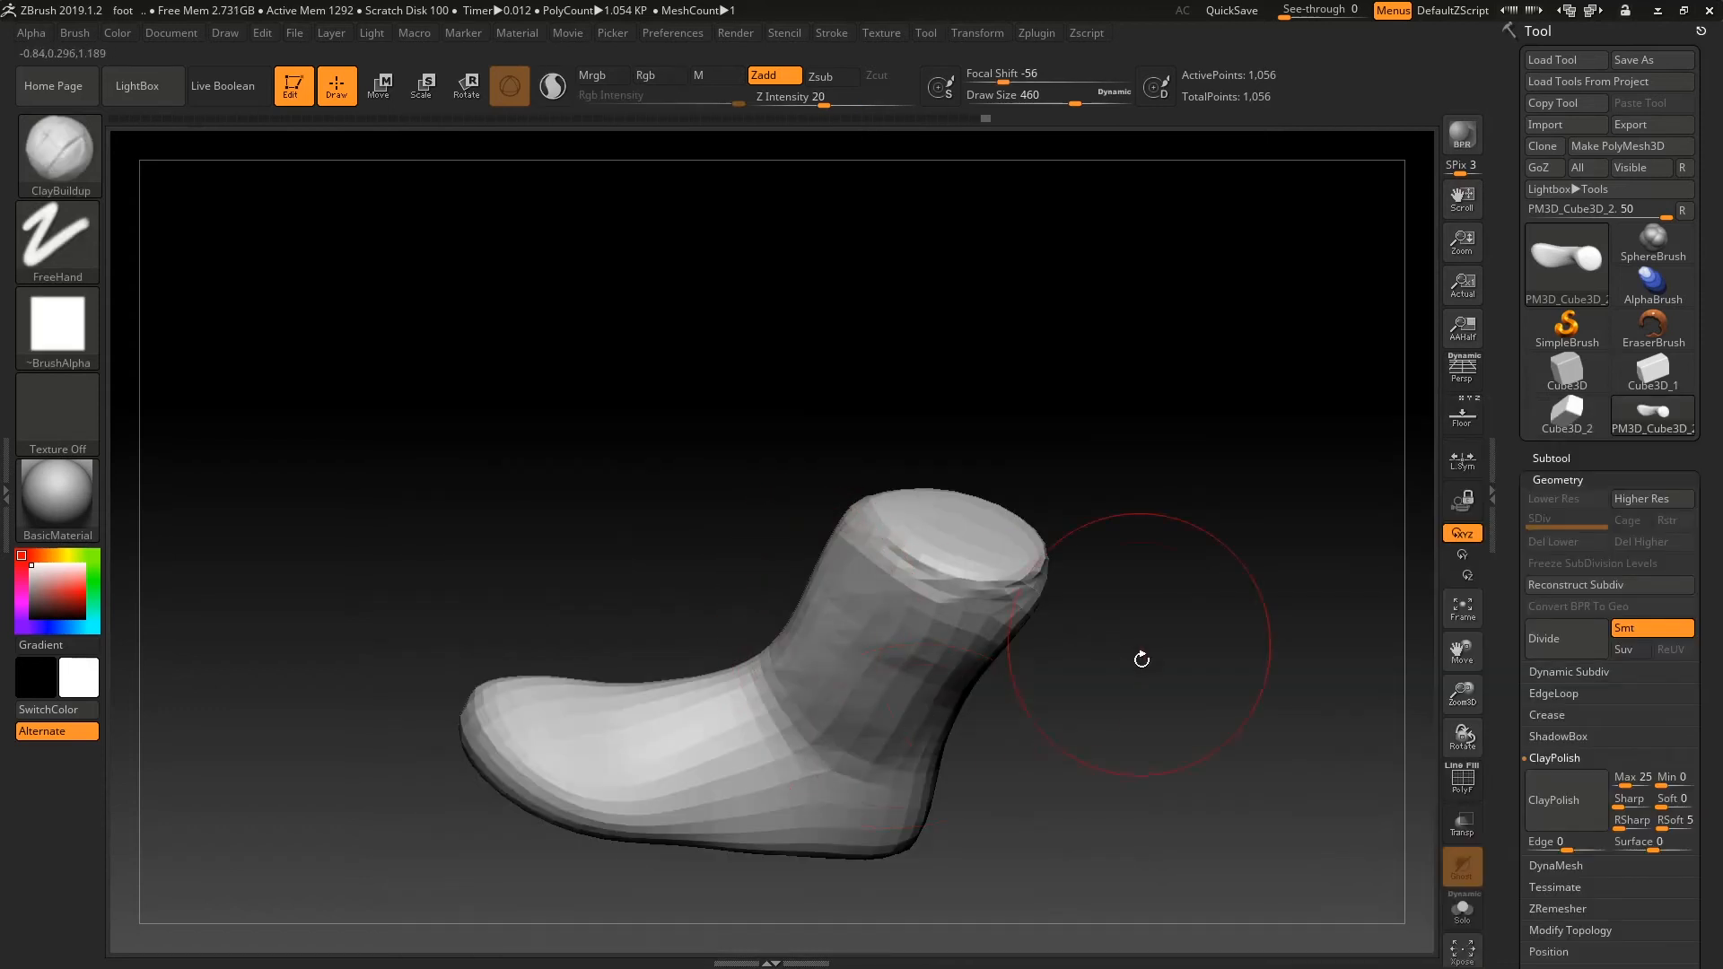
- Smooth the built-up surface on the side of the ankle and lower leg
{"action": "left_click_drag", "start_coordinate": [1142, 660], "coordinate": [1184, 552]}
{"action": "left_click_drag", "start_coordinate": [896, 654], "coordinate": [884, 709], "text": "shift"}
{"action": "left_click_drag", "start_coordinate": [1023, 674], "coordinate": [1238, 659]}
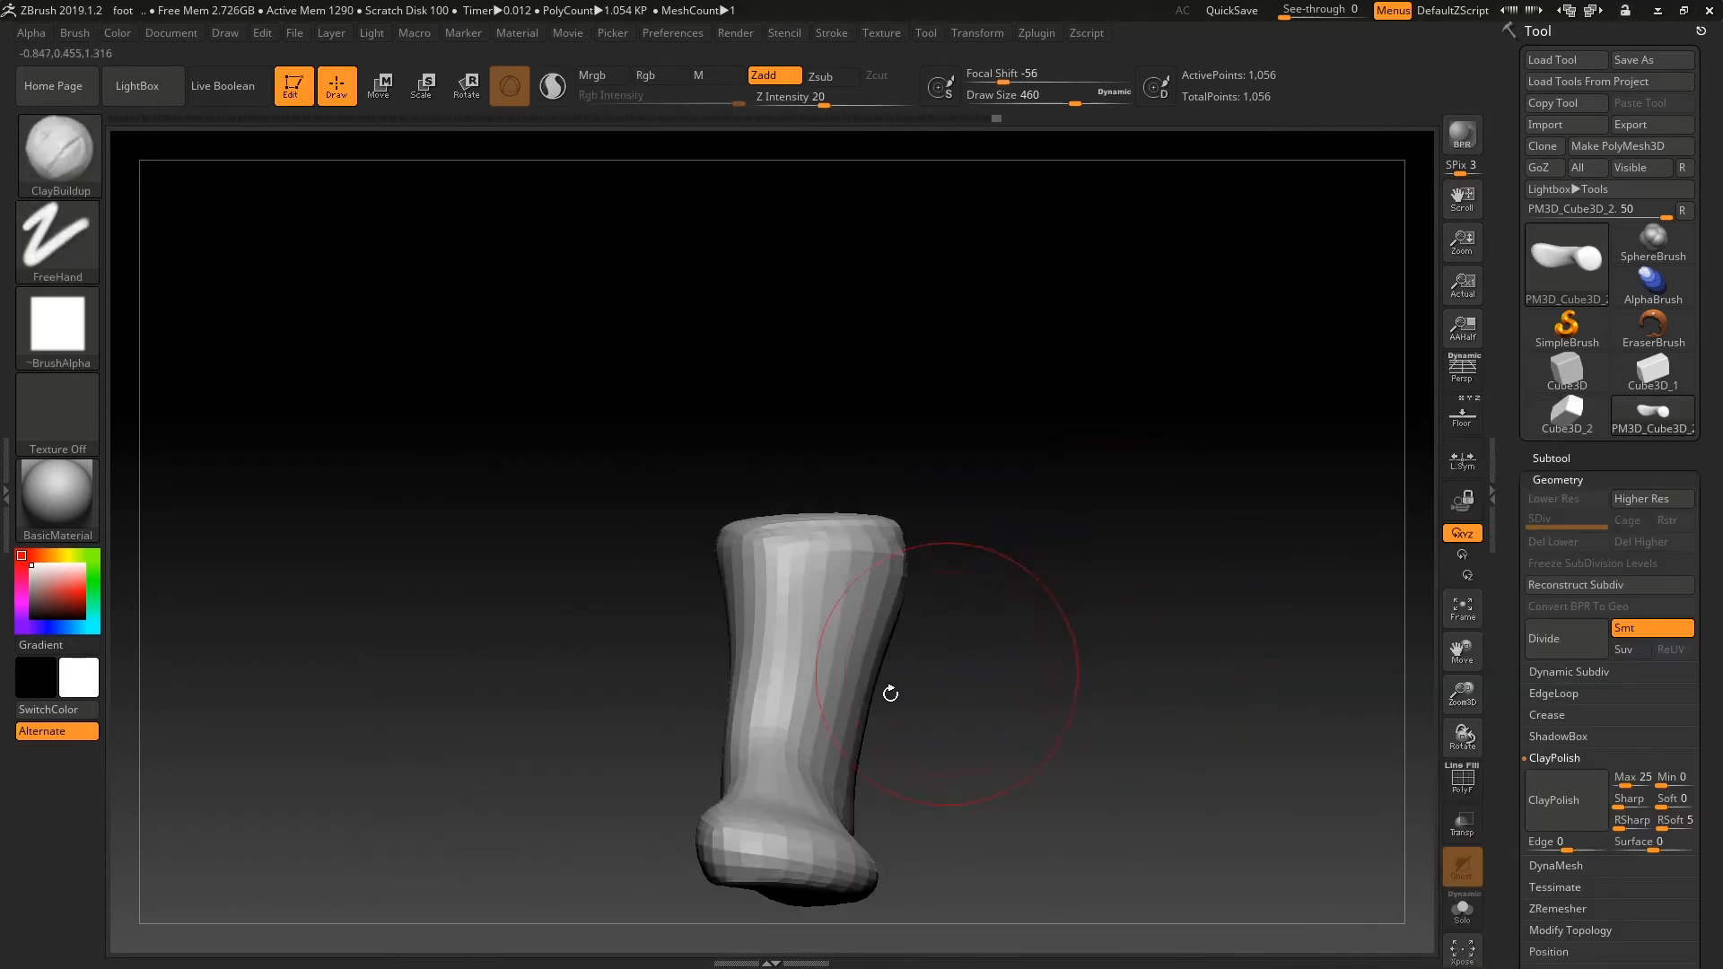
{"action": "left_click_drag", "start_coordinate": [890, 693], "coordinate": [886, 604], "text": "shift"}
{"action": "mouse_move", "coordinate": [963, 669]}
{"action": "left_mouse_down"}
{"action": "mouse_move", "coordinate": [975, 783]}
{"action": "mouse_move", "coordinate": [1042, 627]}
{"action": "mouse_move", "coordinate": [1034, 670]}
{"action": "left_mouse_up"}
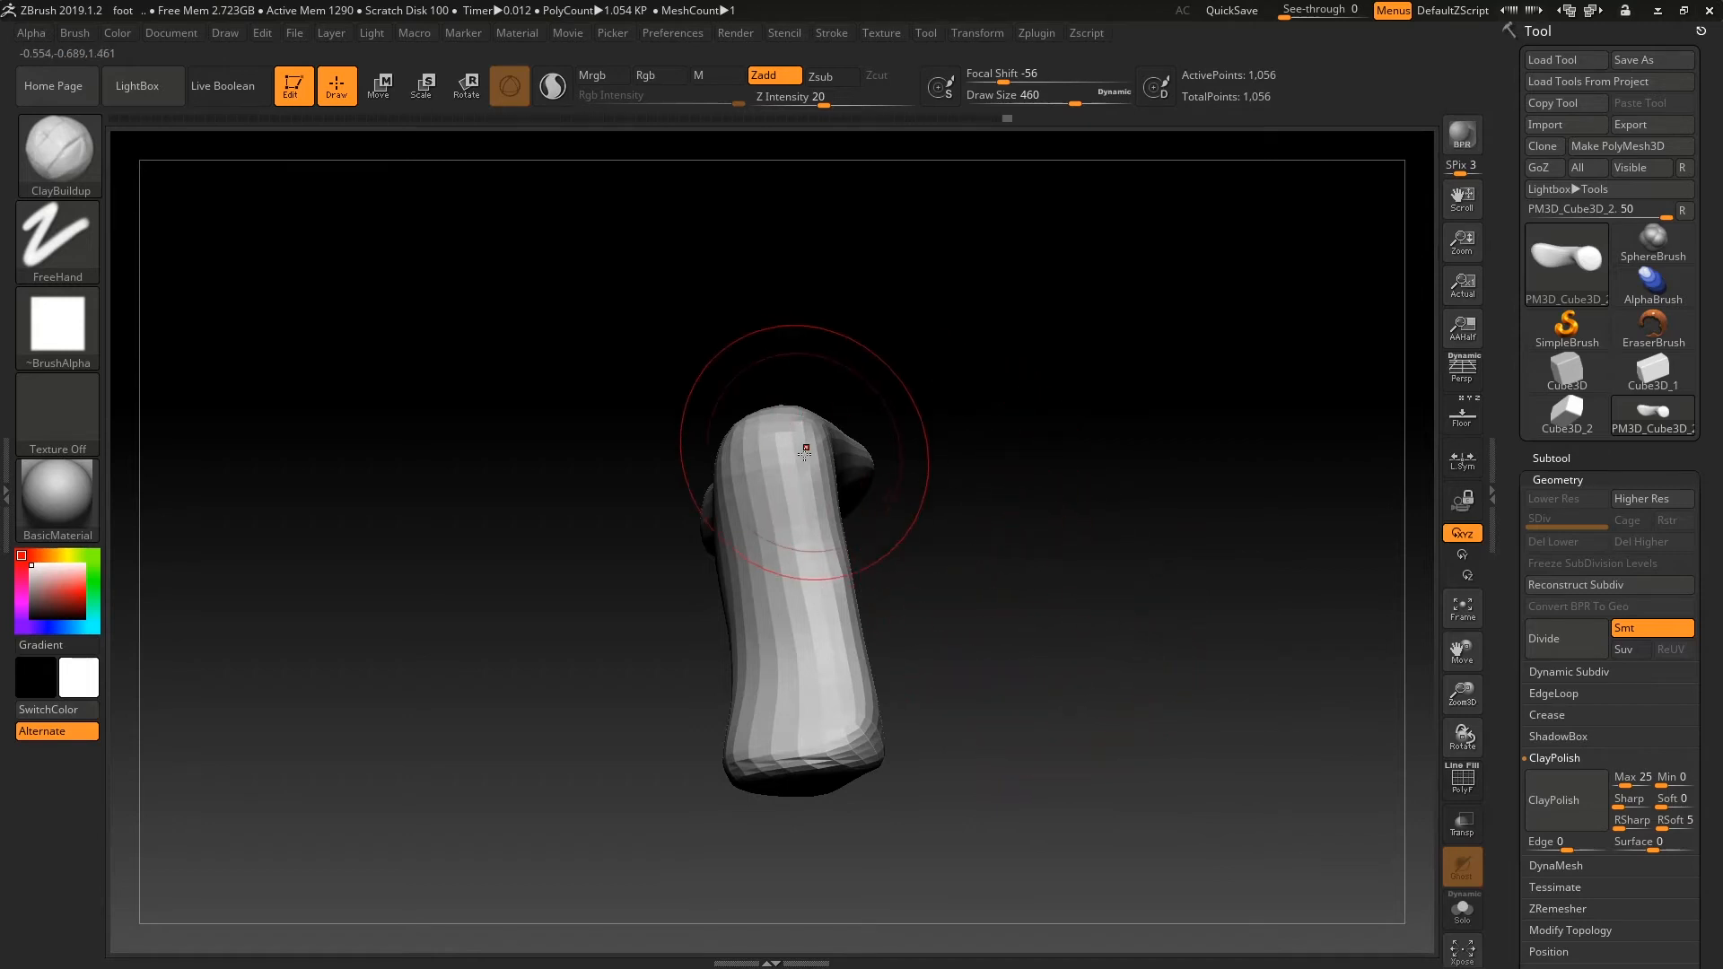
- Reshape the sides of the heel and the underside of the toe area with the Move brush, reducing its draw size to 408
{"action": "key", "text": "b"}
{"action": "key", "text": "m"}
{"action": "key", "text": "v"}
{"action": "mouse_move", "coordinate": [872, 423]}
{"action": "left_mouse_down"}
{"action": "mouse_move", "coordinate": [835, 485]}
{"action": "mouse_move", "coordinate": [860, 453]}
{"action": "left_mouse_up"}
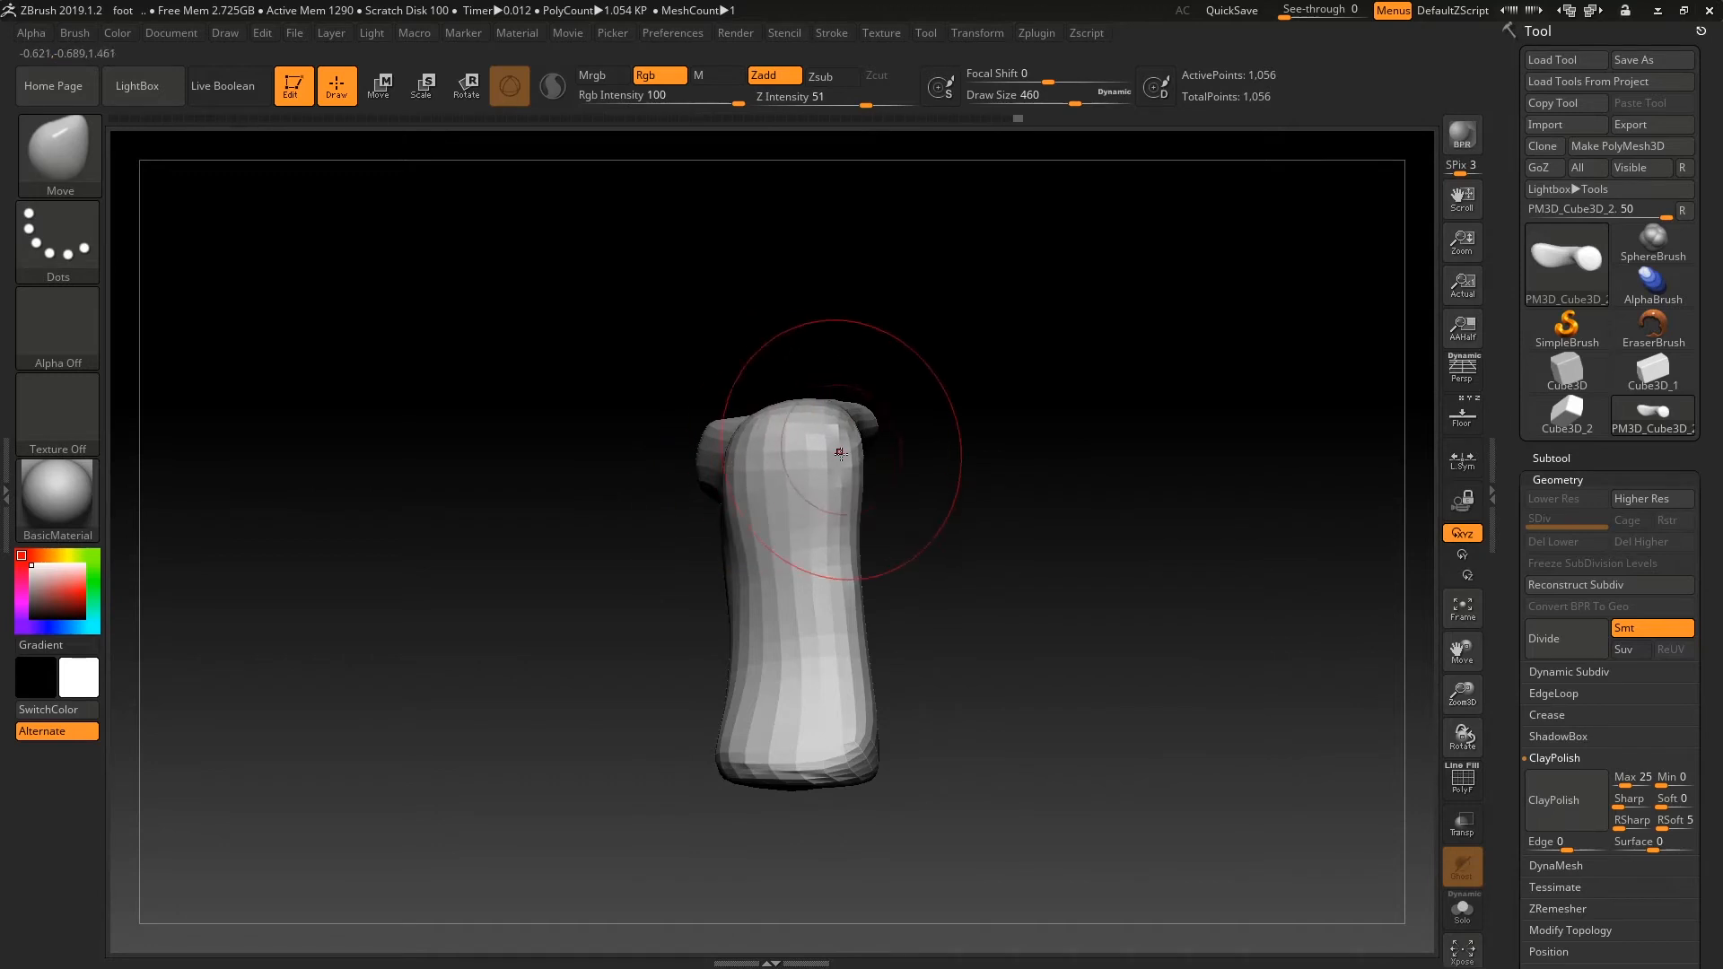
{"action": "mouse_move", "coordinate": [965, 446]}
{"action": "left_mouse_down"}
{"action": "mouse_move", "coordinate": [961, 604]}
{"action": "mouse_move", "coordinate": [973, 458]}
{"action": "mouse_move", "coordinate": [917, 477]}
{"action": "left_mouse_up"}
{"action": "key", "text": "space"}
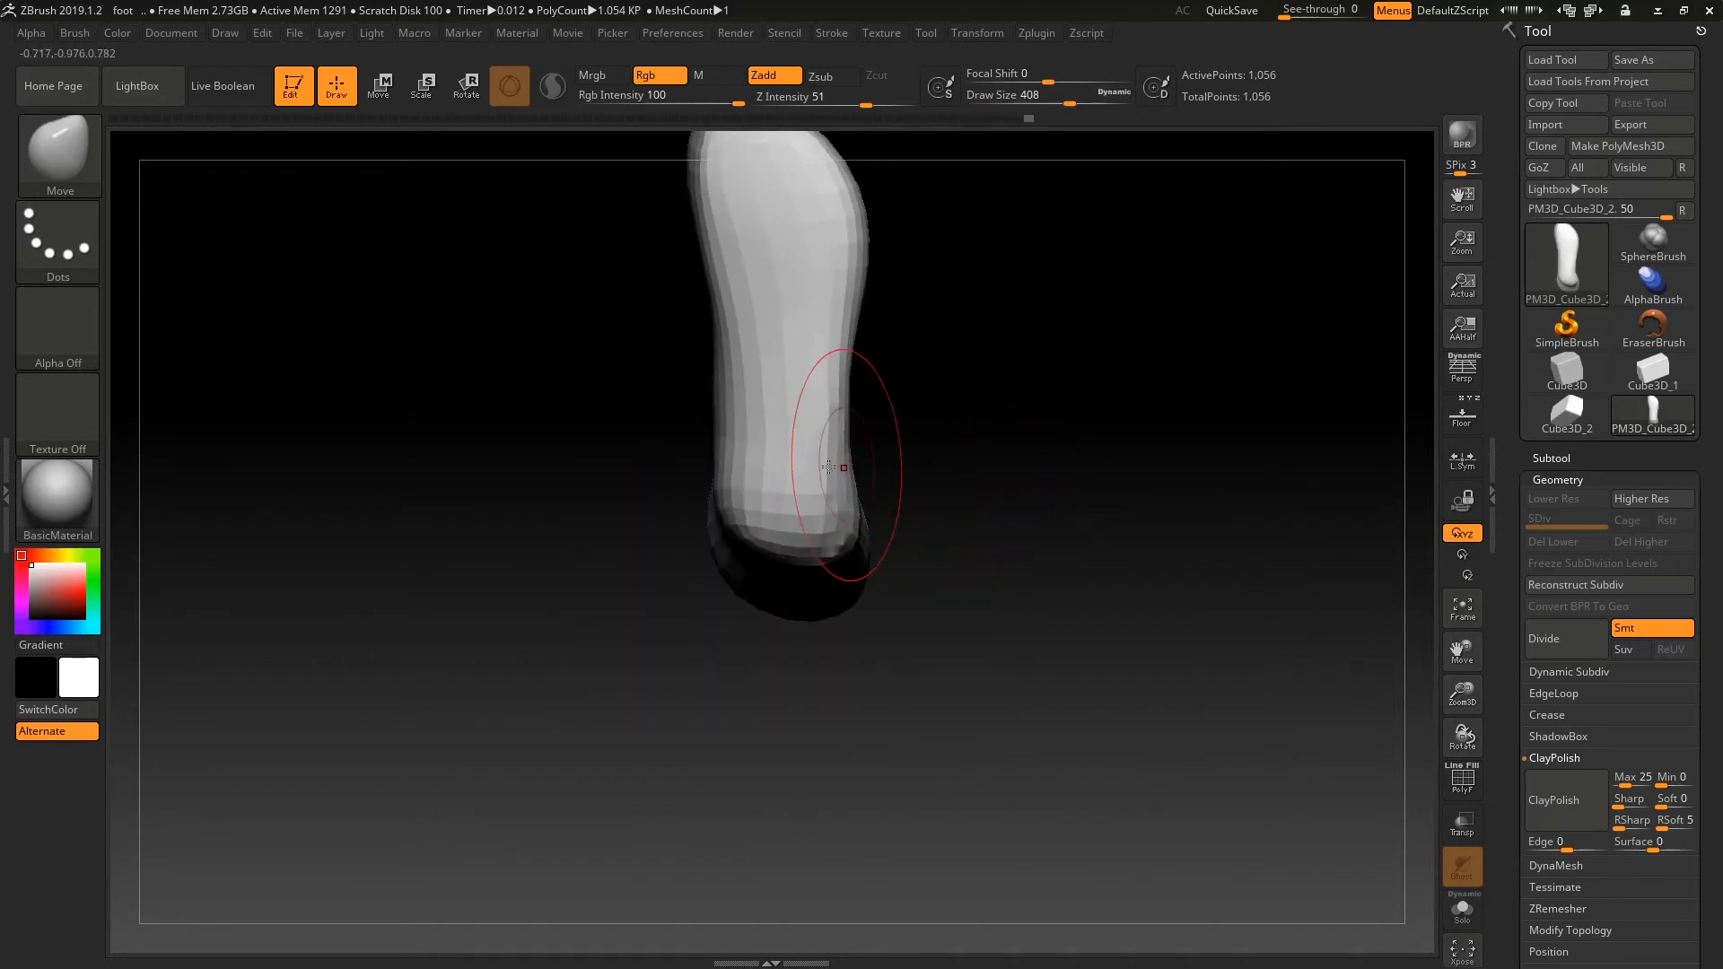
{"action": "left_click_drag", "start_coordinate": [919, 413], "coordinate": [909, 551], "text": "alt"}
{"action": "right_click_drag", "start_coordinate": [811, 272], "coordinate": [965, 616]}
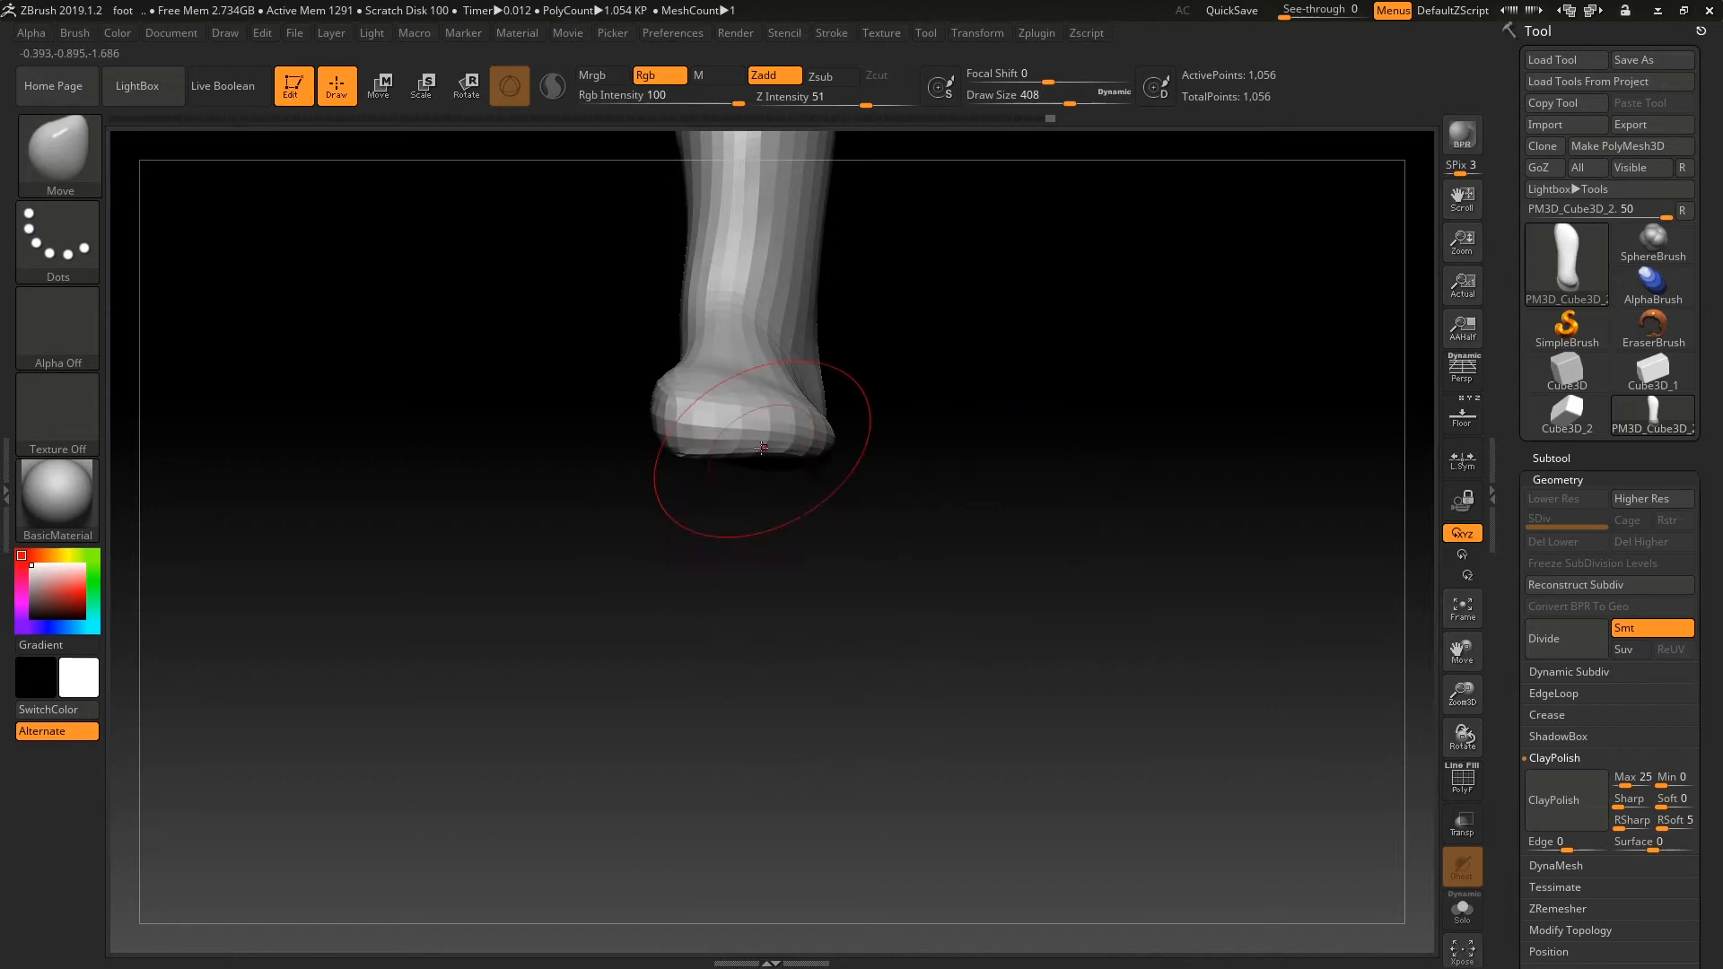
{"action": "left_click_drag", "start_coordinate": [884, 384], "coordinate": [825, 567], "text": "alt"}
- Switch to ClayBuildup, work on the side of the foot, and undo the last change
{"action": "key", "text": "b"}
{"action": "key", "text": "c"}
{"action": "key", "text": "b"}
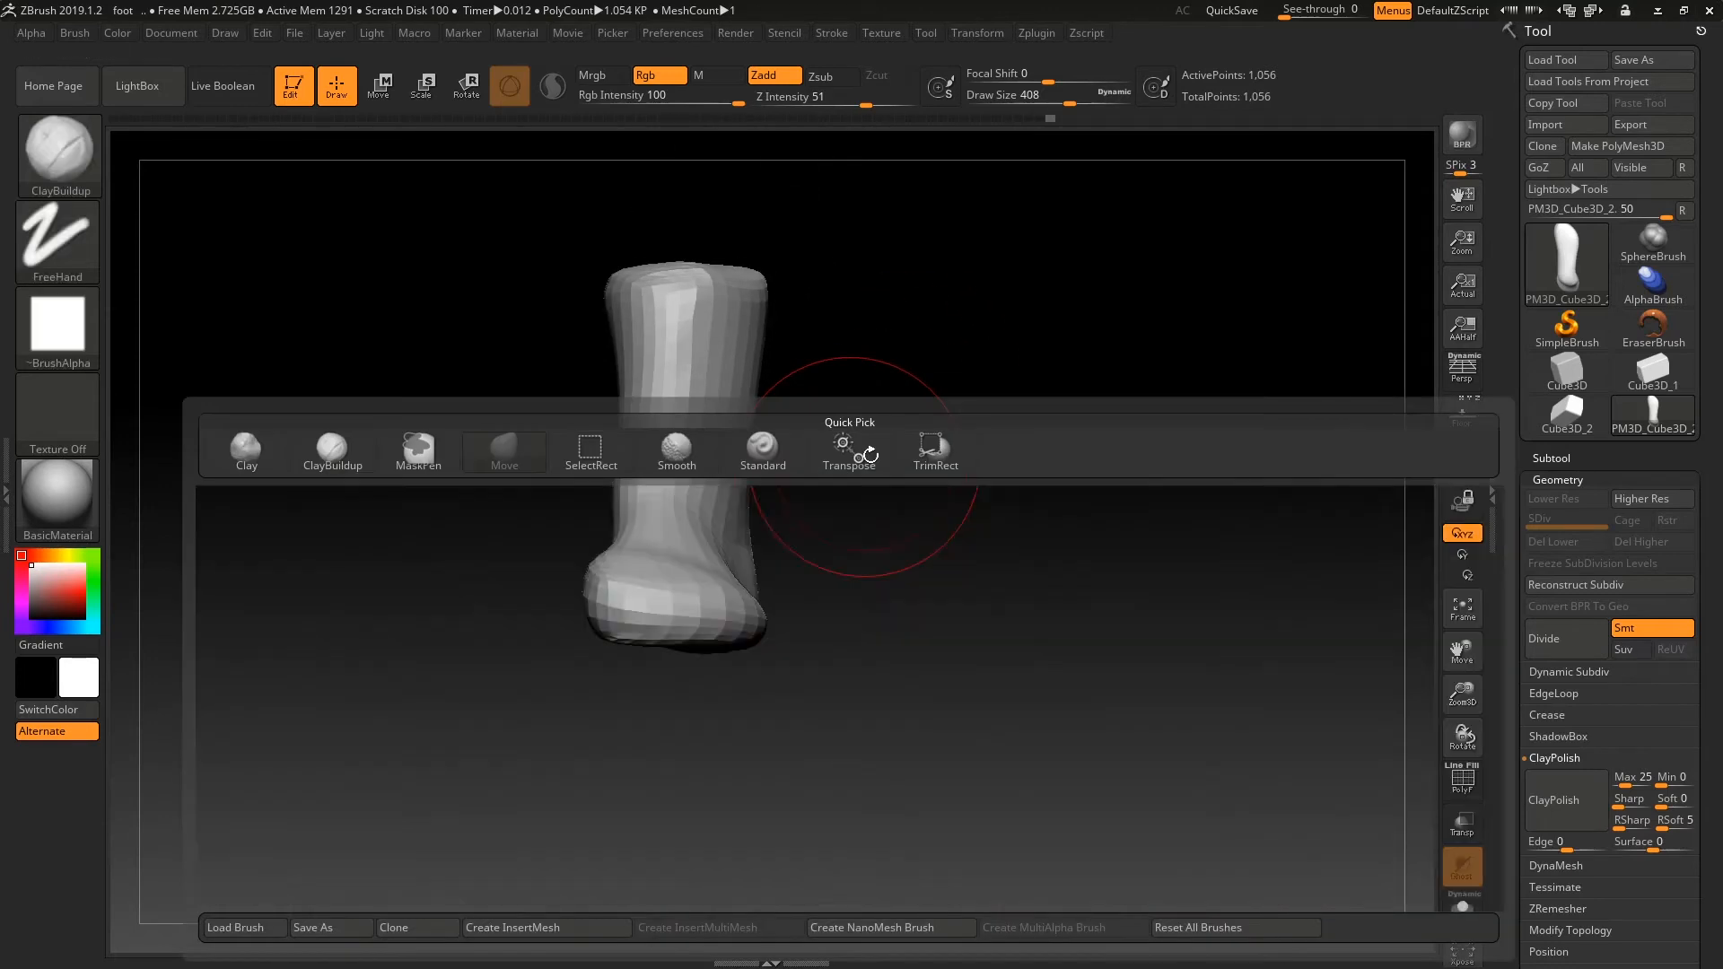
{"action": "left_click_drag", "start_coordinate": [866, 455], "coordinate": [731, 416], "text": "alt"}
{"action": "mouse_move", "coordinate": [606, 530]}
{"action": "left_mouse_down"}
{"action": "mouse_move", "coordinate": [723, 404]}
{"action": "mouse_move", "coordinate": [688, 539]}
{"action": "mouse_move", "coordinate": [692, 473]}
{"action": "mouse_move", "coordinate": [763, 458]}
{"action": "left_mouse_up"}
{"action": "mouse_move", "coordinate": [894, 448]}
{"action": "left_mouse_down"}
{"action": "mouse_move", "coordinate": [970, 431]}
{"action": "mouse_move", "coordinate": [1047, 449]}
{"action": "mouse_move", "coordinate": [790, 504]}
{"action": "mouse_move", "coordinate": [884, 498]}
{"action": "left_mouse_up"}
{"action": "mouse_move", "coordinate": [915, 547]}
{"action": "left_mouse_down"}
{"action": "mouse_move", "coordinate": [1000, 458]}
{"action": "mouse_move", "coordinate": [1042, 476]}
{"action": "mouse_move", "coordinate": [974, 506]}
{"action": "left_mouse_up"}
{"action": "key", "text": "ctrl+z"}
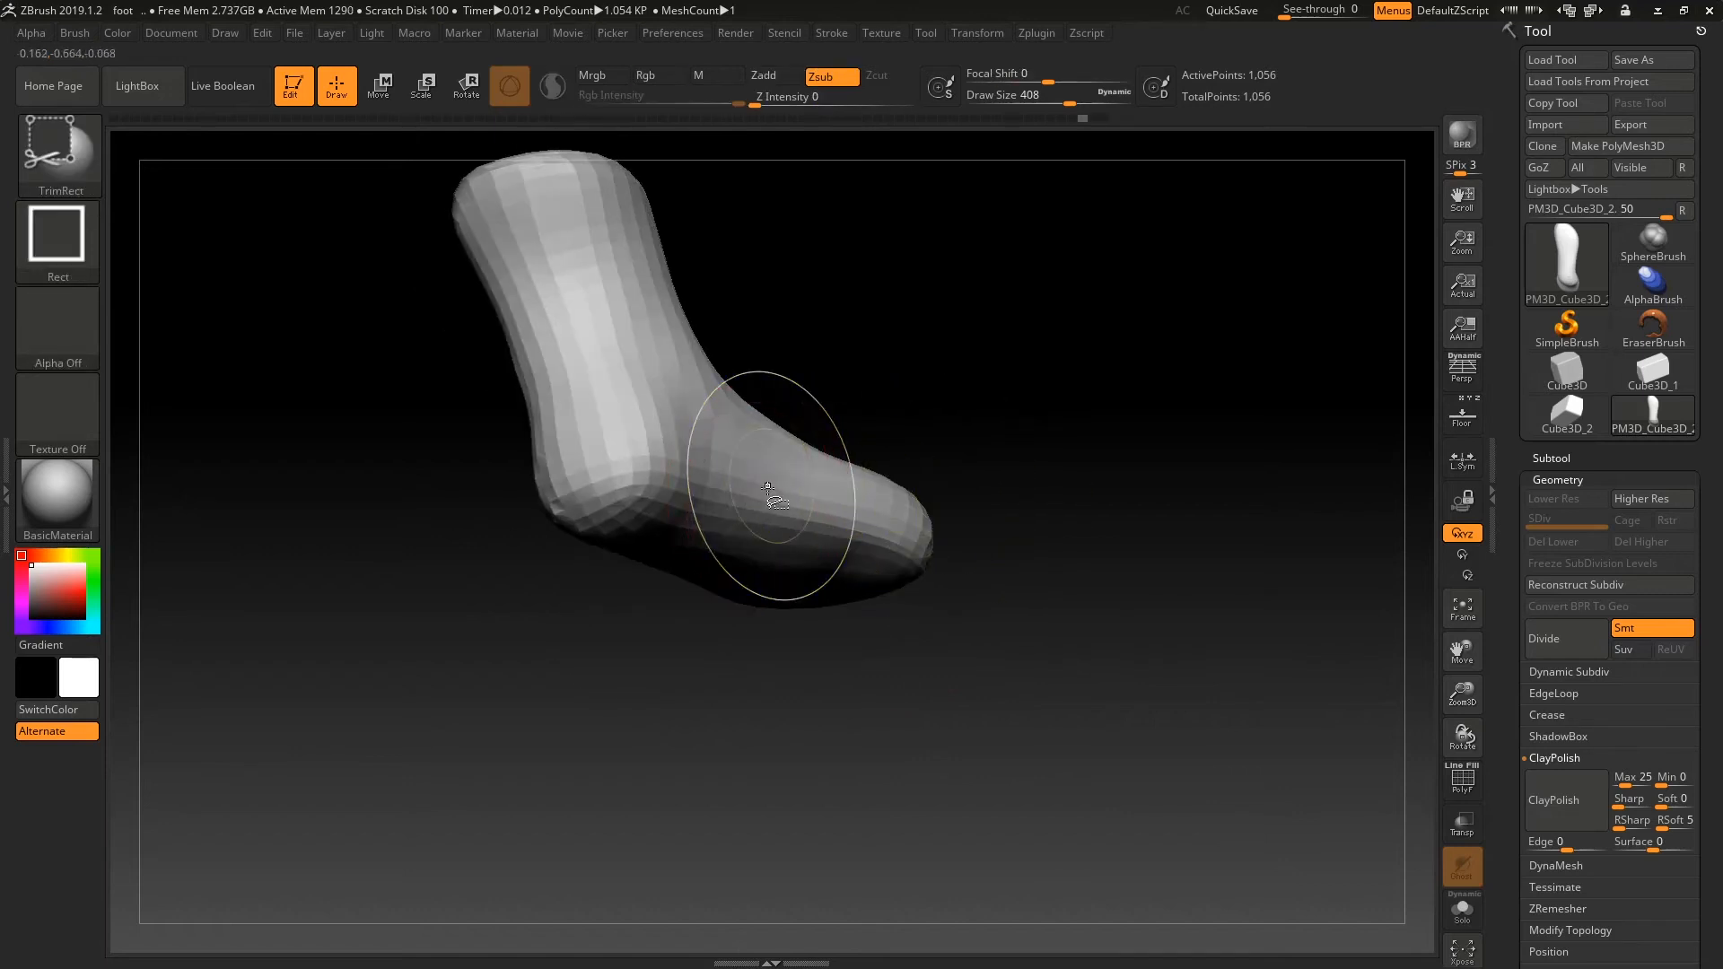
- Smooth the side of the foot and the ankle, adding a little clay along the side of the forefoot
{"action": "left_click_drag", "start_coordinate": [769, 521], "coordinate": [754, 508], "text": "shift"}
{"action": "mouse_move", "coordinate": [1023, 482]}
{"action": "left_mouse_down"}
{"action": "mouse_move", "coordinate": [1008, 561]}
{"action": "mouse_move", "coordinate": [975, 565]}
{"action": "mouse_move", "coordinate": [1014, 575]}
{"action": "mouse_move", "coordinate": [998, 574]}
{"action": "left_mouse_up"}
{"action": "left_click_drag", "start_coordinate": [861, 504], "coordinate": [916, 511]}
{"action": "left_click_drag", "start_coordinate": [1157, 520], "coordinate": [1050, 573]}
{"action": "left_click_drag", "start_coordinate": [947, 536], "coordinate": [1004, 416], "text": "shift"}
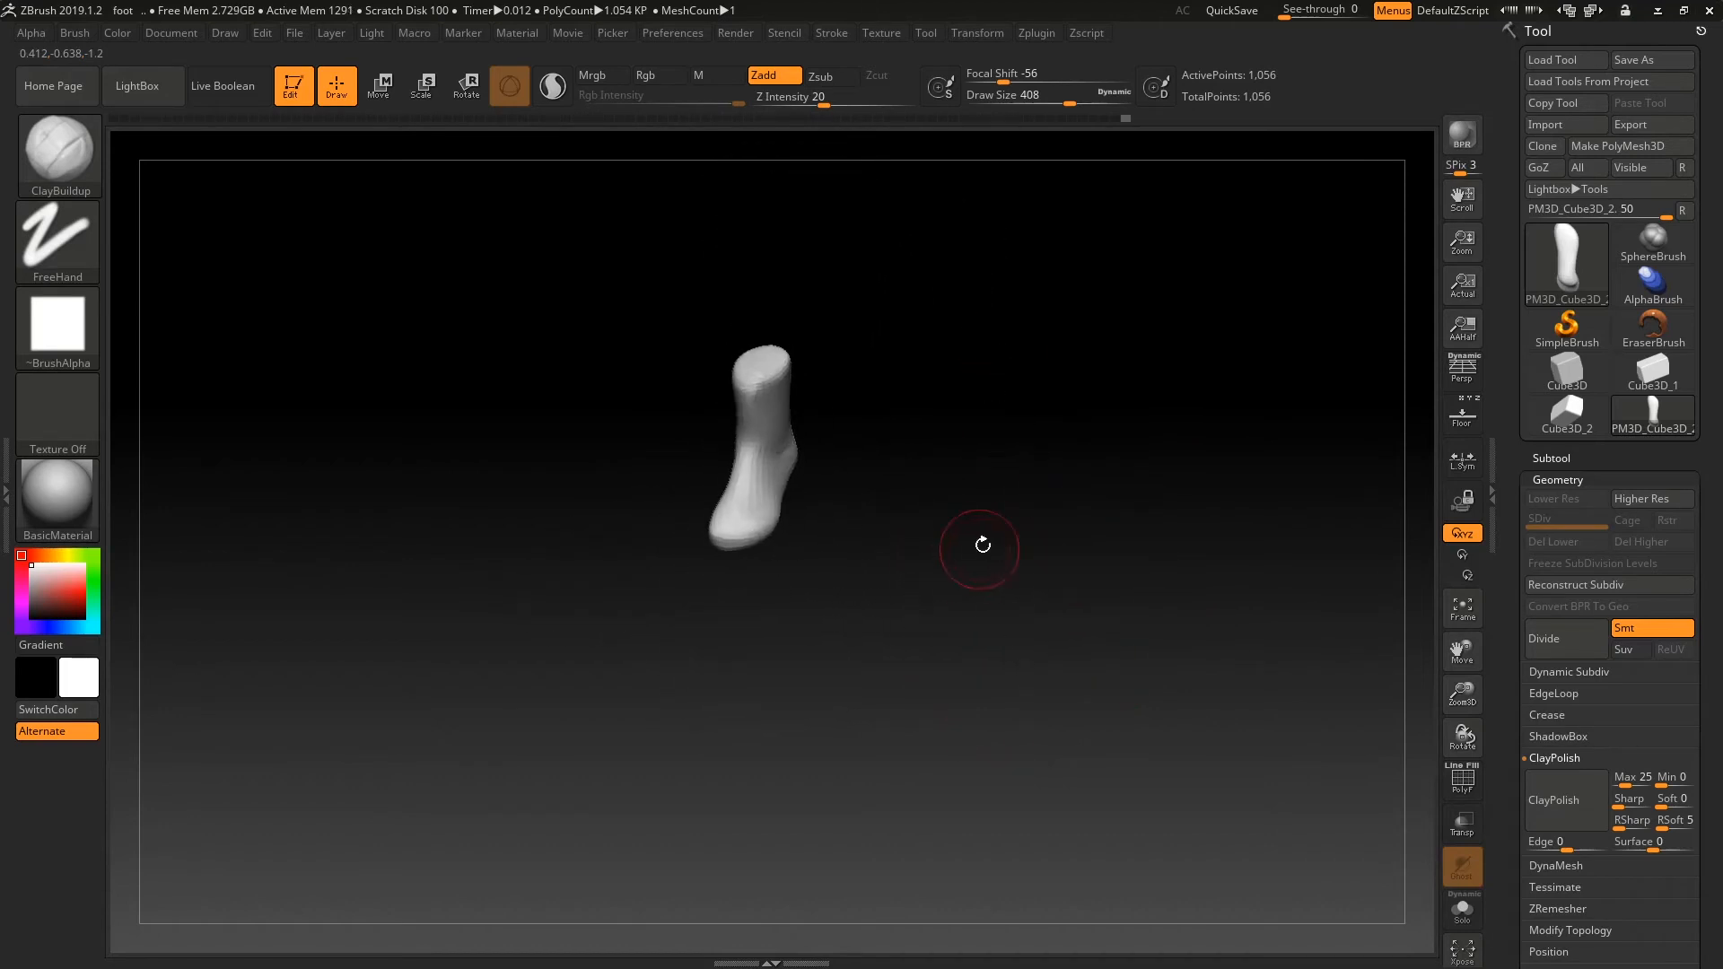
{"action": "left_click_drag", "start_coordinate": [983, 545], "coordinate": [982, 604]}
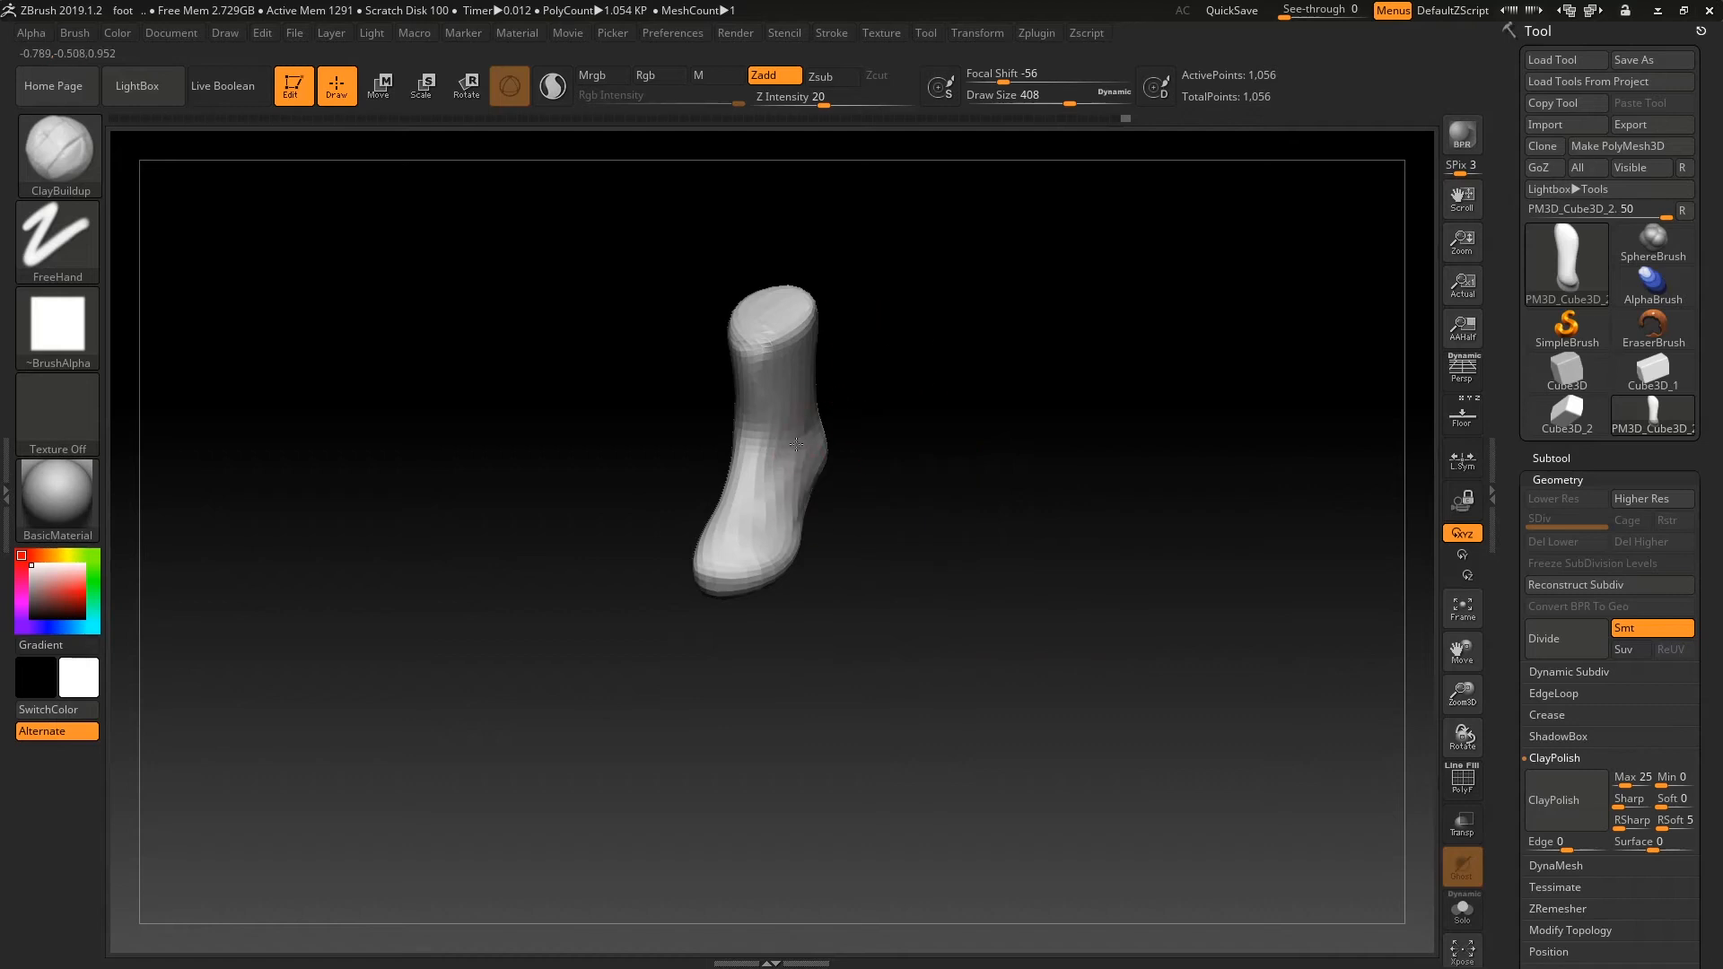
{"action": "mouse_move", "coordinate": [797, 463]}
{"action": "left_mouse_down", "text": "shift"}
{"action": "mouse_move", "coordinate": [928, 350]}
{"action": "mouse_move", "coordinate": [915, 407]}
{"action": "left_mouse_up", "text": "shift"}
- Adjust the ankle and the back of the lower leg's top rim with the Move brush at draw size 484
{"action": "key", "text": "b"}
{"action": "key", "text": "m"}
{"action": "key", "text": "v"}
{"action": "key", "text": "space"}
{"action": "mouse_move", "coordinate": [784, 428]}
{"action": "left_mouse_down"}
{"action": "mouse_move", "coordinate": [888, 384]}
{"action": "mouse_move", "coordinate": [847, 439]}
{"action": "left_mouse_up"}
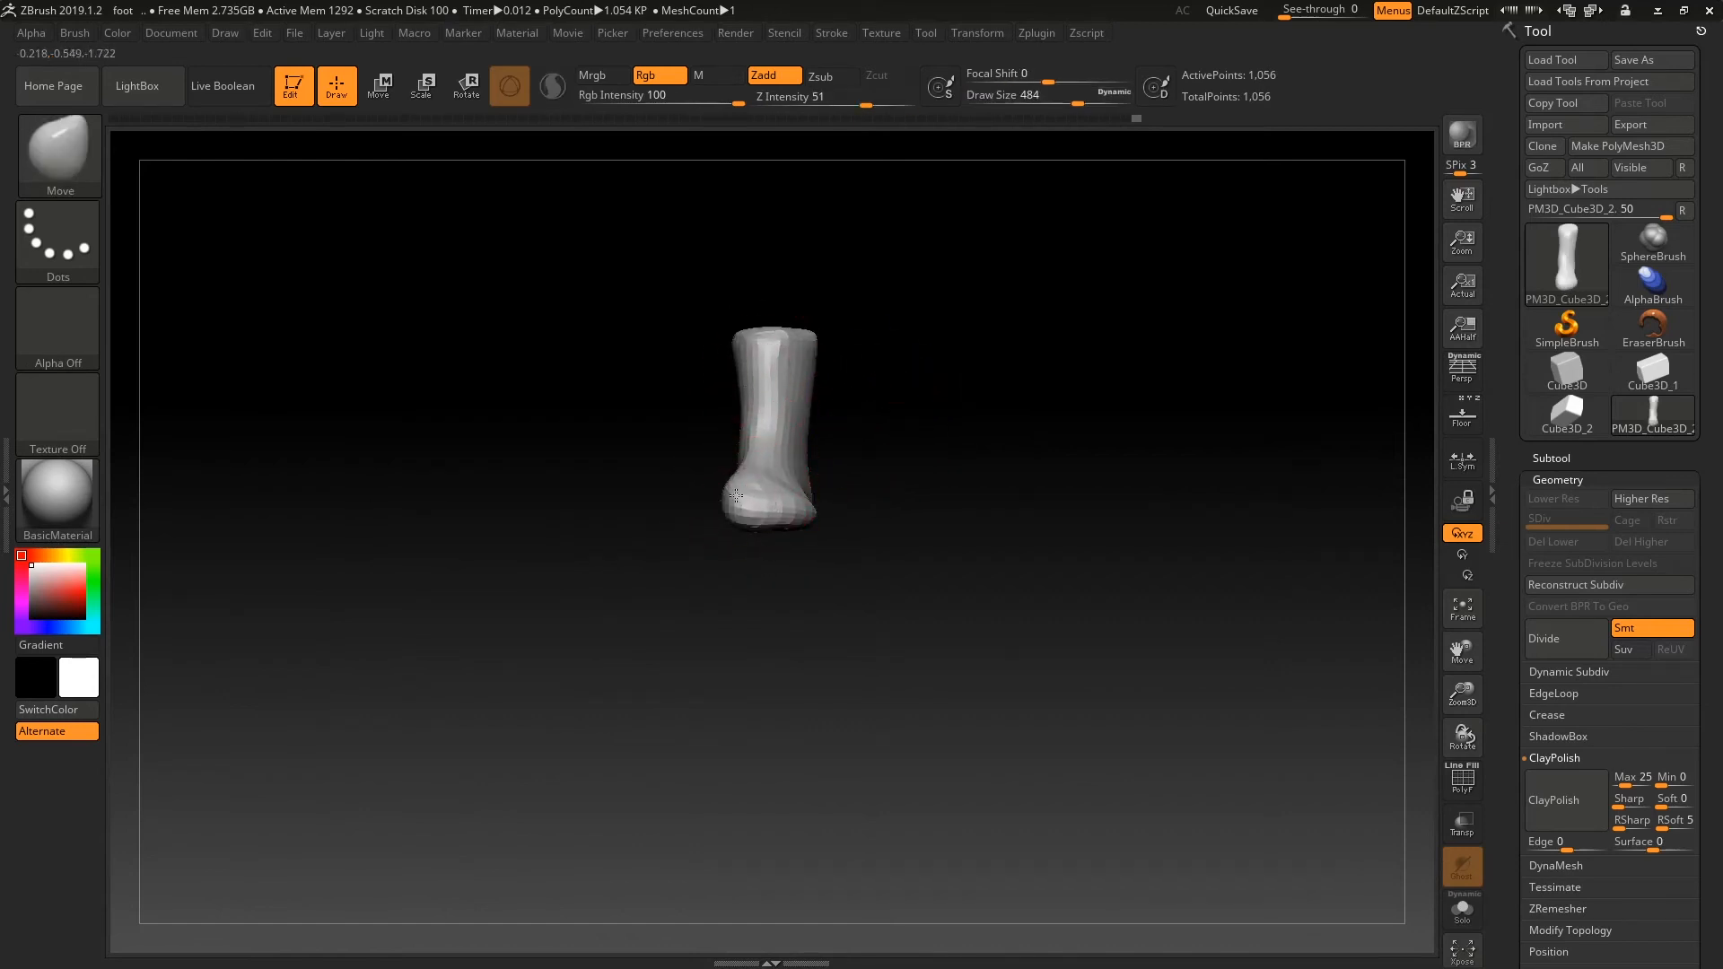
{"action": "left_click_drag", "start_coordinate": [1167, 552], "coordinate": [1079, 563]}
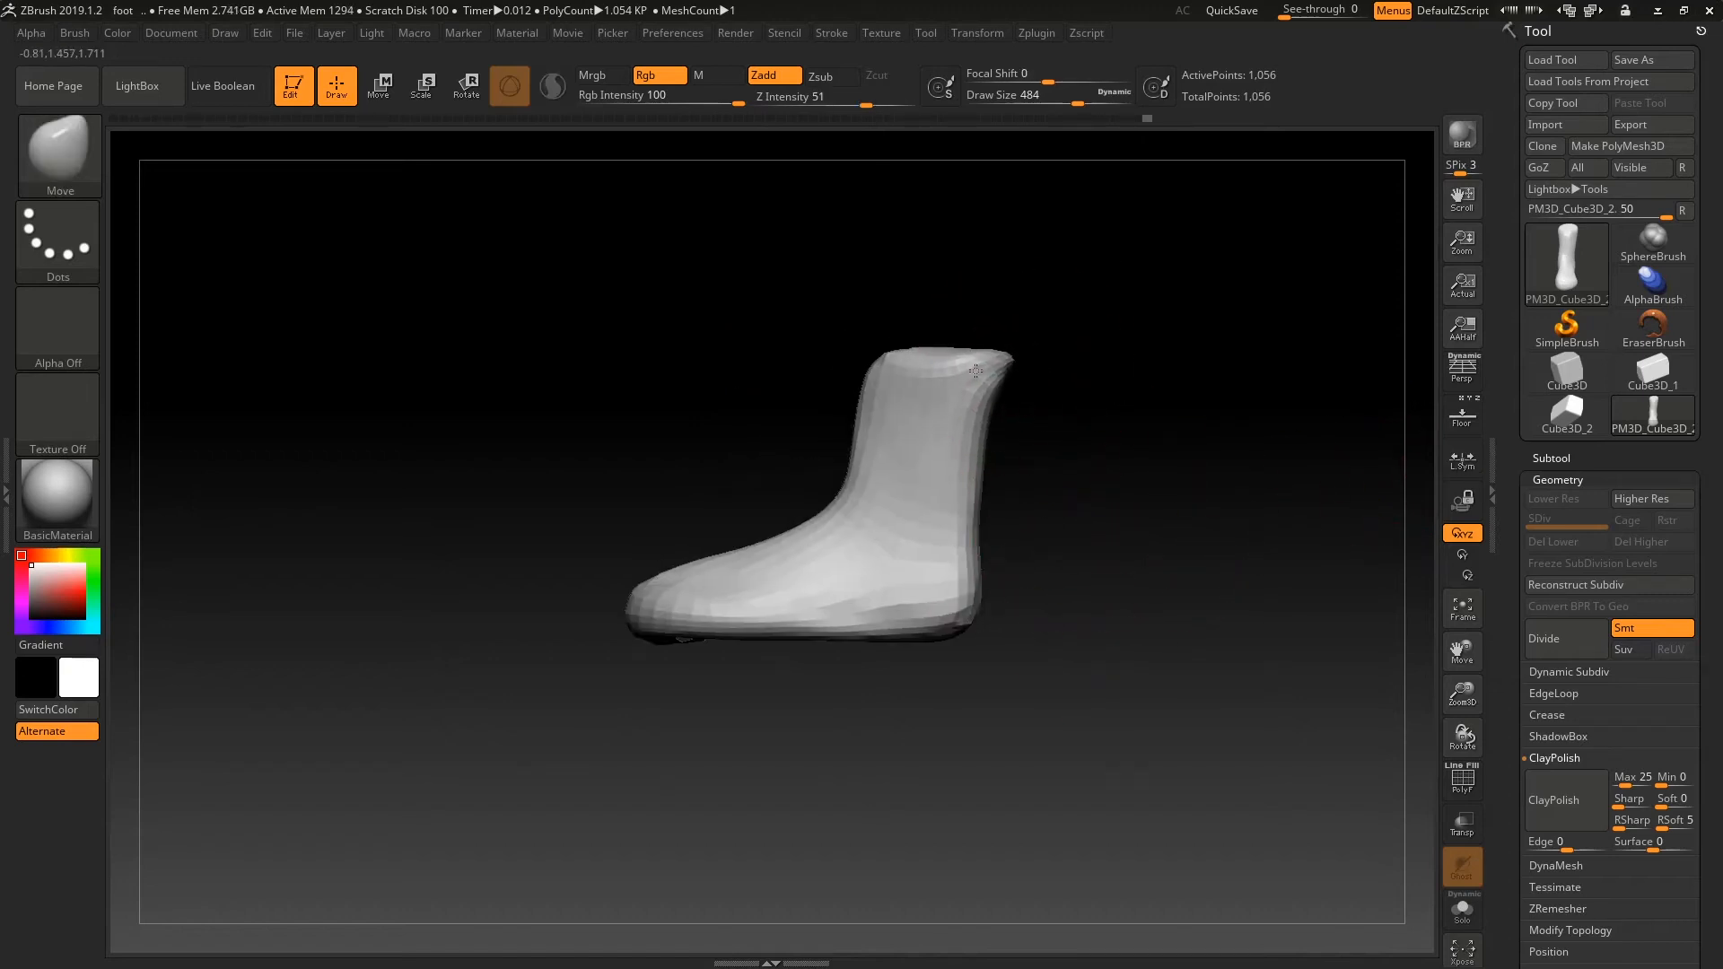
{"action": "left_click_drag", "start_coordinate": [1041, 462], "coordinate": [1016, 413]}
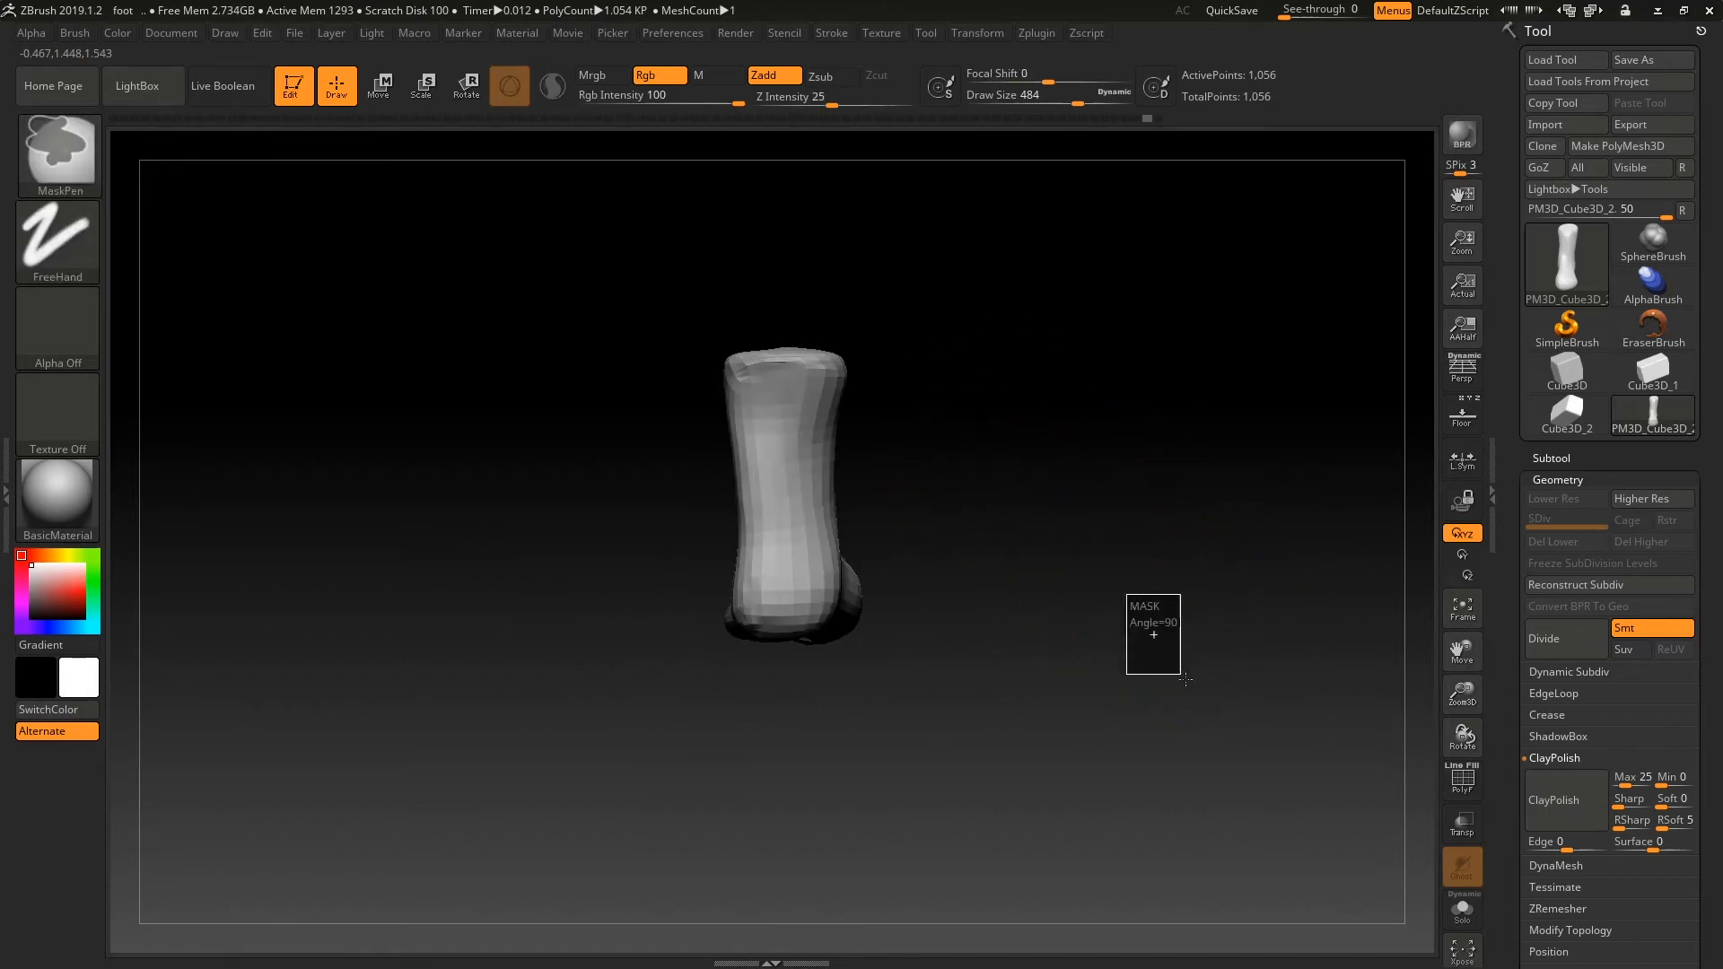
- Open the DynaMesh settings, try rebuilding the foot, and undo the last change
{"action": "mouse_move", "coordinate": [1115, 623]}
{"action": "left_mouse_down"}
{"action": "mouse_move", "coordinate": [1072, 626]}
{"action": "mouse_move", "coordinate": [1122, 664]}
{"action": "mouse_move", "coordinate": [1077, 666]}
{"action": "left_mouse_up"}
{"action": "left_click", "coordinate": [1549, 756]}
{"action": "left_click", "coordinate": [1558, 779]}
{"action": "mouse_move", "coordinate": [771, 326]}
{"action": "left_mouse_down"}
{"action": "mouse_move", "coordinate": [718, 431]}
{"action": "mouse_move", "coordinate": [769, 495]}
{"action": "left_mouse_up"}
{"action": "key", "text": "ctrl+z"}
- Smooth the top rim of the lower leg
{"action": "left_click_drag", "start_coordinate": [504, 471], "coordinate": [630, 472], "text": "shift"}
{"action": "mouse_move", "coordinate": [1000, 569]}
{"action": "left_mouse_down"}
{"action": "mouse_move", "coordinate": [838, 596]}
{"action": "mouse_move", "coordinate": [815, 661]}
{"action": "mouse_move", "coordinate": [516, 611]}
{"action": "mouse_move", "coordinate": [655, 704]}
{"action": "mouse_move", "coordinate": [745, 646]}
{"action": "mouse_move", "coordinate": [731, 597]}
{"action": "mouse_move", "coordinate": [713, 633]}
{"action": "mouse_move", "coordinate": [793, 659]}
{"action": "mouse_move", "coordinate": [781, 646]}
{"action": "mouse_move", "coordinate": [838, 572]}
{"action": "mouse_move", "coordinate": [946, 581]}
{"action": "left_mouse_up"}
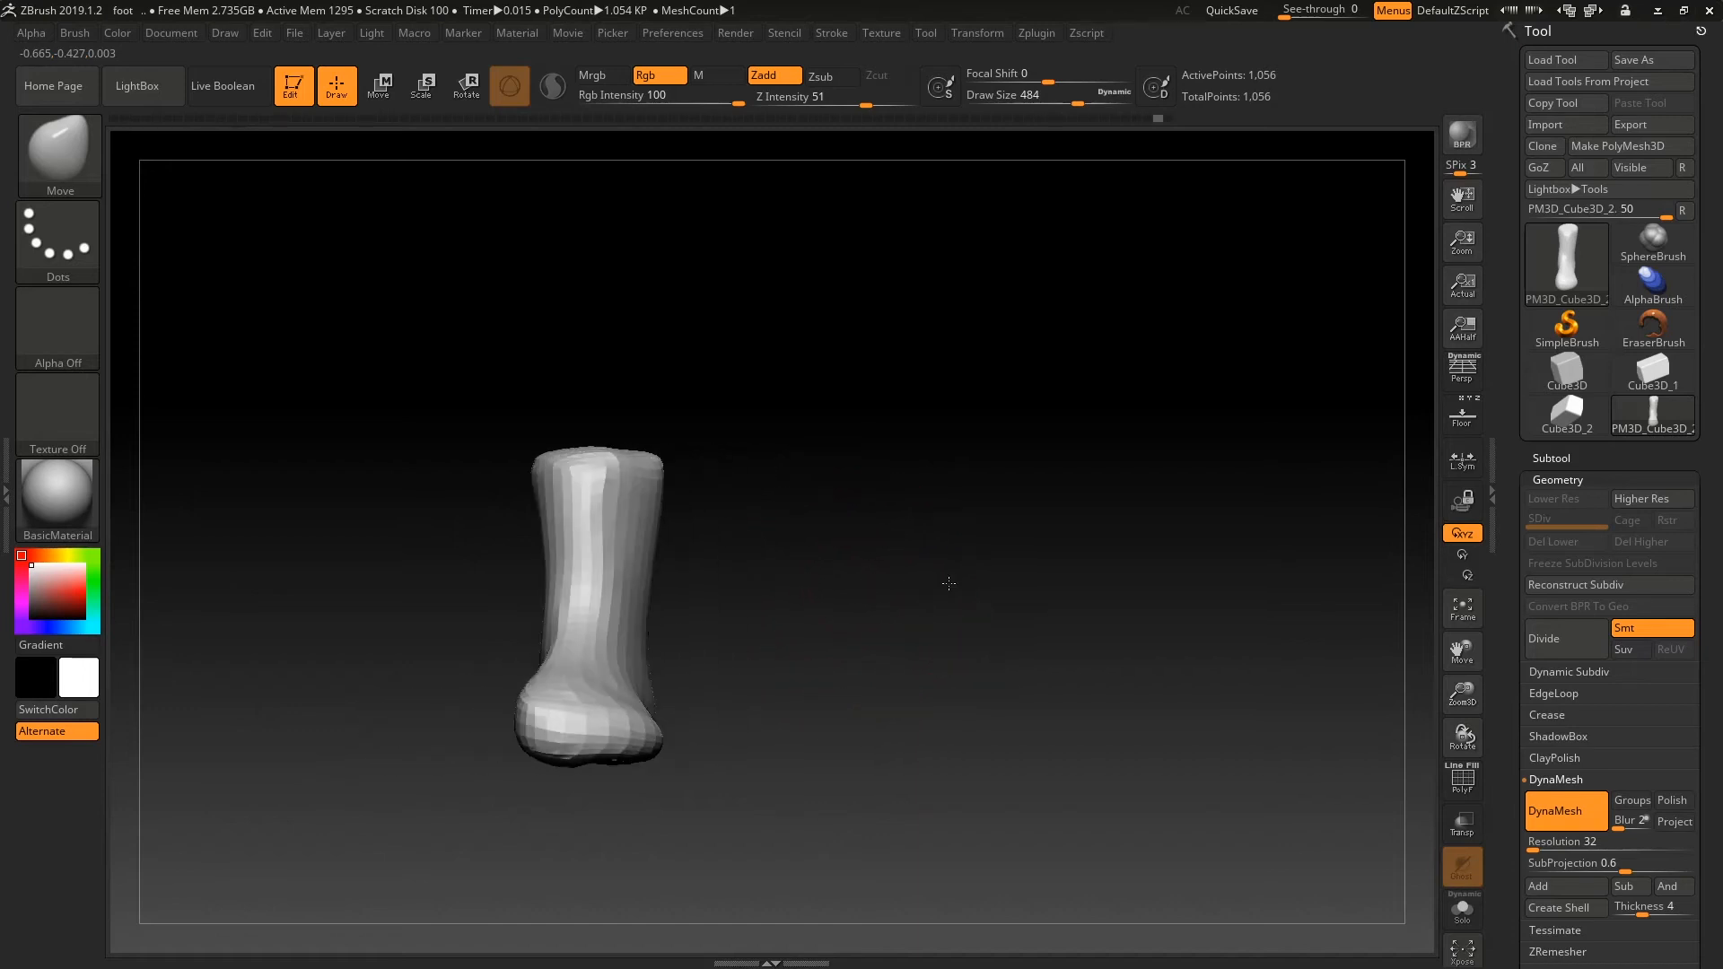
{"action": "left_click_drag", "start_coordinate": [838, 596], "coordinate": [802, 619]}
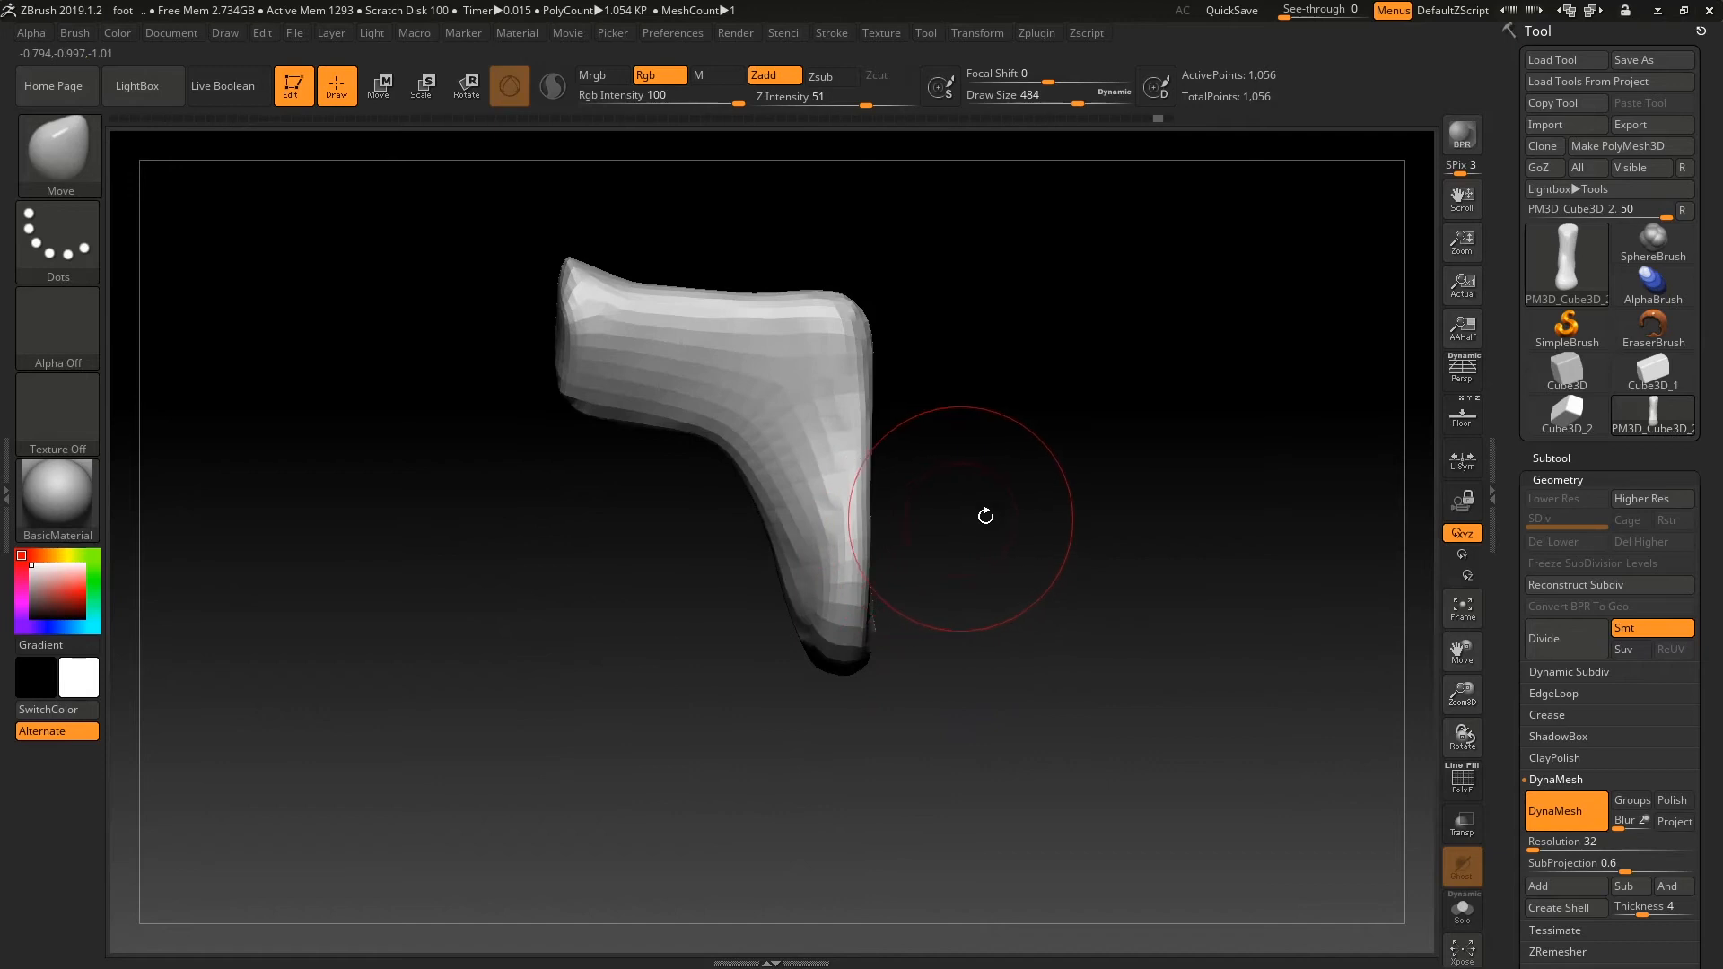
- Smooth the top of the forefoot
{"action": "left_click_drag", "start_coordinate": [986, 516], "coordinate": [907, 603], "text": "alt"}
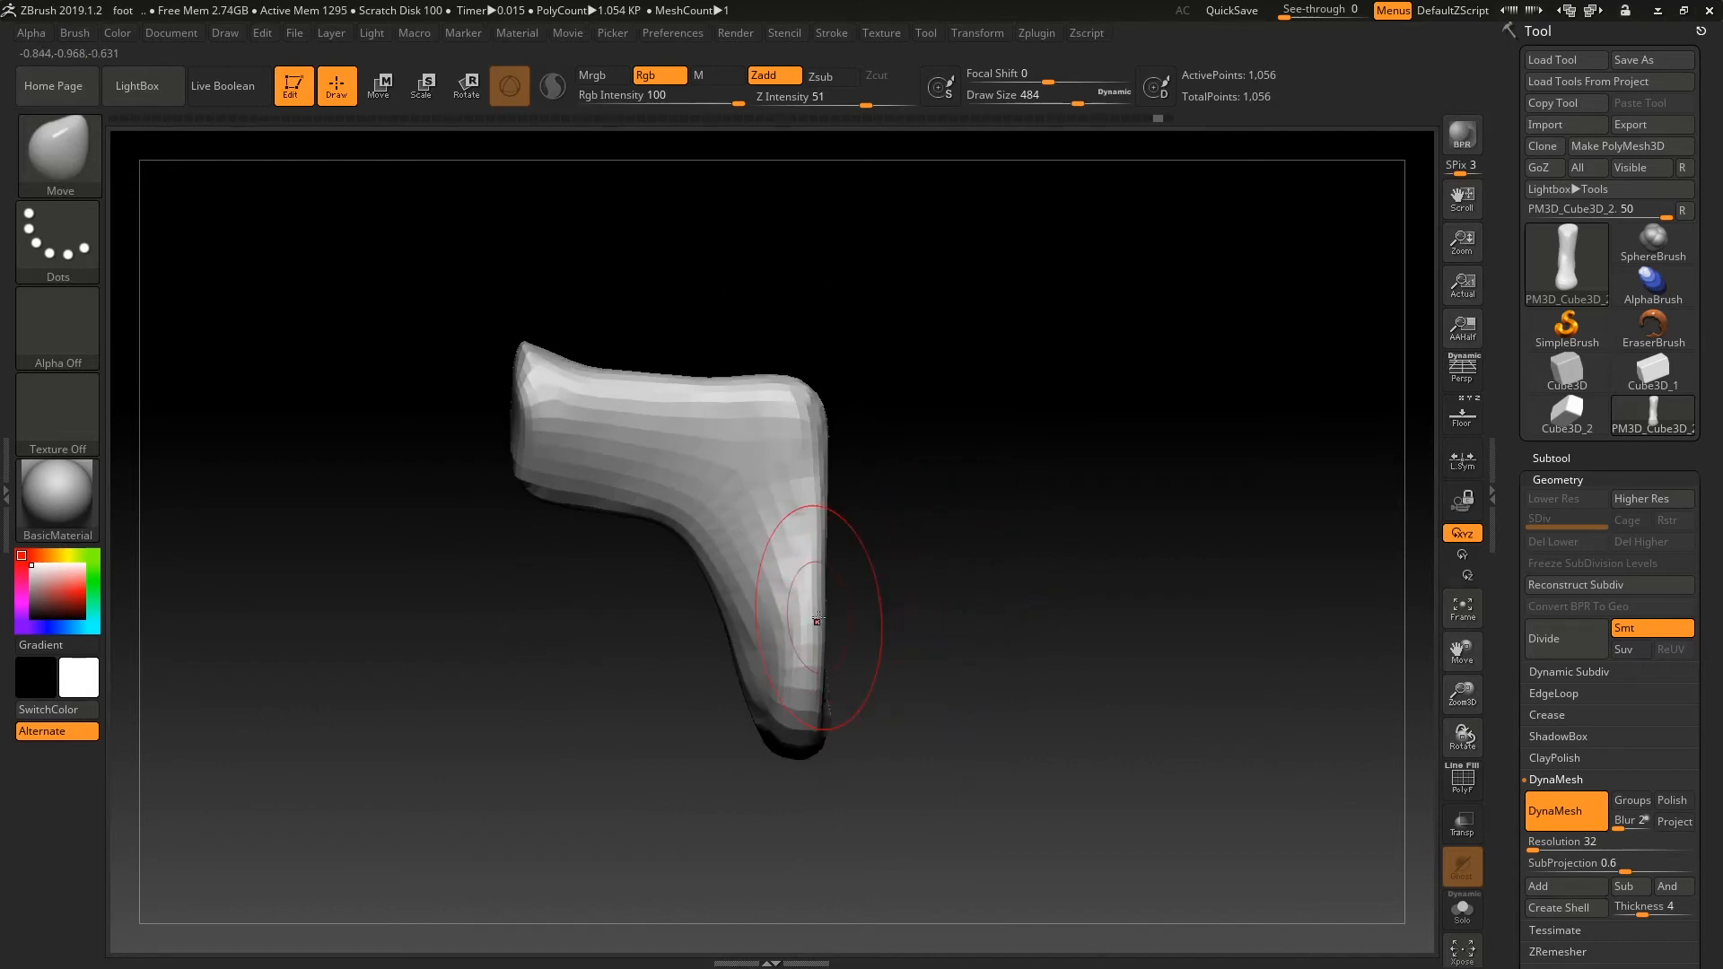
{"action": "left_click_drag", "start_coordinate": [927, 574], "coordinate": [1020, 558]}
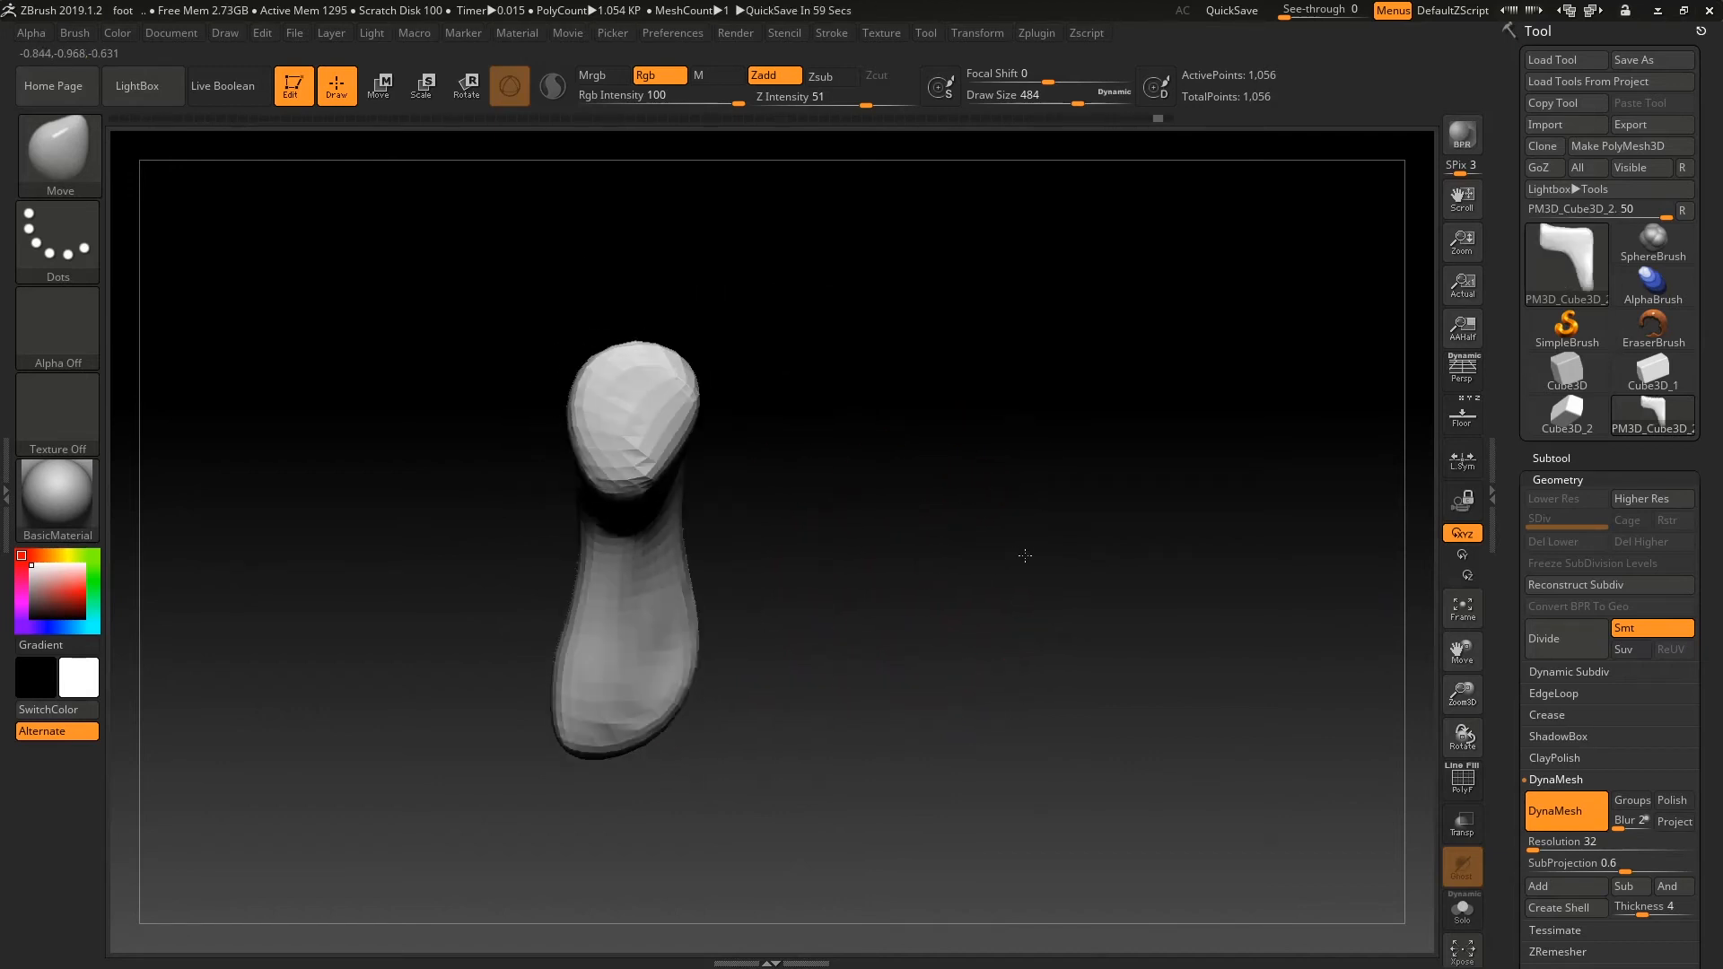
{"action": "mouse_move", "coordinate": [912, 596]}
{"action": "left_mouse_down"}
{"action": "mouse_move", "coordinate": [917, 447]}
{"action": "mouse_move", "coordinate": [880, 470]}
{"action": "left_mouse_up"}
{"action": "key", "text": "shift"}
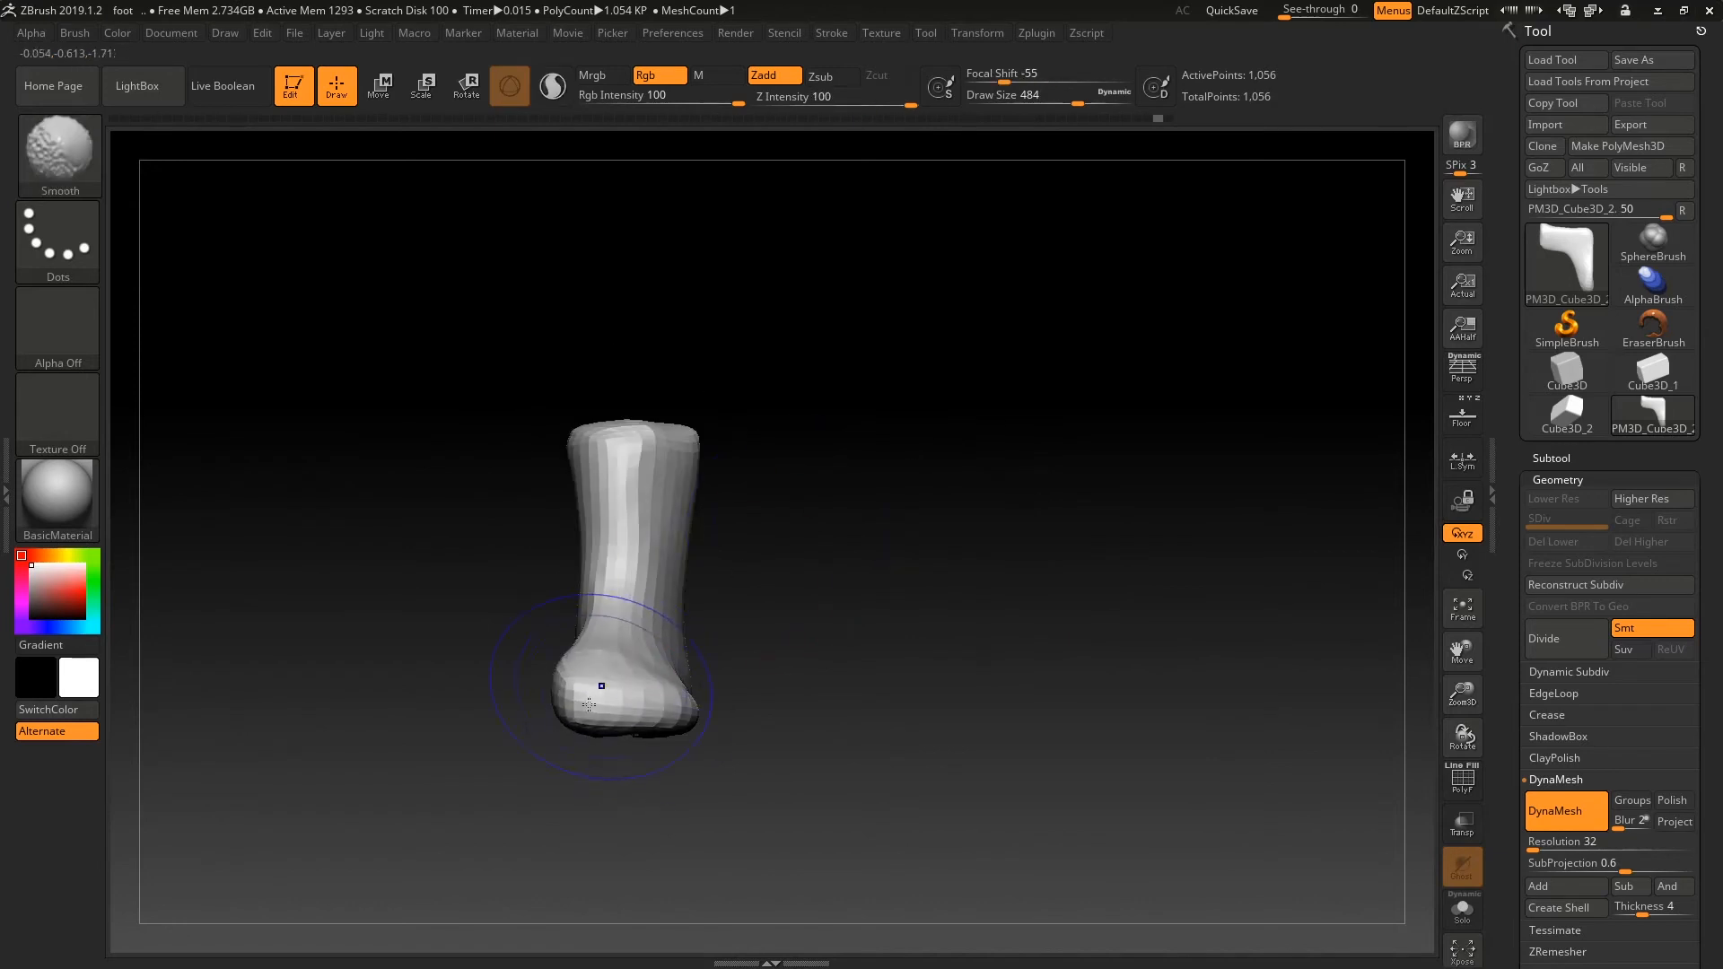
{"action": "left_click_drag", "start_coordinate": [816, 677], "coordinate": [736, 648]}
{"action": "mouse_move", "coordinate": [858, 627]}
{"action": "left_mouse_down"}
{"action": "mouse_move", "coordinate": [930, 638]}
{"action": "mouse_move", "coordinate": [898, 644]}
{"action": "mouse_move", "coordinate": [838, 542]}
{"action": "mouse_move", "coordinate": [838, 477]}
{"action": "mouse_move", "coordinate": [687, 553]}
{"action": "left_mouse_up"}
- Reshape the back of the lower leg and ankle with the Move brush and smooth it
{"action": "key", "text": "ctrl"}
{"action": "mouse_move", "coordinate": [808, 619]}
{"action": "left_mouse_down"}
{"action": "mouse_move", "coordinate": [831, 692]}
{"action": "mouse_move", "coordinate": [850, 623]}
{"action": "left_mouse_up"}
{"action": "mouse_move", "coordinate": [851, 624]}
{"action": "left_mouse_down"}
{"action": "mouse_move", "coordinate": [765, 622]}
{"action": "mouse_move", "coordinate": [793, 634]}
{"action": "mouse_move", "coordinate": [799, 673]}
{"action": "mouse_move", "coordinate": [773, 704]}
{"action": "mouse_move", "coordinate": [724, 697]}
{"action": "left_mouse_up"}
{"action": "key", "text": "b"}
{"action": "key", "text": "m"}
{"action": "key", "text": "v"}
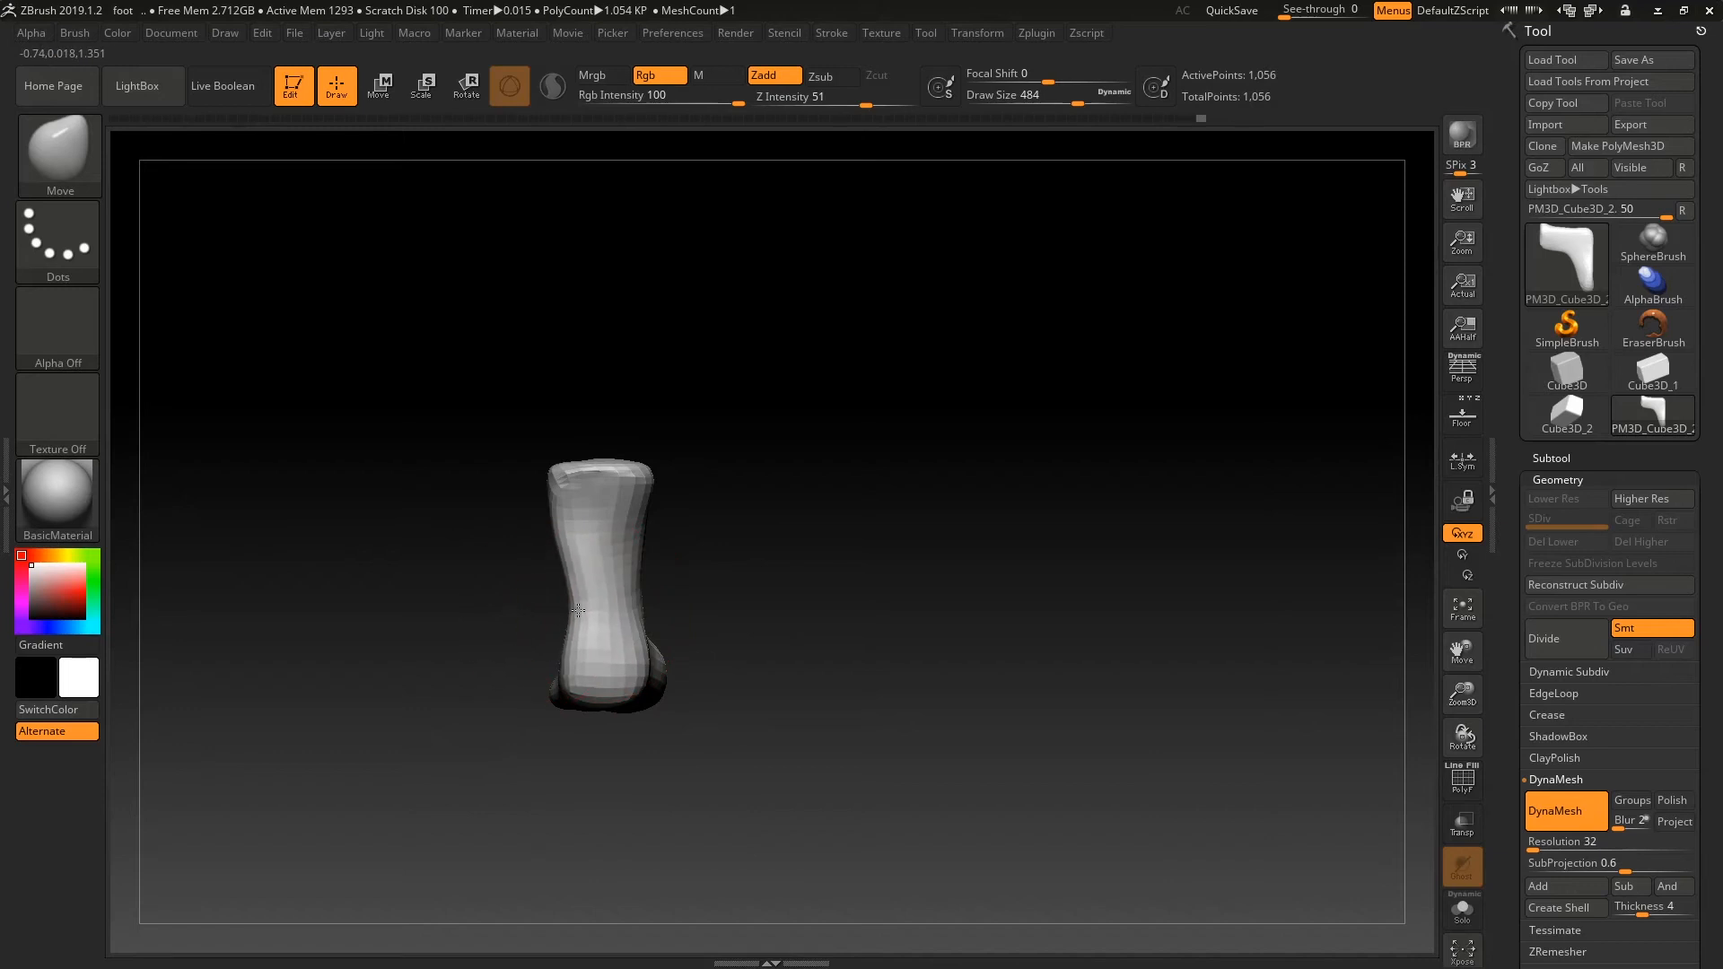
{"action": "key", "text": "shift"}
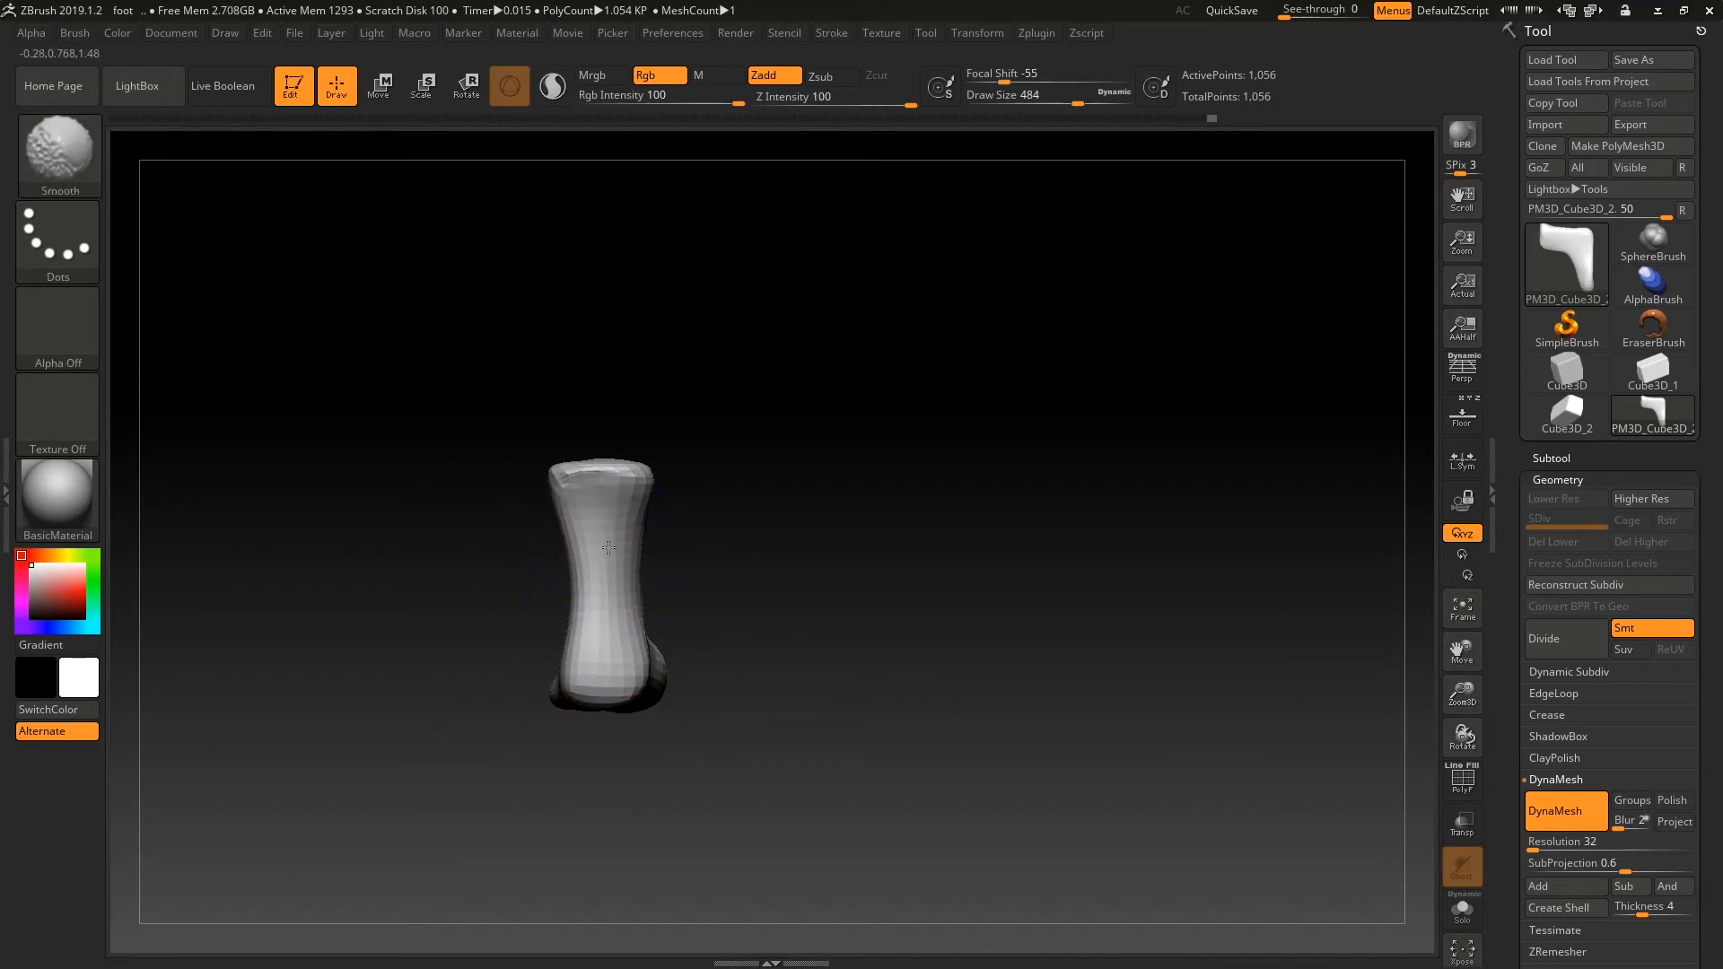
- Cut the uneven top rim off the lower leg with a straight rectangular TrimRect cut
{"action": "key", "text": "ctrl+shift"}
{"action": "mouse_move", "coordinate": [483, 362]}
{"action": "left_mouse_down", "text": "ctrl+shift"}
{"action": "mouse_move", "coordinate": [758, 492]}
{"action": "mouse_move", "coordinate": [796, 569]}
{"action": "mouse_move", "coordinate": [806, 557]}
{"action": "left_mouse_up", "text": "ctrl+shift"}
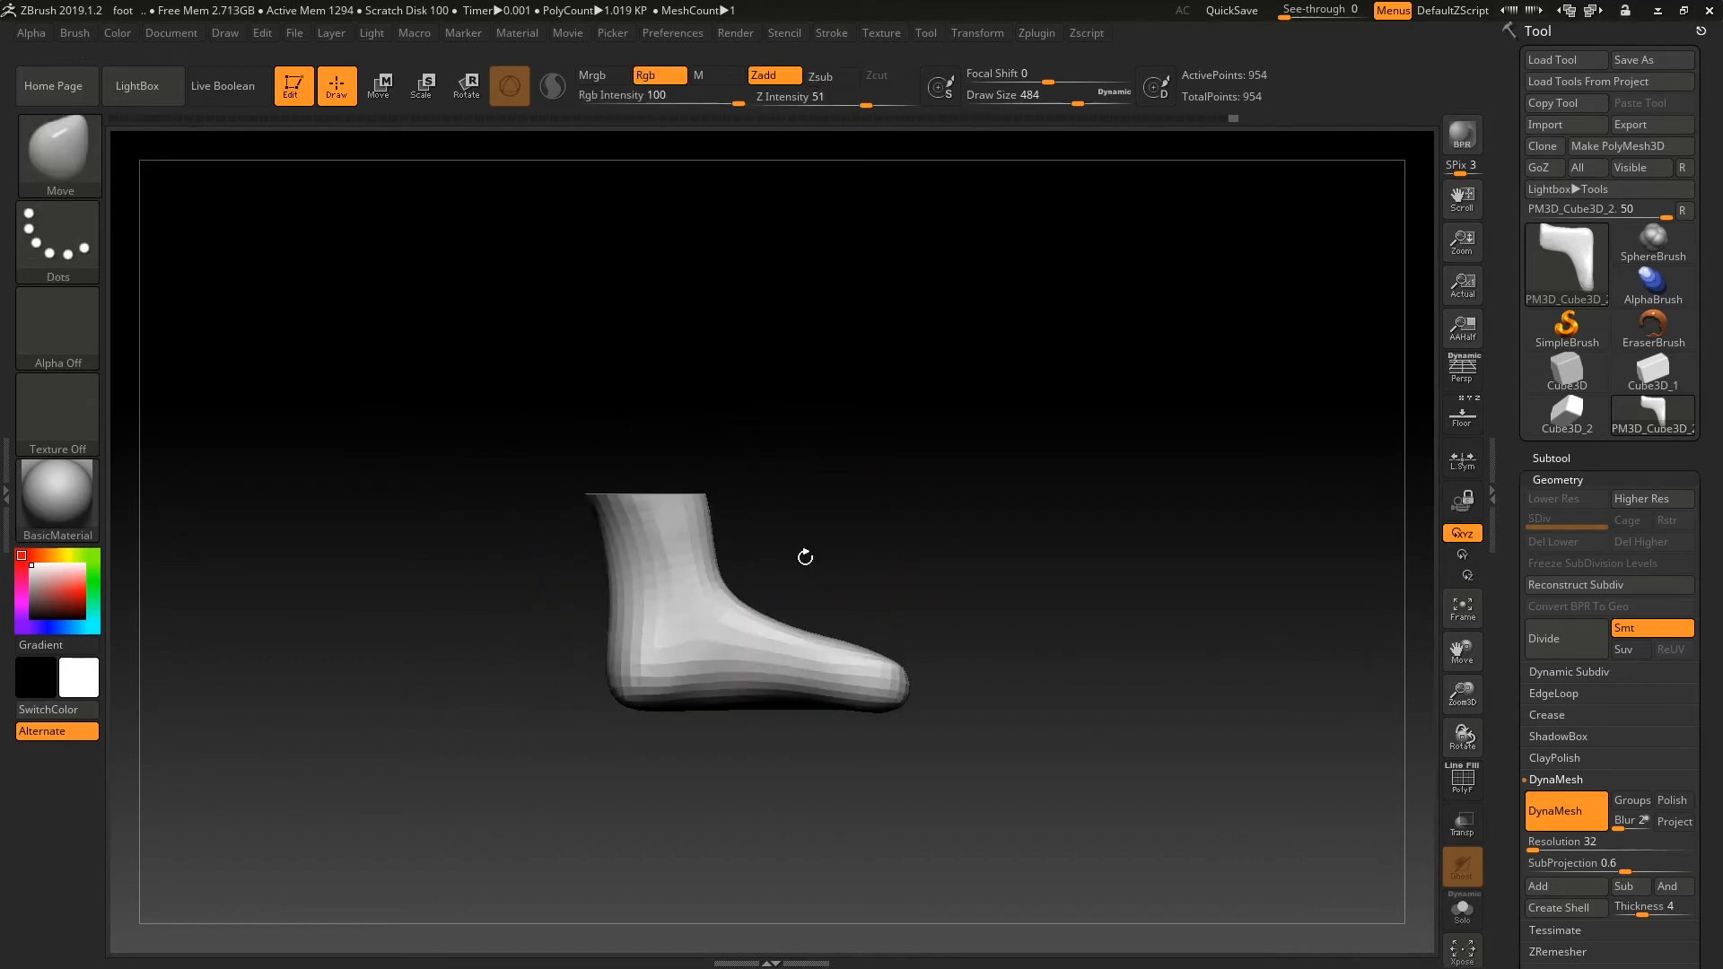
{"action": "key", "text": "b"}
{"action": "key", "text": "Escape"}
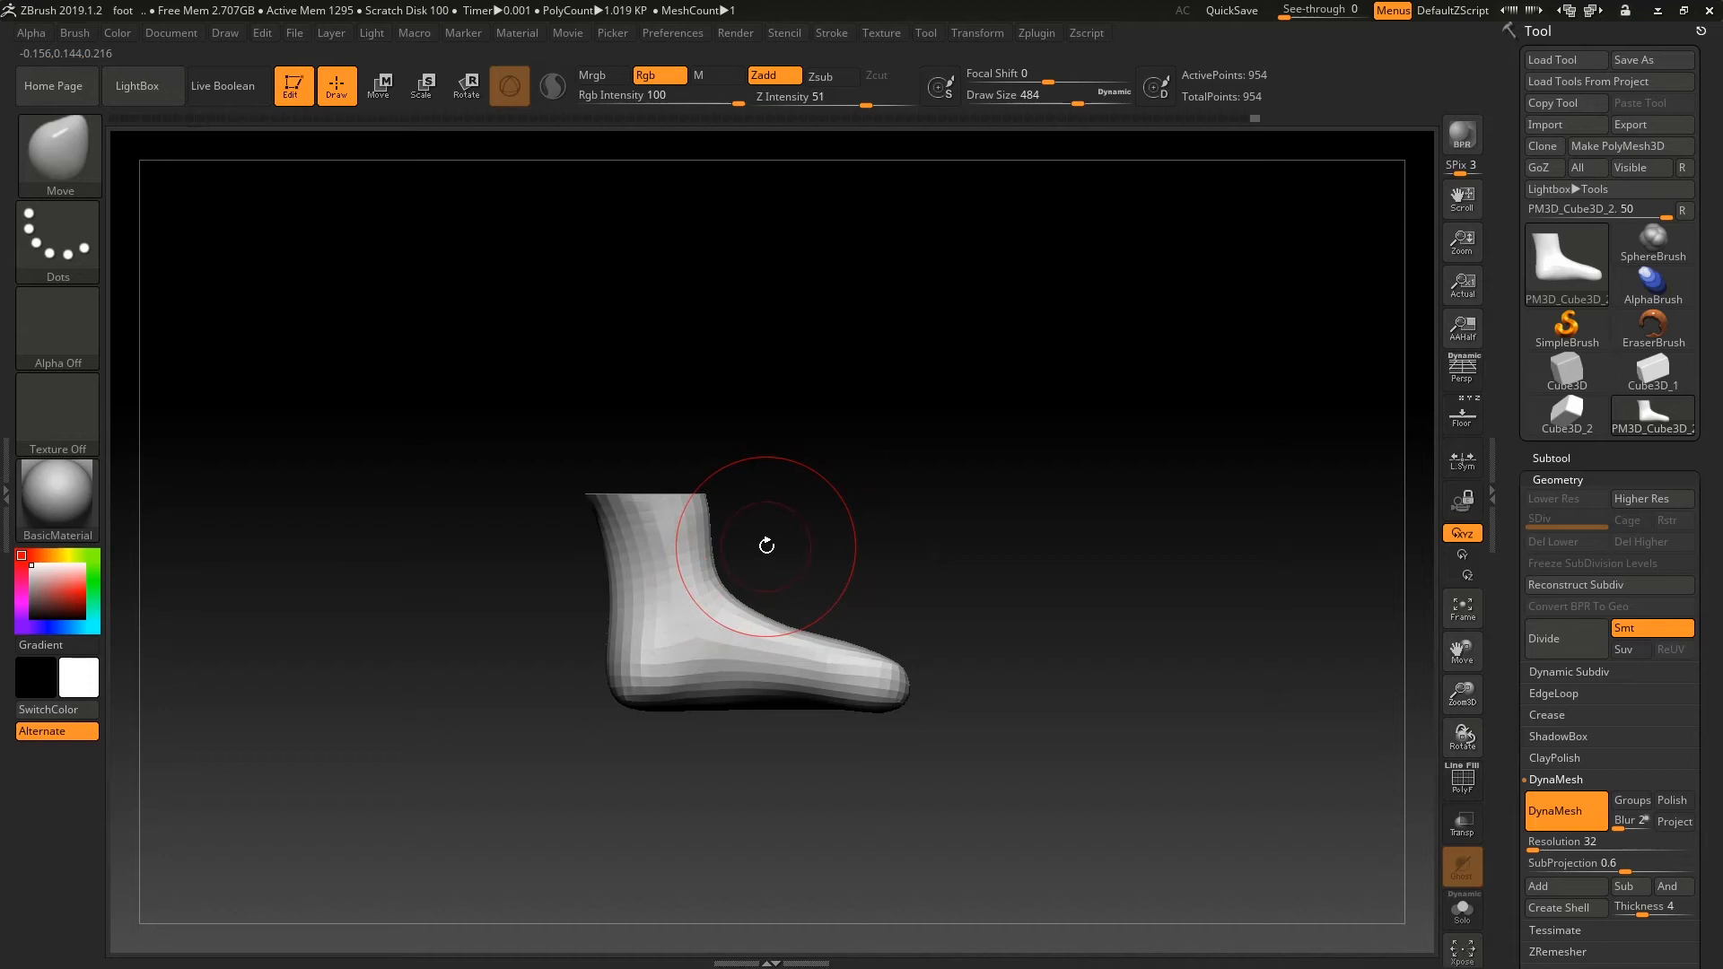
- Show the reference photos on the floor grid and fit the instep and top of the foot to the inner-side photo with the Move brush
{"action": "left_click_drag", "start_coordinate": [738, 605], "coordinate": [745, 593]}
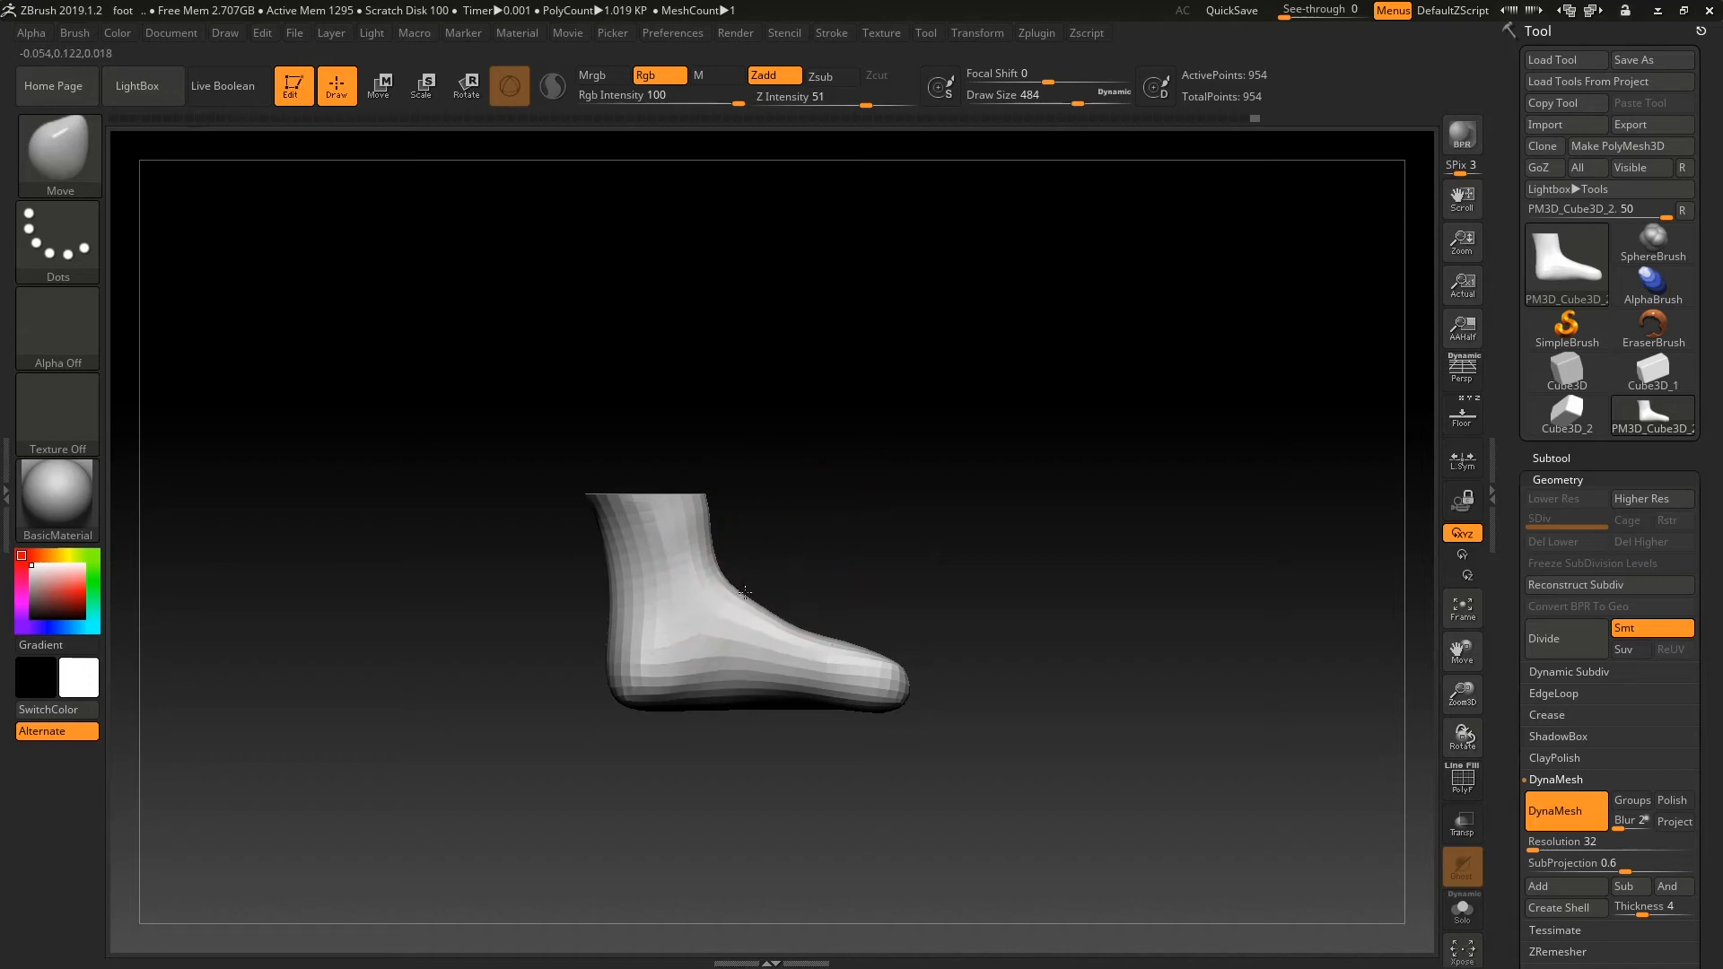
{"action": "left_click", "coordinate": [1463, 418]}
{"action": "left_click_drag", "start_coordinate": [1119, 712], "coordinate": [1115, 707], "text": "alt"}
{"action": "left_click_drag", "start_coordinate": [750, 606], "coordinate": [698, 639]}
{"action": "mouse_move", "coordinate": [842, 641]}
{"action": "left_mouse_down"}
{"action": "mouse_move", "coordinate": [841, 688]}
{"action": "mouse_move", "coordinate": [943, 714]}
{"action": "left_mouse_up"}
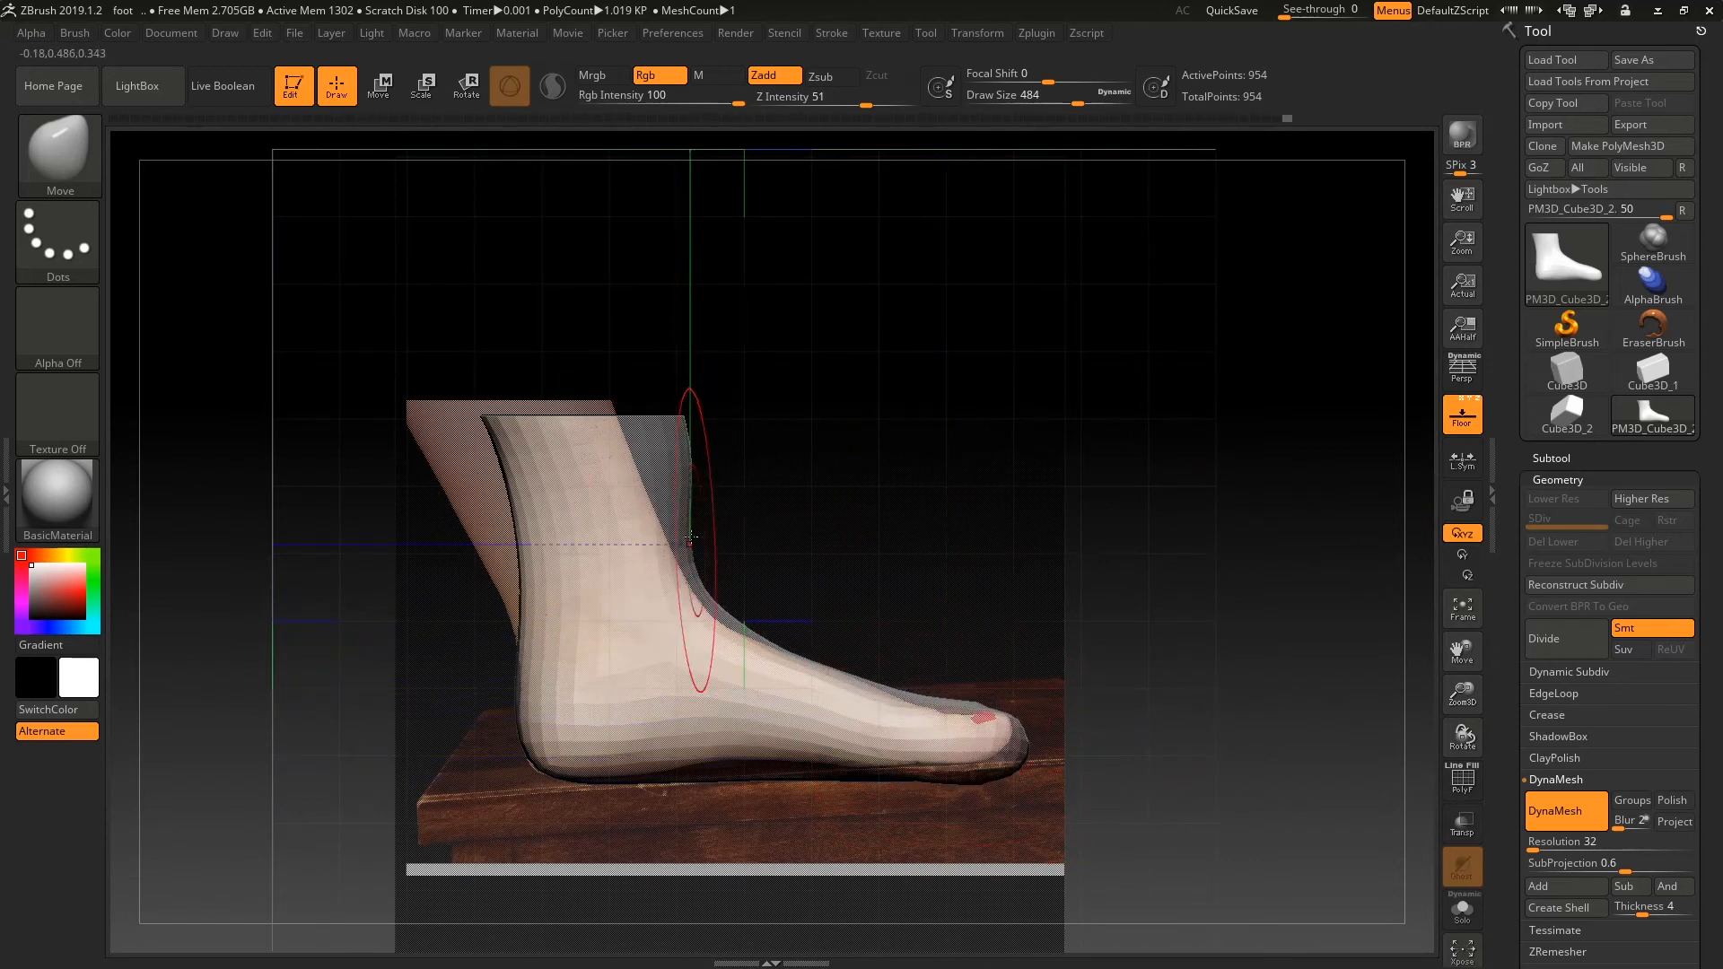
- Pull the front and back of the lower leg backward to match the inner-side photo, using the Move brush at draw size 593
{"action": "left_click_drag", "start_coordinate": [693, 530], "coordinate": [677, 515]}
{"action": "left_click_drag", "start_coordinate": [677, 427], "coordinate": [608, 369]}
{"action": "mouse_move", "coordinate": [508, 508]}
{"action": "left_mouse_down"}
{"action": "mouse_move", "coordinate": [495, 492]}
{"action": "mouse_move", "coordinate": [550, 476]}
{"action": "mouse_move", "coordinate": [347, 416]}
{"action": "left_mouse_up"}
{"action": "key", "text": "space"}
{"action": "mouse_move", "coordinate": [507, 554]}
{"action": "left_mouse_down"}
{"action": "mouse_move", "coordinate": [475, 502]}
{"action": "mouse_move", "coordinate": [520, 452]}
{"action": "mouse_move", "coordinate": [385, 381]}
{"action": "left_mouse_up"}
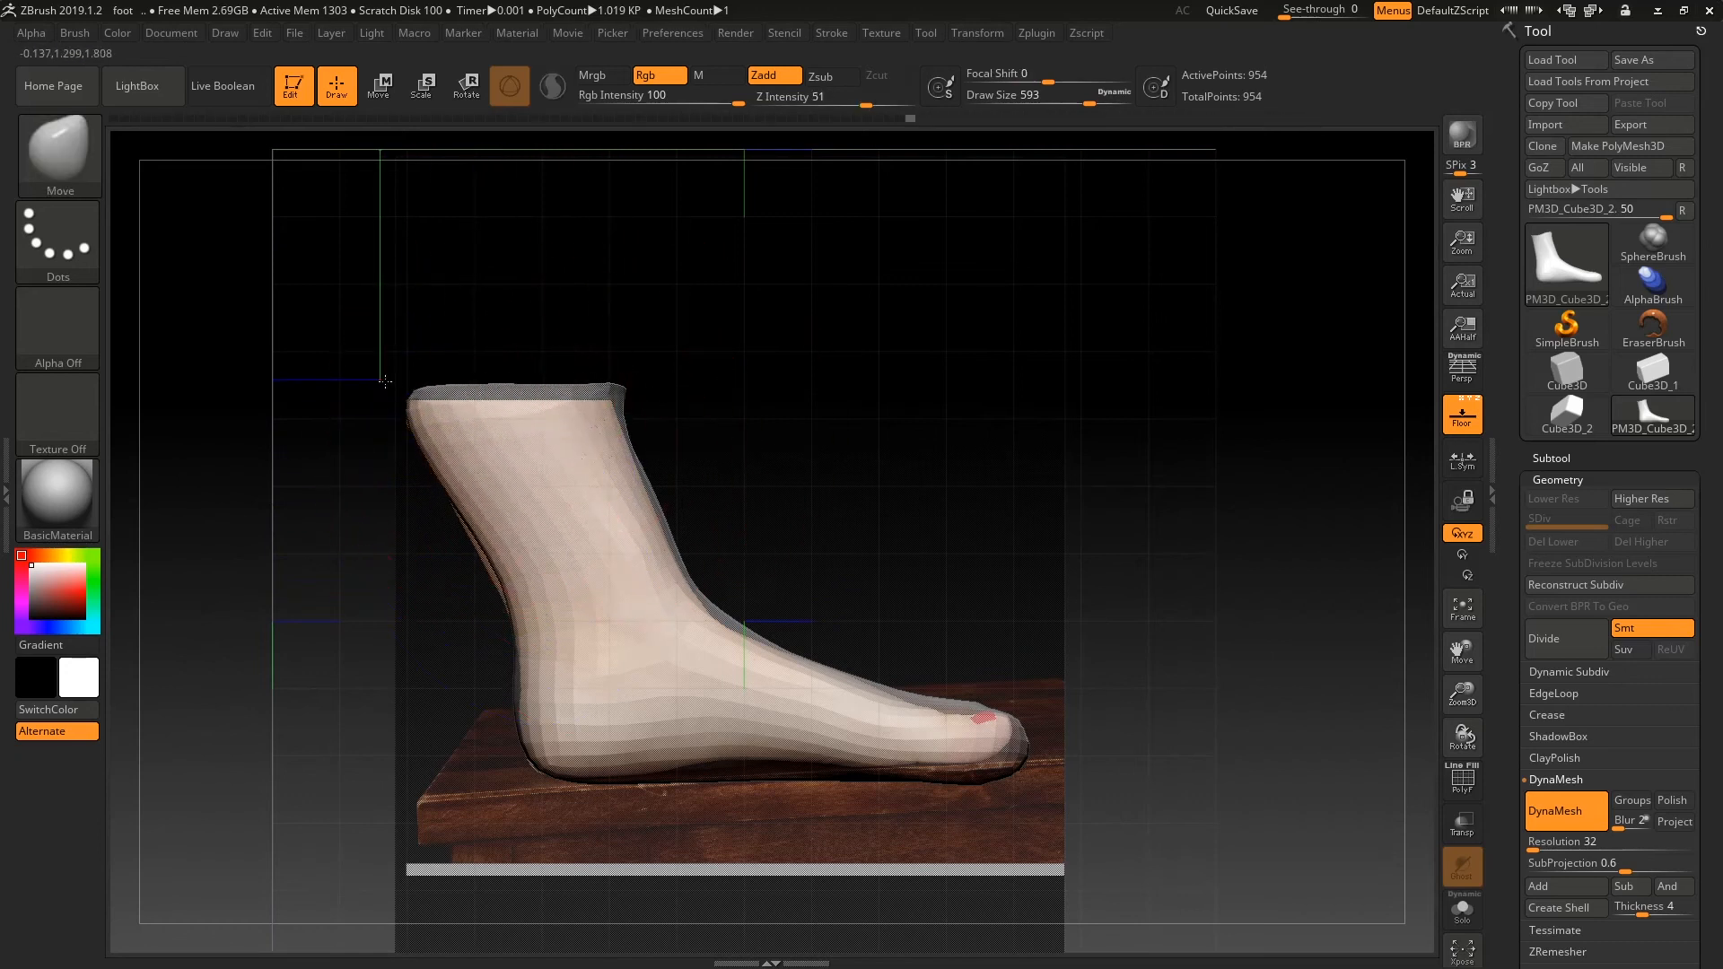
{"action": "left_click_drag", "start_coordinate": [662, 327], "coordinate": [838, 473]}
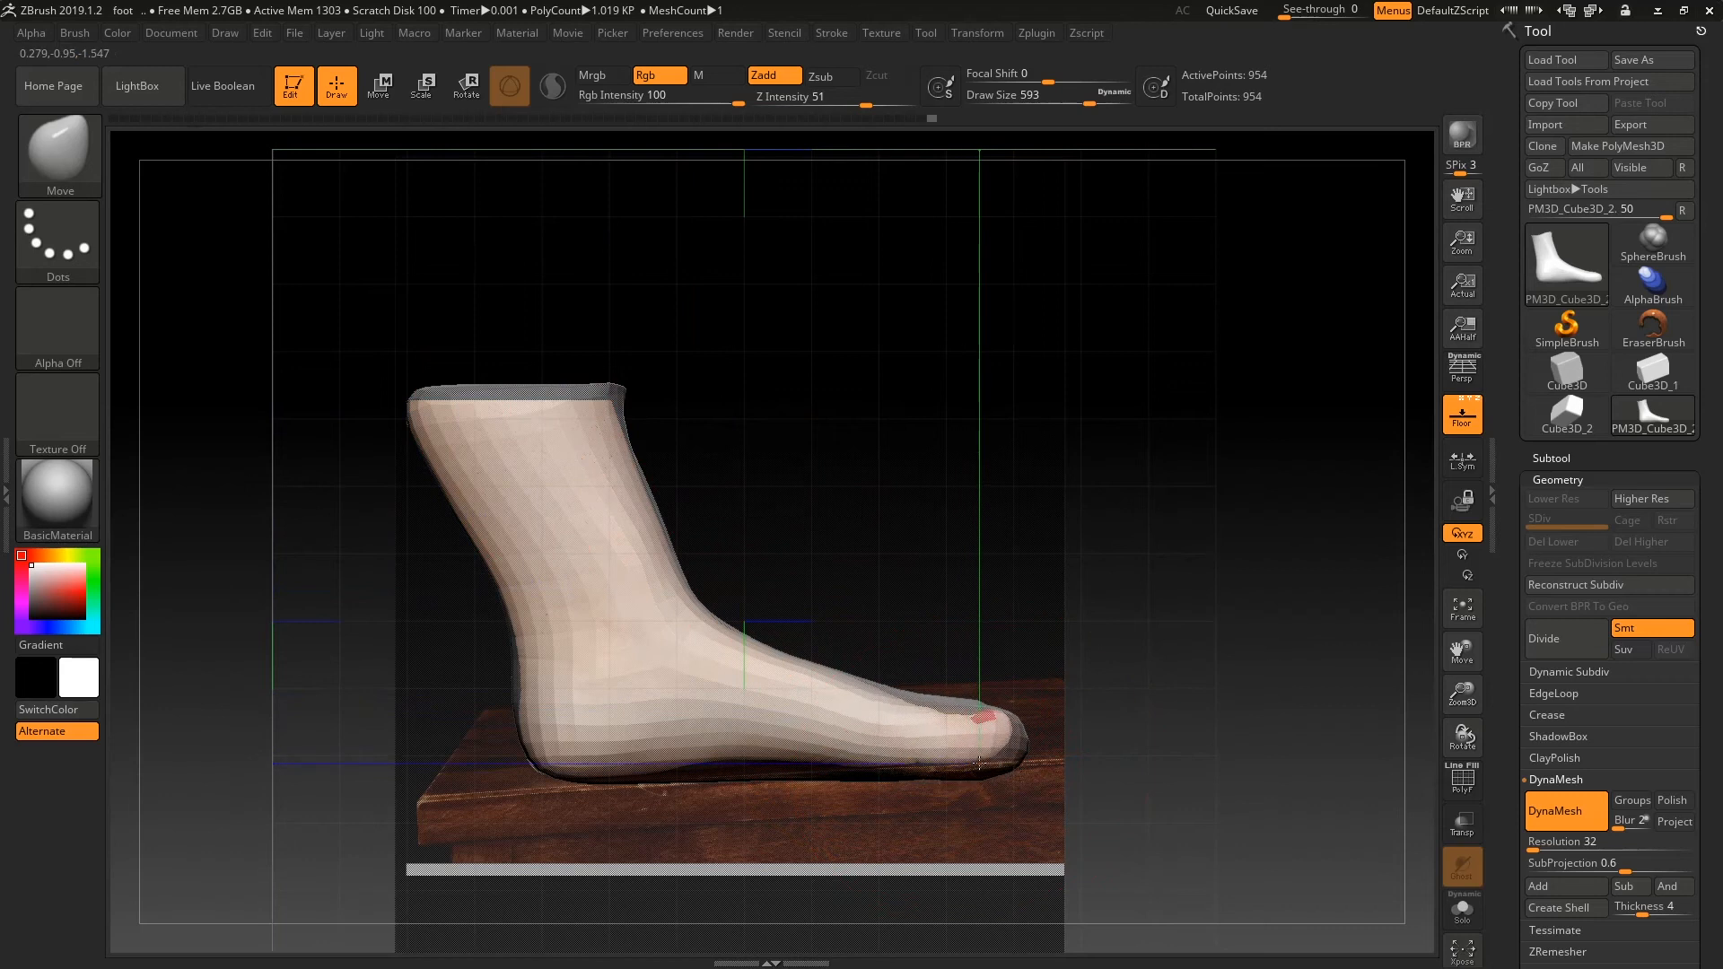
- Match the front, back and top of the lower leg to the outer-side photo with the Move brush at draw size 773
{"action": "mouse_move", "coordinate": [978, 525]}
{"action": "left_mouse_down"}
{"action": "mouse_move", "coordinate": [920, 568]}
{"action": "mouse_move", "coordinate": [727, 584]}
{"action": "mouse_move", "coordinate": [881, 584]}
{"action": "left_mouse_up"}
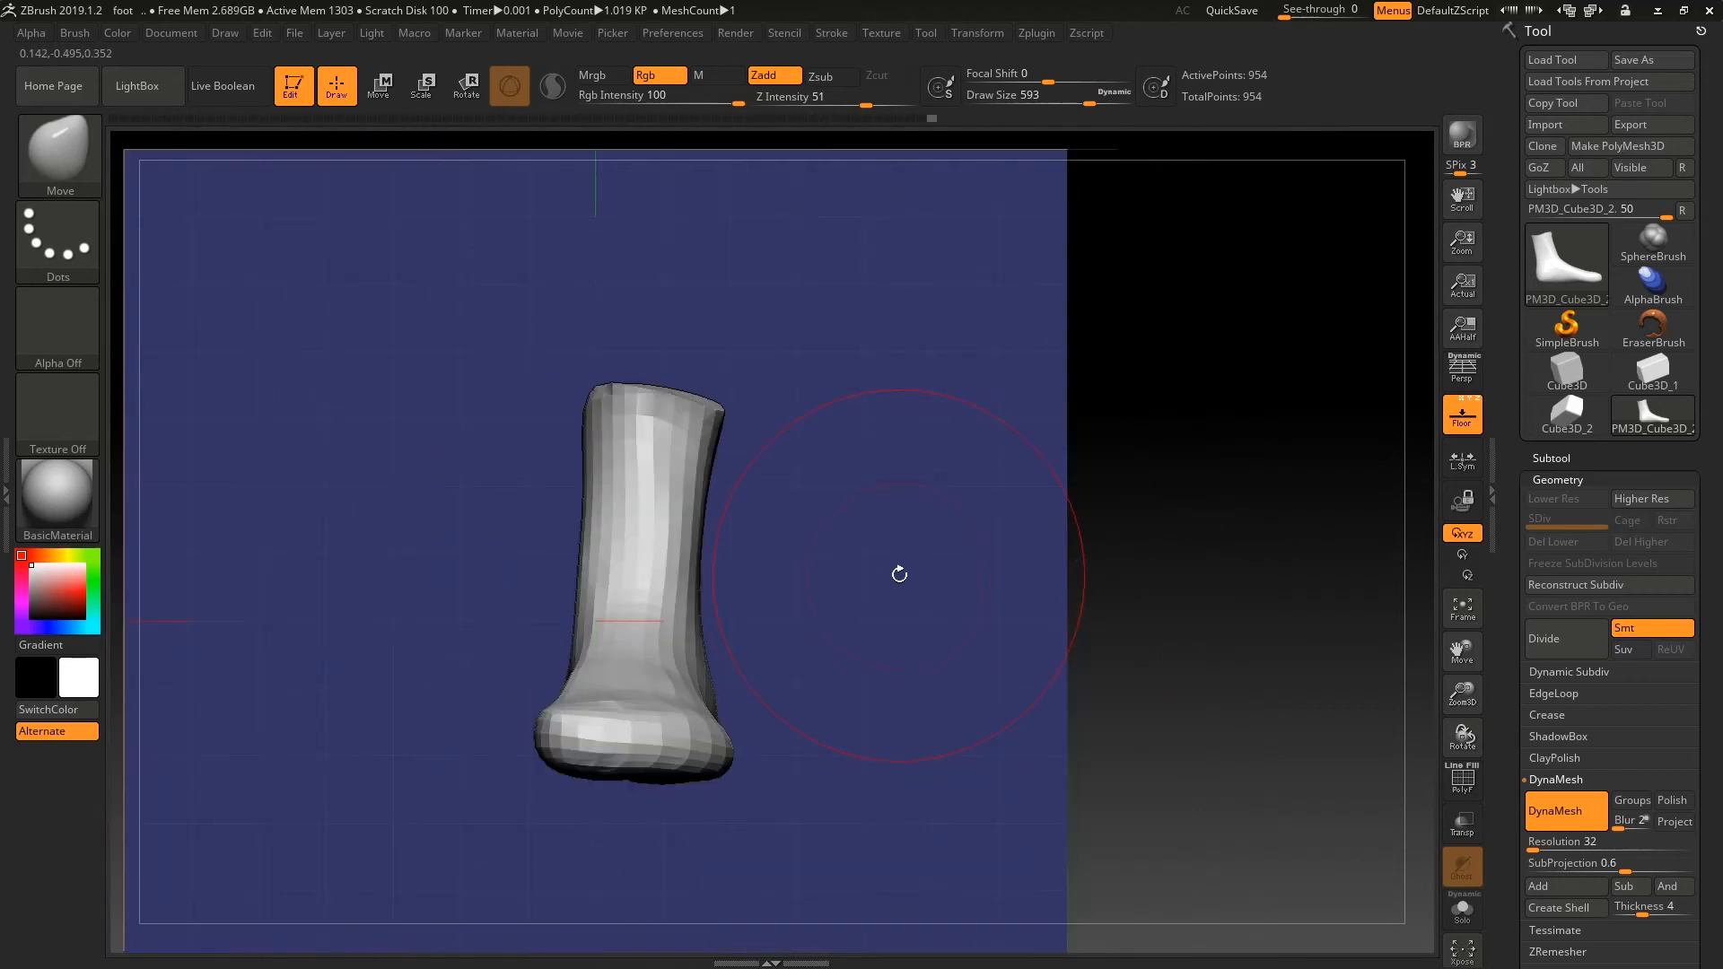
{"action": "left_click_drag", "start_coordinate": [947, 563], "coordinate": [792, 569], "text": "shift"}
{"action": "left_click_drag", "start_coordinate": [544, 414], "coordinate": [541, 413]}
{"action": "left_click_drag", "start_coordinate": [845, 482], "coordinate": [869, 431], "text": "alt"}
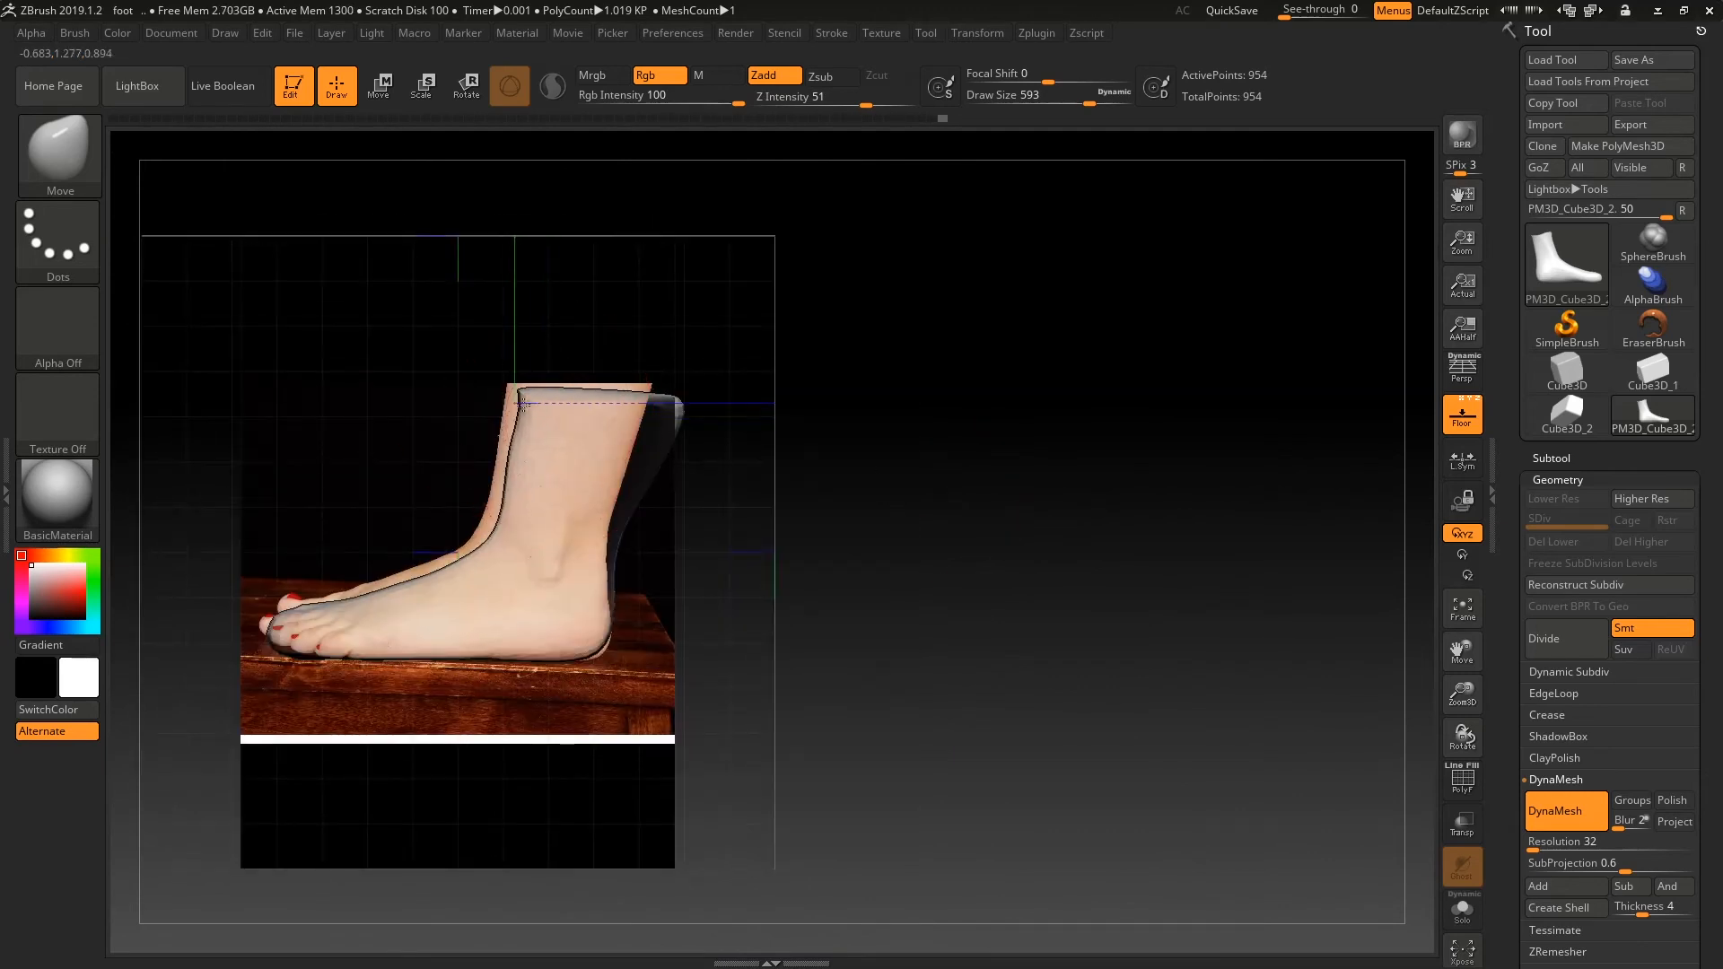
{"action": "key", "text": "space"}
{"action": "left_click_drag", "start_coordinate": [575, 401], "coordinate": [609, 401]}
{"action": "left_click_drag", "start_coordinate": [502, 388], "coordinate": [479, 499]}
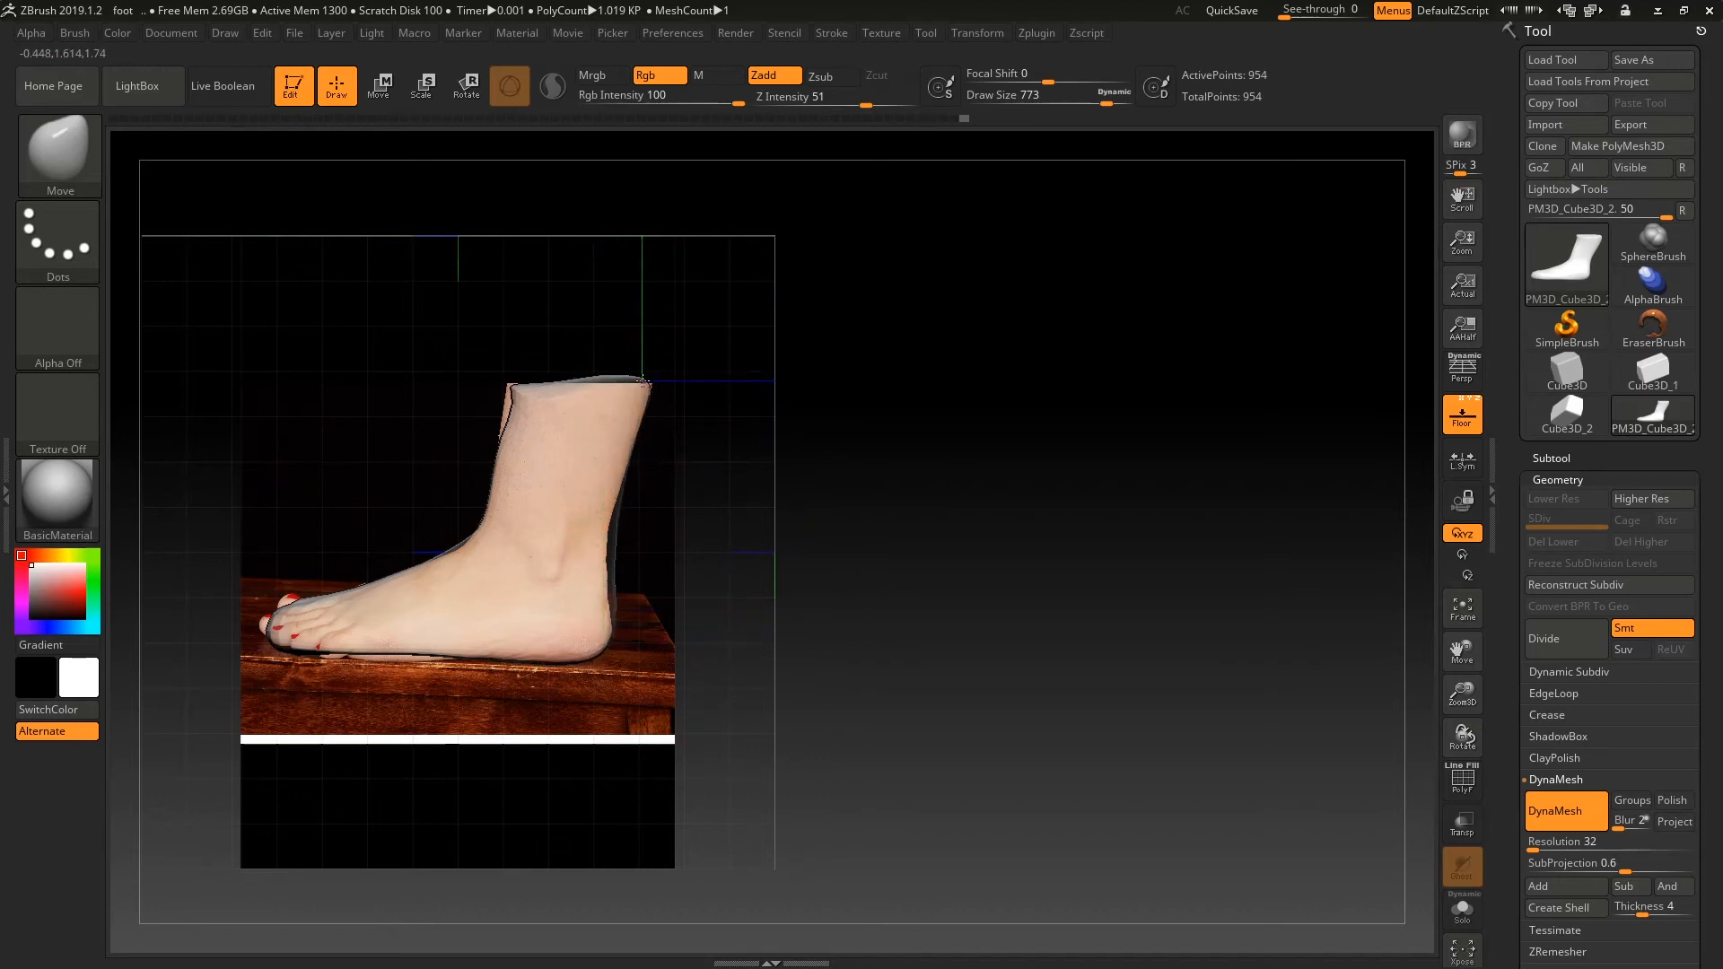
- Adjust the heel and ankle width against the back photo with the Move brush at draw size 517, and hide the reference photos
{"action": "left_click_drag", "start_coordinate": [916, 471], "coordinate": [784, 465]}
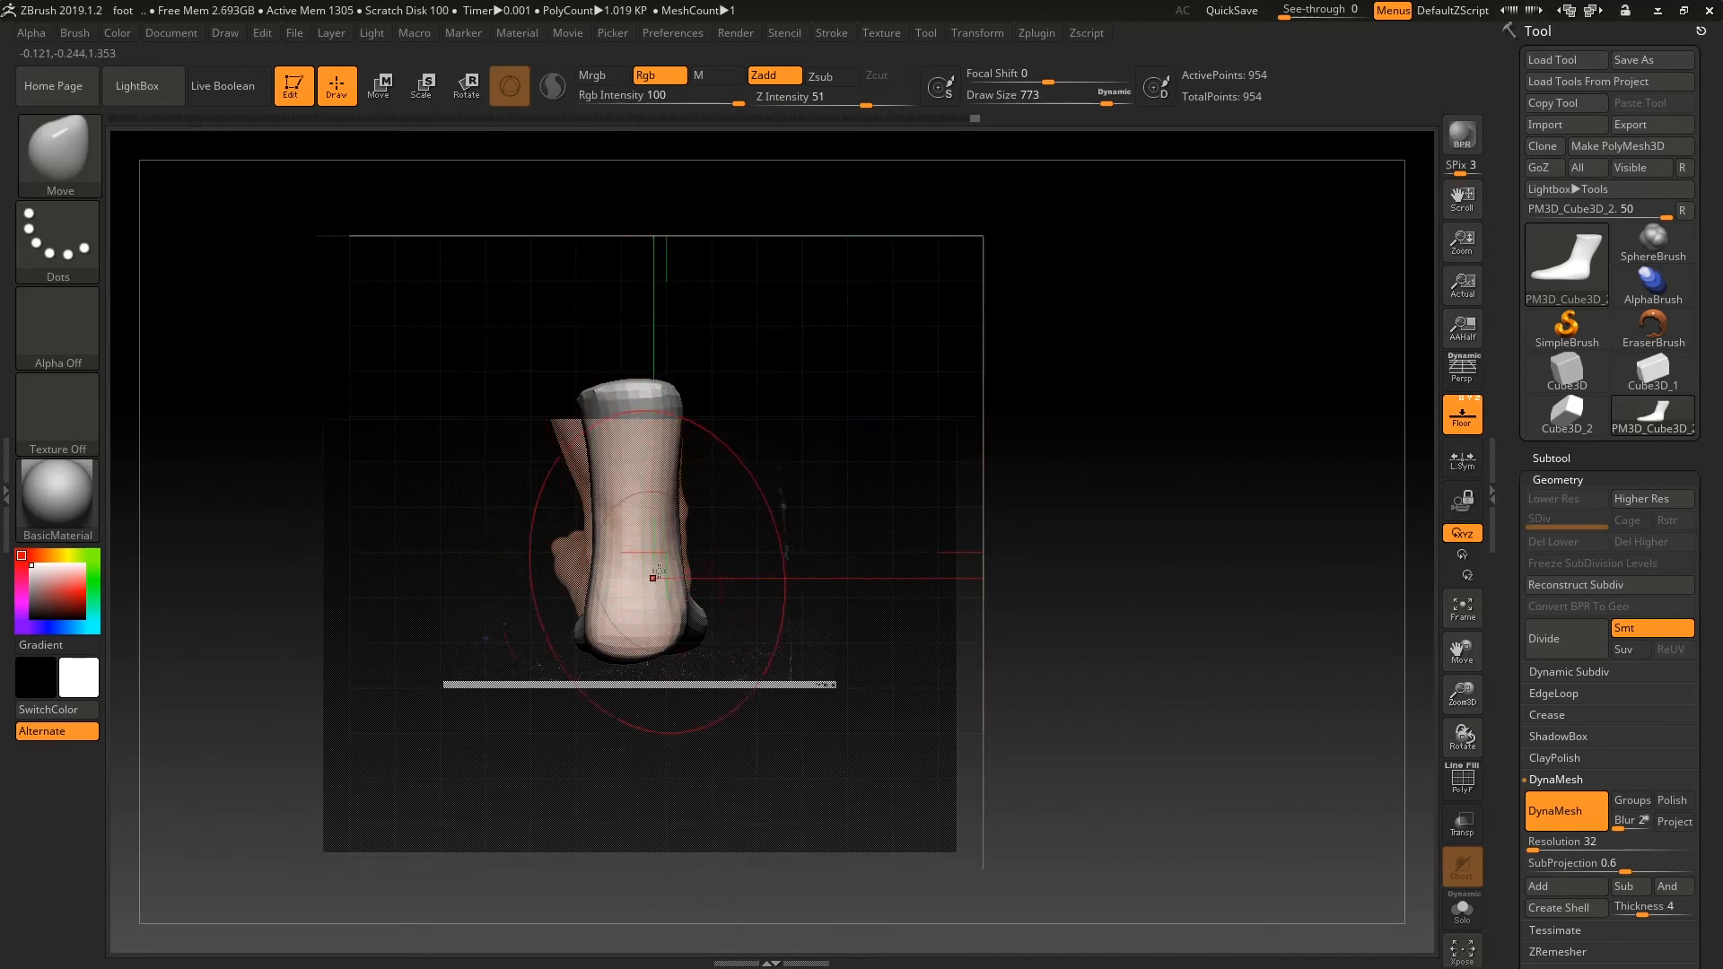
{"action": "key", "text": "space"}
{"action": "left_click_drag", "start_coordinate": [658, 585], "coordinate": [628, 584]}
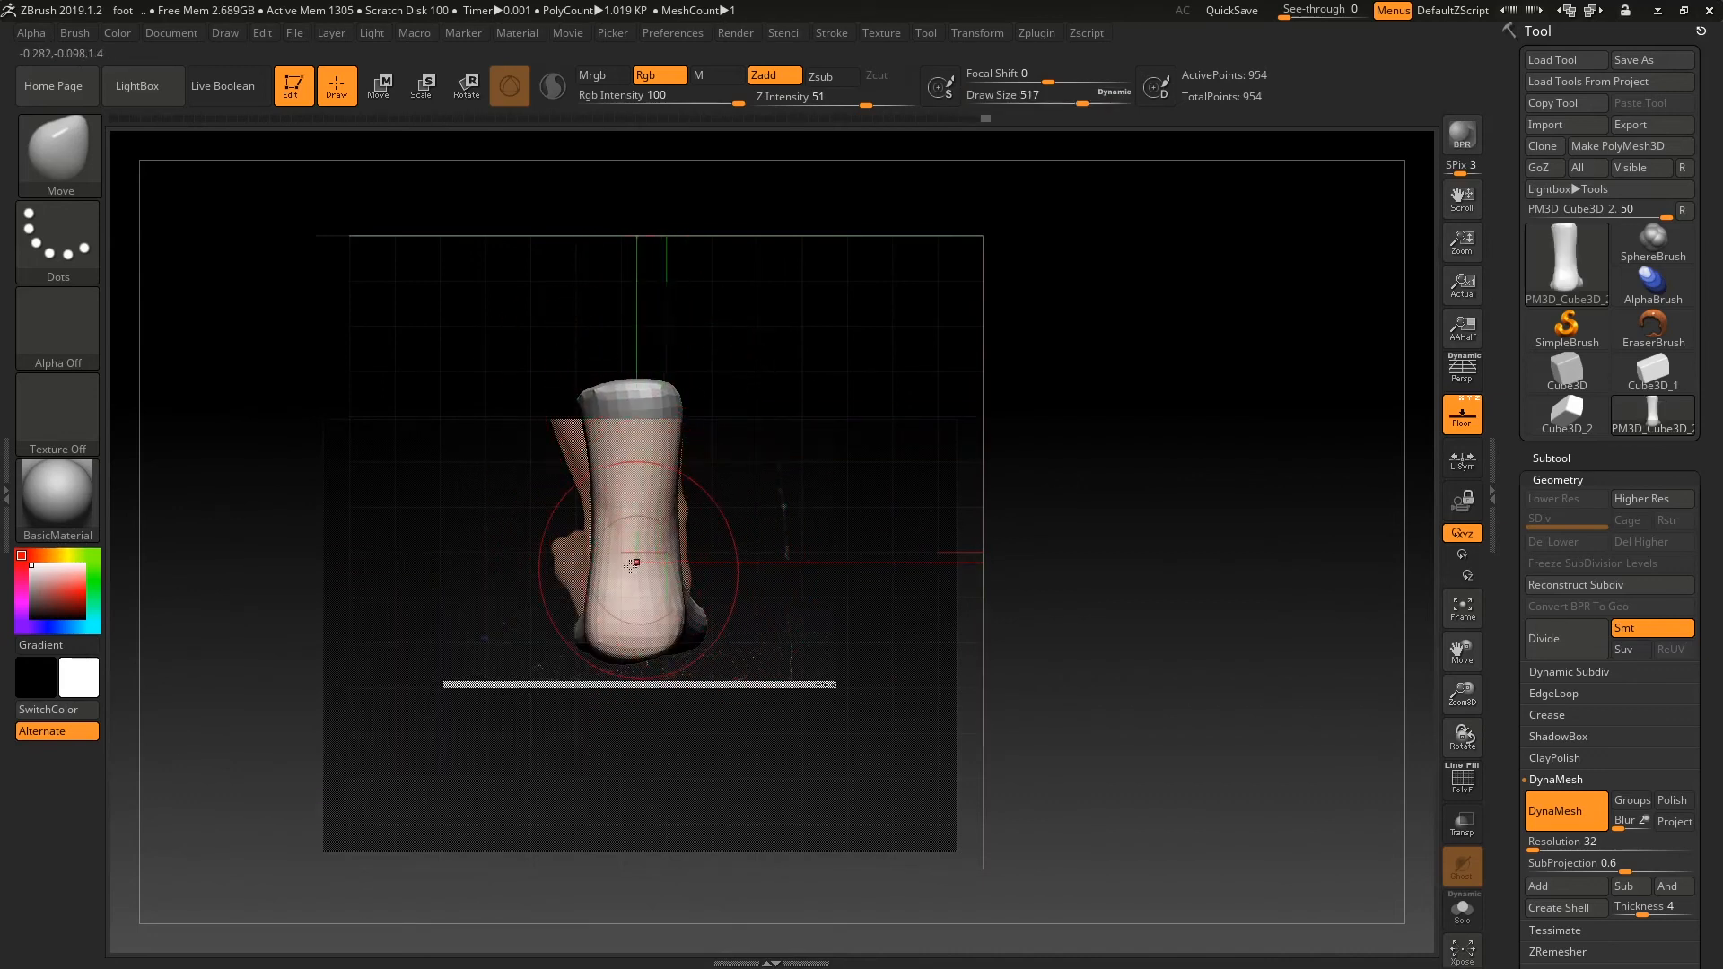
{"action": "left_click", "coordinate": [1462, 416]}
{"action": "left_click_drag", "start_coordinate": [1415, 423], "coordinate": [996, 502]}
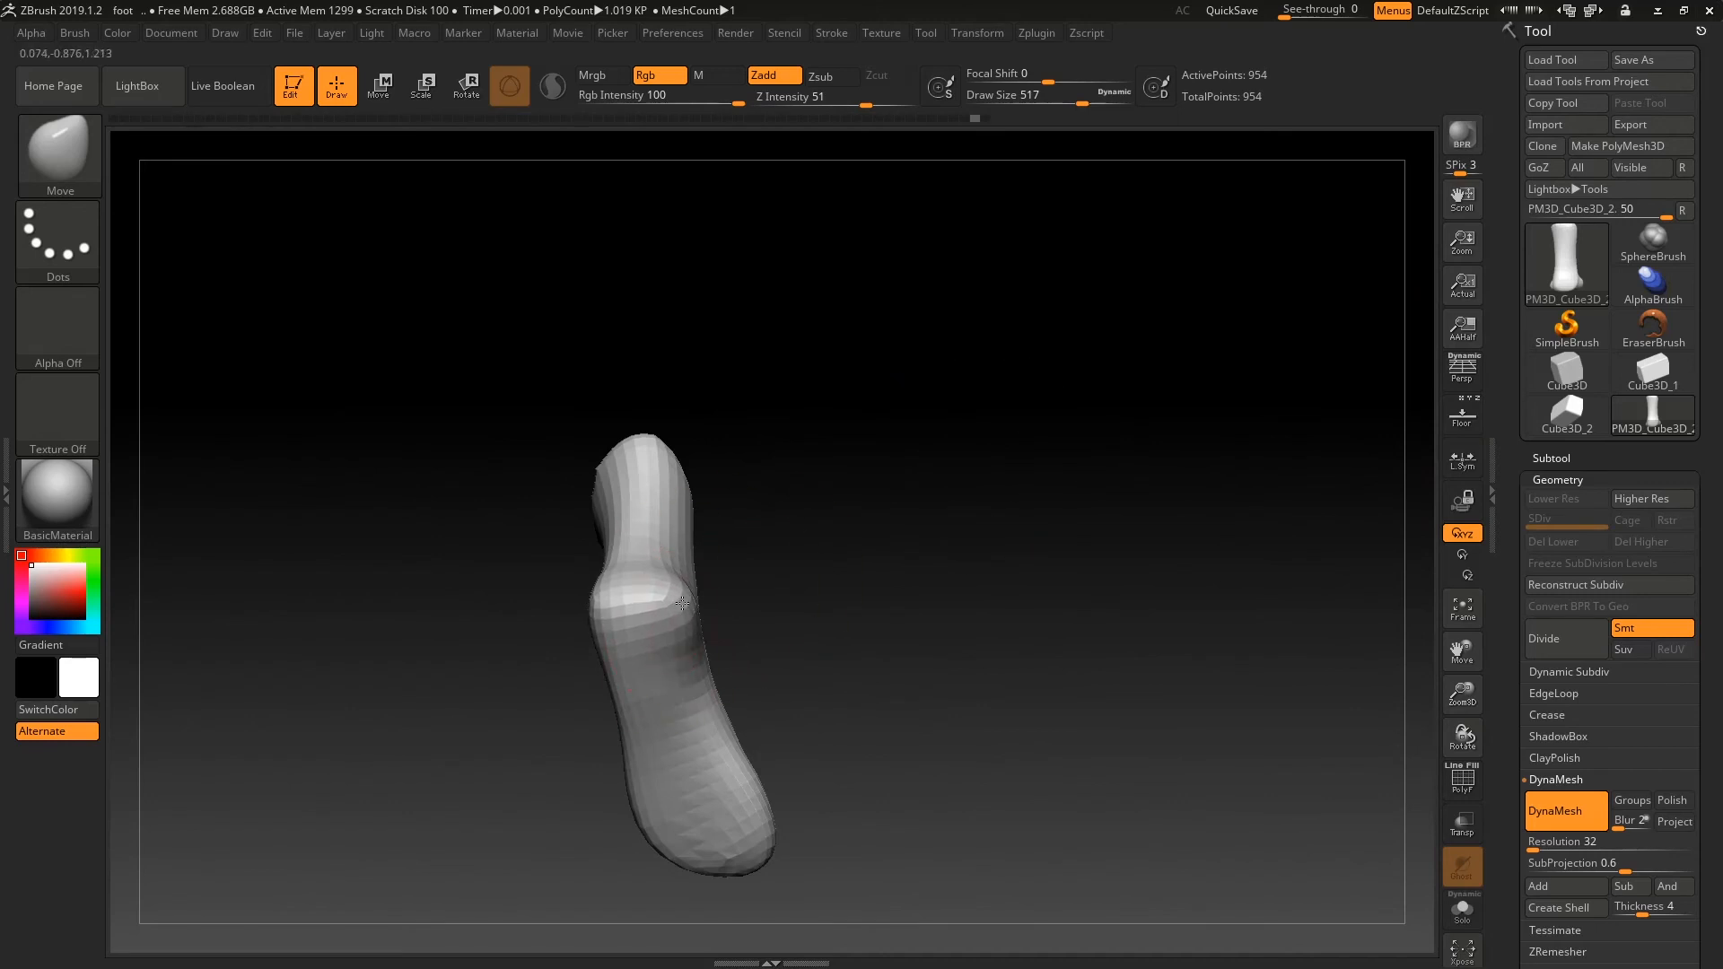
{"action": "left_click_drag", "start_coordinate": [718, 561], "coordinate": [761, 501]}
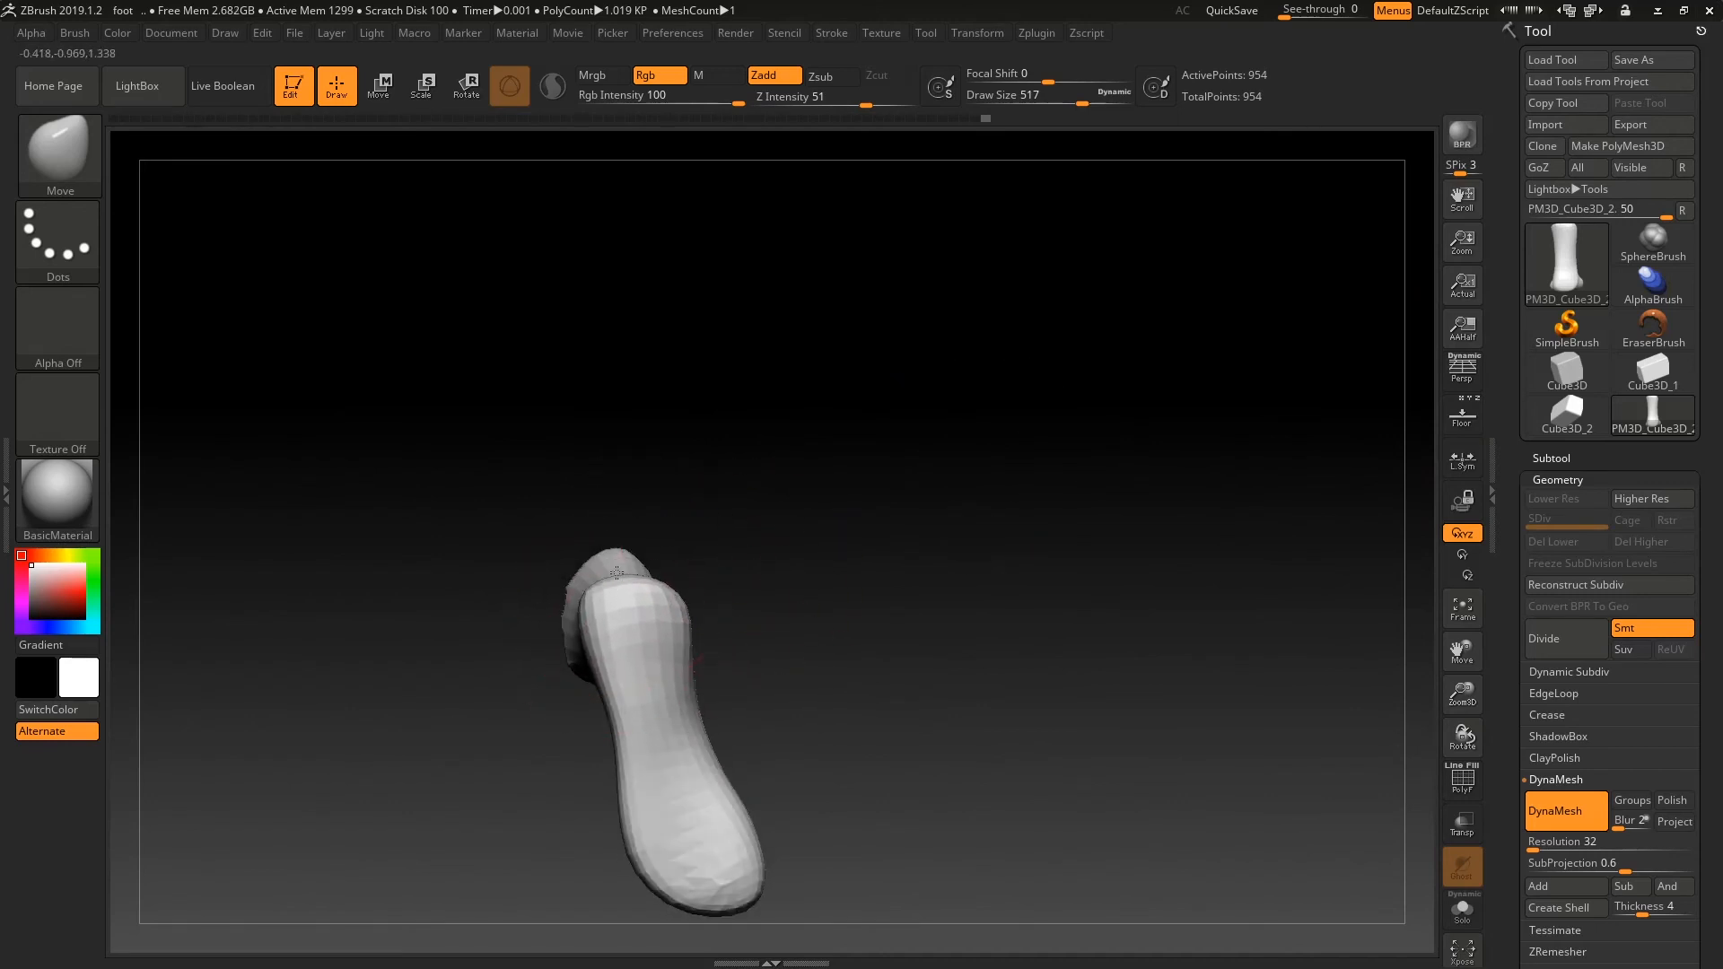
- Compare the foot's outer side with the reference photo by switching the floor grid on and off
{"action": "mouse_move", "coordinate": [755, 771]}
{"action": "left_mouse_down"}
{"action": "mouse_move", "coordinate": [834, 627]}
{"action": "mouse_move", "coordinate": [861, 669]}
{"action": "mouse_move", "coordinate": [906, 575]}
{"action": "mouse_move", "coordinate": [915, 610]}
{"action": "mouse_move", "coordinate": [885, 566]}
{"action": "mouse_move", "coordinate": [875, 646]}
{"action": "mouse_move", "coordinate": [853, 687]}
{"action": "mouse_move", "coordinate": [838, 676]}
{"action": "mouse_move", "coordinate": [870, 676]}
{"action": "mouse_move", "coordinate": [838, 662]}
{"action": "mouse_move", "coordinate": [836, 709]}
{"action": "mouse_move", "coordinate": [897, 627]}
{"action": "mouse_move", "coordinate": [850, 584]}
{"action": "mouse_move", "coordinate": [892, 570]}
{"action": "mouse_move", "coordinate": [881, 581]}
{"action": "mouse_move", "coordinate": [960, 641]}
{"action": "left_mouse_up"}
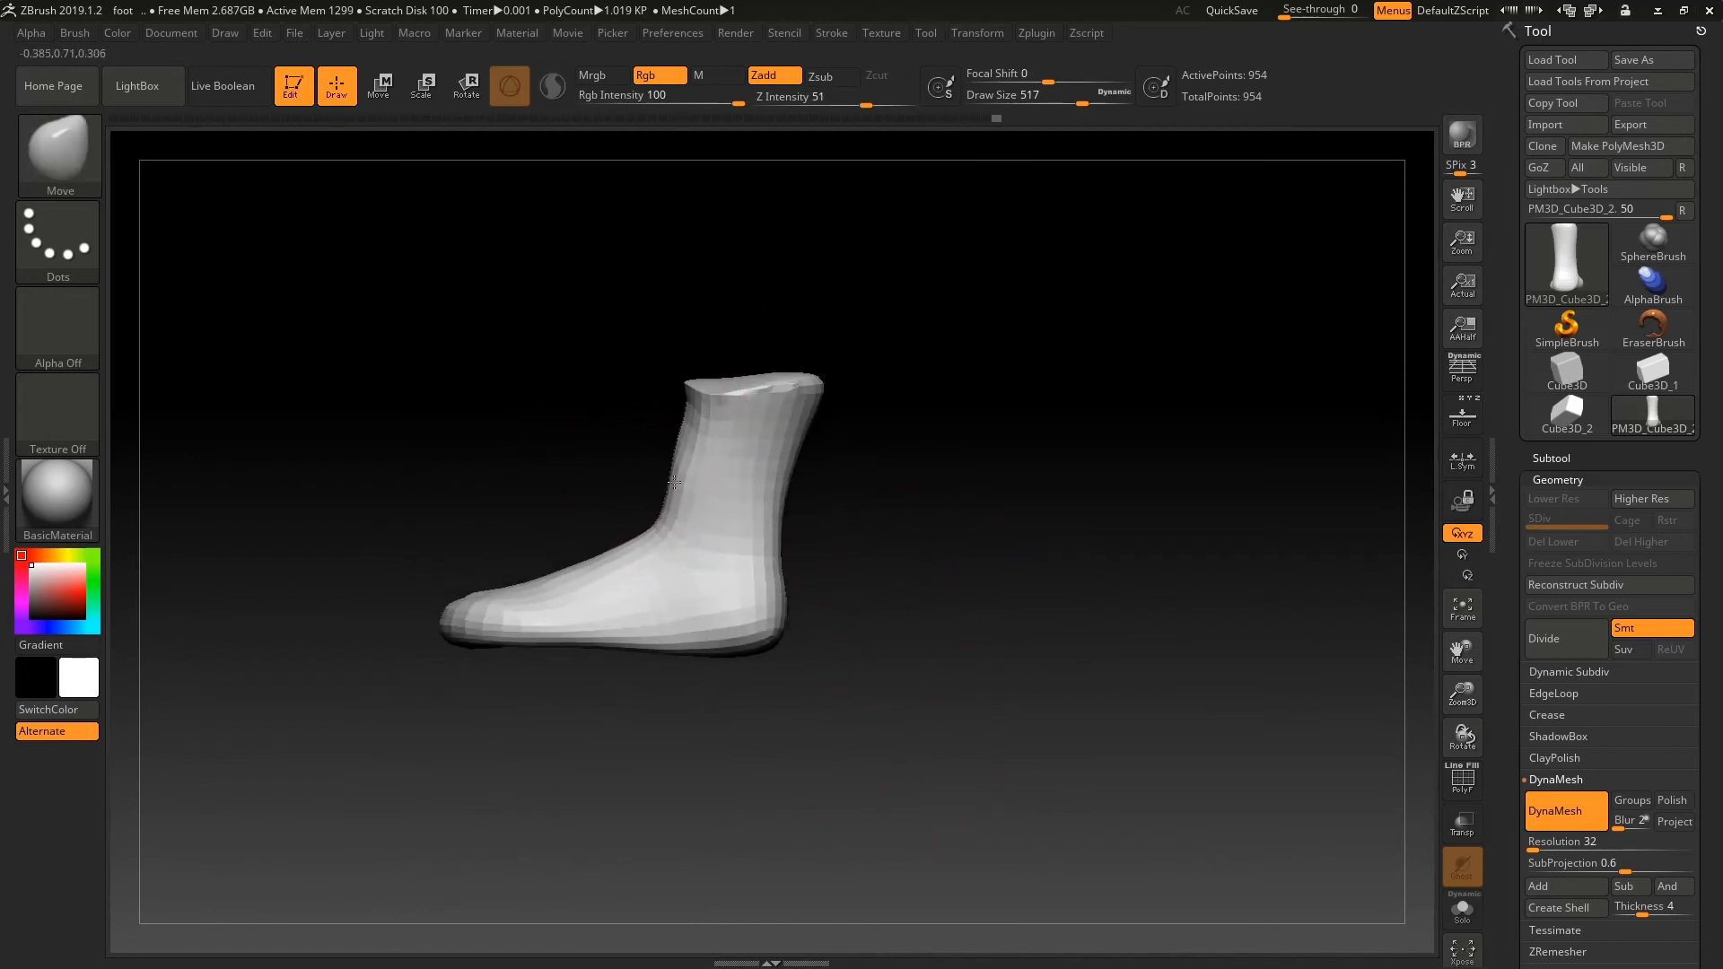
{"action": "left_click", "coordinate": [1458, 431]}
{"action": "left_click", "coordinate": [1459, 422]}
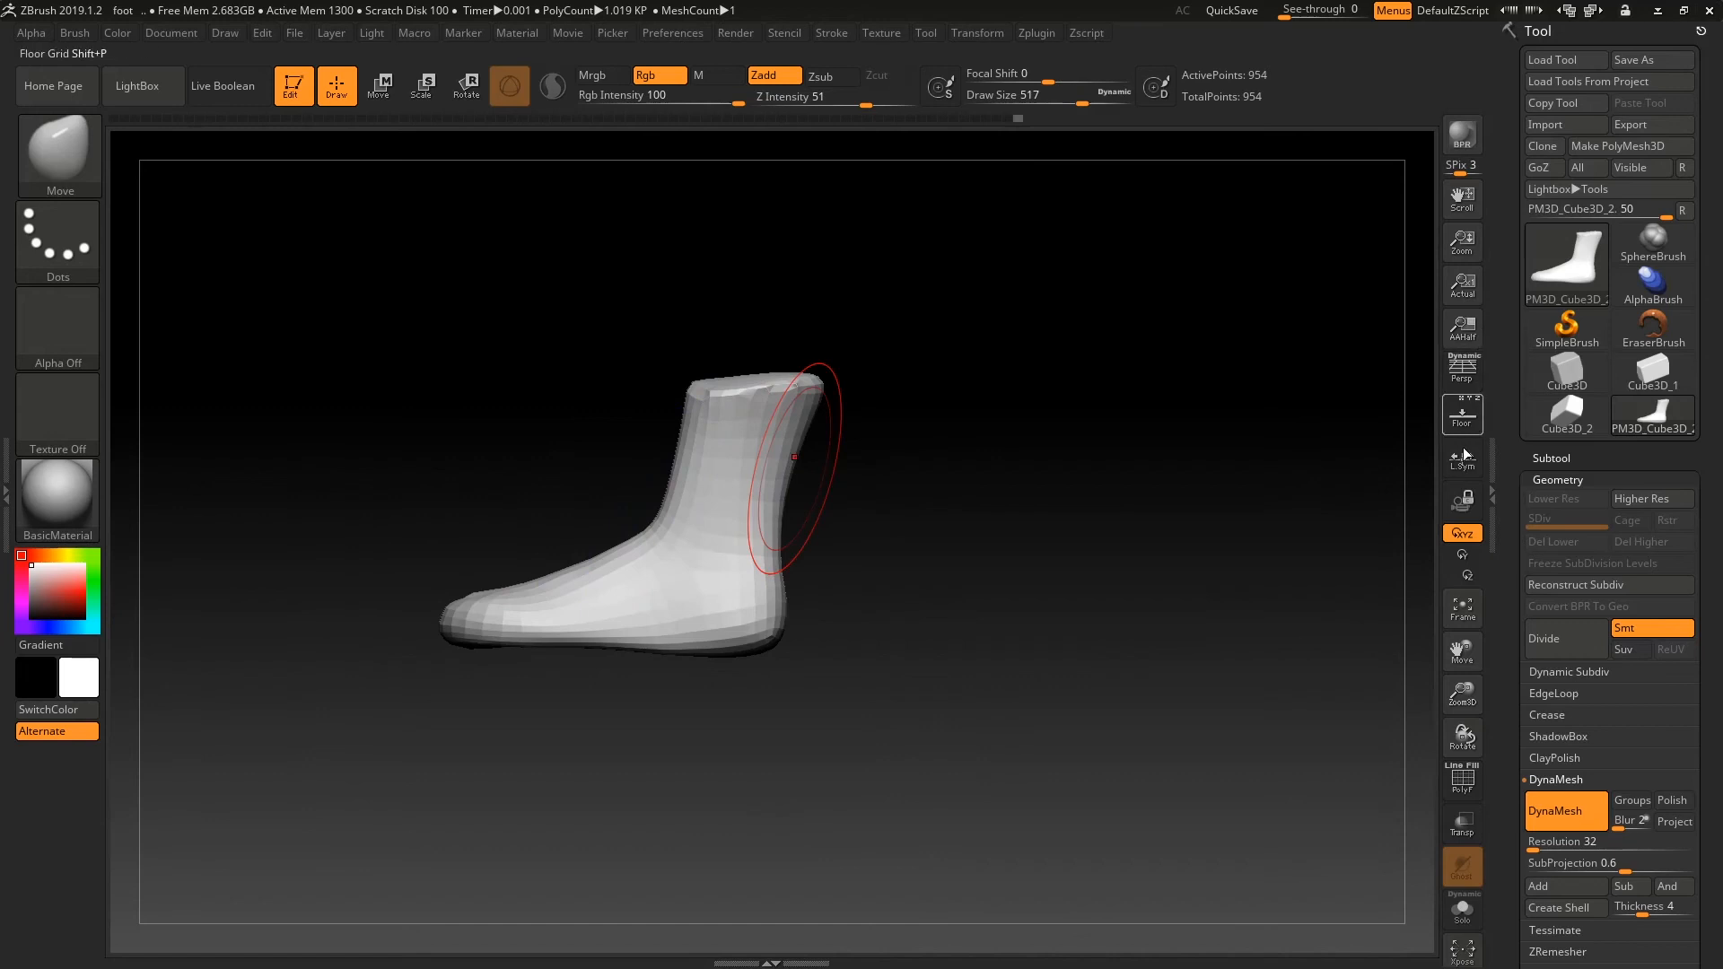
{"action": "left_click", "coordinate": [1465, 418]}
{"action": "left_click", "coordinate": [1465, 419]}
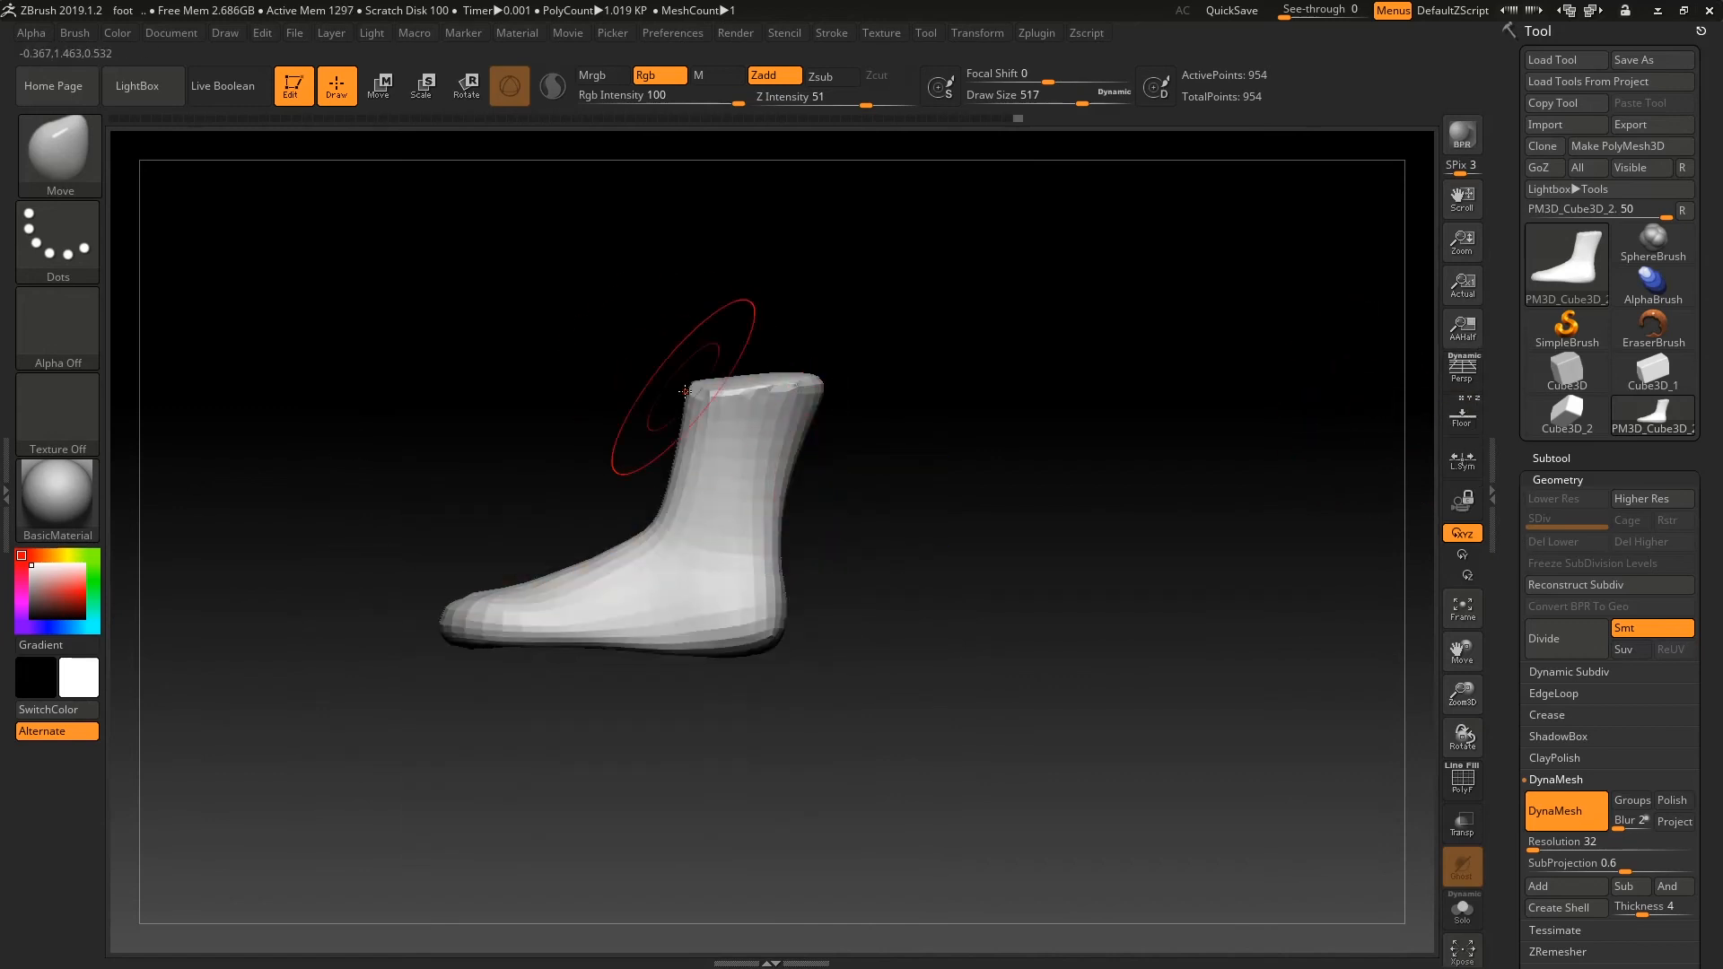
- Display the top-view reference photo over the framed foot and choose TrimCurve as the trimming brush
{"action": "mouse_move", "coordinate": [861, 469]}
{"action": "left_mouse_down"}
{"action": "mouse_move", "coordinate": [985, 596]}
{"action": "mouse_move", "coordinate": [939, 589]}
{"action": "mouse_move", "coordinate": [943, 758]}
{"action": "mouse_move", "coordinate": [925, 705]}
{"action": "left_mouse_up"}
{"action": "mouse_move", "coordinate": [661, 704]}
{"action": "left_mouse_down", "text": "shift"}
{"action": "mouse_move", "coordinate": [852, 690]}
{"action": "mouse_move", "coordinate": [823, 665]}
{"action": "mouse_move", "coordinate": [848, 754]}
{"action": "left_mouse_up", "text": "shift"}
{"action": "left_click", "coordinate": [1458, 432]}
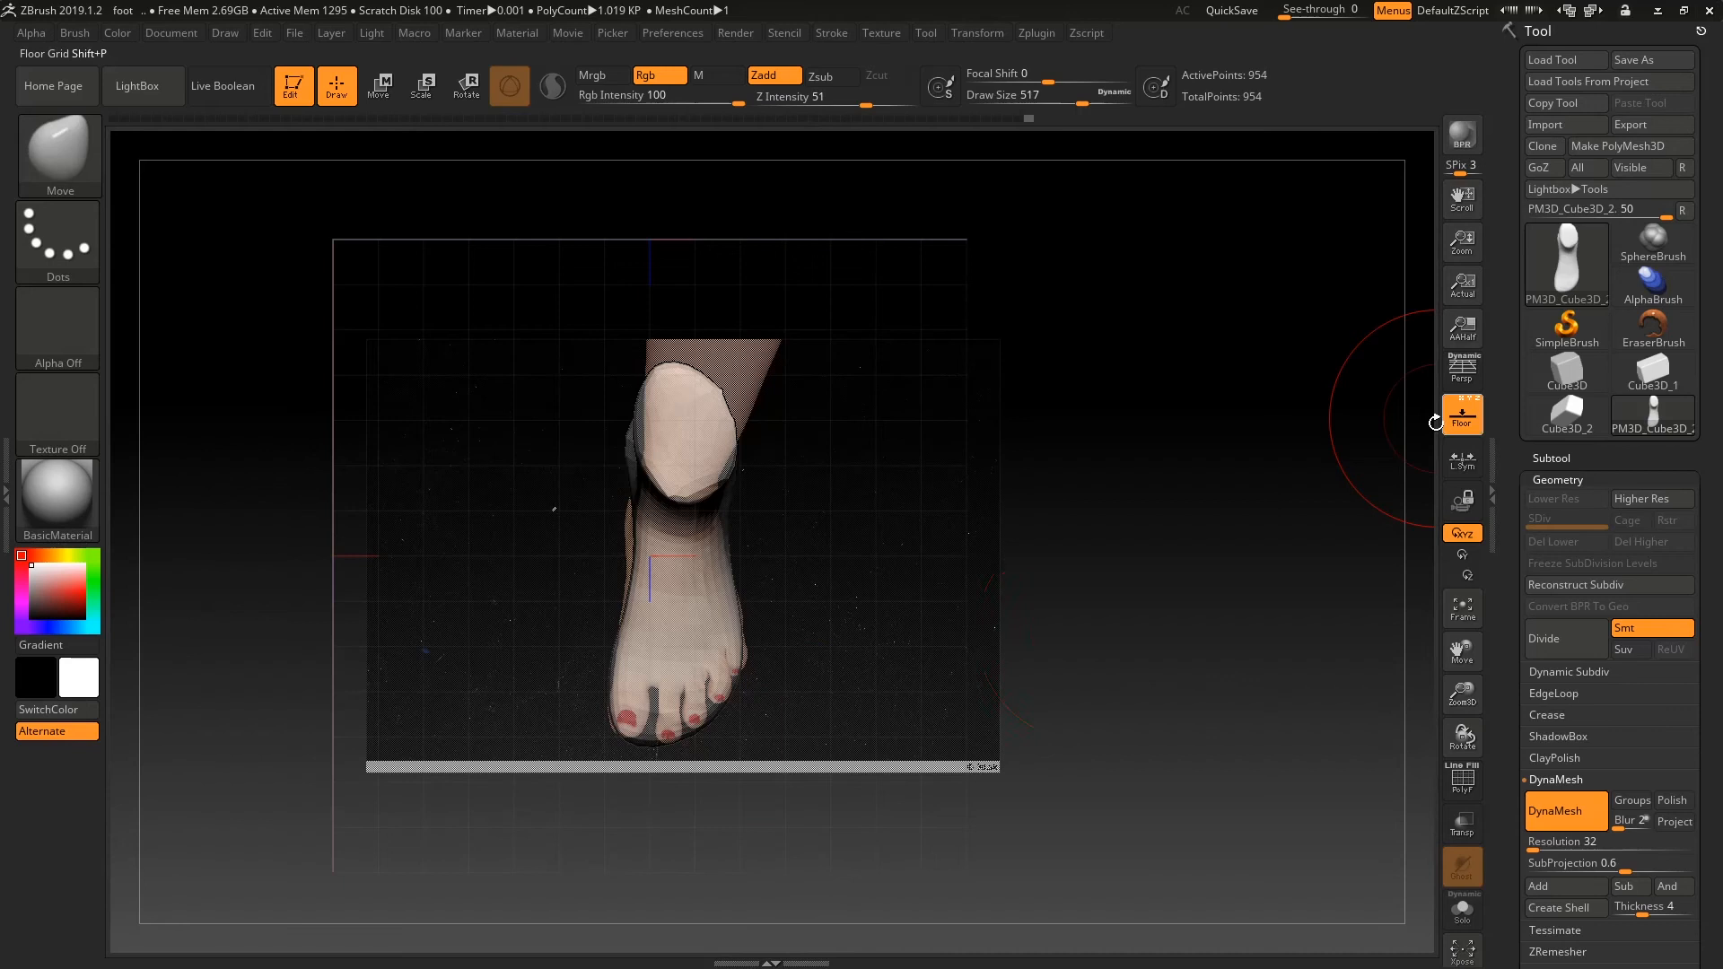
{"action": "key", "text": "f"}
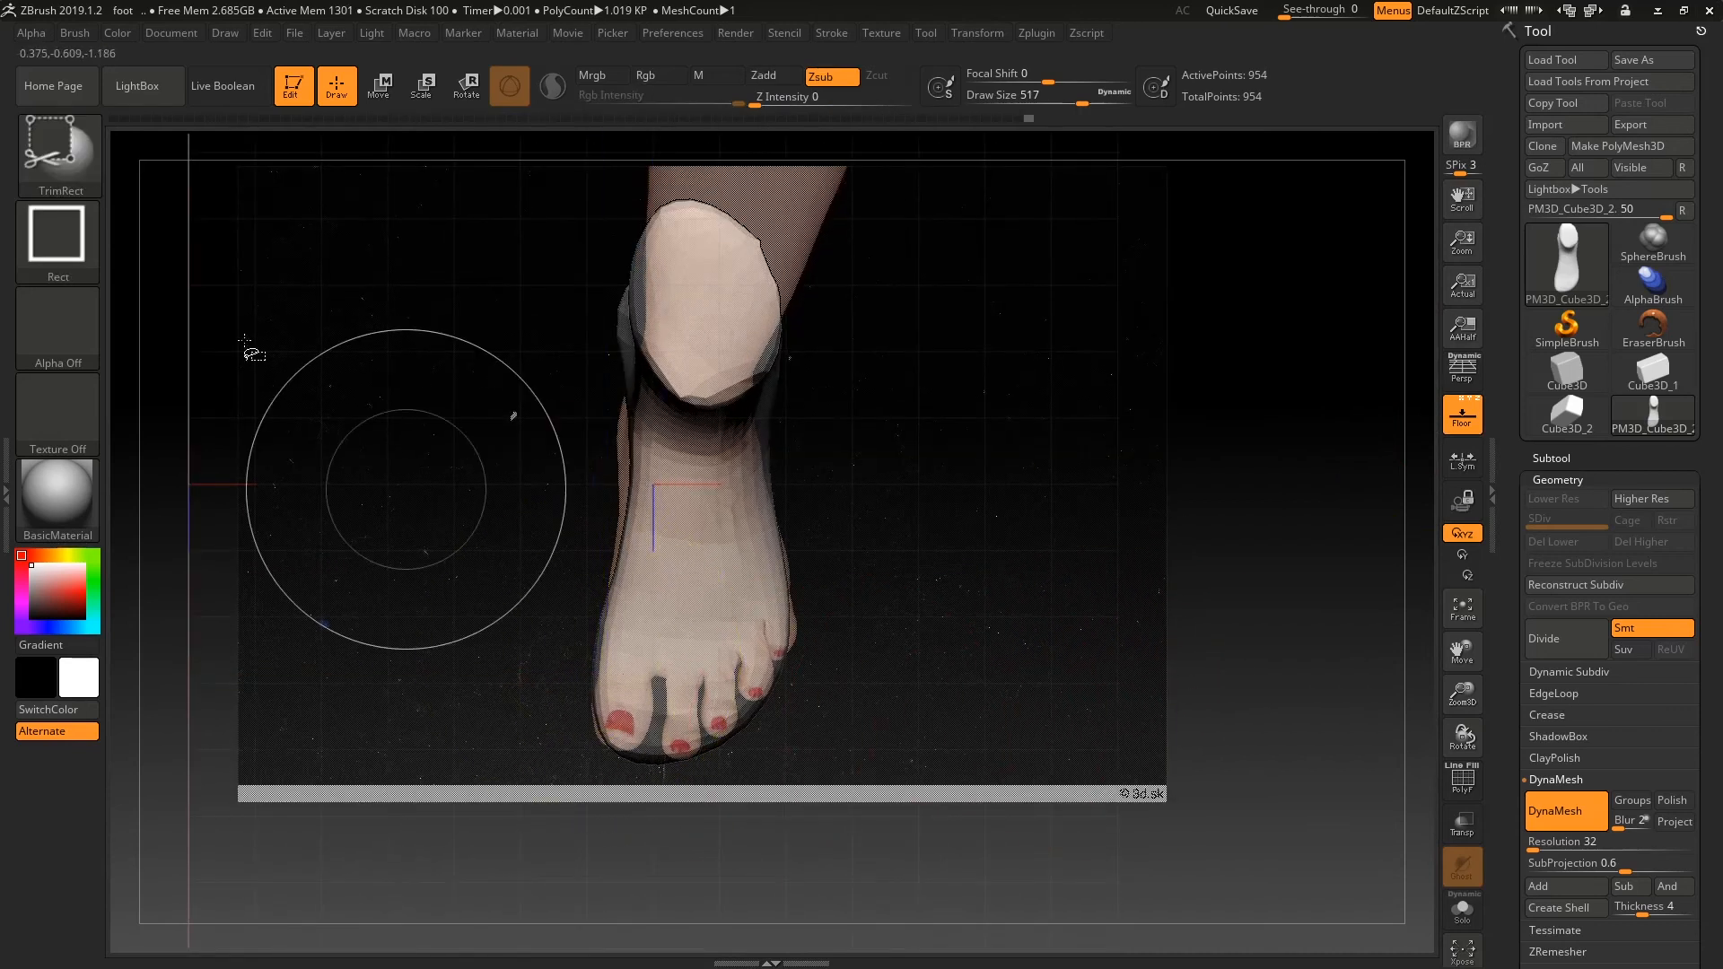
{"action": "left_click", "coordinate": [97, 169]}
{"action": "left_click", "coordinate": [1118, 251]}
- Try to cut off the toe area along a curve at the base of the toes with TrimCurve
{"action": "mouse_move", "coordinate": [574, 669]}
{"action": "left_mouse_down"}
{"action": "mouse_move", "coordinate": [835, 618]}
{"action": "mouse_move", "coordinate": [664, 679]}
{"action": "left_mouse_up"}
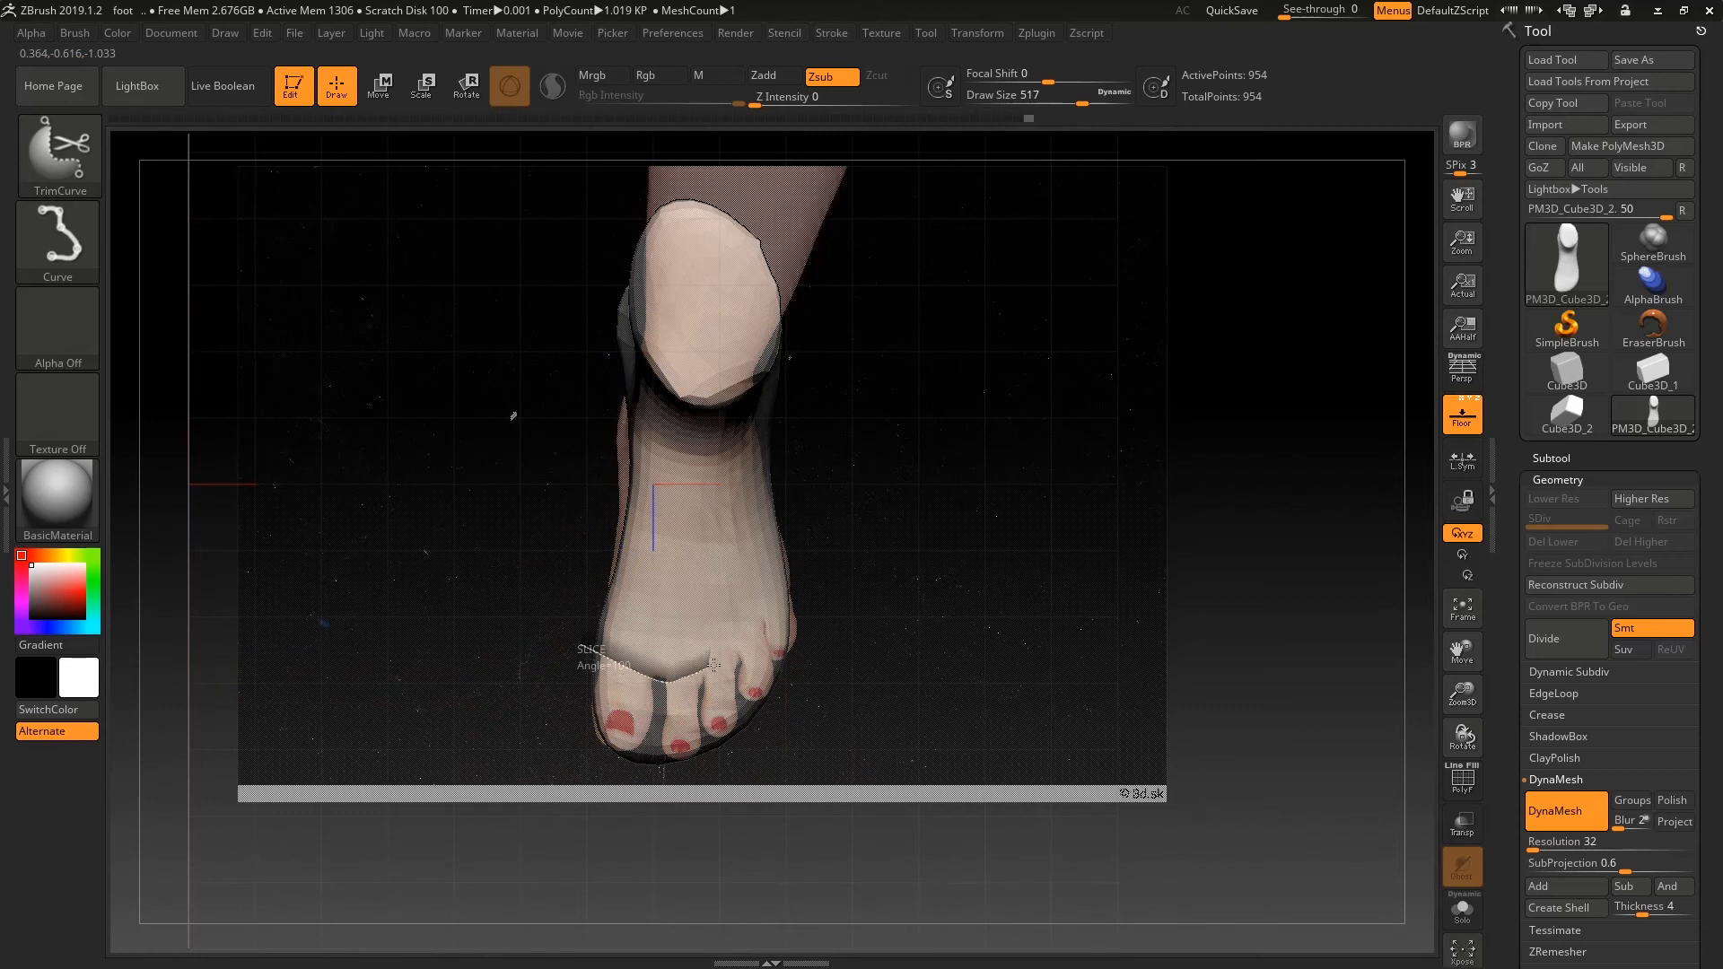
{"action": "left_click_drag", "start_coordinate": [824, 584], "coordinate": [735, 628], "text": "ctrl+shift"}
{"action": "key", "text": "ctrl+z"}
{"action": "left_click_drag", "start_coordinate": [559, 615], "coordinate": [557, 614], "text": "ctrl+shift"}
- Pull the little-toe side of the forefoot outward to match the top-view photo with the Move brush
{"action": "mouse_move", "coordinate": [909, 595]}
{"action": "left_mouse_down"}
{"action": "mouse_move", "coordinate": [872, 571]}
{"action": "mouse_move", "coordinate": [853, 493]}
{"action": "mouse_move", "coordinate": [890, 424]}
{"action": "mouse_move", "coordinate": [957, 476]}
{"action": "mouse_move", "coordinate": [957, 551]}
{"action": "mouse_move", "coordinate": [1029, 558]}
{"action": "mouse_move", "coordinate": [1111, 604]}
{"action": "mouse_move", "coordinate": [1167, 559]}
{"action": "mouse_move", "coordinate": [1059, 586]}
{"action": "mouse_move", "coordinate": [1079, 545]}
{"action": "left_mouse_up"}
{"action": "left_click_drag", "start_coordinate": [965, 615], "coordinate": [896, 581]}
{"action": "mouse_move", "coordinate": [986, 535]}
{"action": "left_mouse_down"}
{"action": "mouse_move", "coordinate": [1031, 557]}
{"action": "mouse_move", "coordinate": [1023, 449]}
{"action": "mouse_move", "coordinate": [1031, 542]}
{"action": "mouse_move", "coordinate": [997, 587]}
{"action": "left_mouse_up"}
{"action": "key", "text": "ctrl"}
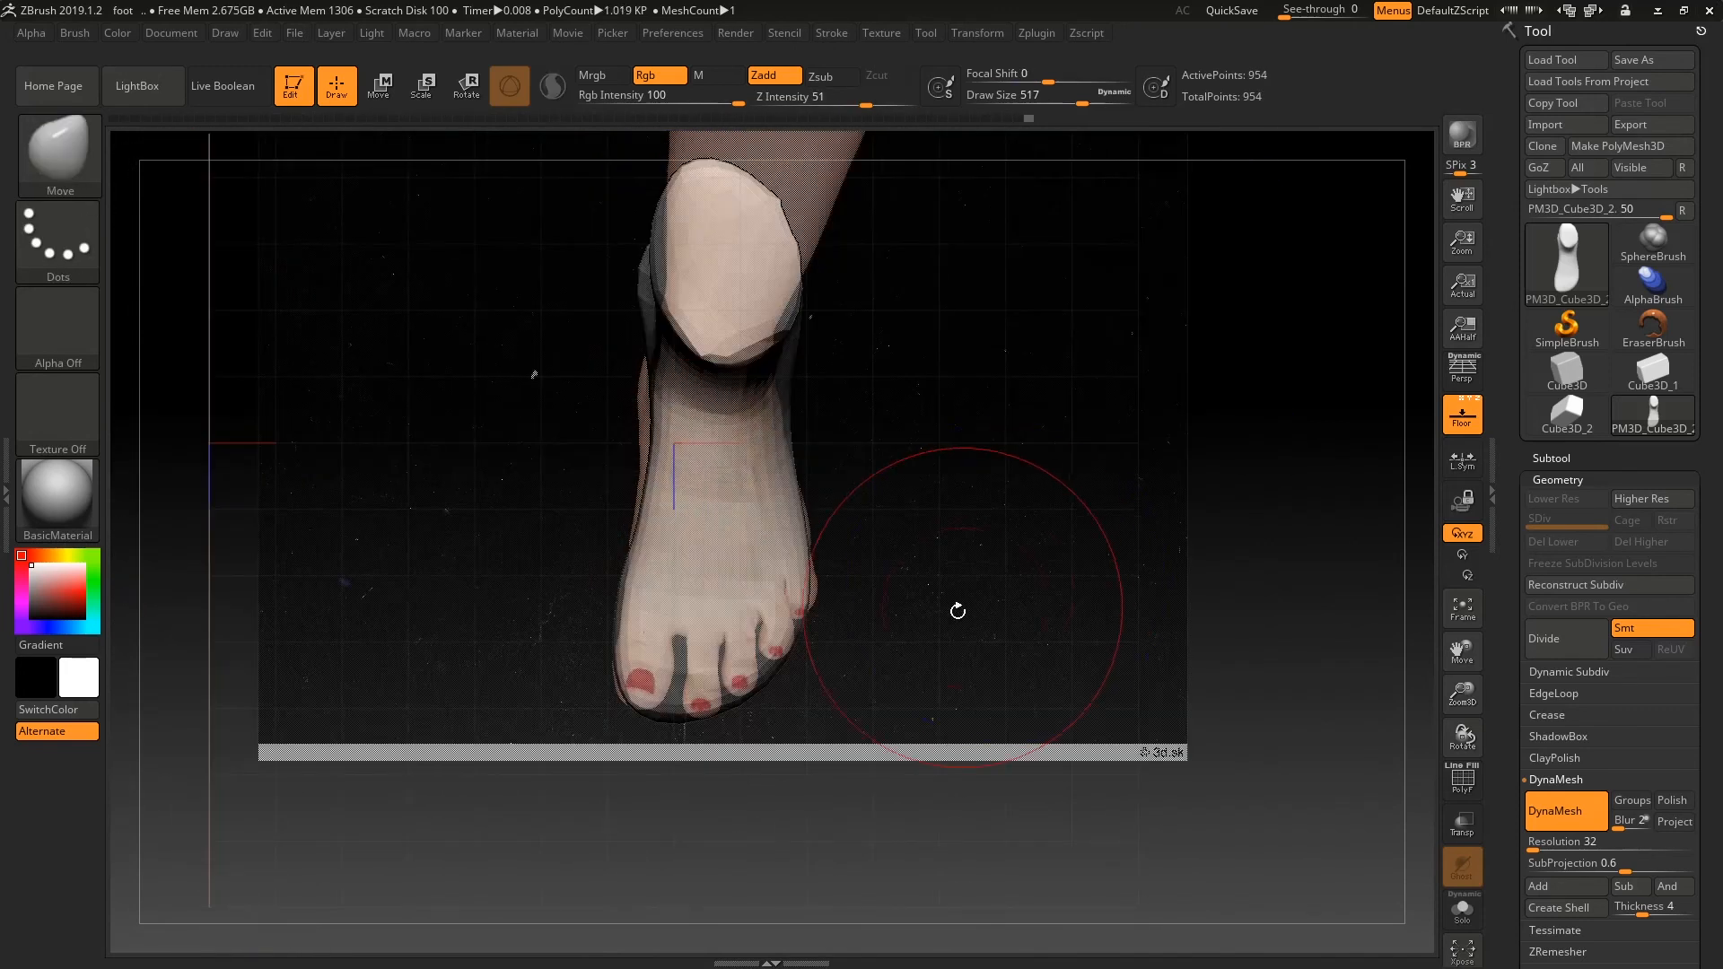
{"action": "key", "text": "b"}
{"action": "key", "text": "m"}
{"action": "key", "text": "v"}
{"action": "left_click_drag", "start_coordinate": [807, 581], "coordinate": [818, 580]}
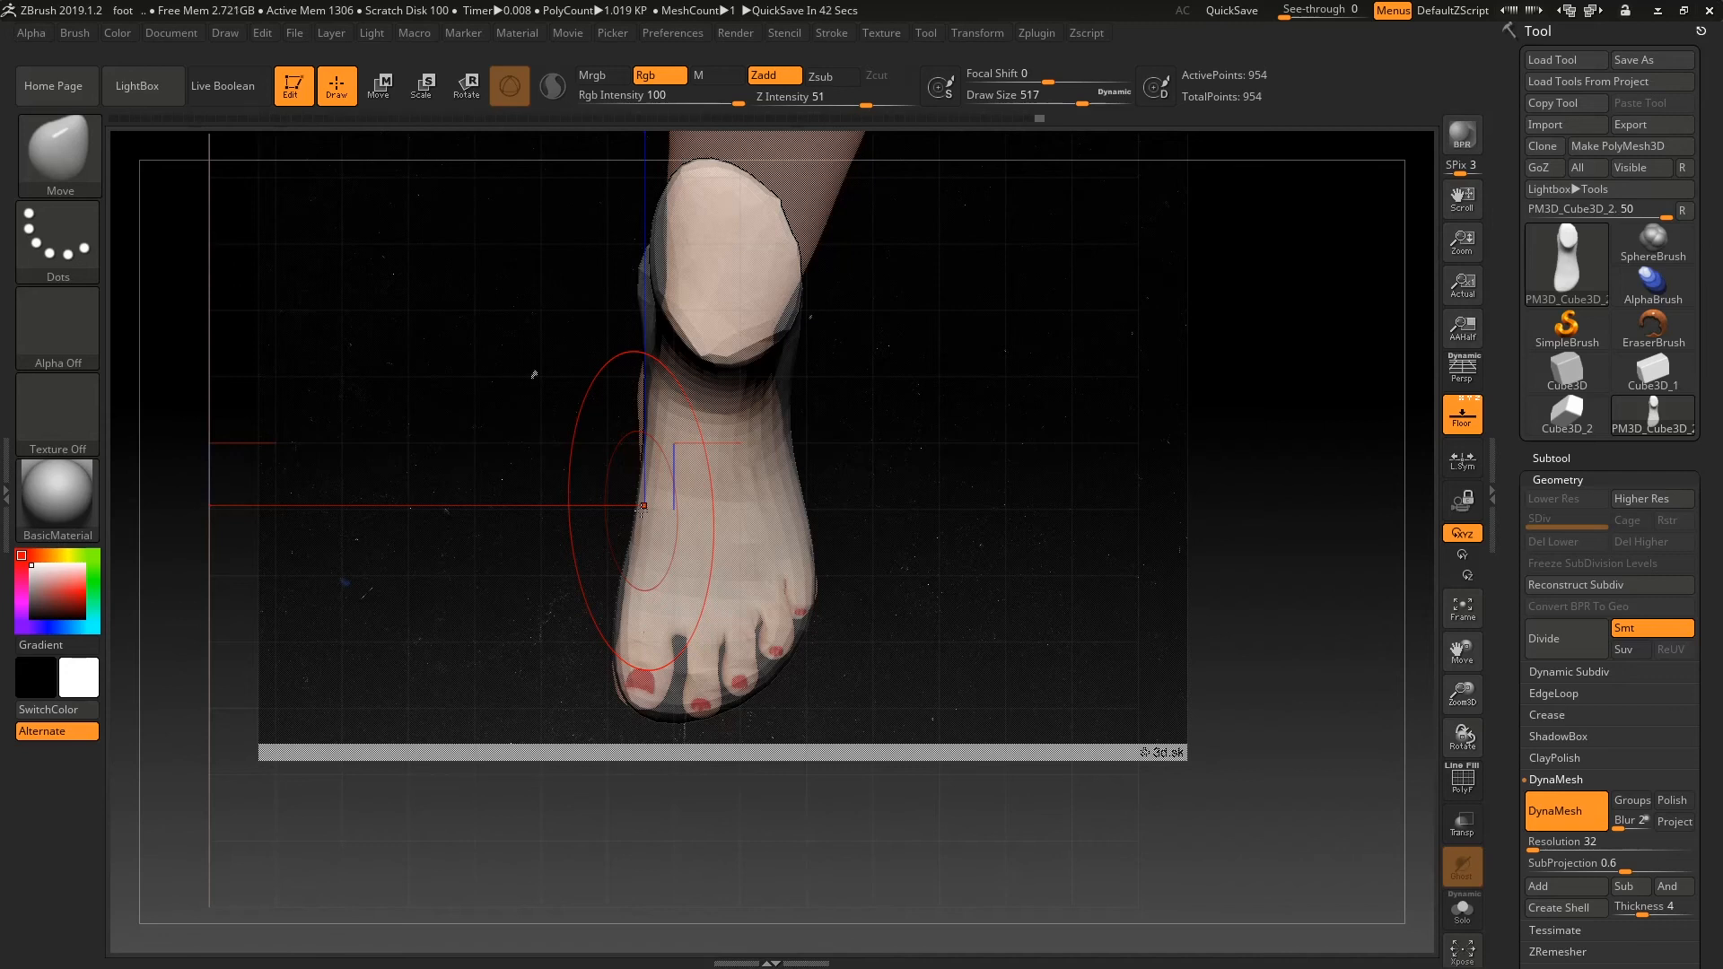
- Adjust the underside of the forefoot from the front with the Move brush
{"action": "left_click_drag", "start_coordinate": [1281, 589], "coordinate": [1256, 475]}
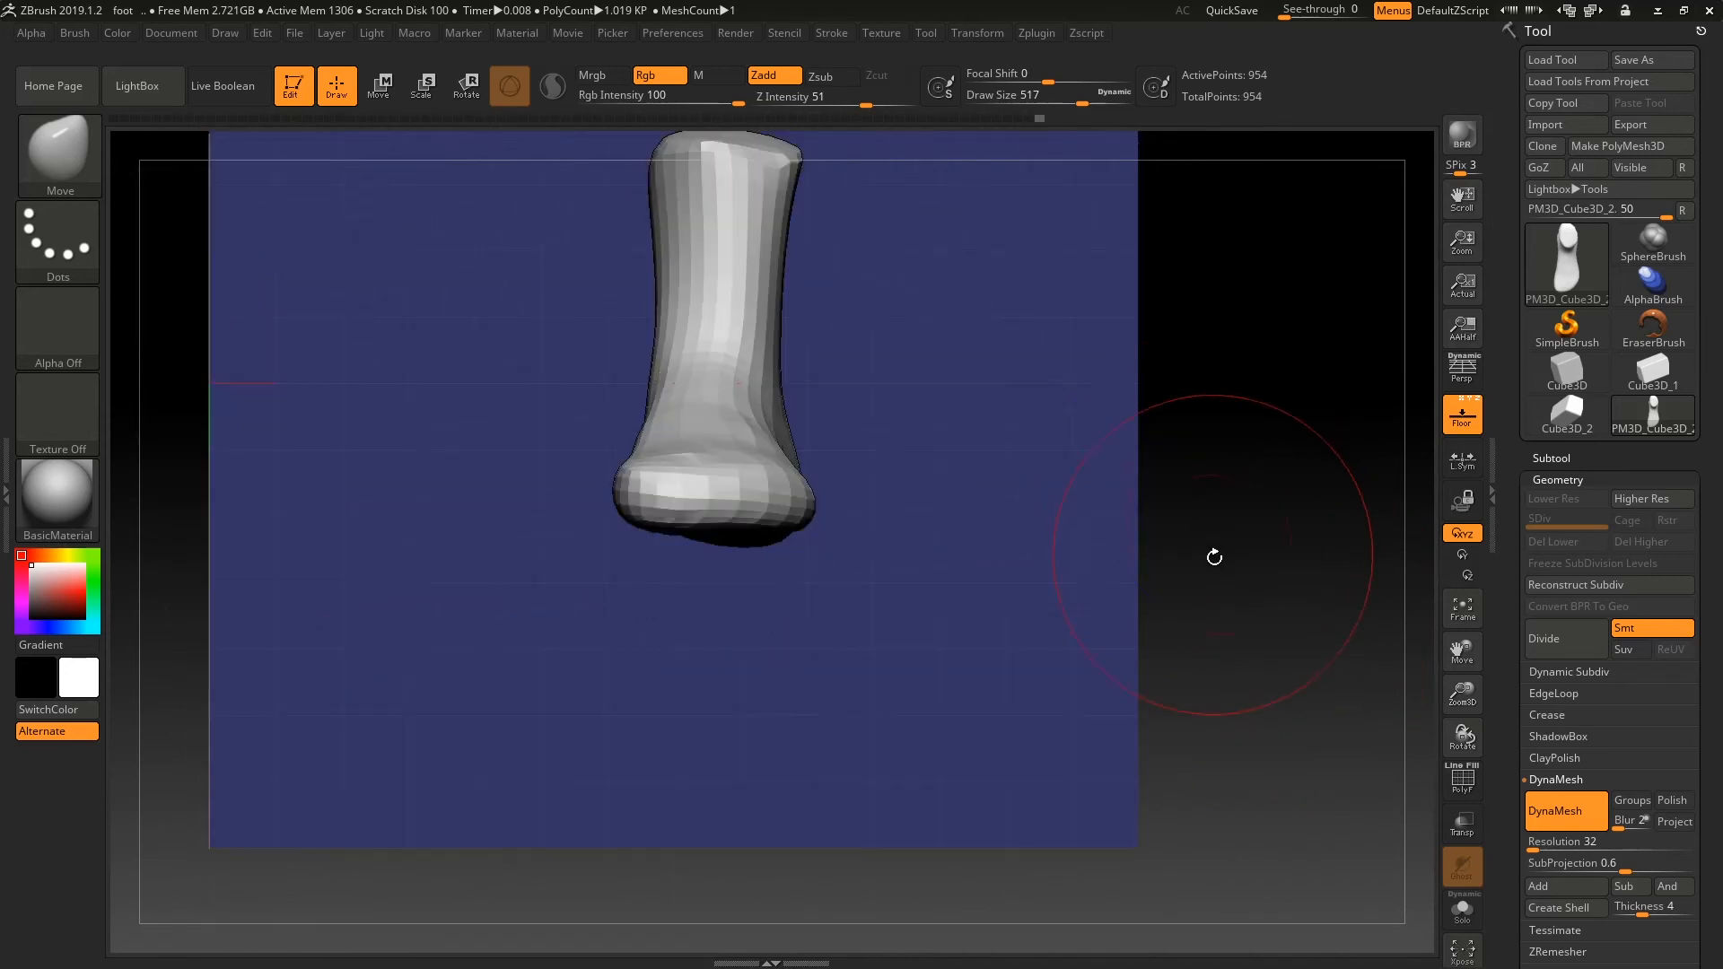
{"action": "left_click_drag", "start_coordinate": [1214, 557], "coordinate": [890, 530], "text": "alt"}
{"action": "left_click_drag", "start_coordinate": [1129, 537], "coordinate": [1028, 554]}
{"action": "left_click_drag", "start_coordinate": [970, 621], "coordinate": [951, 539], "text": "alt"}
{"action": "left_click_drag", "start_coordinate": [856, 512], "coordinate": [861, 522]}
{"action": "left_click_drag", "start_coordinate": [1006, 507], "coordinate": [1007, 516]}
{"action": "mouse_move", "coordinate": [1042, 681]}
{"action": "left_mouse_down", "text": "alt"}
{"action": "mouse_move", "coordinate": [1054, 646]}
{"action": "mouse_move", "coordinate": [1006, 767]}
{"action": "left_mouse_up", "text": "alt"}
{"action": "mouse_move", "coordinate": [1077, 574]}
{"action": "left_mouse_down"}
{"action": "mouse_move", "coordinate": [1186, 569]}
{"action": "mouse_move", "coordinate": [1184, 723]}
{"action": "mouse_move", "coordinate": [1201, 609]}
{"action": "mouse_move", "coordinate": [1254, 569]}
{"action": "mouse_move", "coordinate": [1146, 654]}
{"action": "left_mouse_up"}
- Trim the top of the lower leg flat with a nearly horizontal TrimCurve cut, undoing the first attempt
{"action": "key", "text": "ctrl+shift"}
{"action": "left_click_drag", "start_coordinate": [1002, 427], "coordinate": [996, 440], "text": "ctrl+shift"}
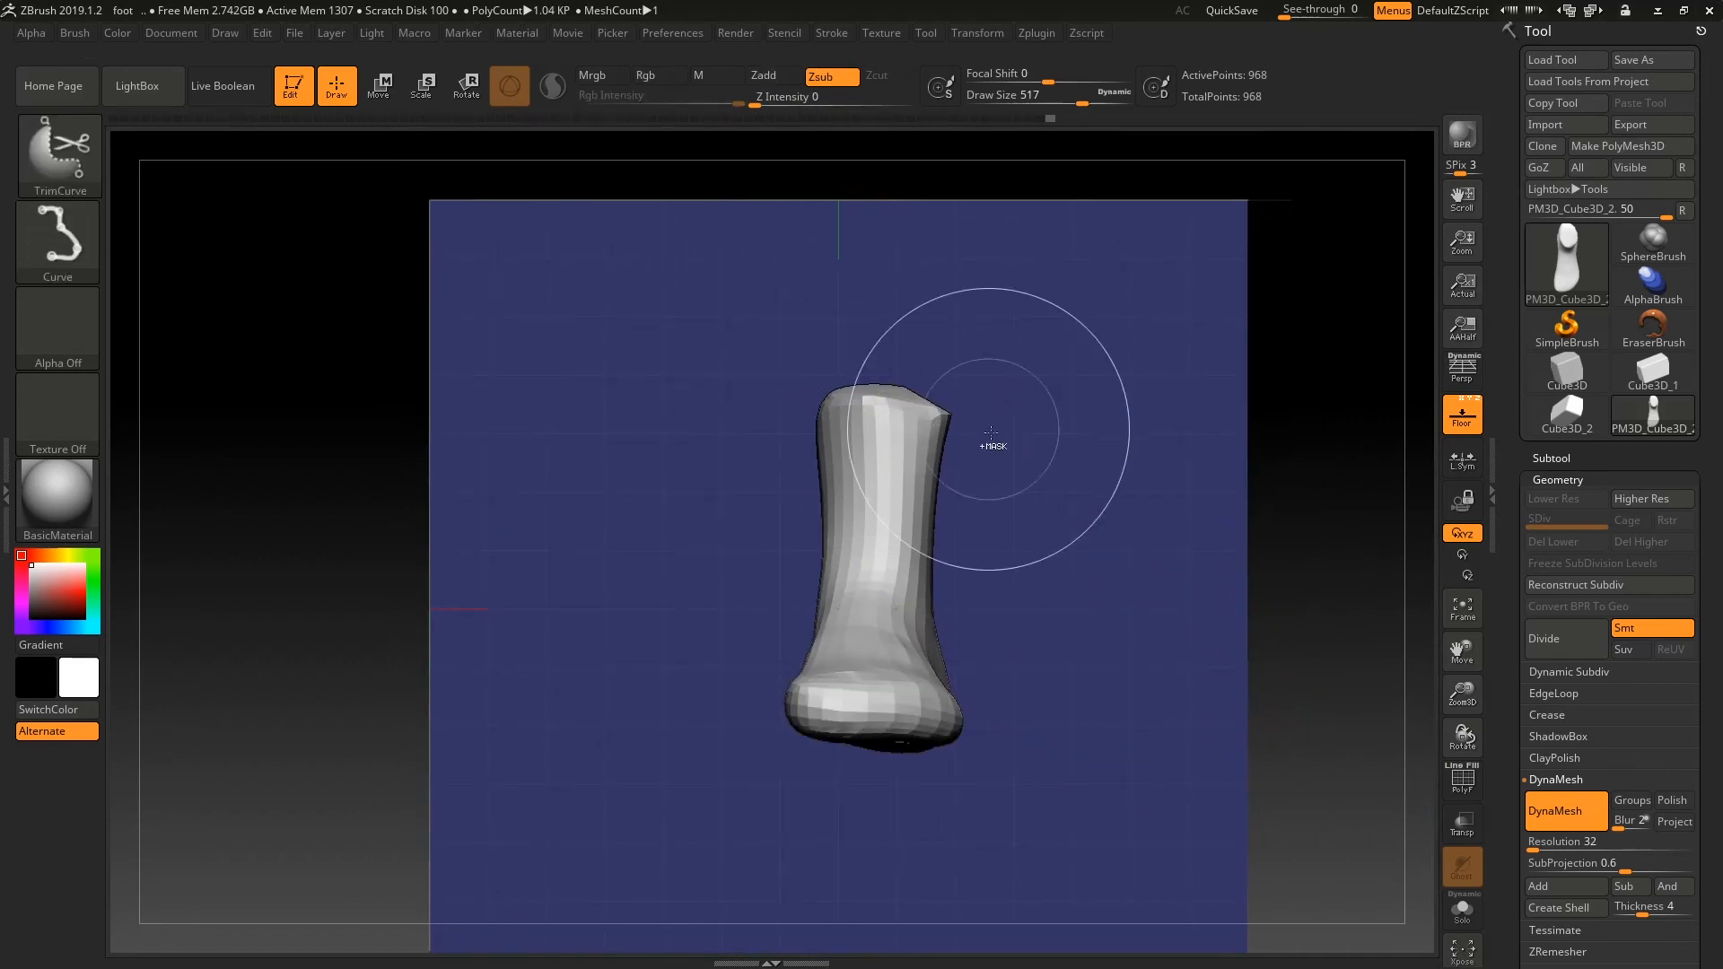
{"action": "key", "text": "ctrl+z"}
{"action": "left_click_drag", "start_coordinate": [749, 387], "coordinate": [1096, 407], "text": "ctrl+shift"}
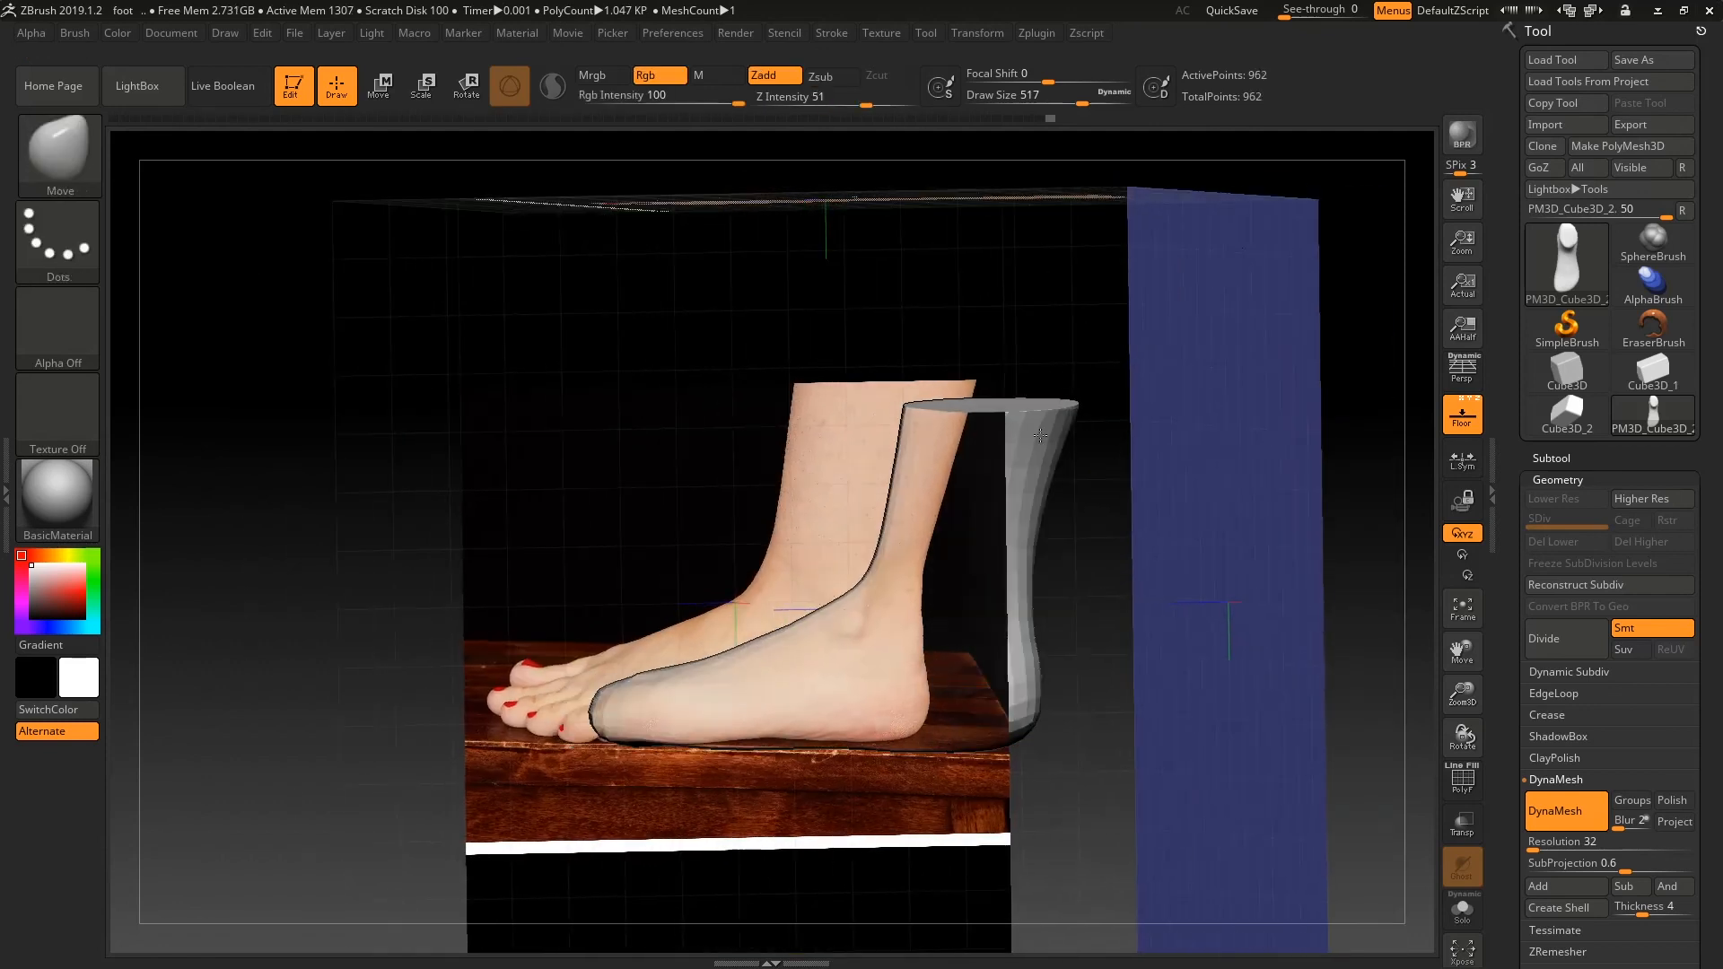
- Refine the heel outline against the outer-side and back photos with the Move brush, and hide the reference photos
{"action": "left_click_drag", "start_coordinate": [1040, 436], "coordinate": [1128, 455], "text": "shift"}
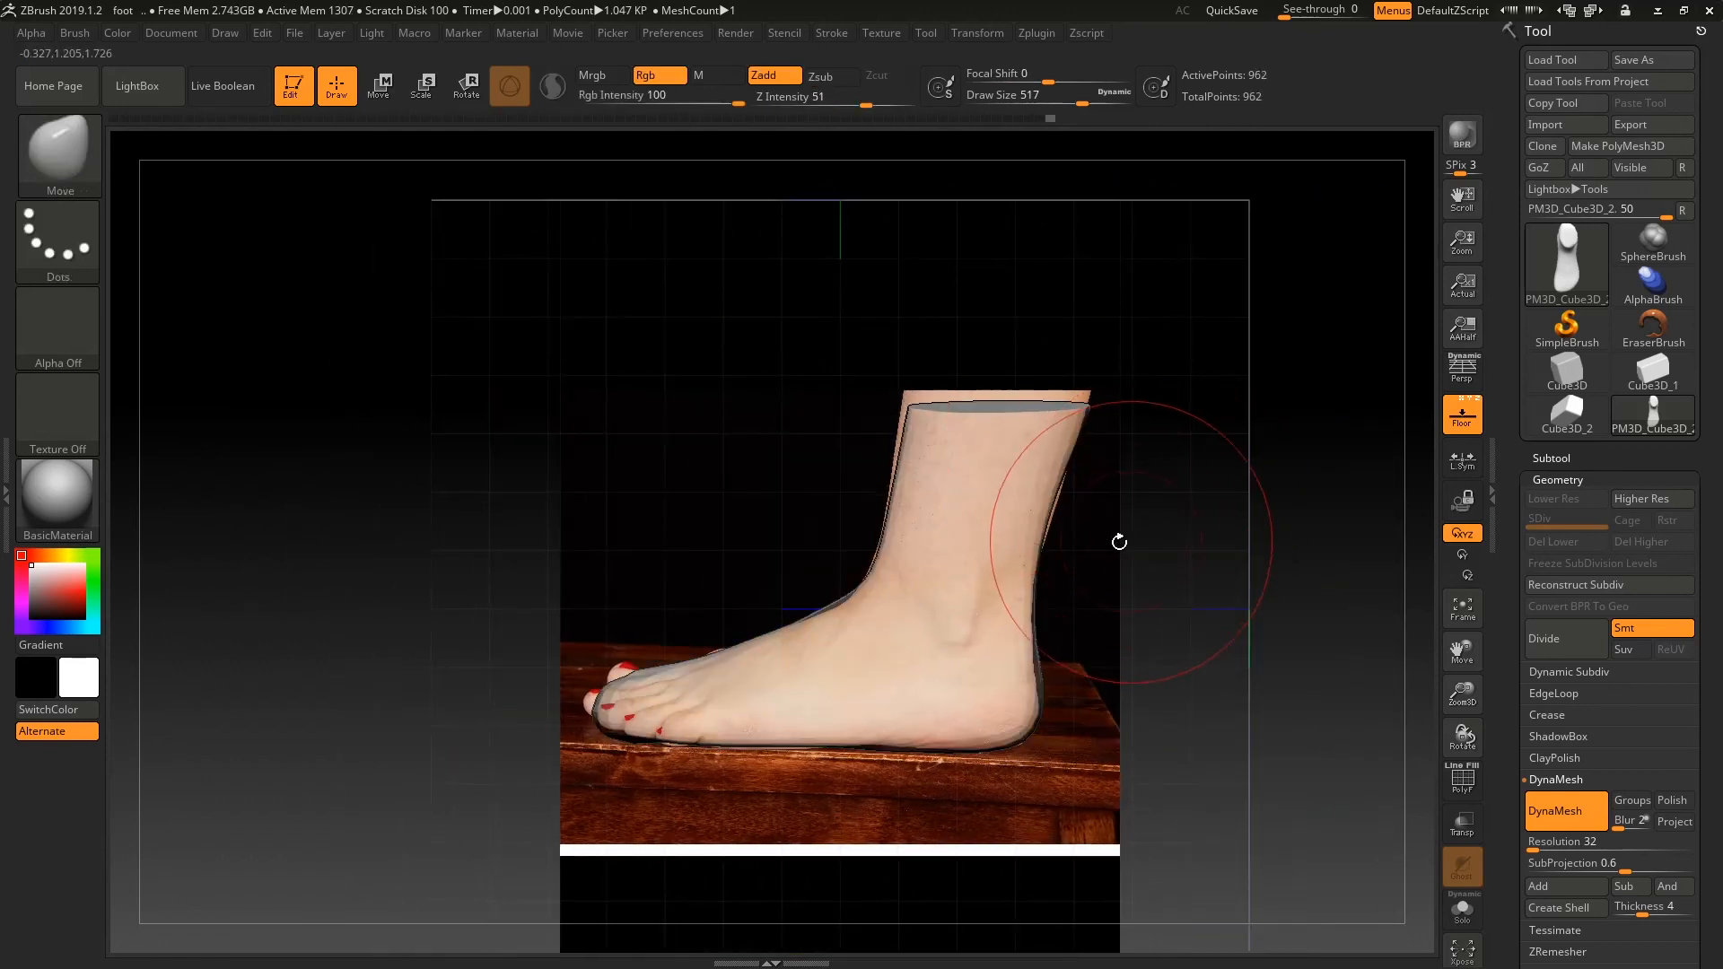
{"action": "key", "text": "b"}
{"action": "key", "text": "m"}
{"action": "key", "text": "v"}
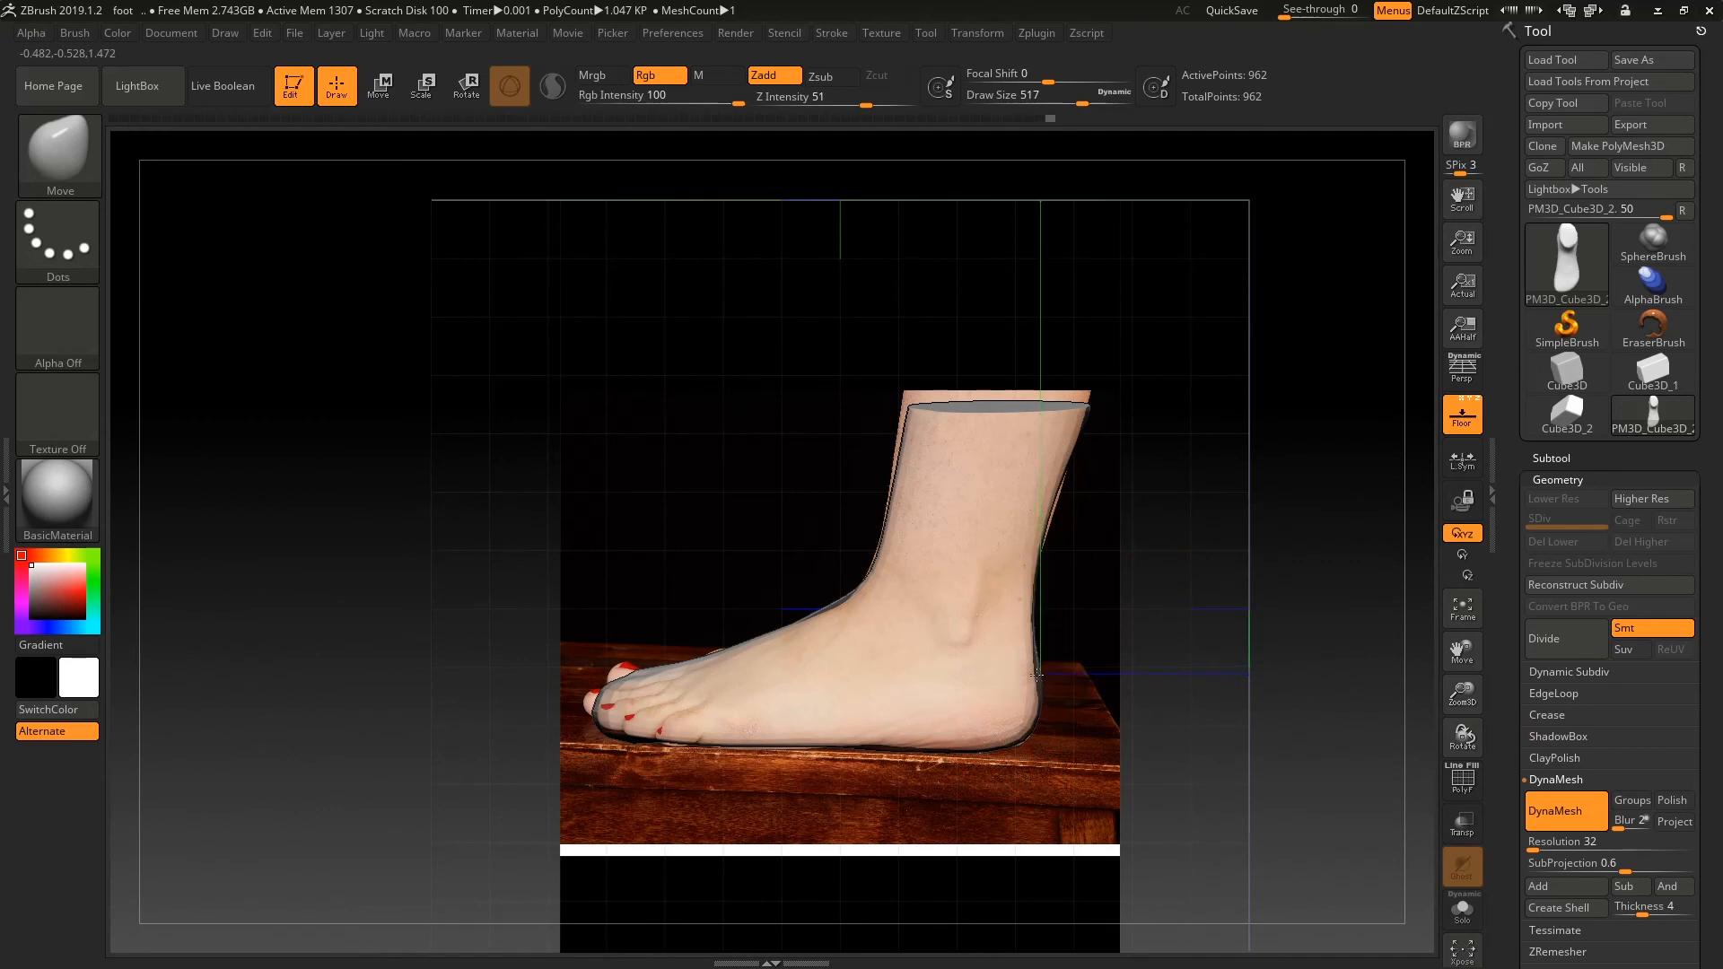
{"action": "left_click_drag", "start_coordinate": [1044, 688], "coordinate": [1139, 718]}
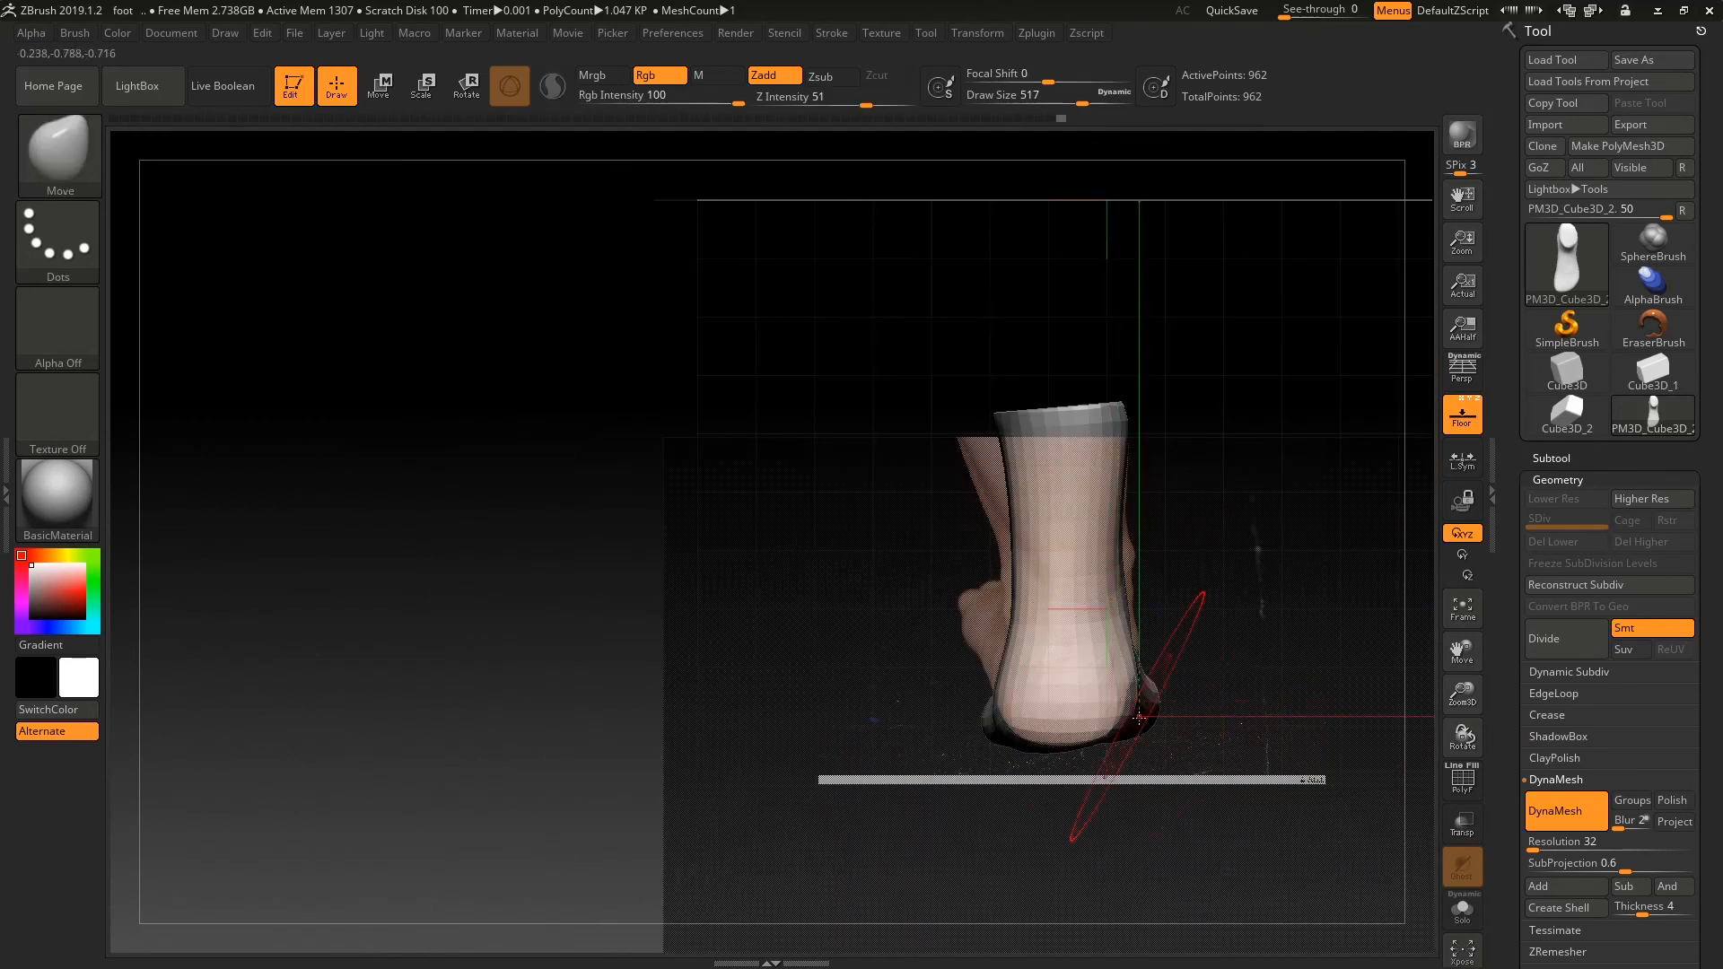
{"action": "left_click_drag", "start_coordinate": [1215, 638], "coordinate": [1309, 783]}
{"action": "left_click", "coordinate": [1463, 415]}
- Try to trim the sole flat with TrimCurve cuts across the bottom of the foot, and undo them
{"action": "mouse_move", "coordinate": [1234, 575]}
{"action": "left_mouse_down"}
{"action": "mouse_move", "coordinate": [1228, 614]}
{"action": "mouse_move", "coordinate": [1185, 659]}
{"action": "mouse_move", "coordinate": [1235, 664]}
{"action": "mouse_move", "coordinate": [1239, 645]}
{"action": "mouse_move", "coordinate": [1208, 630]}
{"action": "mouse_move", "coordinate": [1253, 597]}
{"action": "mouse_move", "coordinate": [1332, 588]}
{"action": "mouse_move", "coordinate": [1292, 682]}
{"action": "mouse_move", "coordinate": [1332, 727]}
{"action": "mouse_move", "coordinate": [1412, 588]}
{"action": "mouse_move", "coordinate": [1233, 730]}
{"action": "mouse_move", "coordinate": [1142, 715]}
{"action": "left_mouse_up"}
{"action": "left_click_drag", "start_coordinate": [572, 787], "coordinate": [1231, 697], "text": "ctrl+shift"}
{"action": "key", "text": "ctrl+z"}
{"action": "mouse_move", "coordinate": [631, 704]}
{"action": "left_mouse_down", "text": "ctrl+shift"}
{"action": "mouse_move", "coordinate": [1269, 704]}
{"action": "mouse_move", "coordinate": [692, 716]}
{"action": "mouse_move", "coordinate": [566, 709]}
{"action": "mouse_move", "coordinate": [511, 681]}
{"action": "mouse_move", "coordinate": [1224, 585]}
{"action": "mouse_move", "coordinate": [1281, 629]}
{"action": "left_mouse_up", "text": "ctrl+shift"}
{"action": "key", "text": "ctrl+z"}
{"action": "key", "text": "ctrl+z"}
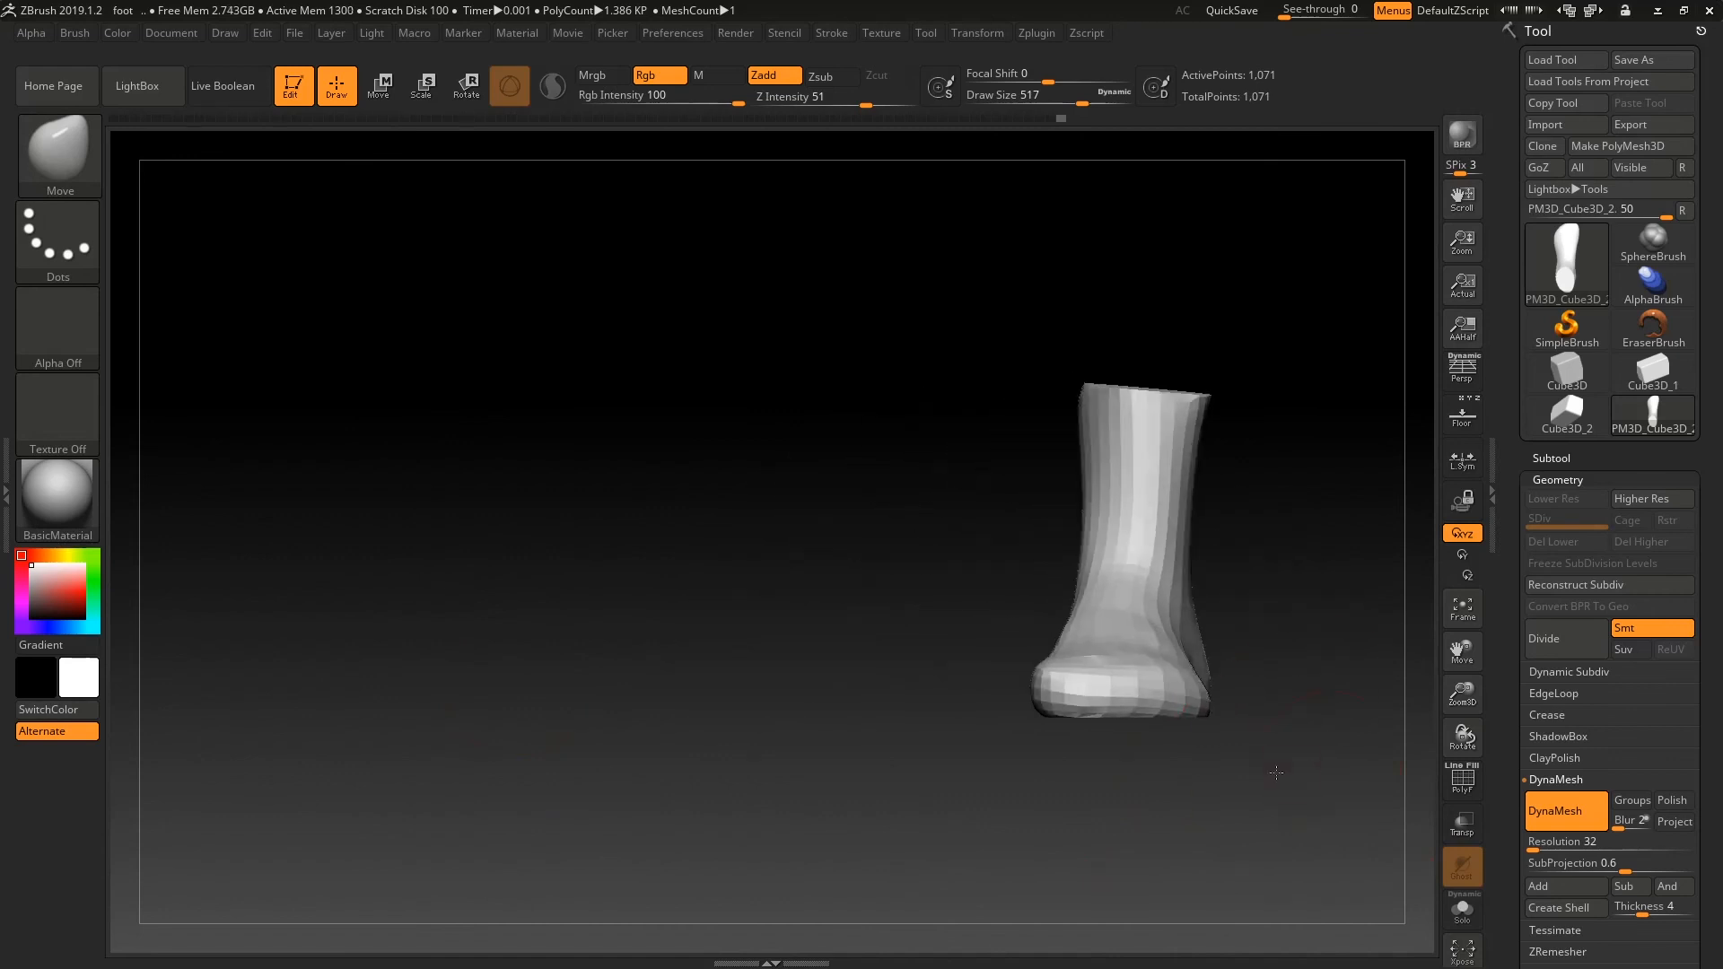
{"action": "key", "text": "ctrl+z"}
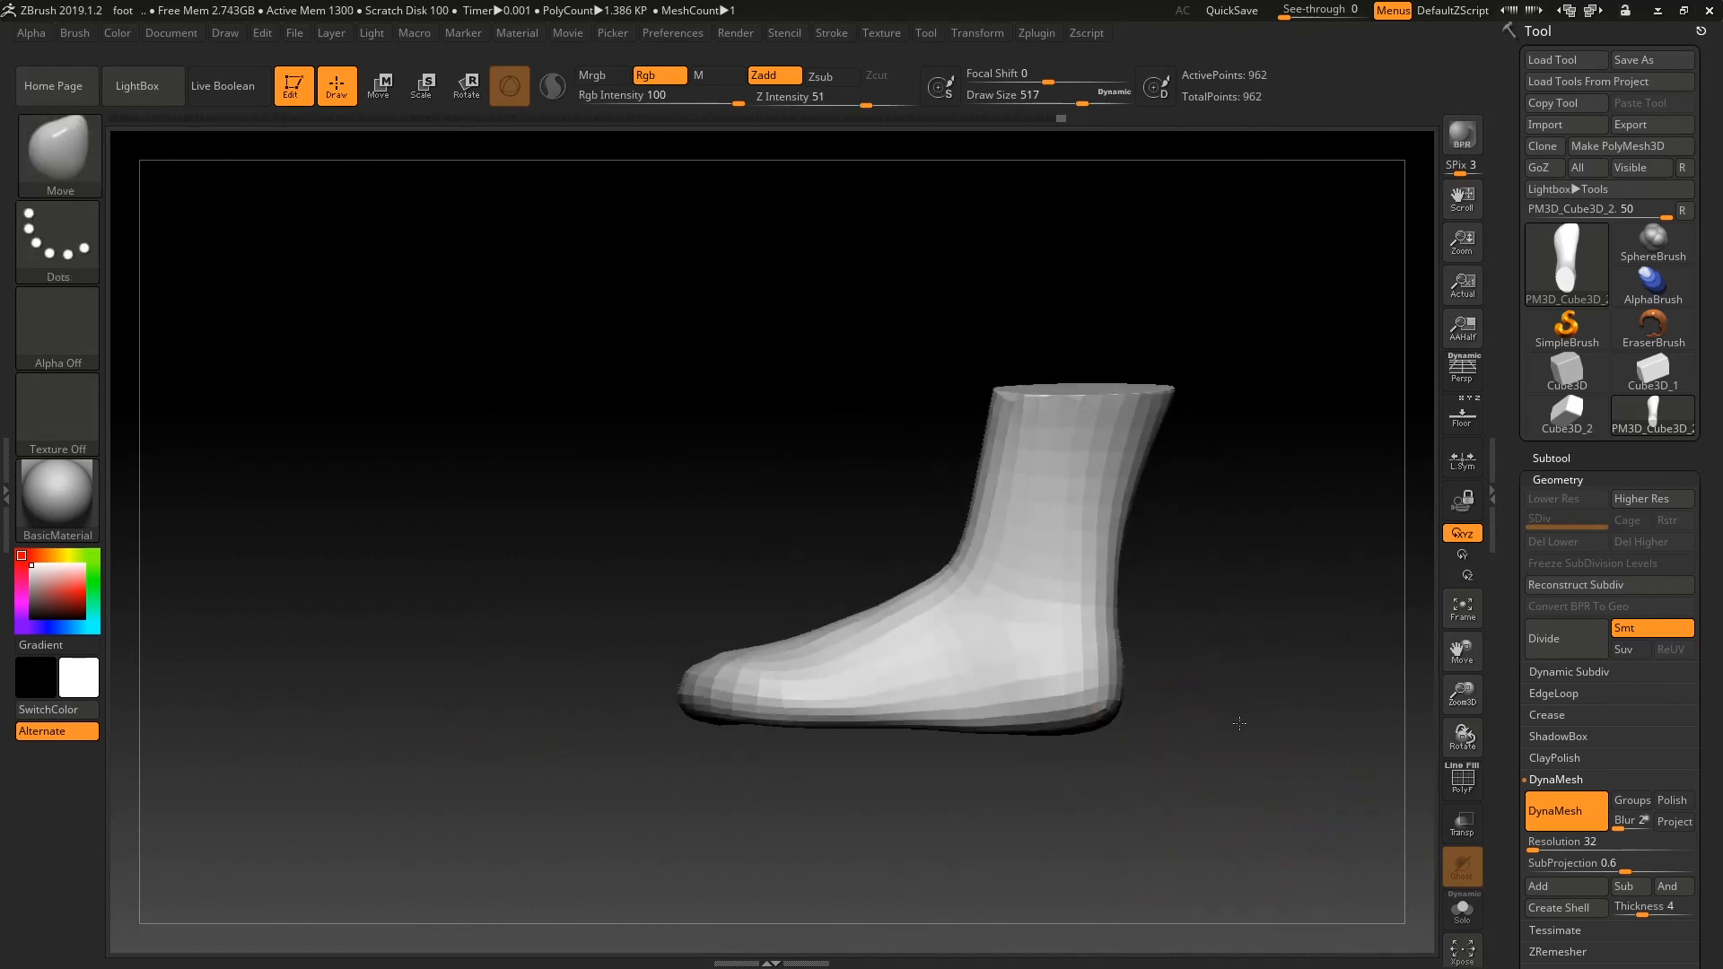
- Push the sole in front of the heel upward with the Move brush at draw size 585
{"action": "key", "text": "b"}
{"action": "key", "text": "space"}
{"action": "left_click_drag", "start_coordinate": [1201, 639], "coordinate": [1211, 641]}
{"action": "left_click_drag", "start_coordinate": [1004, 736], "coordinate": [1001, 726]}
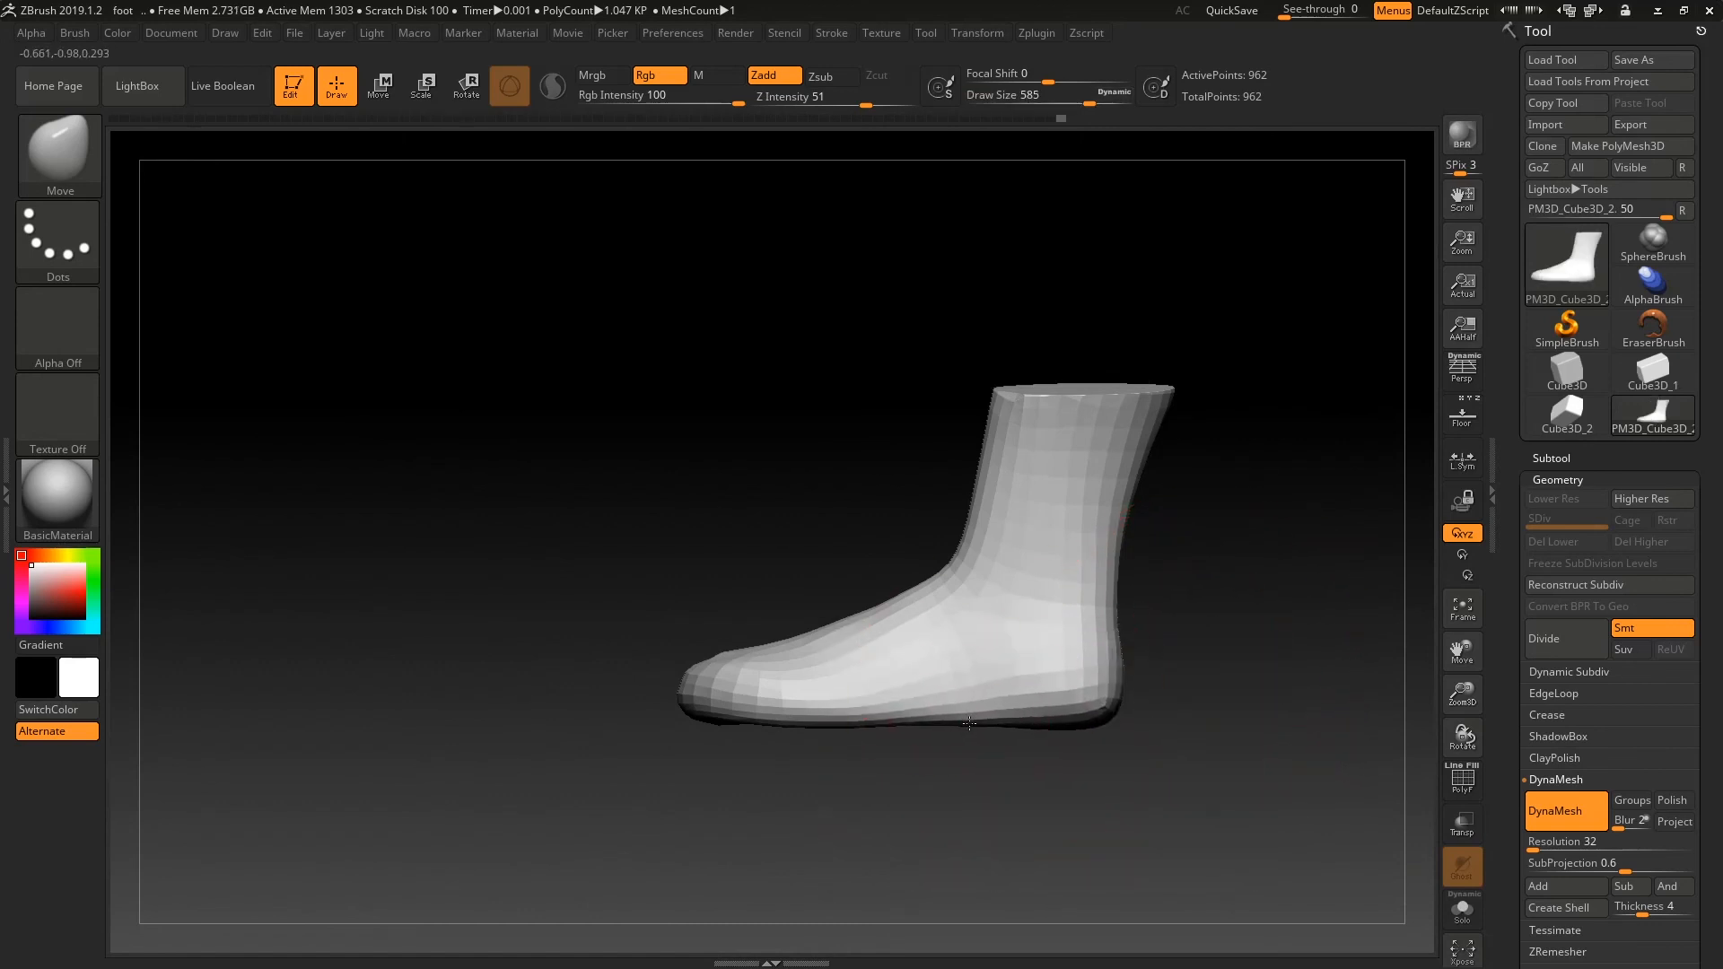
- Adjust the back end of the heel on the sole side with the Move brush at draw size 351
{"action": "left_click_drag", "start_coordinate": [1143, 689], "coordinate": [1243, 662]}
{"action": "mouse_move", "coordinate": [1154, 611]}
{"action": "left_mouse_down"}
{"action": "mouse_move", "coordinate": [1174, 773]}
{"action": "mouse_move", "coordinate": [1154, 746]}
{"action": "mouse_move", "coordinate": [1161, 638]}
{"action": "left_mouse_up"}
{"action": "left_click_drag", "start_coordinate": [1026, 796], "coordinate": [1062, 743]}
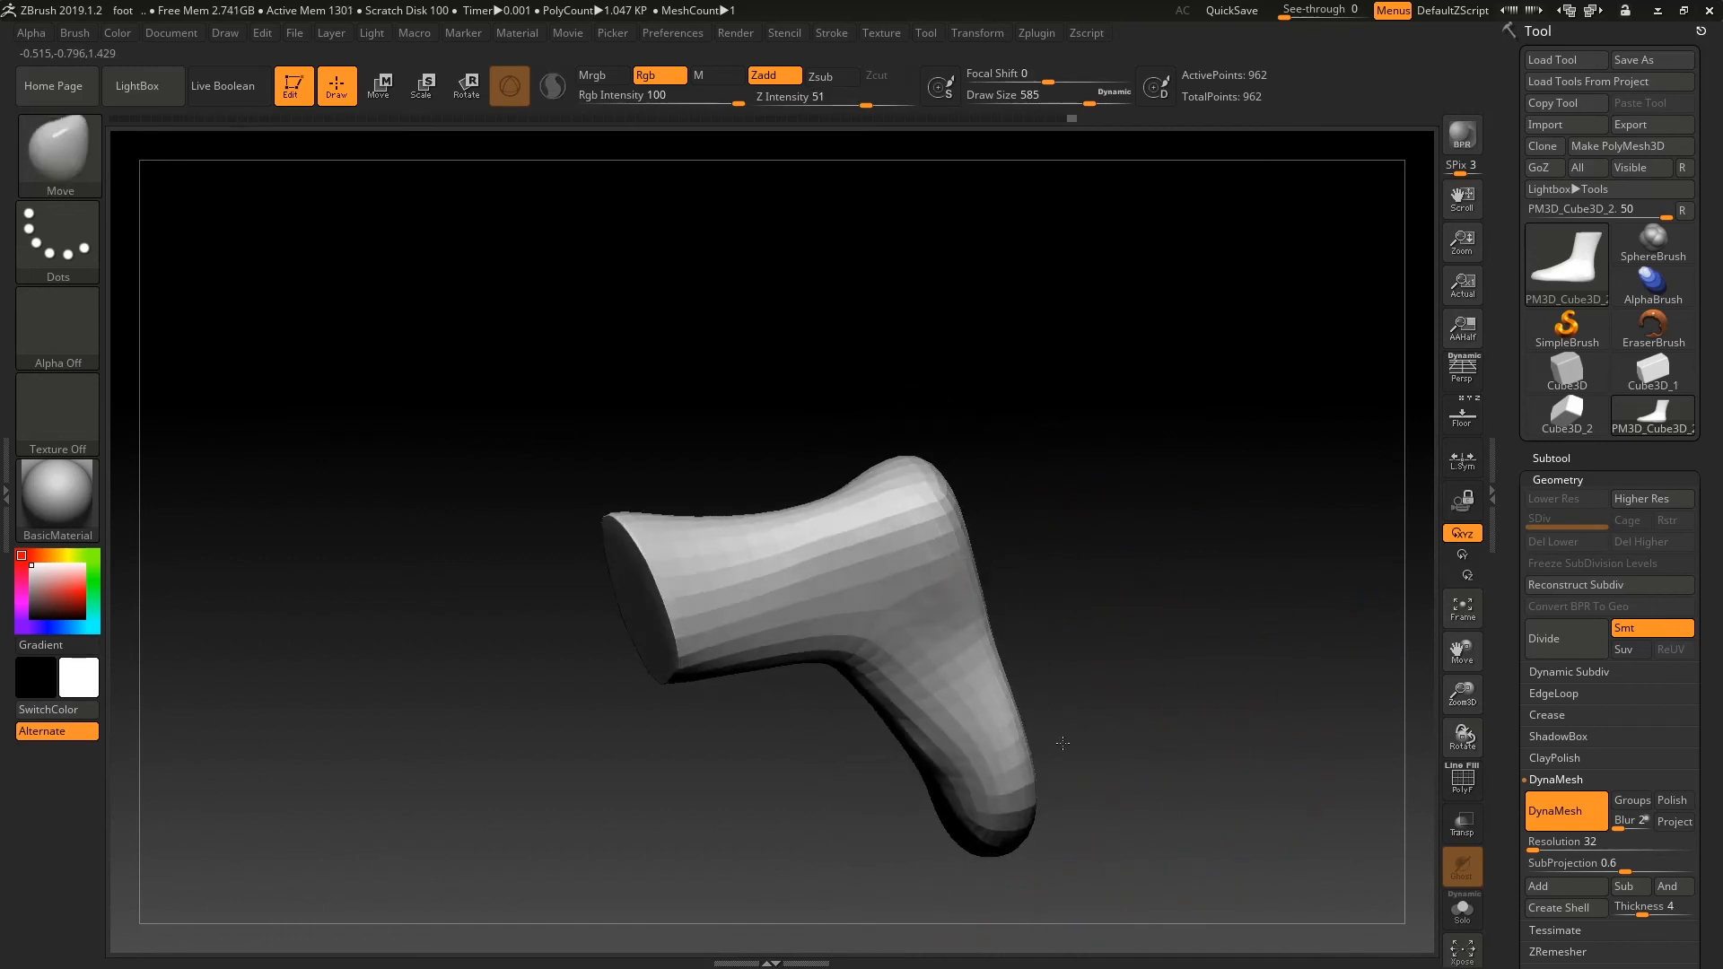
{"action": "key", "text": "space"}
{"action": "left_click_drag", "start_coordinate": [1110, 602], "coordinate": [1079, 602]}
{"action": "mouse_move", "coordinate": [1080, 583]}
{"action": "left_mouse_down"}
{"action": "mouse_move", "coordinate": [1084, 555]}
{"action": "mouse_move", "coordinate": [908, 371]}
{"action": "left_mouse_up"}
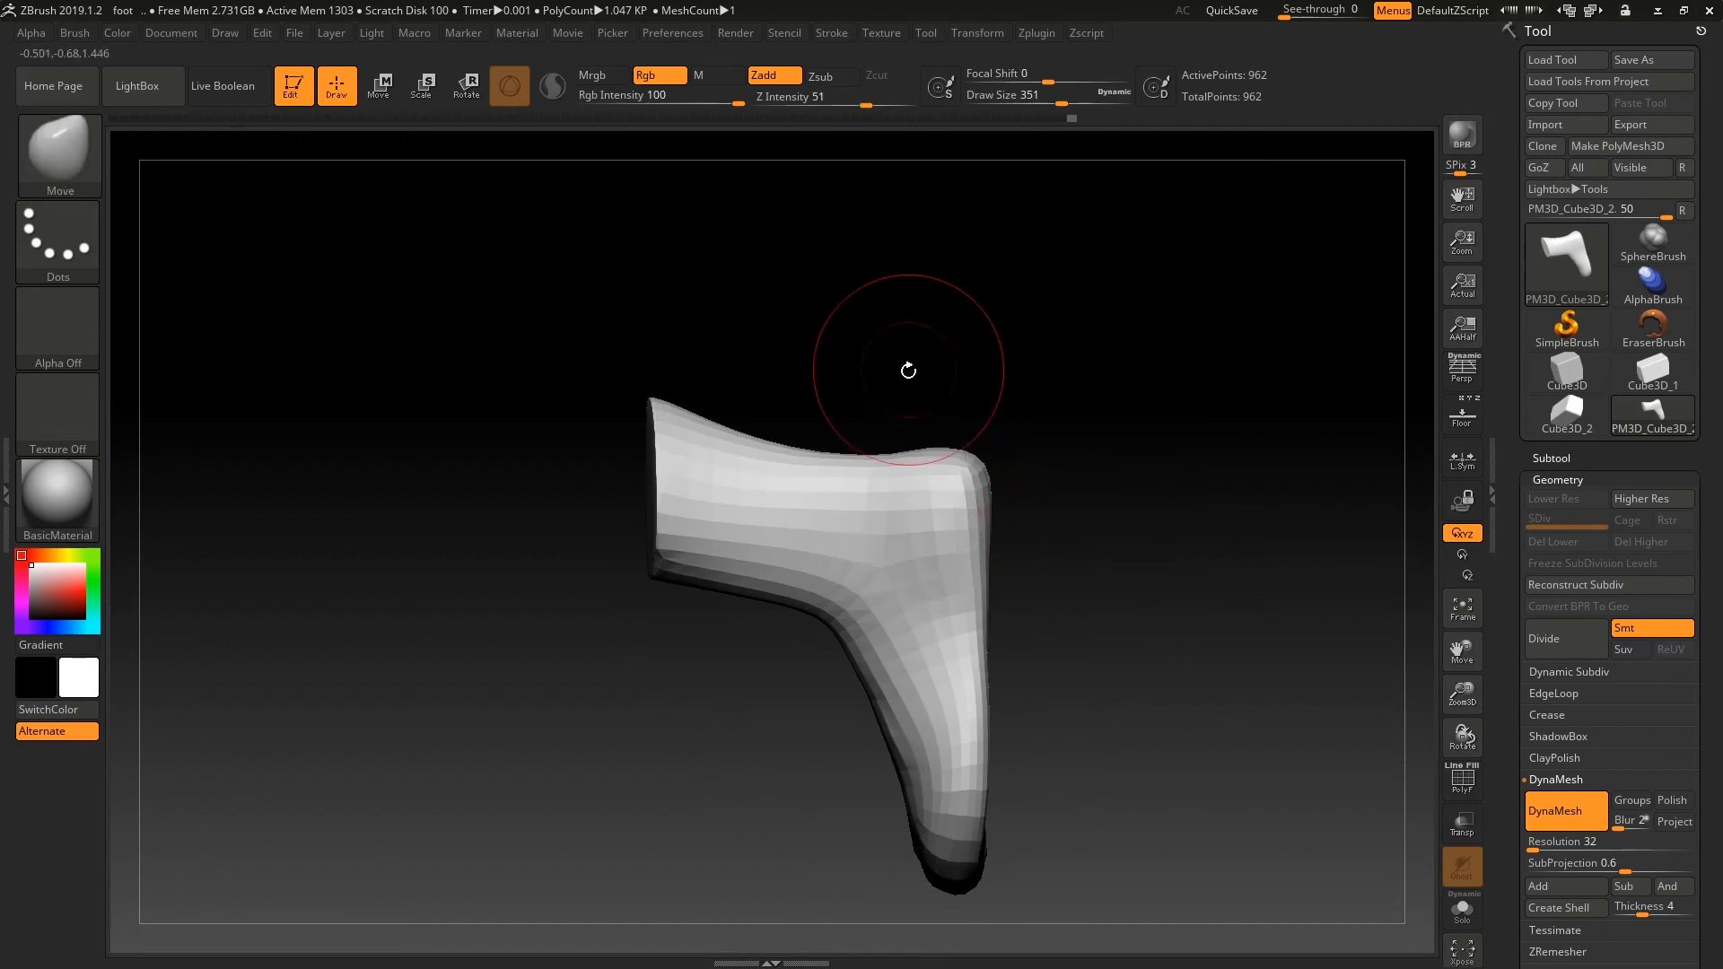
{"action": "left_click_drag", "start_coordinate": [912, 437], "coordinate": [942, 443]}
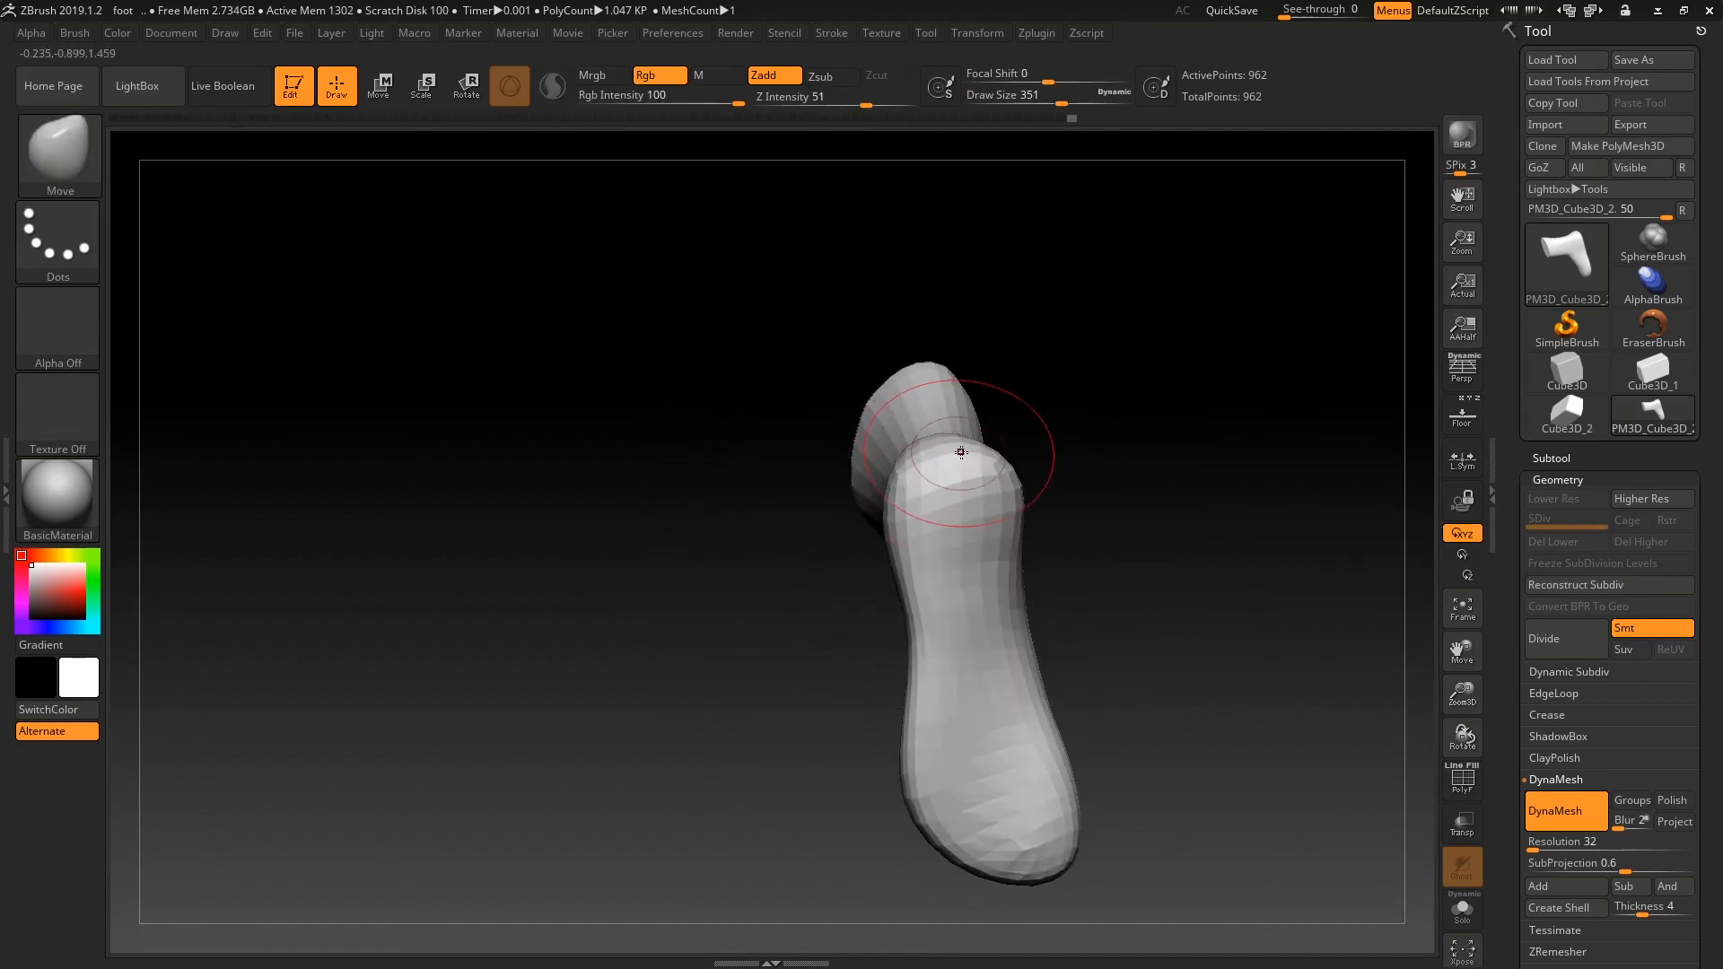
- Switch to the TrimDynamic brush for flattening the planes around the foot and ankle
{"action": "left_click_drag", "start_coordinate": [1177, 514], "coordinate": [1117, 650]}
{"action": "key", "text": "b"}
{"action": "key", "text": "t"}
{"action": "key", "text": "d"}
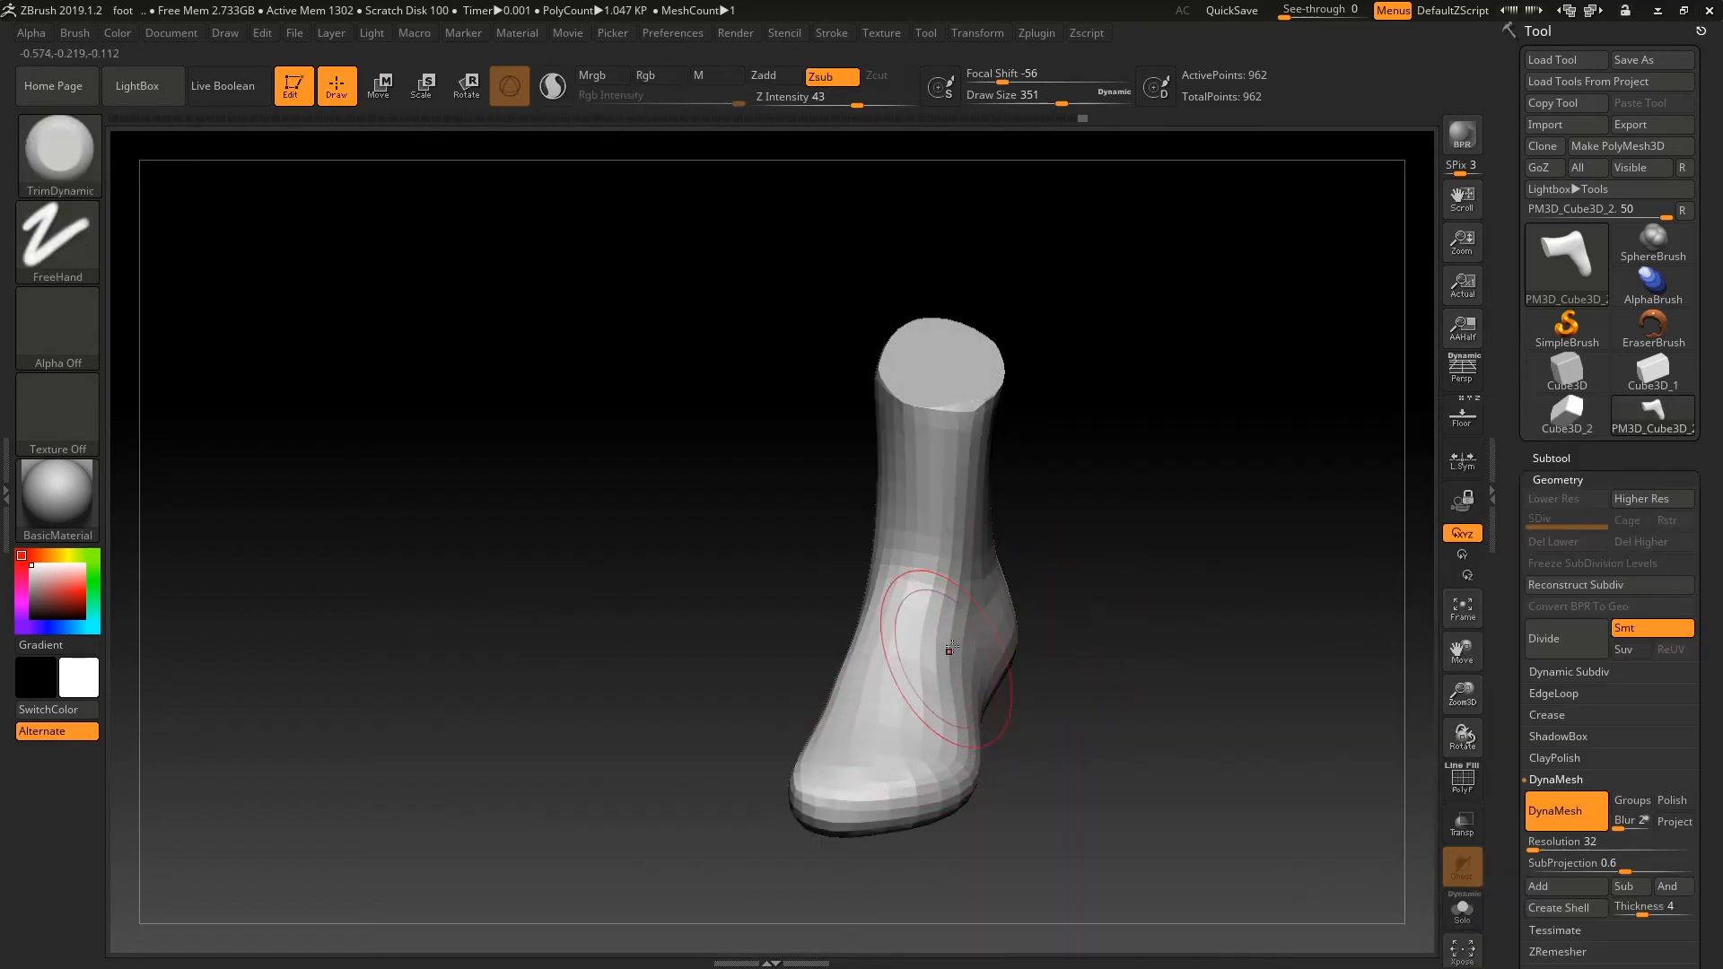
{"action": "left_click_drag", "start_coordinate": [1002, 704], "coordinate": [1134, 619]}
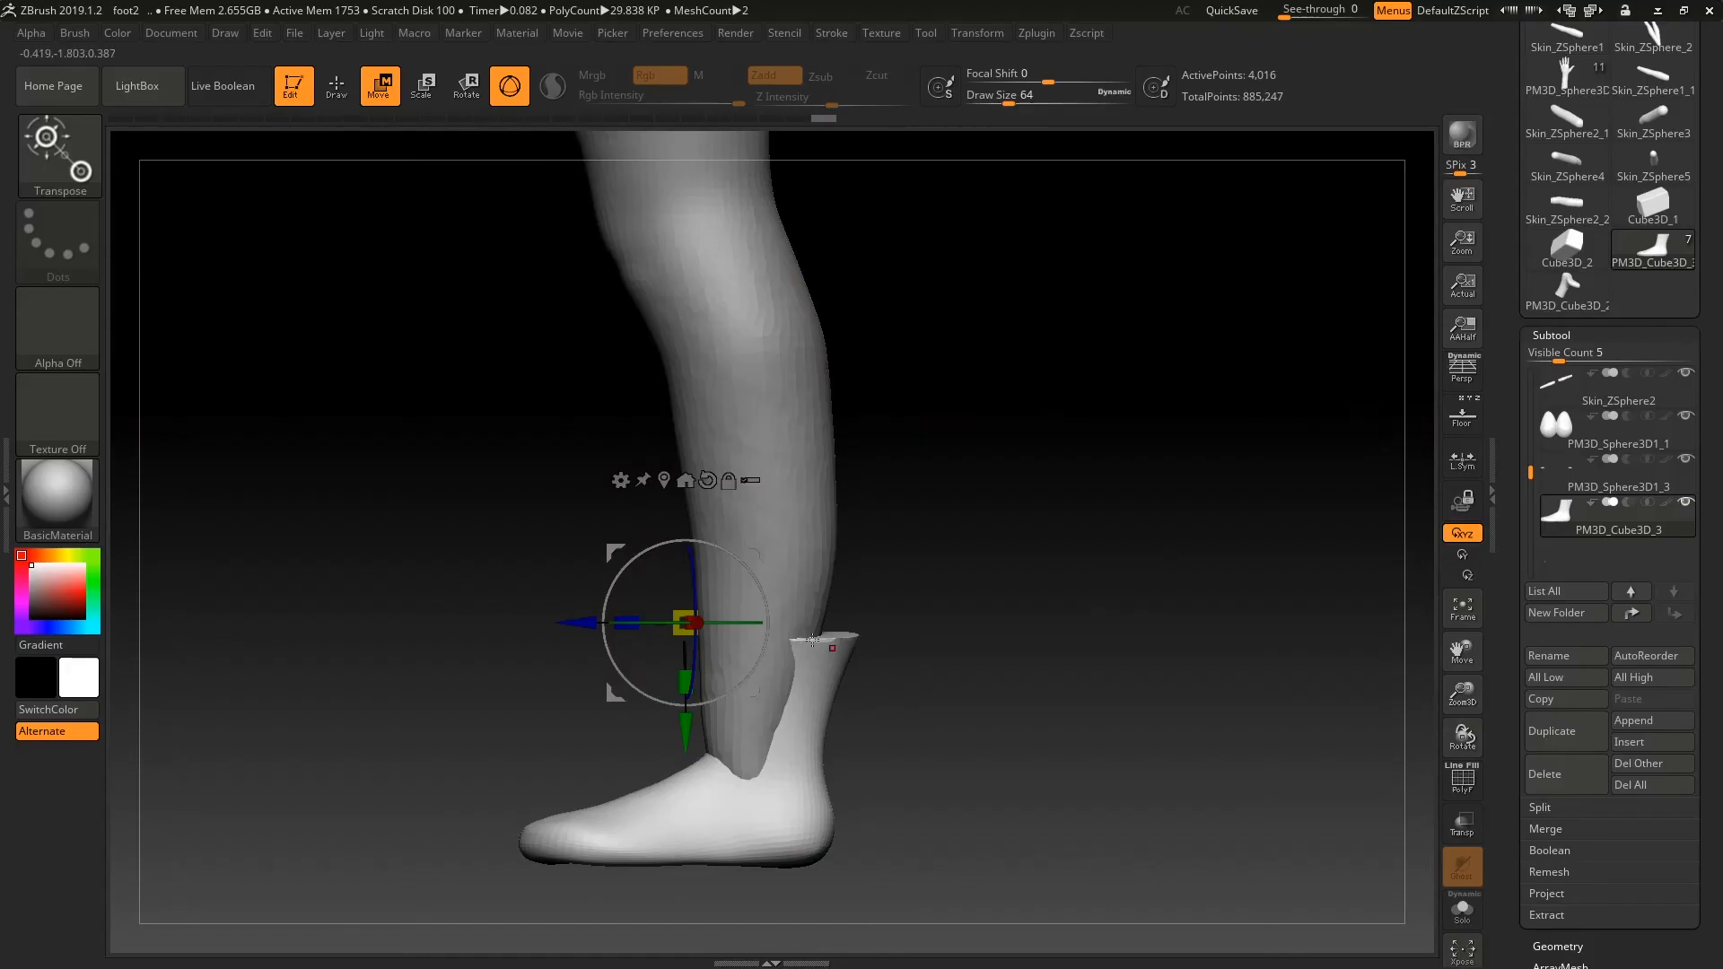
- Move the foot subtool slightly downward to line it up with the body's lower leg
{"action": "mouse_move", "coordinate": [672, 713]}
{"action": "left_mouse_down"}
{"action": "mouse_move", "coordinate": [671, 753]}
{"action": "mouse_move", "coordinate": [672, 734]}
{"action": "left_mouse_up"}
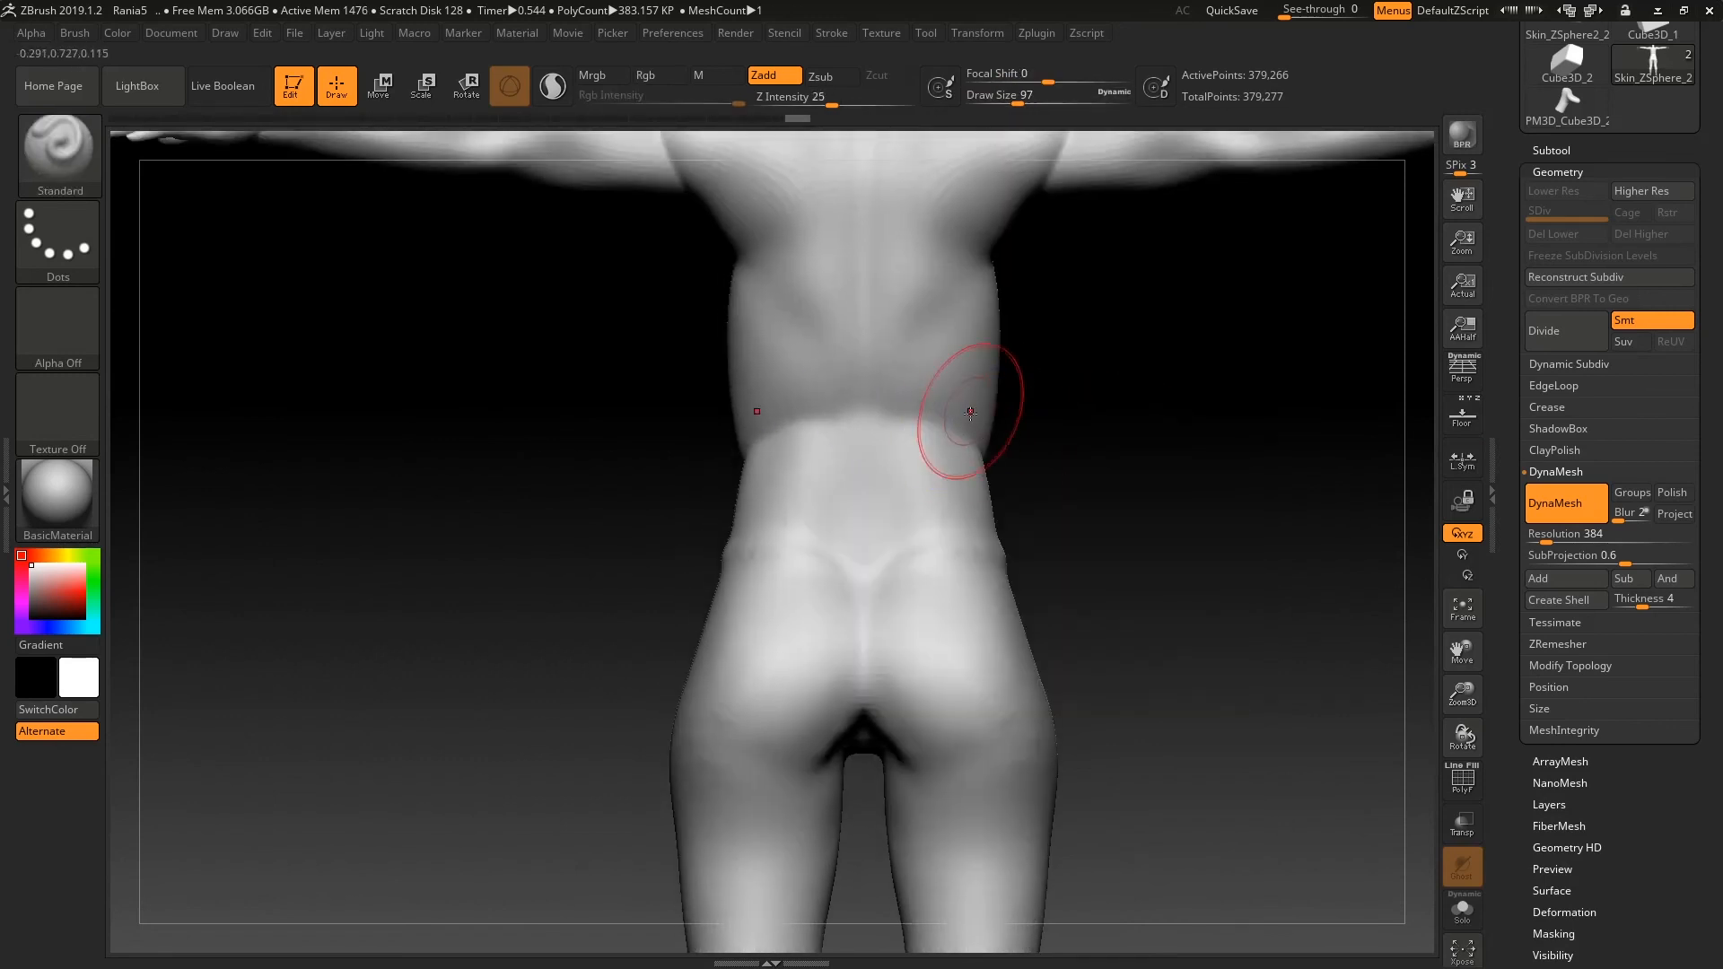
- Undo the last sculpting change on the back of the body
{"action": "mouse_move", "coordinate": [1050, 323]}
{"action": "left_mouse_down", "text": "shift"}
{"action": "mouse_move", "coordinate": [1062, 350]}
{"action": "mouse_move", "coordinate": [1091, 342]}
{"action": "left_mouse_up", "text": "shift"}
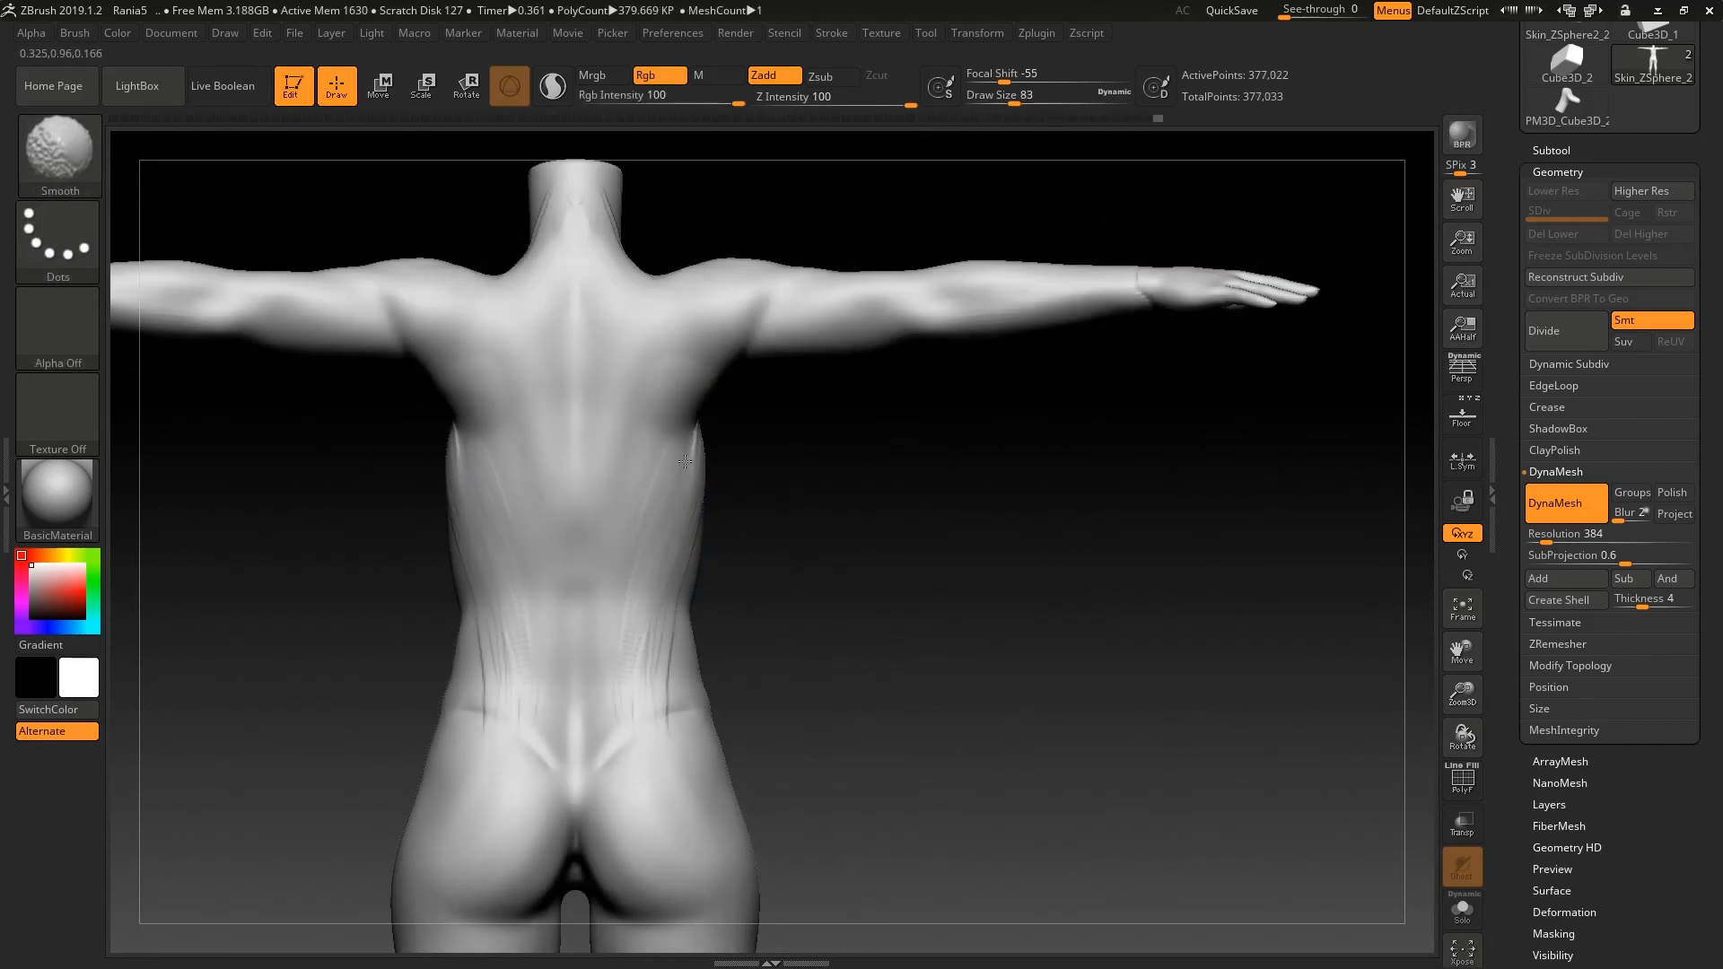
{"action": "right_click_drag", "start_coordinate": [649, 669], "coordinate": [646, 576]}
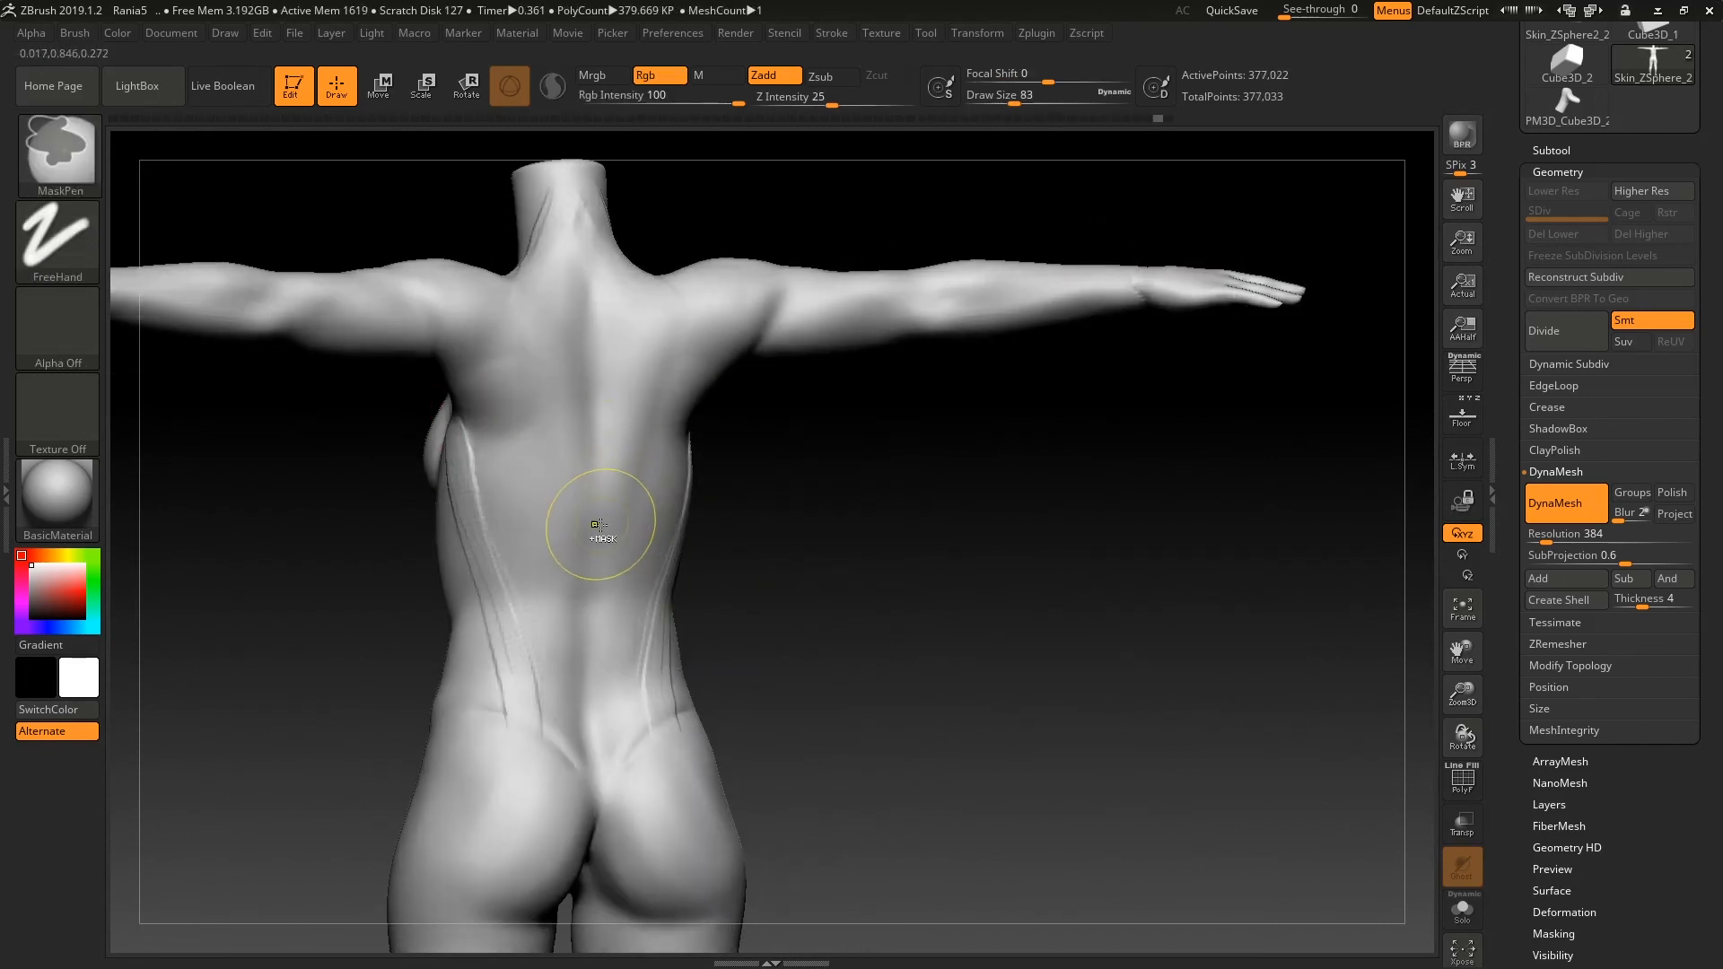
{"action": "key", "text": "ctrl+z"}
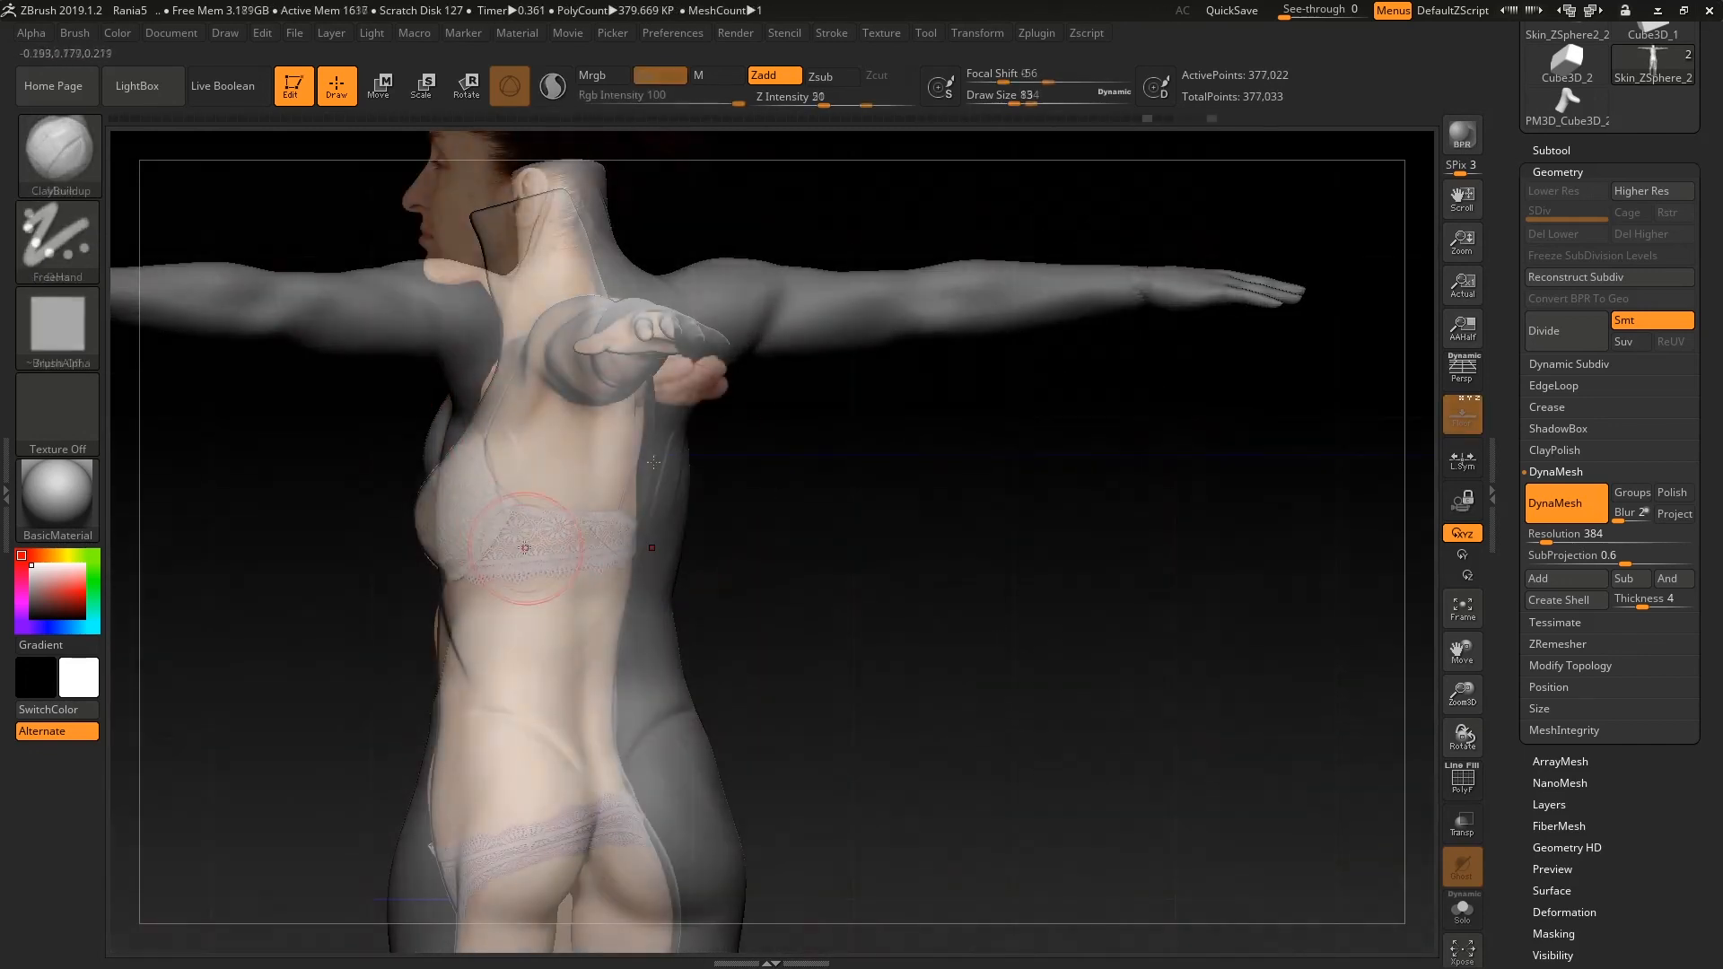